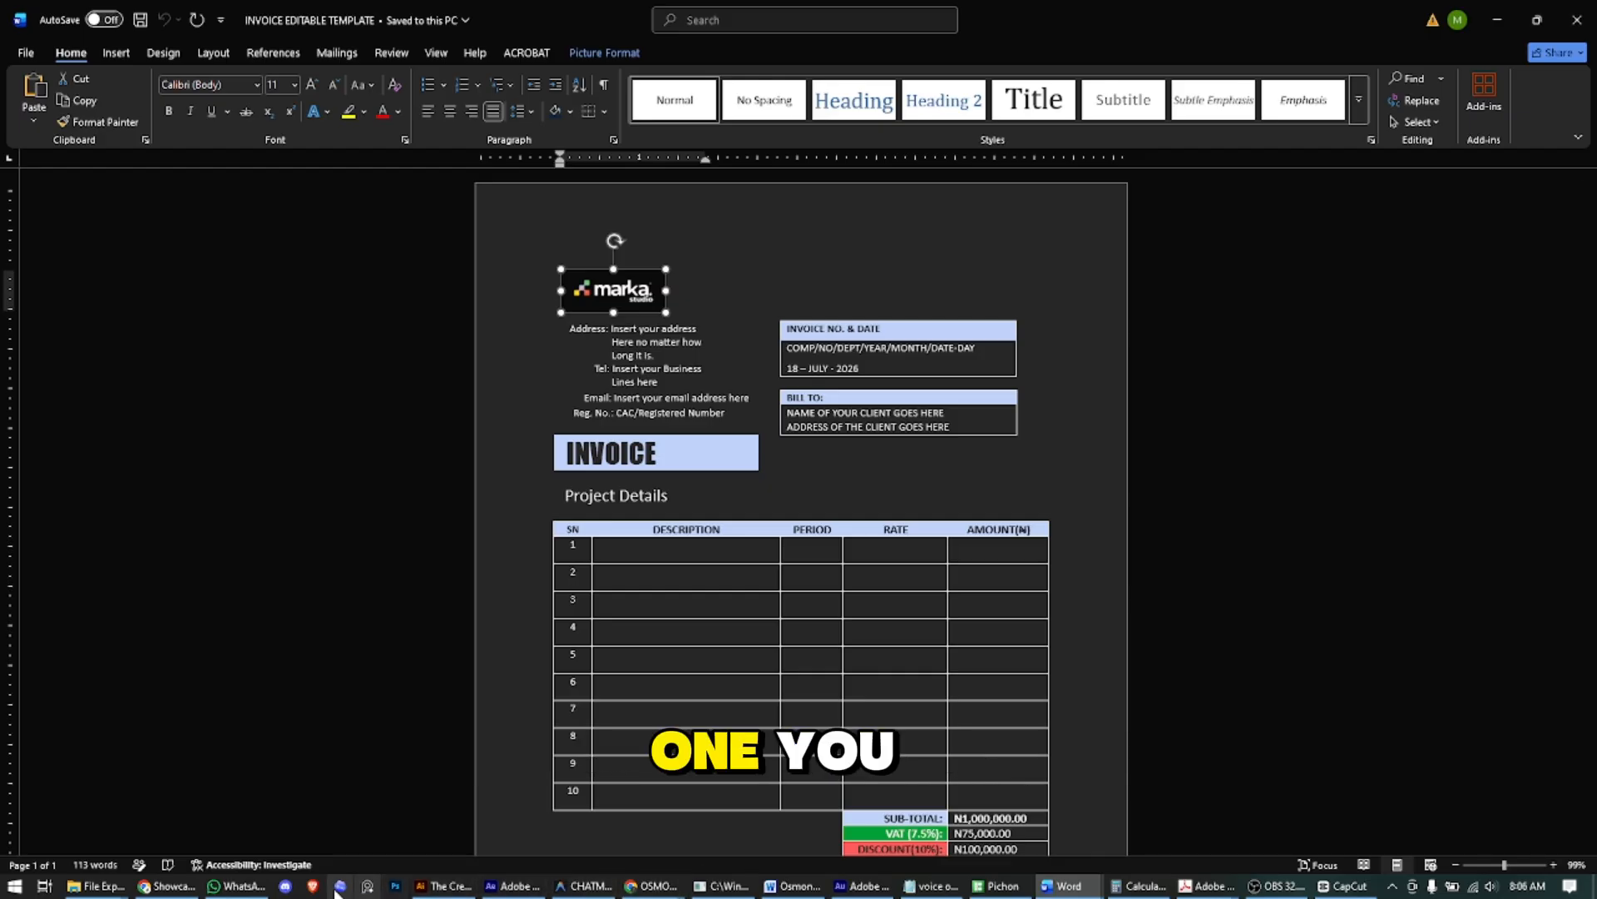
click(96, 886)
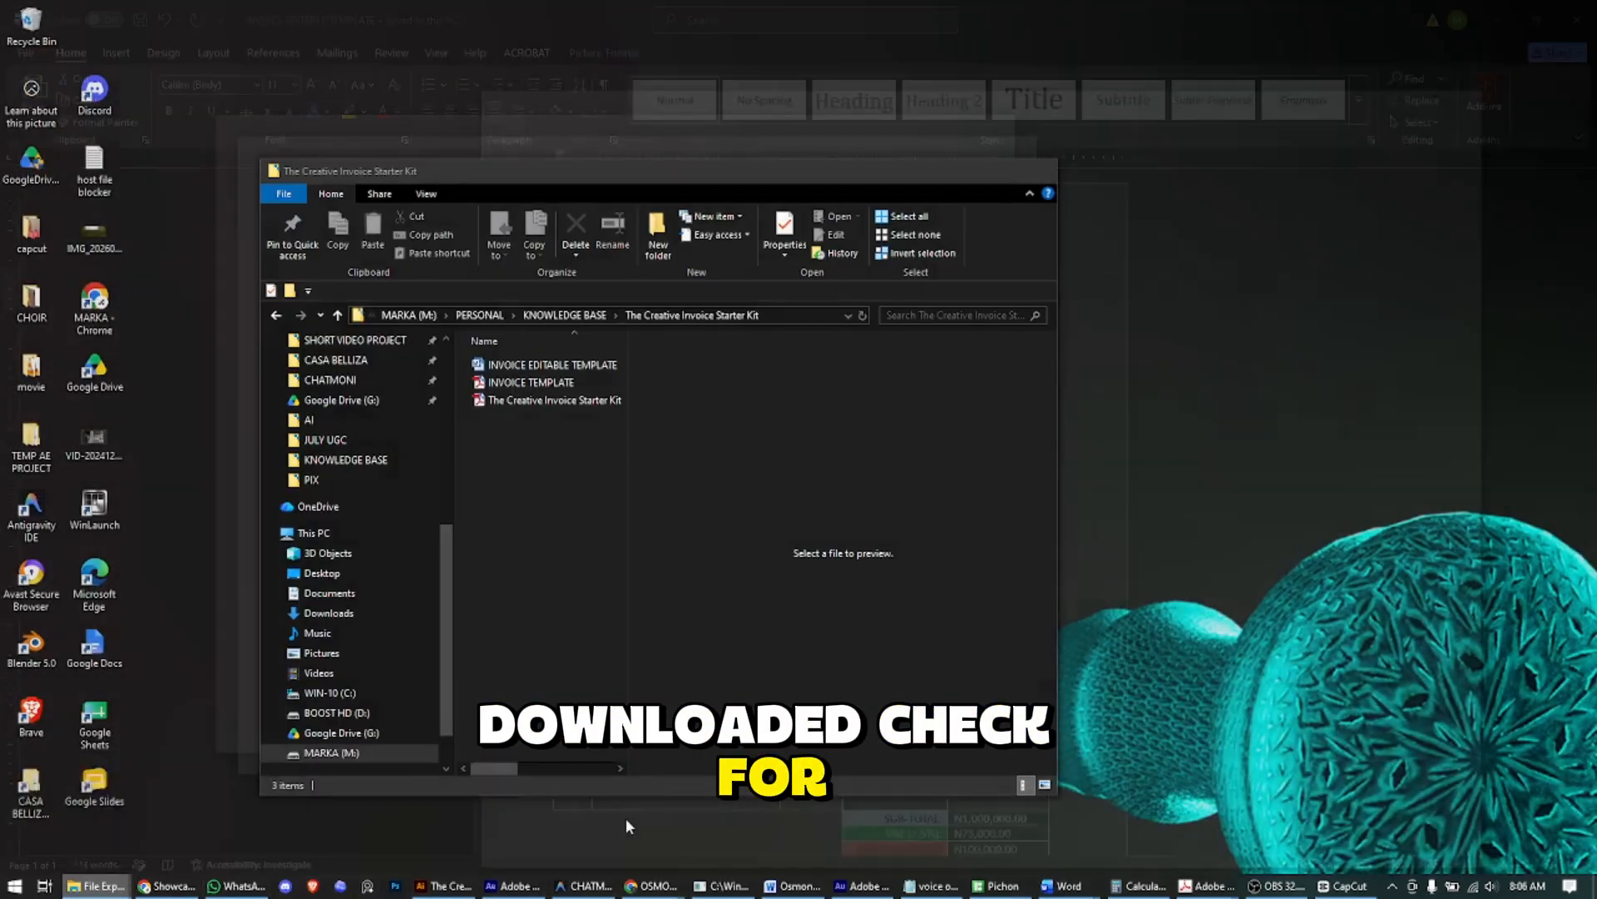
click(625, 817)
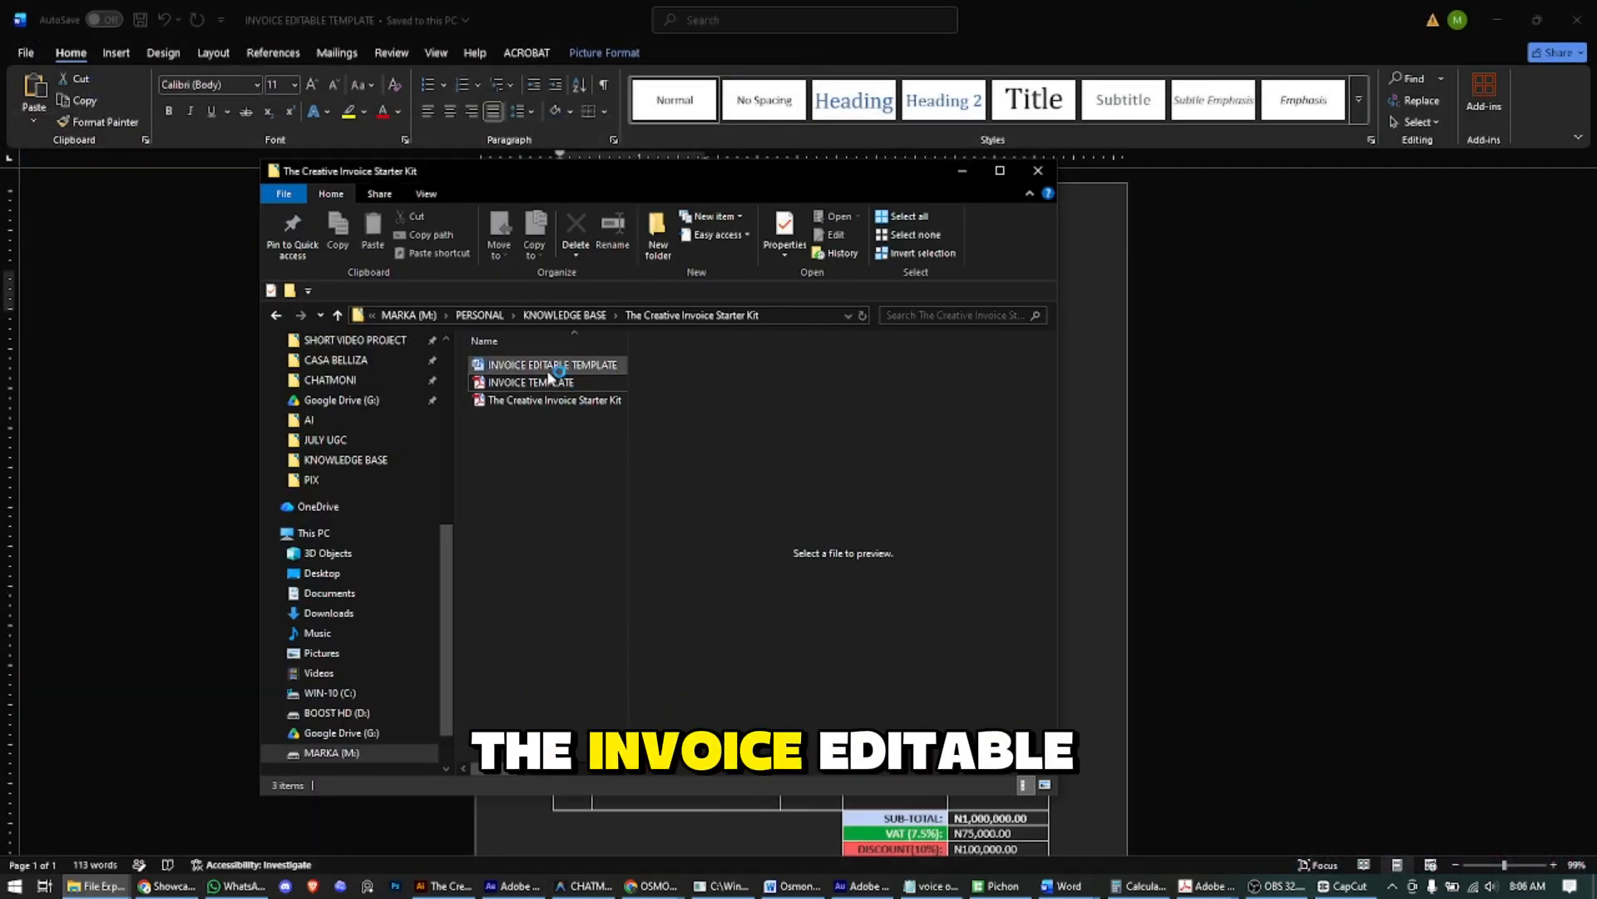
click(950, 170)
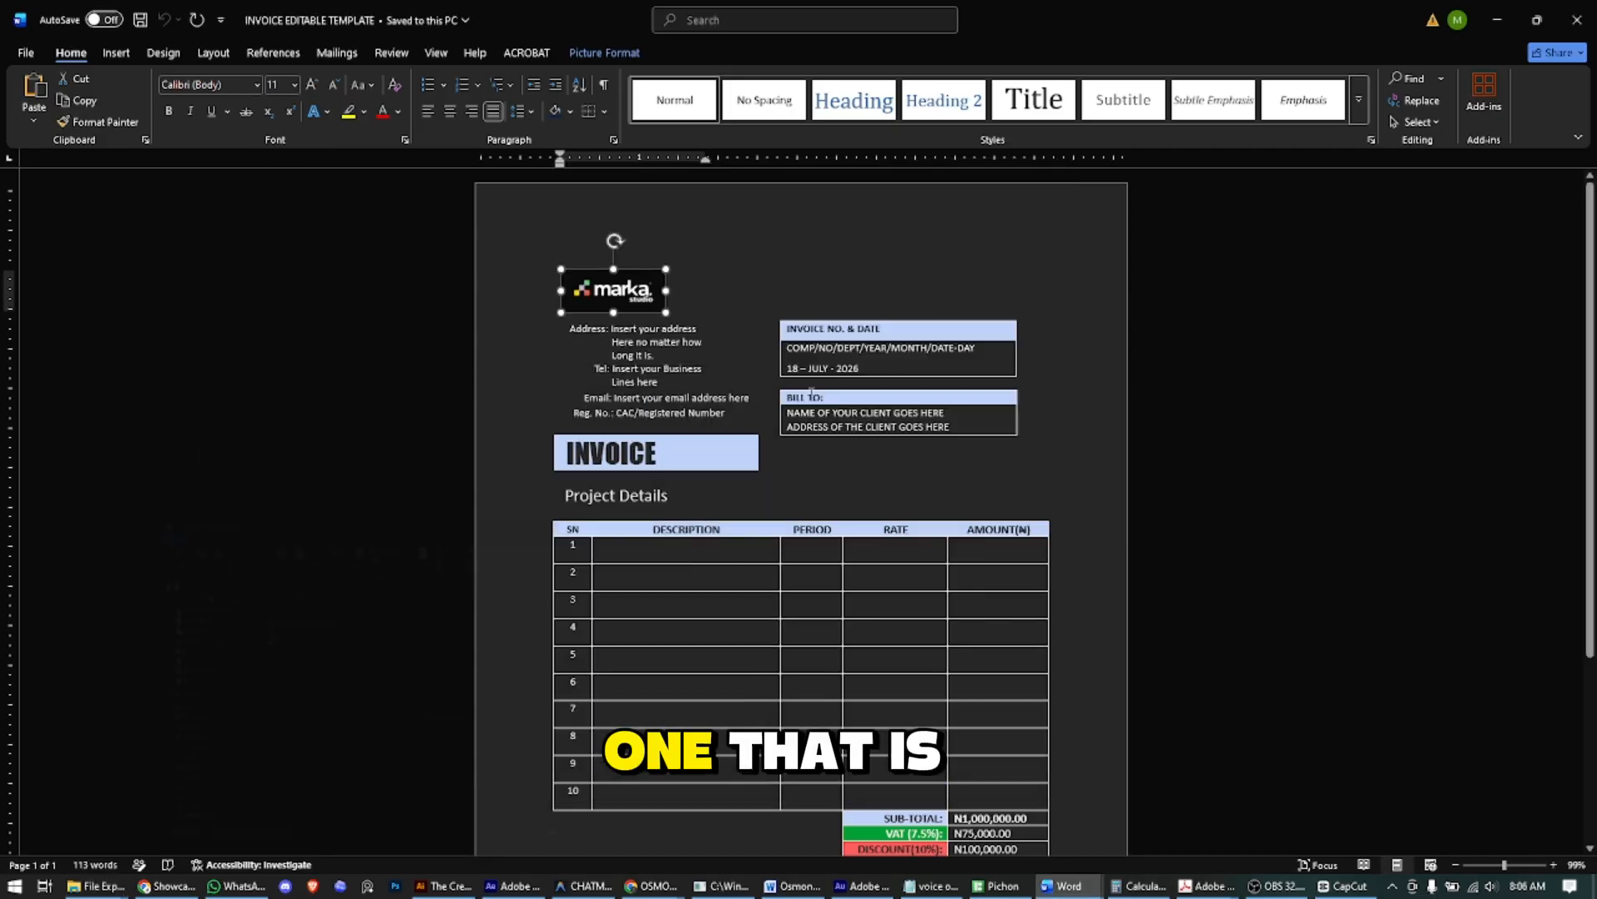
click(630, 331)
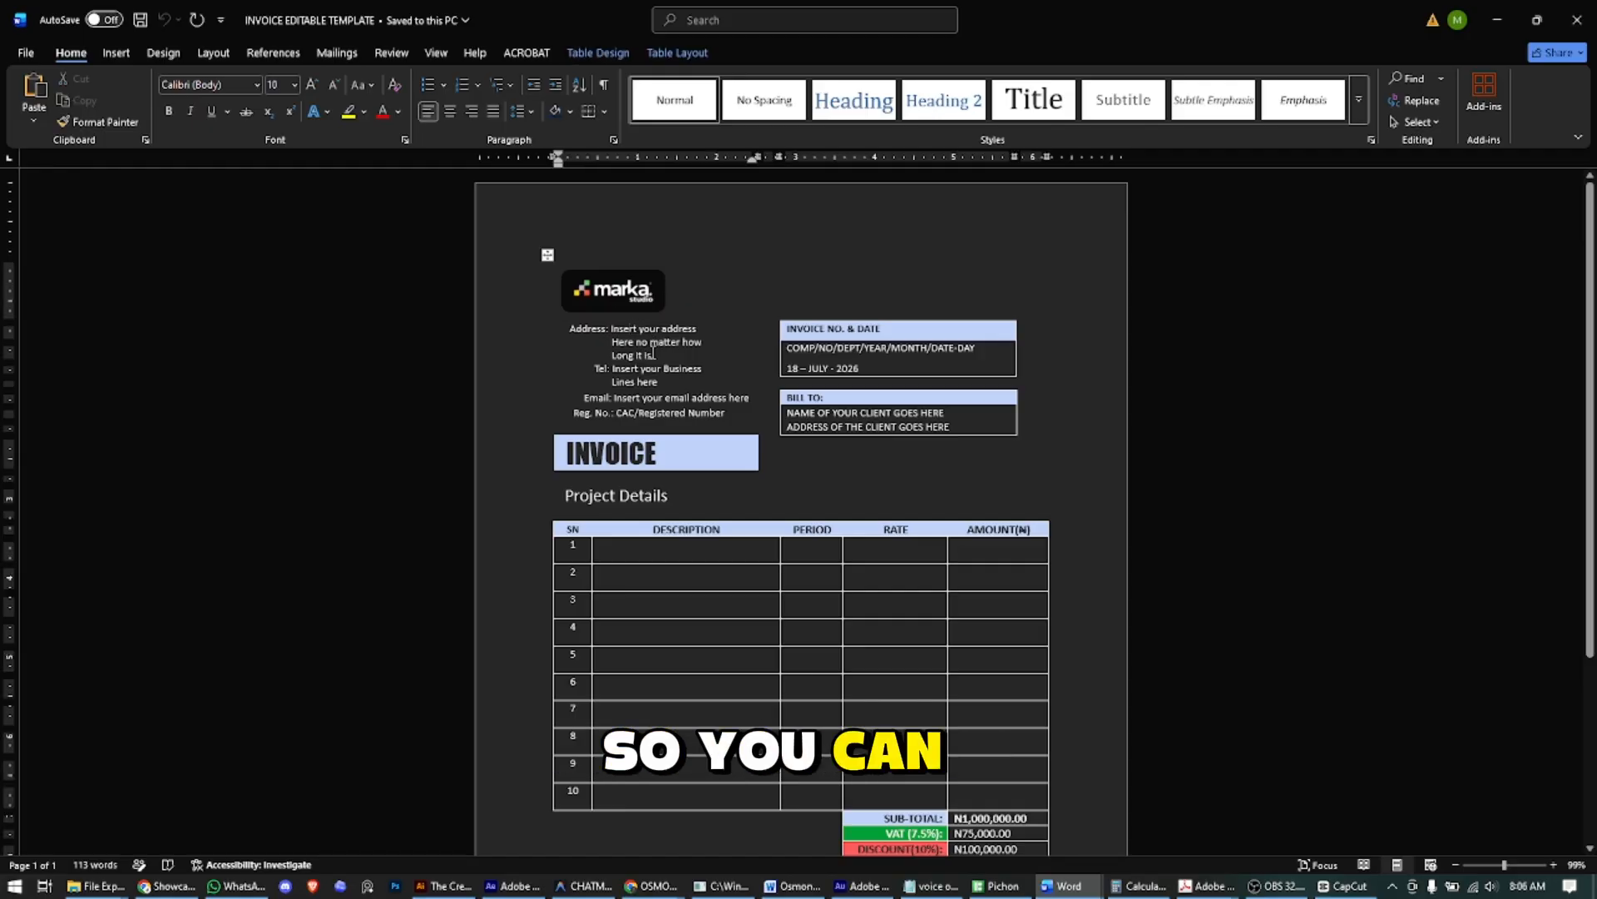
- Replace the three-line address placeholder with the studio's street address
key(Tab)
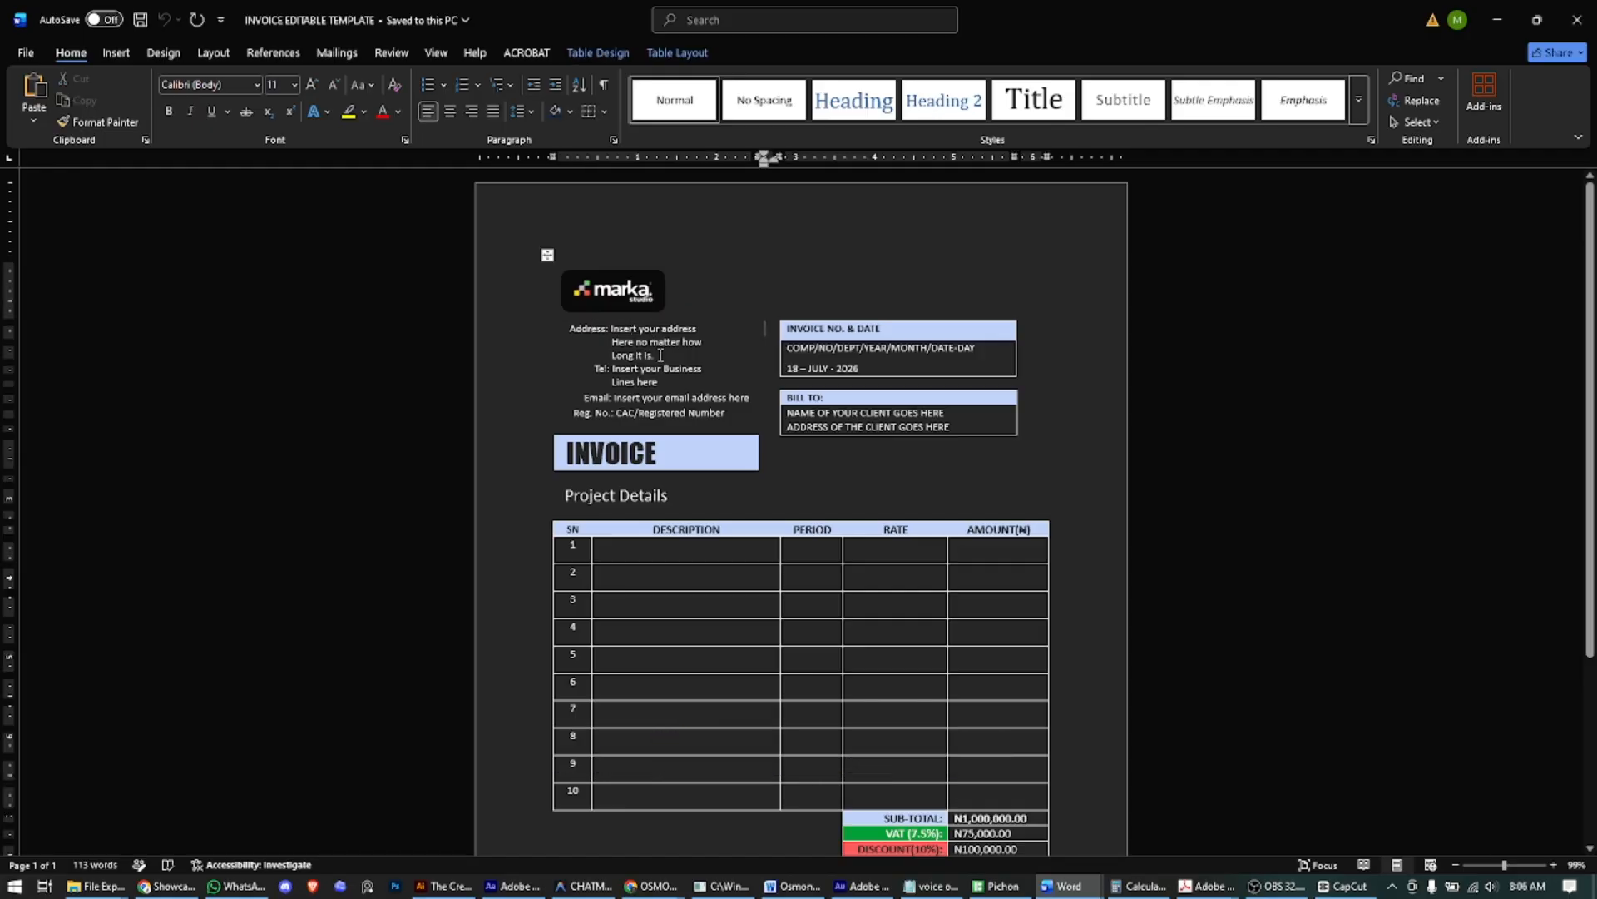
click(631, 331)
ctrl+scroll(632, 341, up, 9)
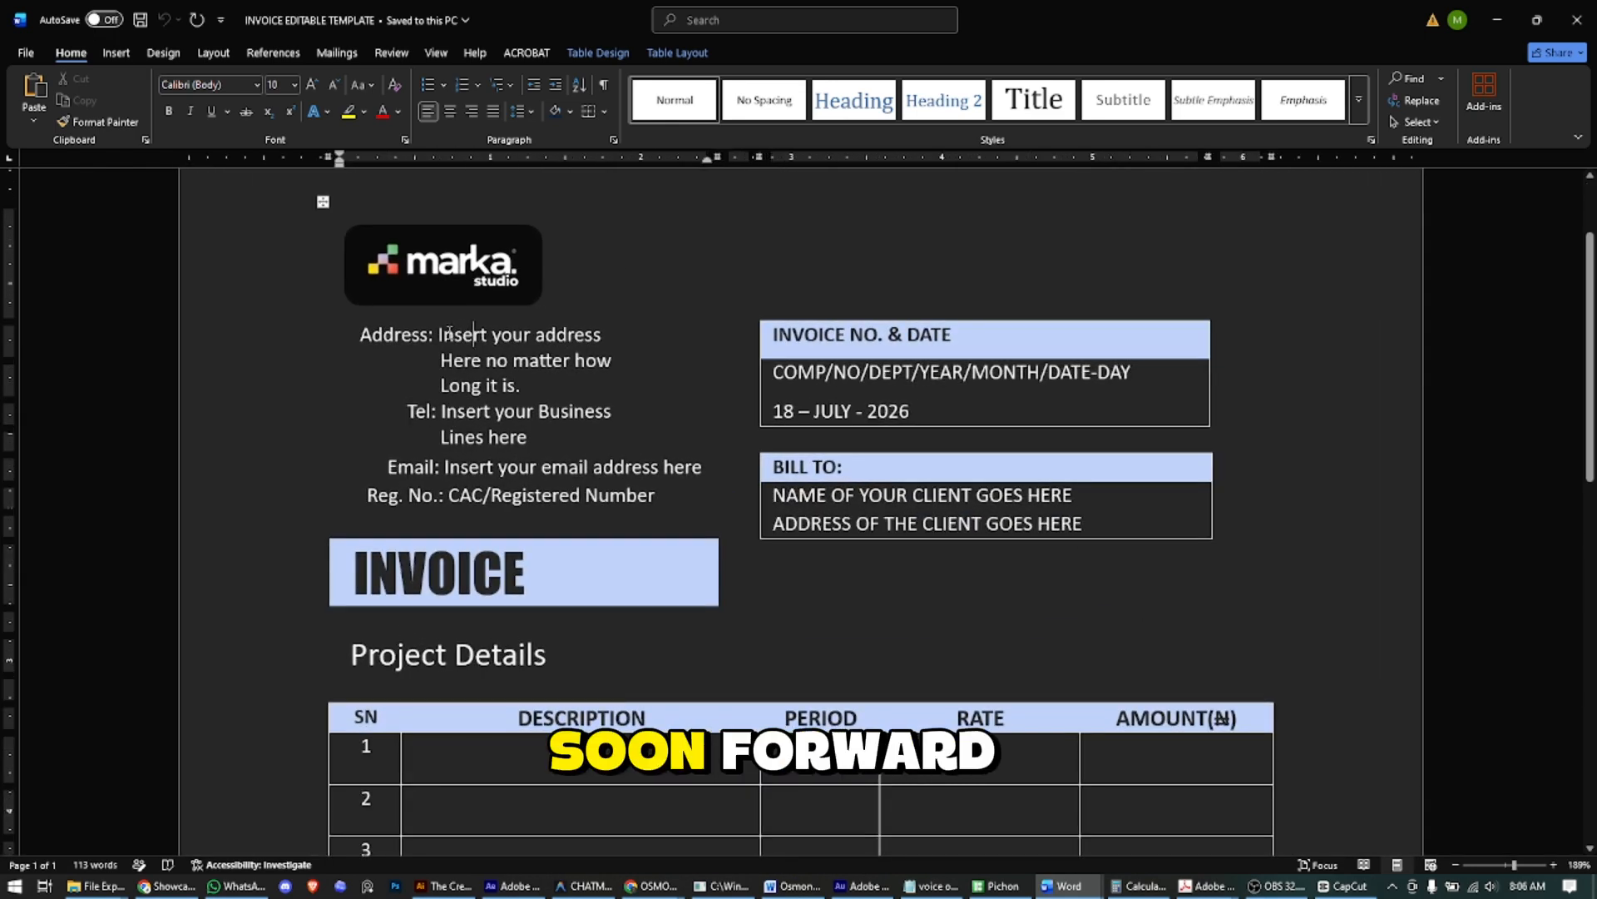
drag(439, 334, 540, 379)
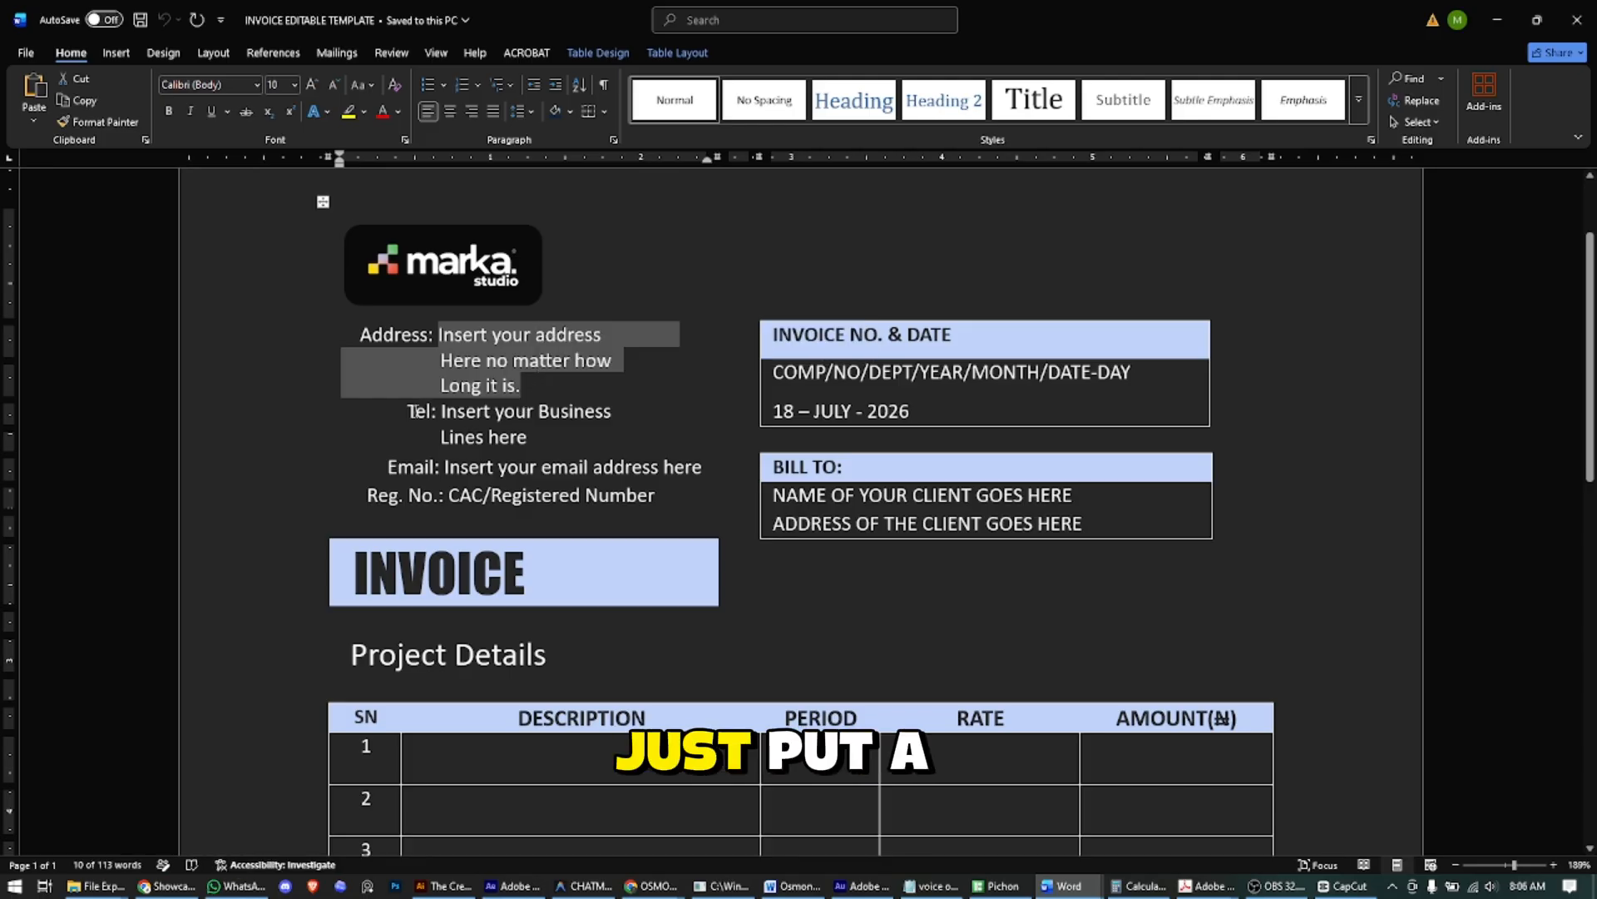
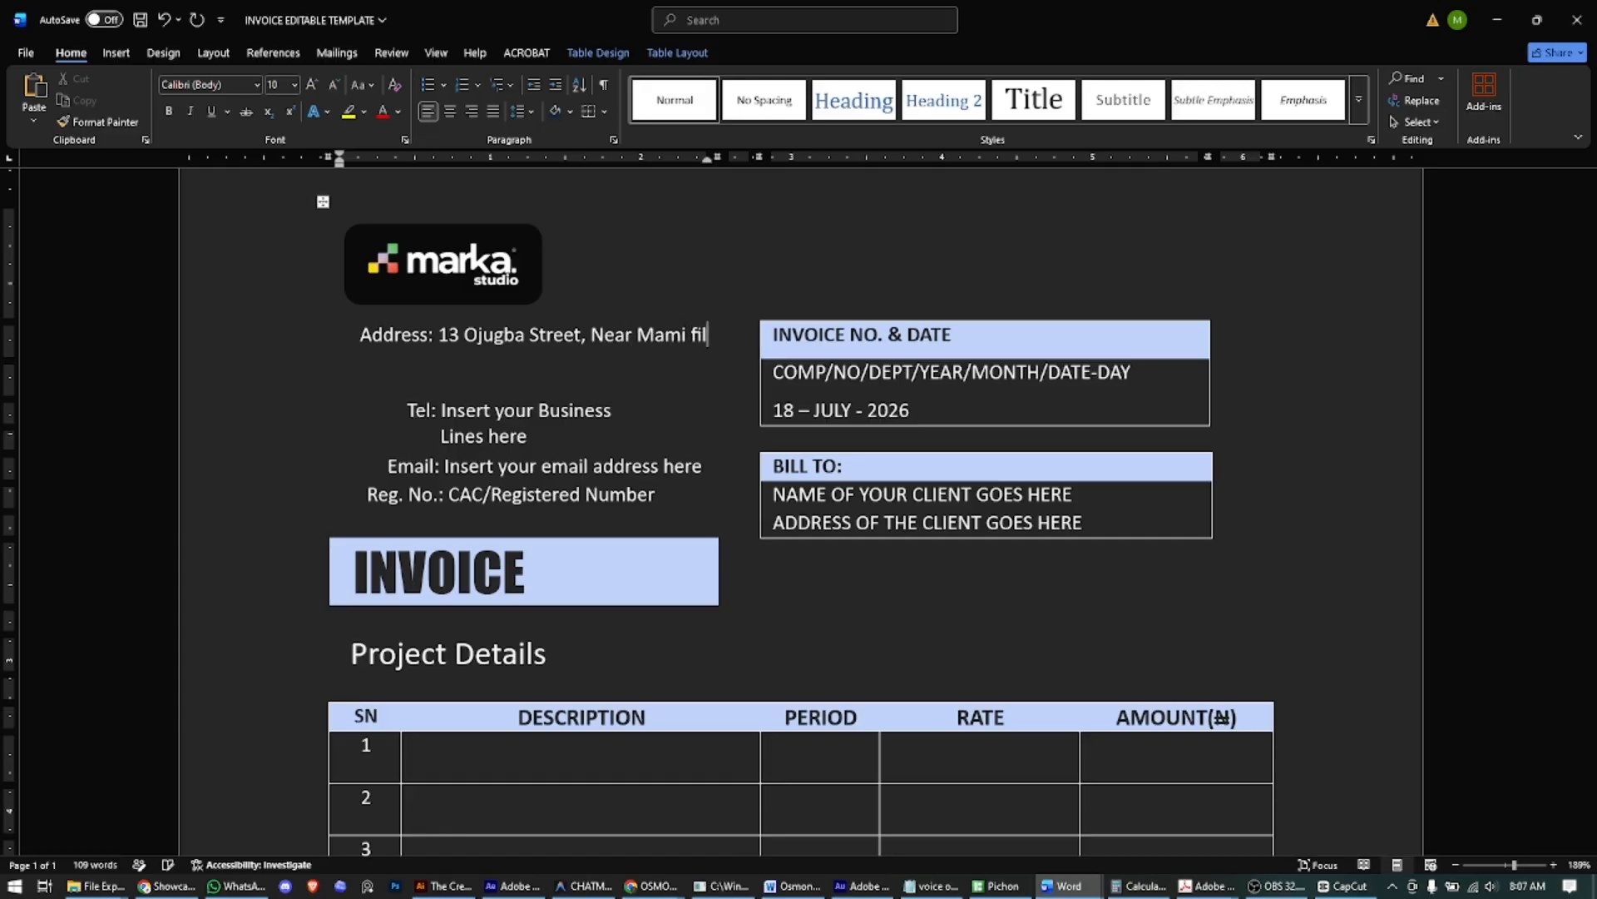
text(lin)
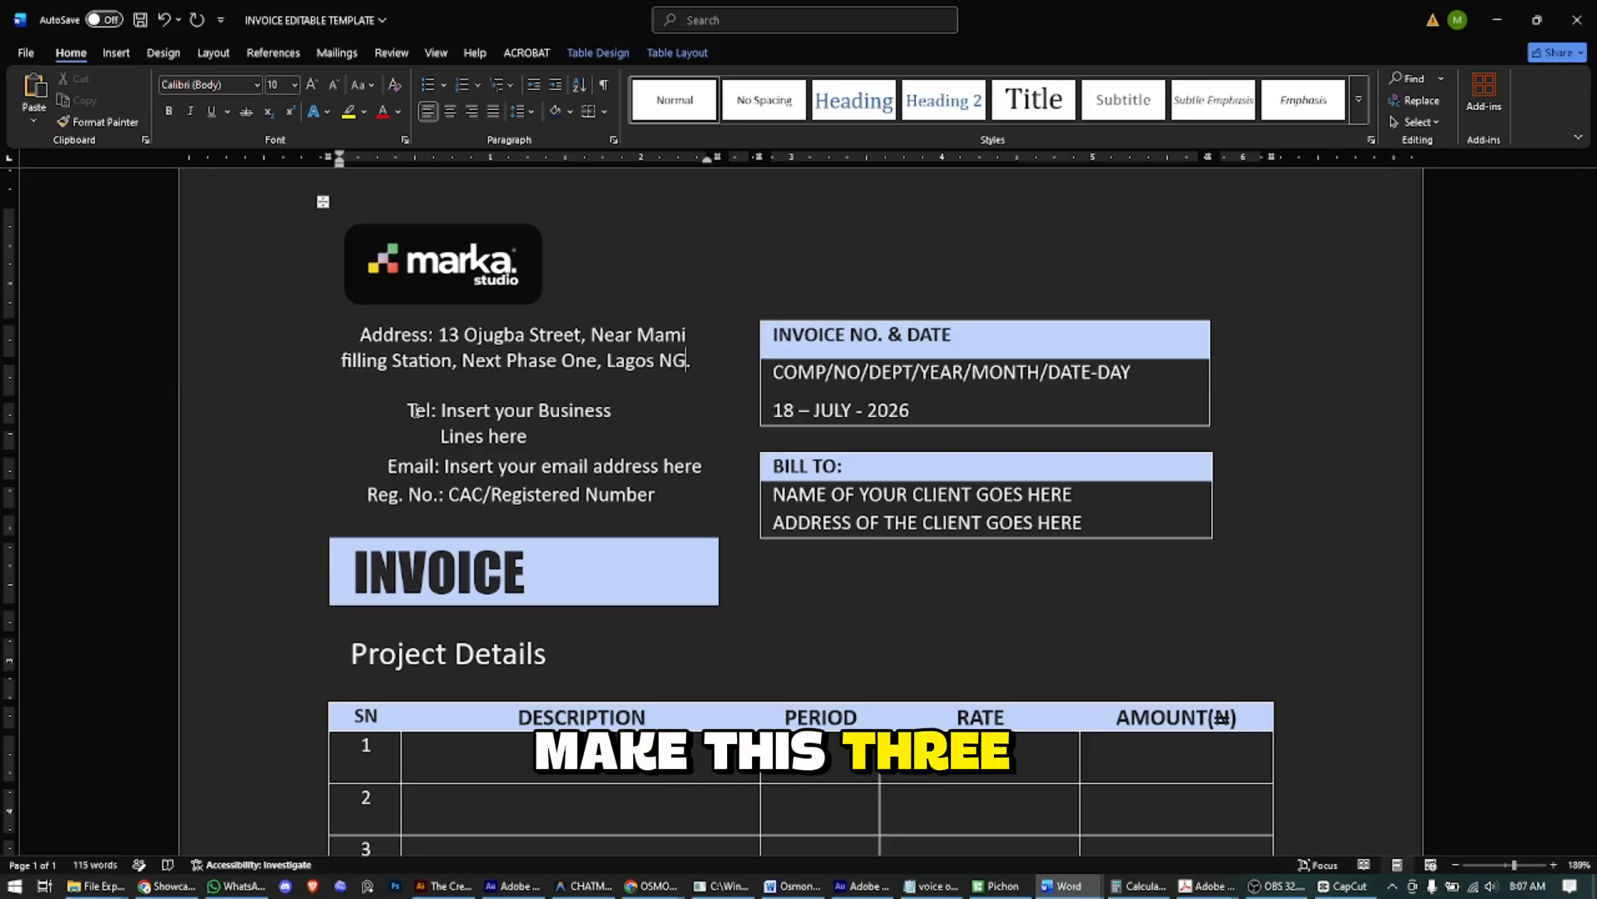
- Break the address onto three lines, starting new lines at 'Near' and 'Next'
click(590, 335)
key(Return)
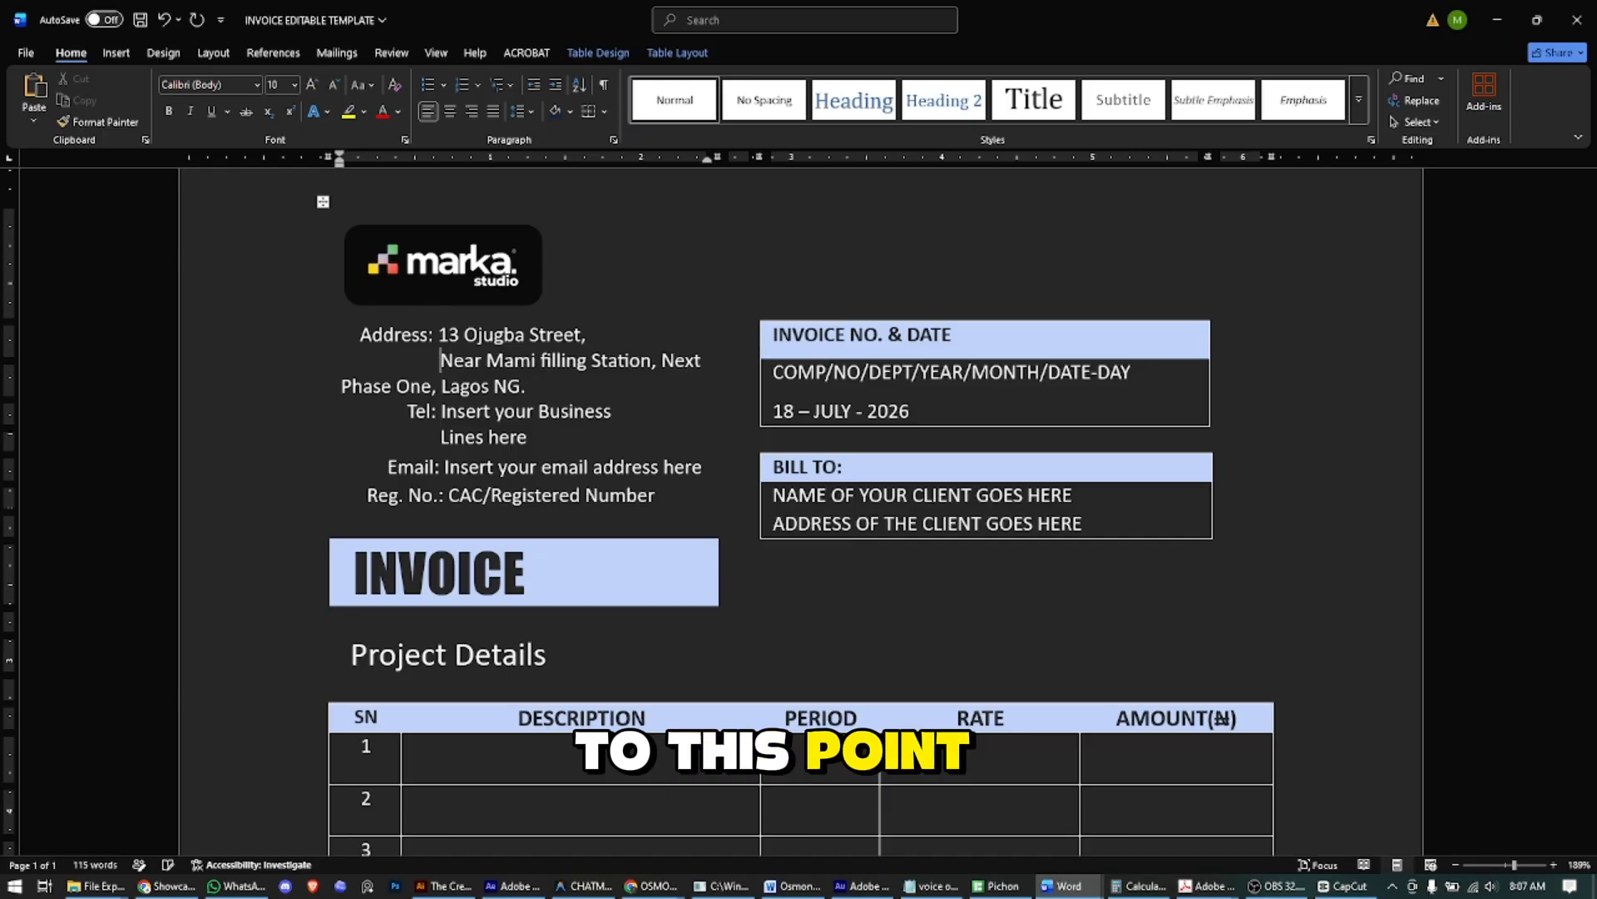
key(ctrl+Right)
key(ctrl+Right)
key(ctrl+Right)
key(ctrl+Right)
key(ctrl+Right)
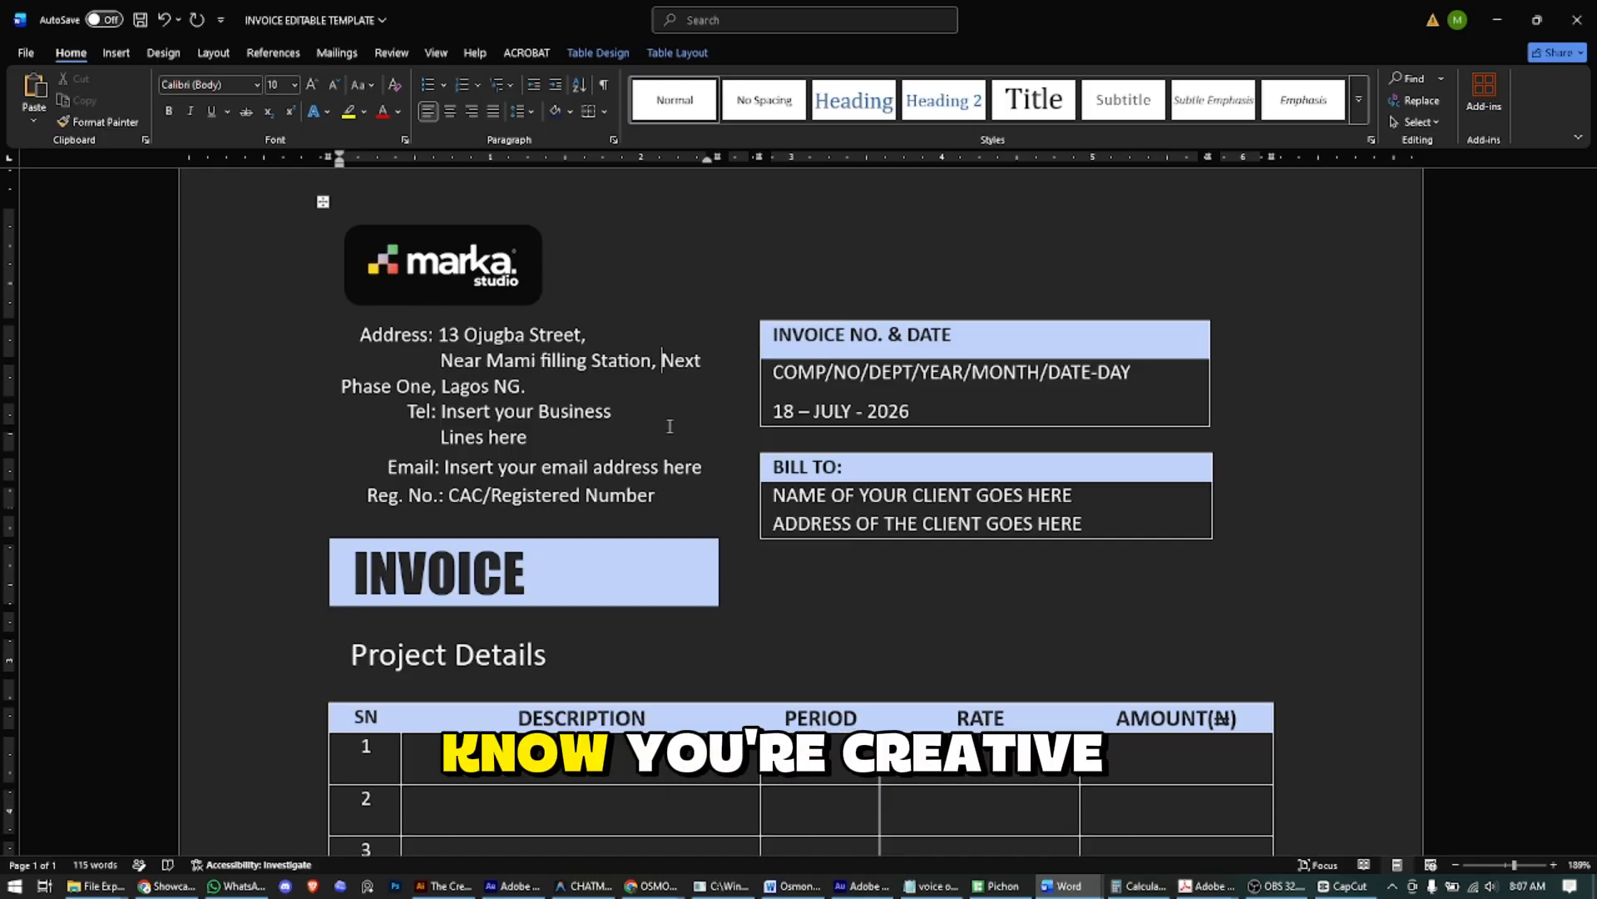
key(Return)
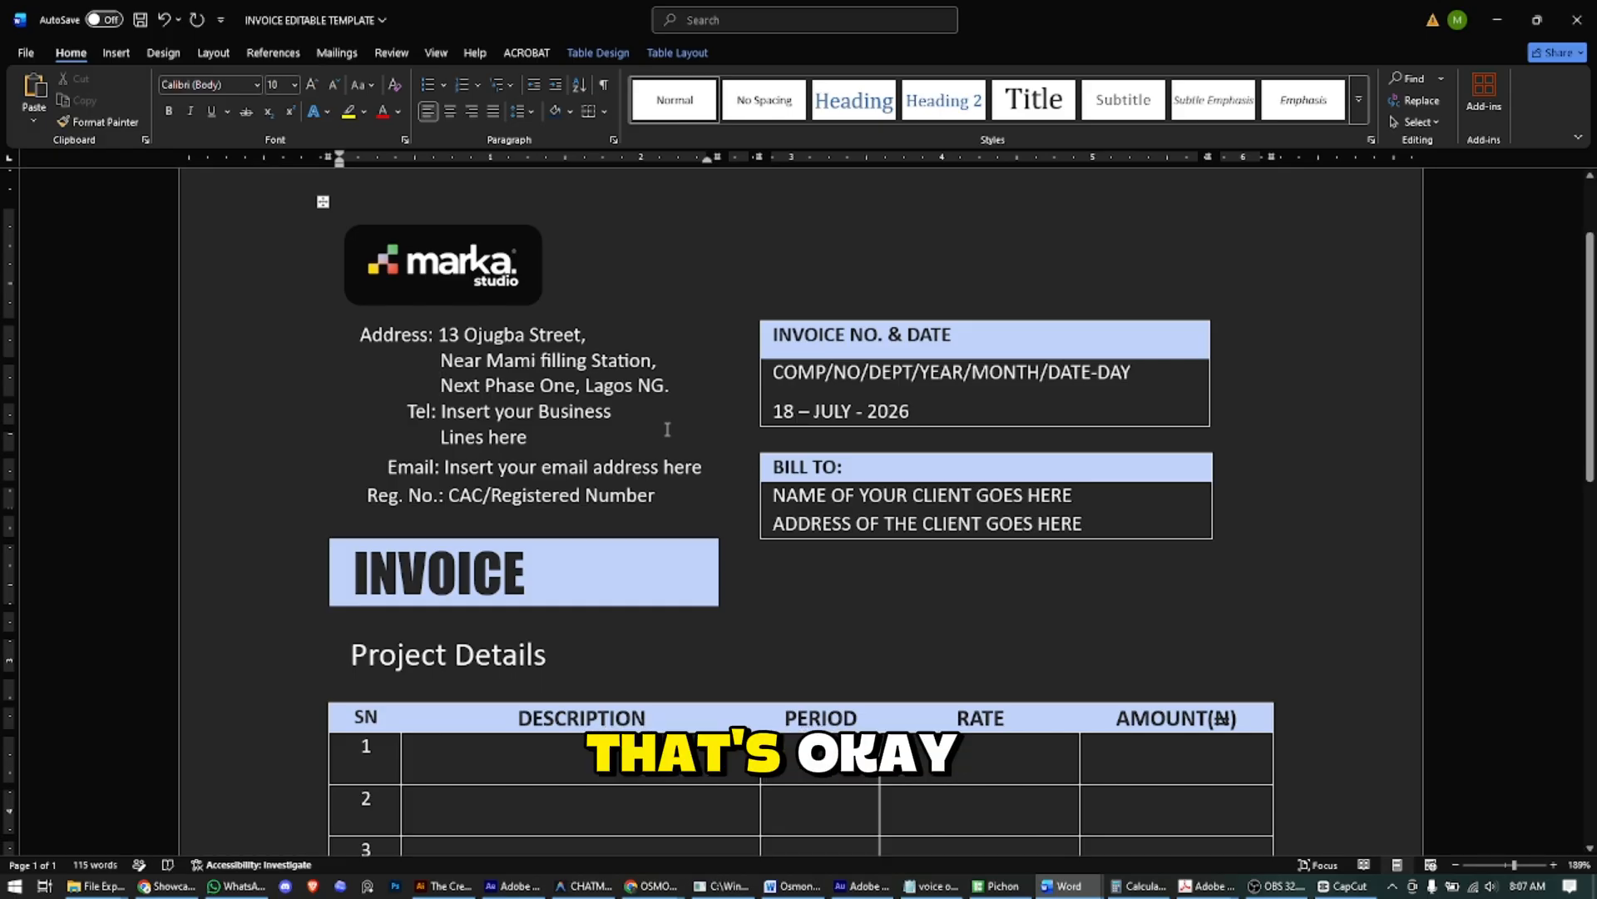
- Type the business phone number and email address over the Tel and Email placeholders
click(476, 411)
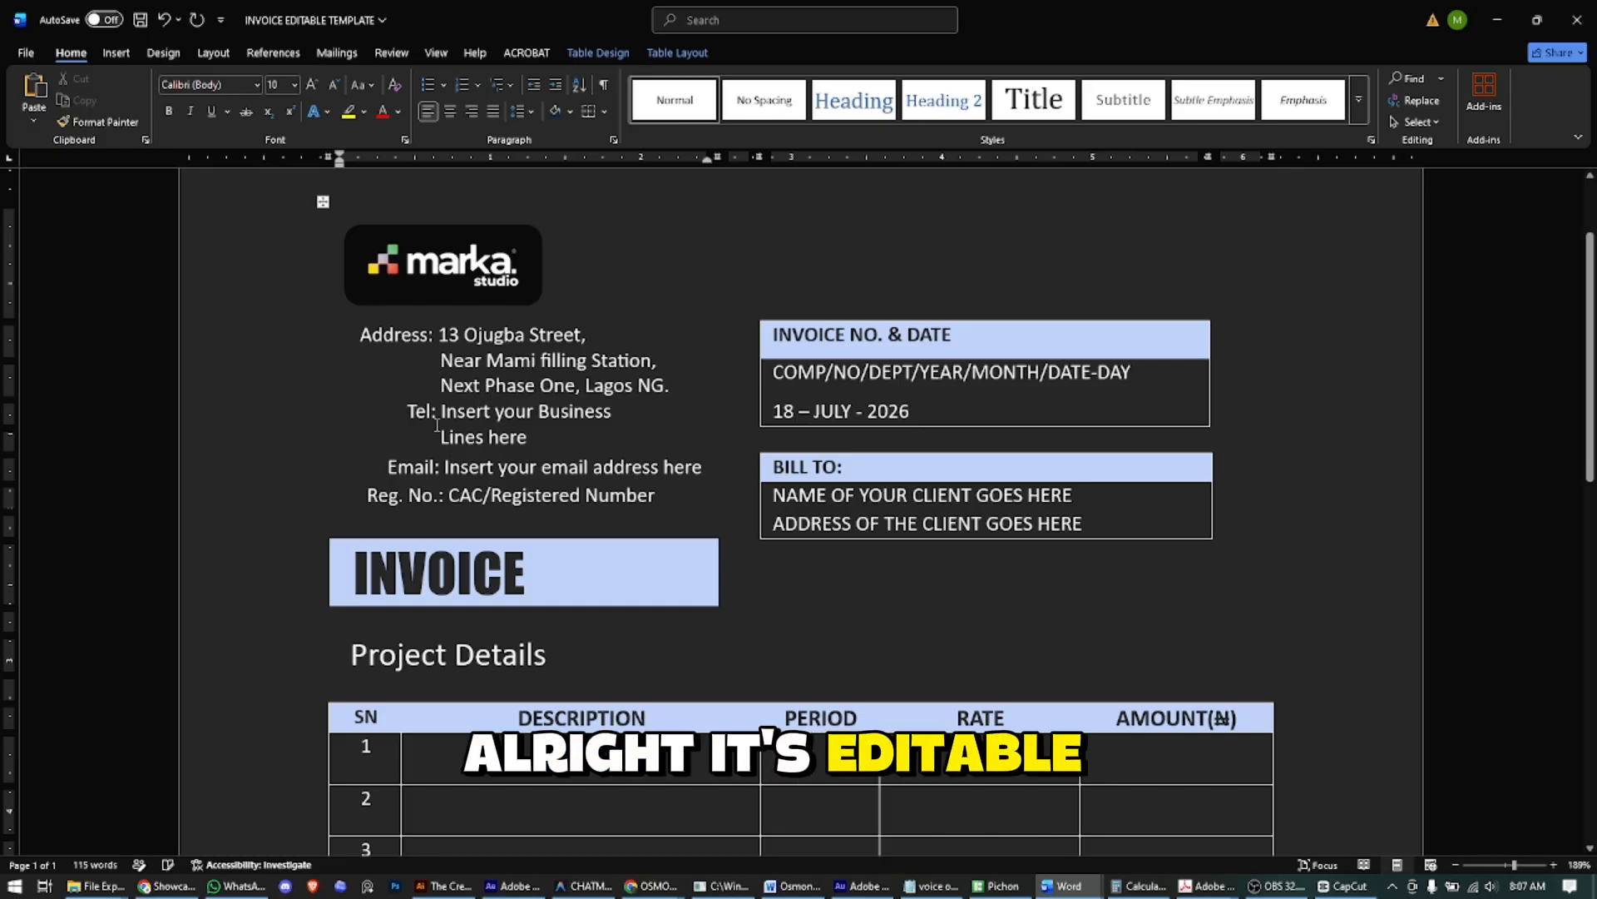
drag(441, 411, 521, 437)
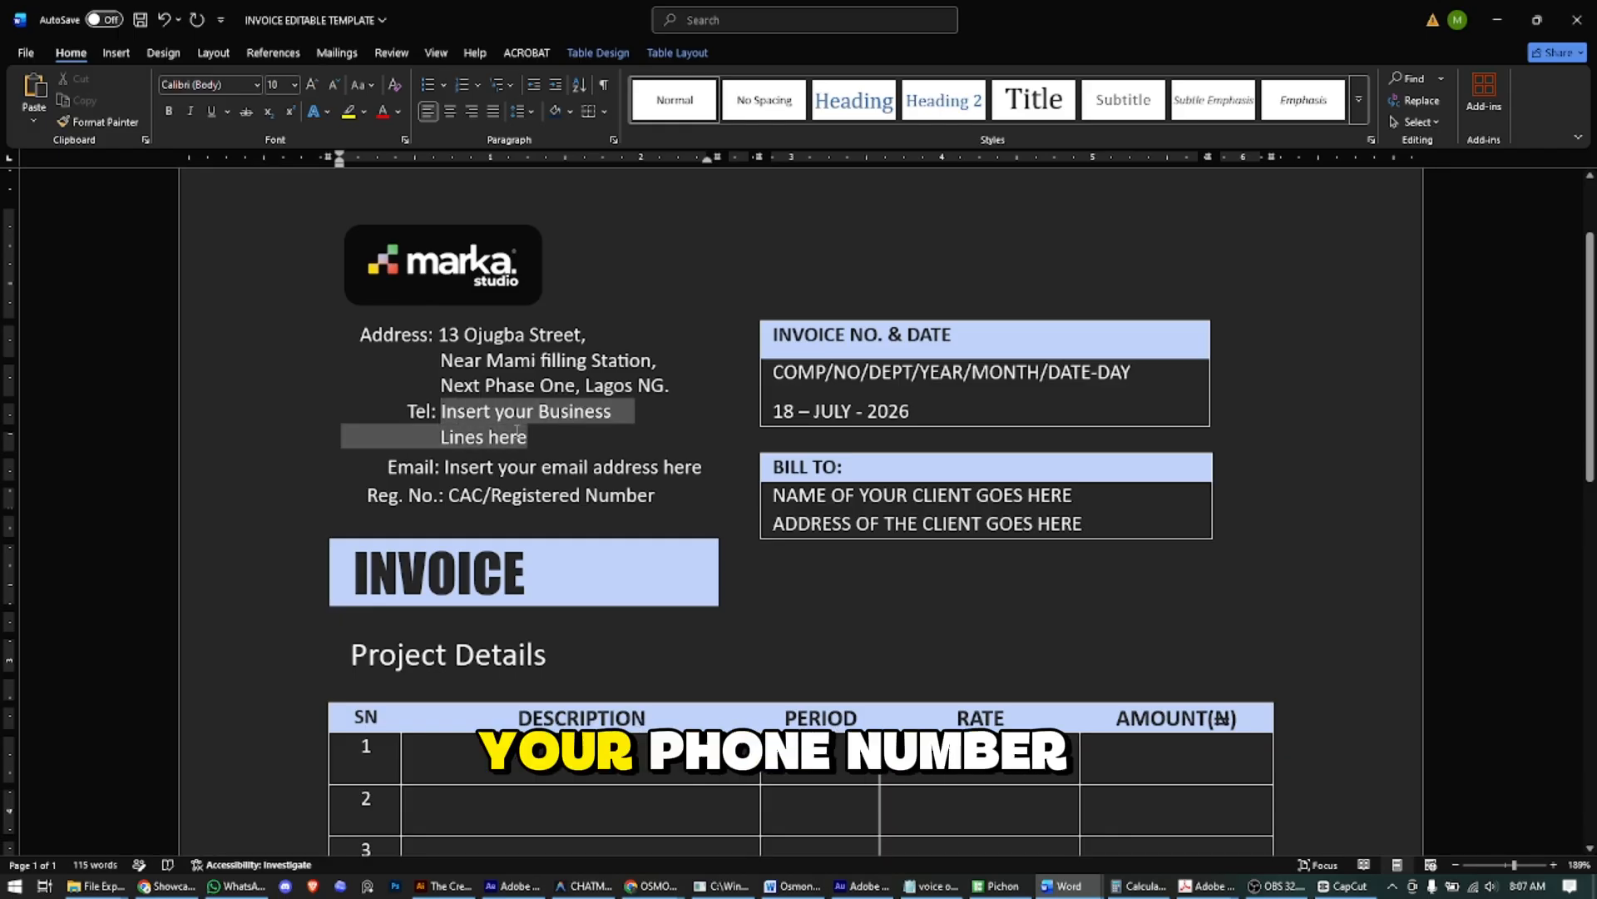
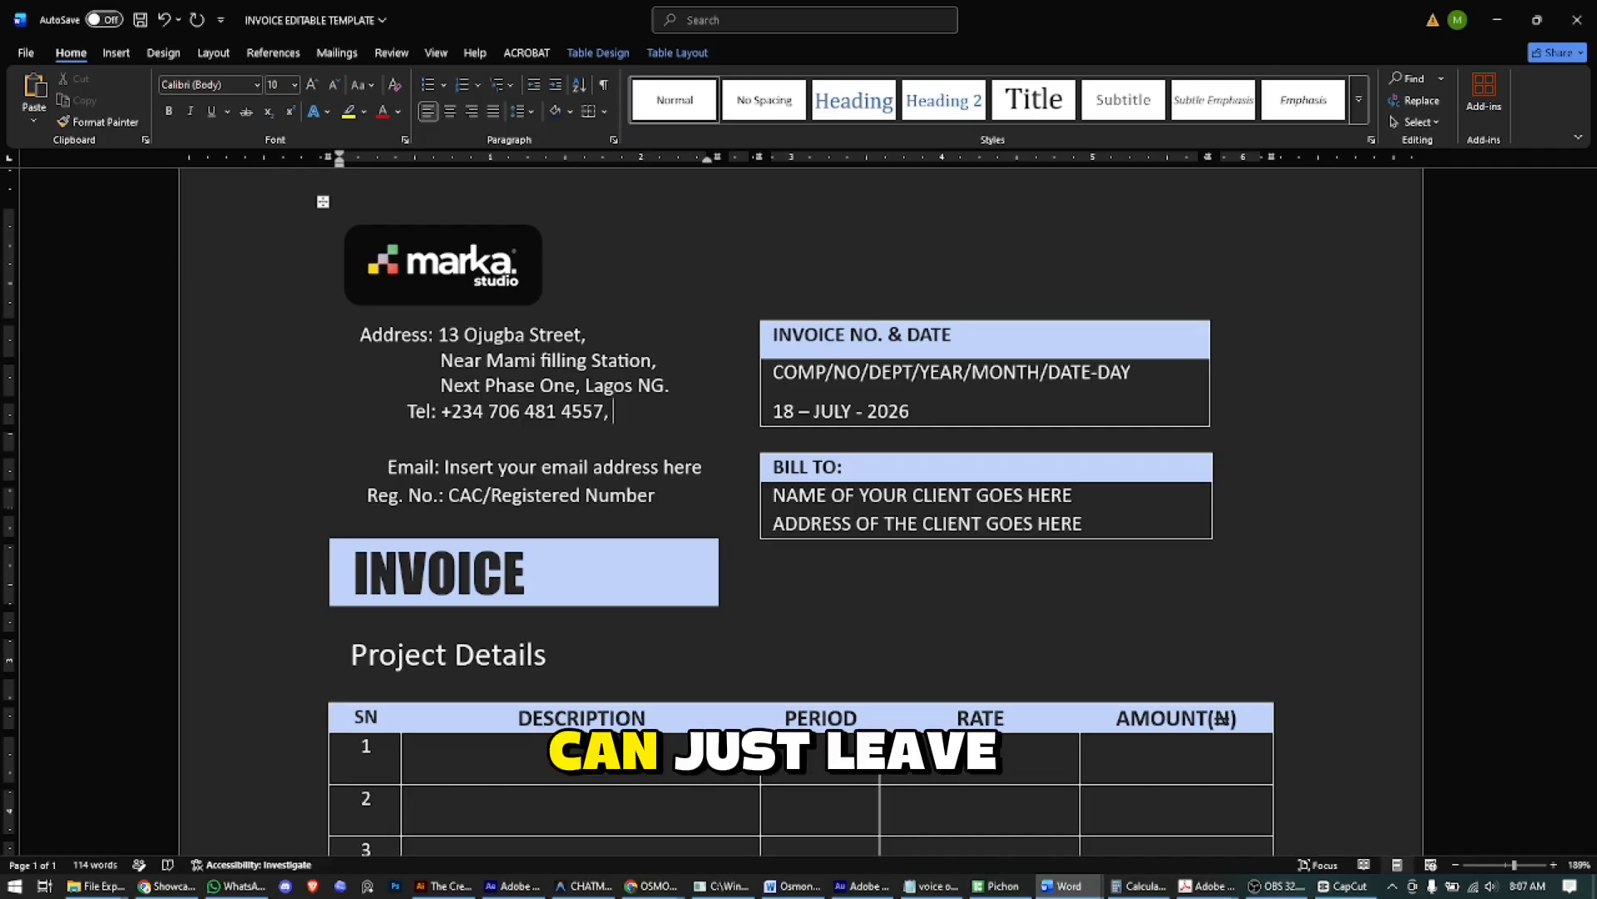
key(Down)
key(Left)
key(Left)
key(Left)
key(Left)
key(Left)
key(Left)
key(Left)
key(Left)
key(Left)
key(Left)
key(Left)
key(Left)
key(Left)
key(Left)
key(Left)
key(Left)
key(Left)
key(Left)
key(Left)
key(Left)
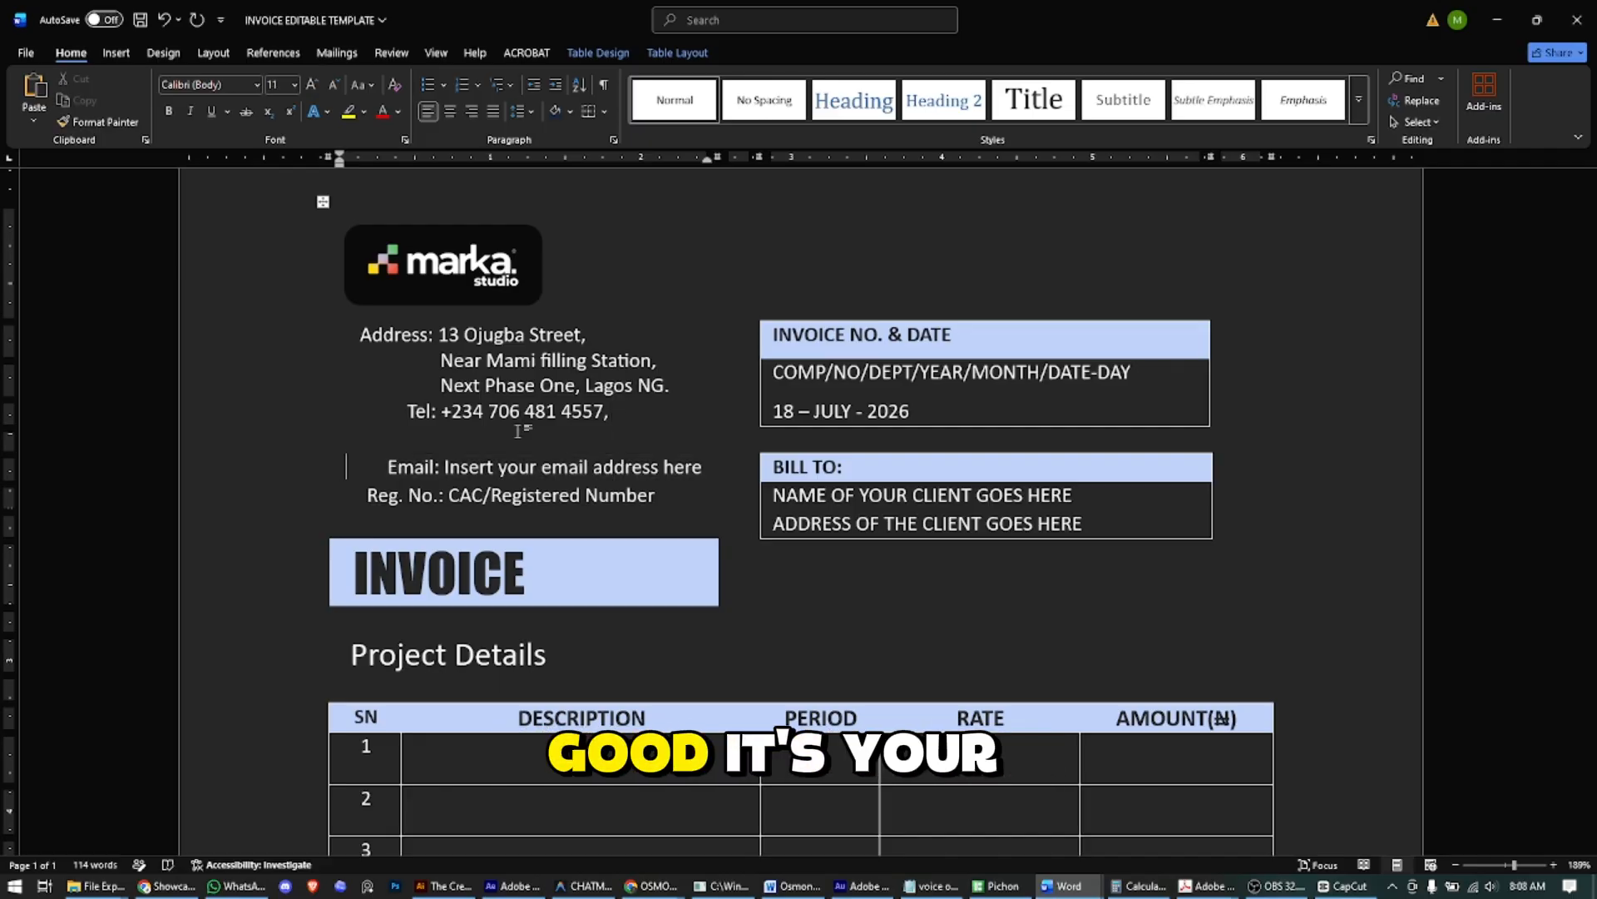
key(ctrl+shift+Right)
key(ctrl+shift+Right)
key(ctrl+shift+Right)
key(ctrl+shift+Right)
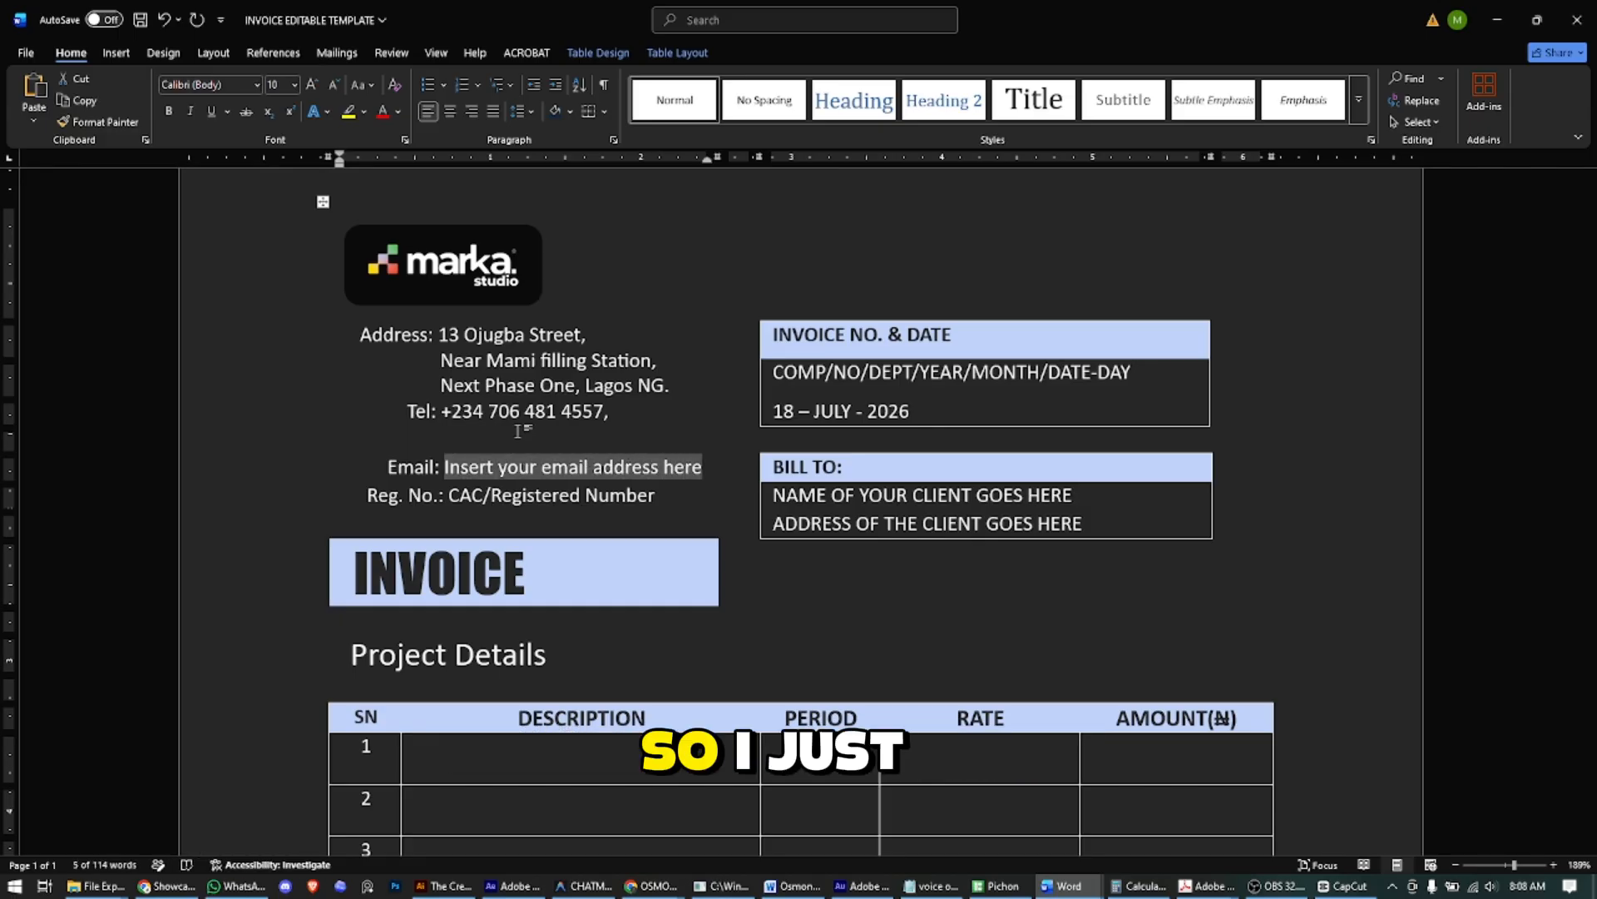
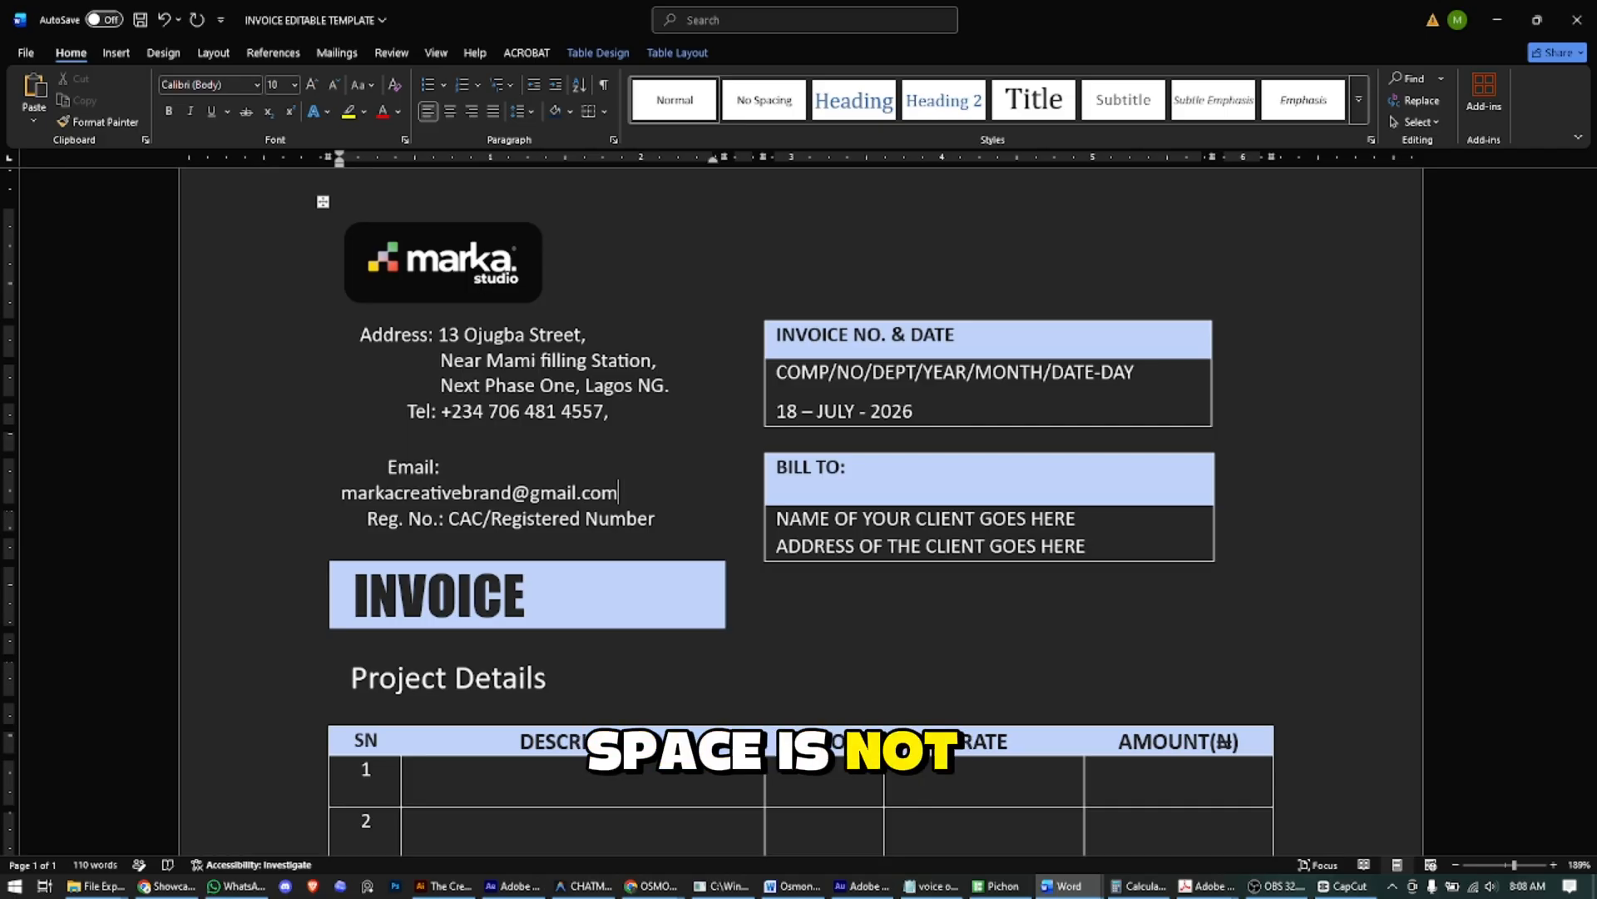
- Remove the extra spaces before Email: and enter the business registration number
click(440, 467)
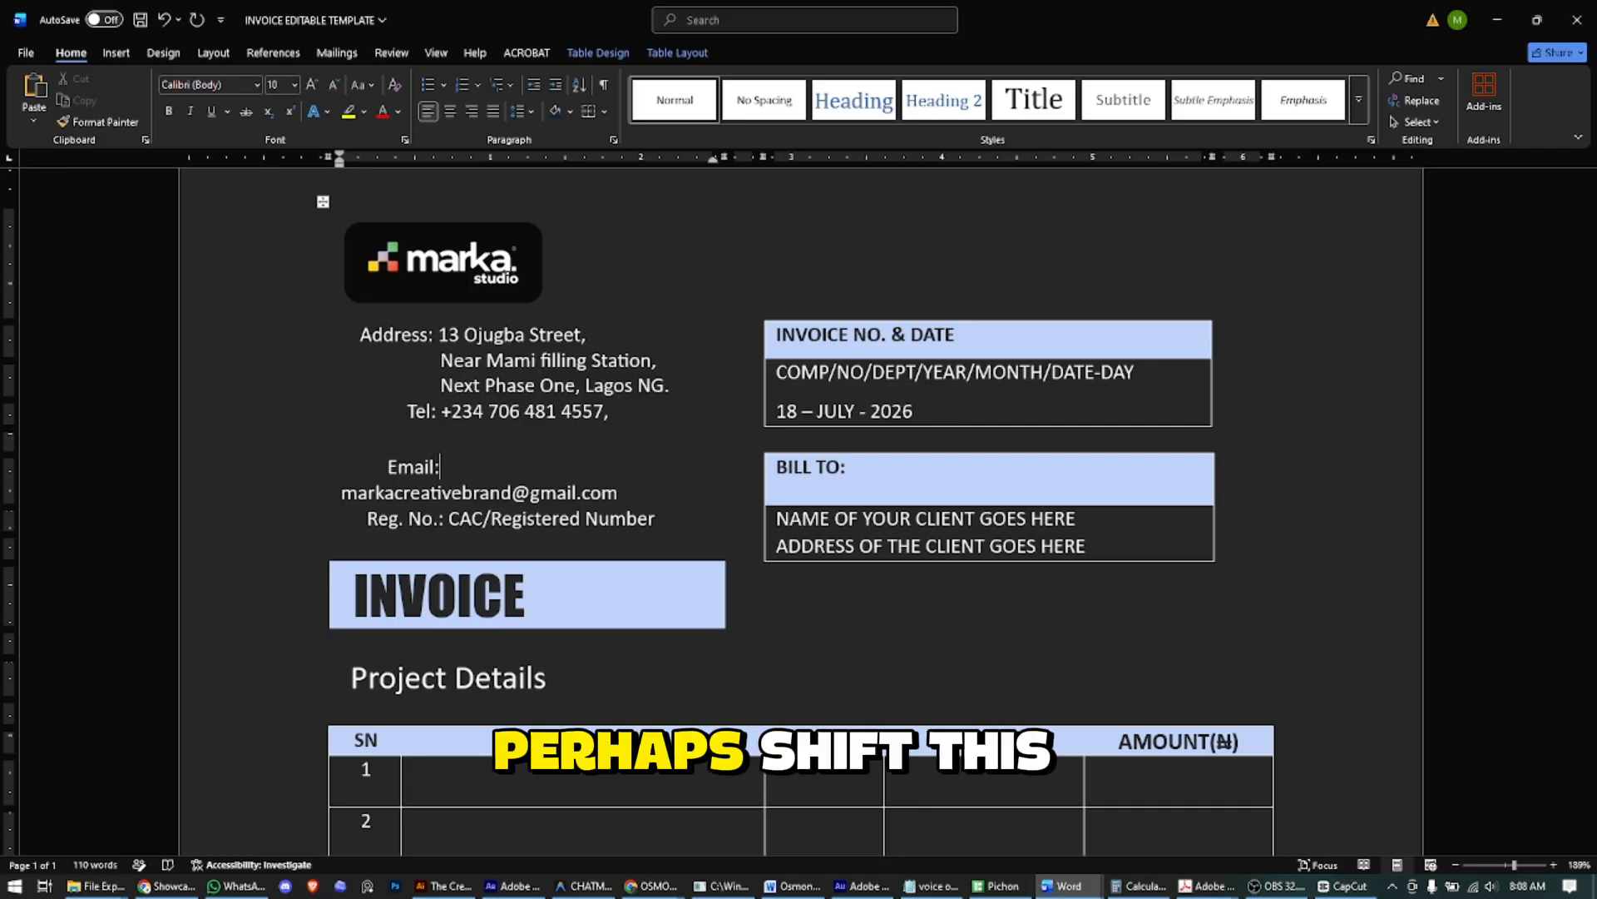
key(Home)
key(Delete)
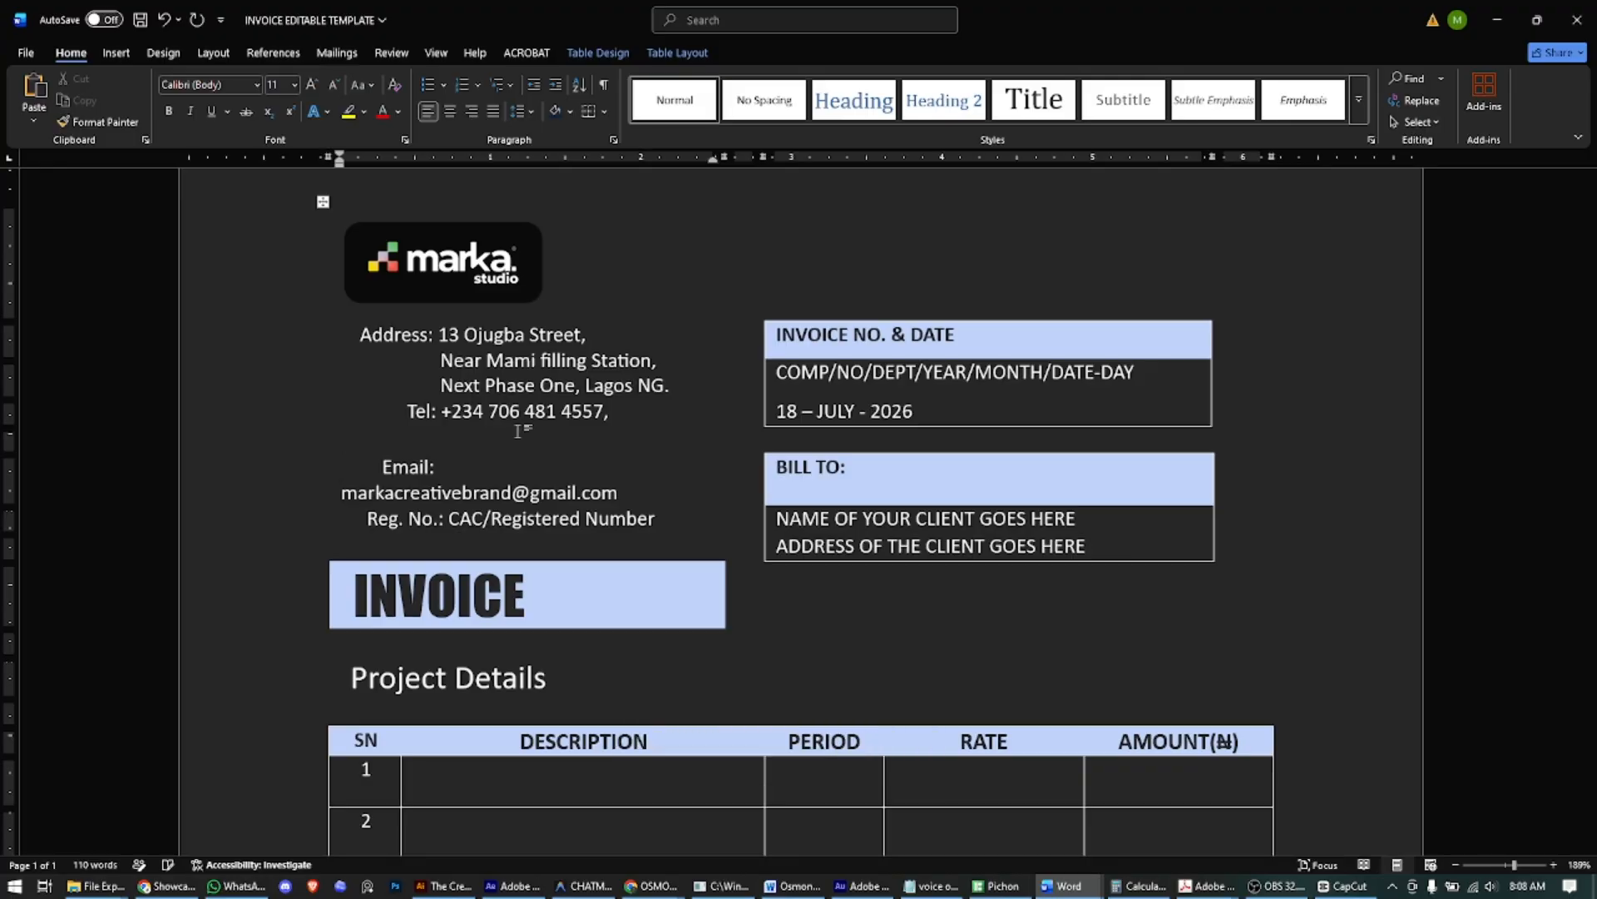
key(Delete)
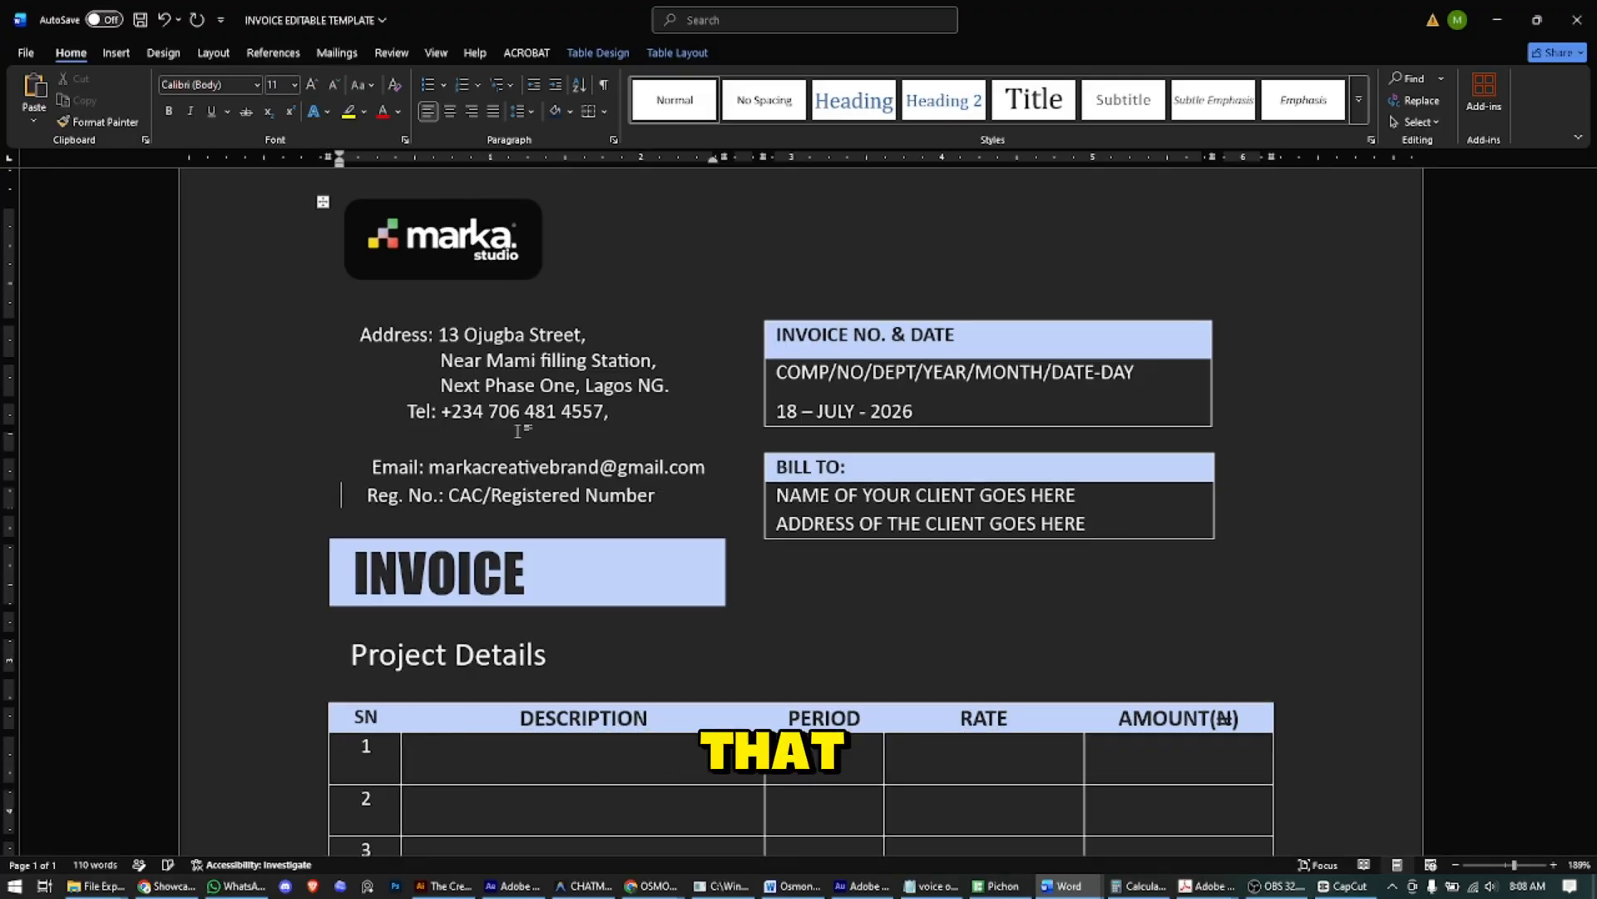
key(Right)
key(Right)
key(Right)
key(Right)
key(Right)
key(Right)
key(Right)
key(Right)
key(Right)
key(Right)
key(Right)
key(Right)
key(Right)
key(Right)
key(Right)
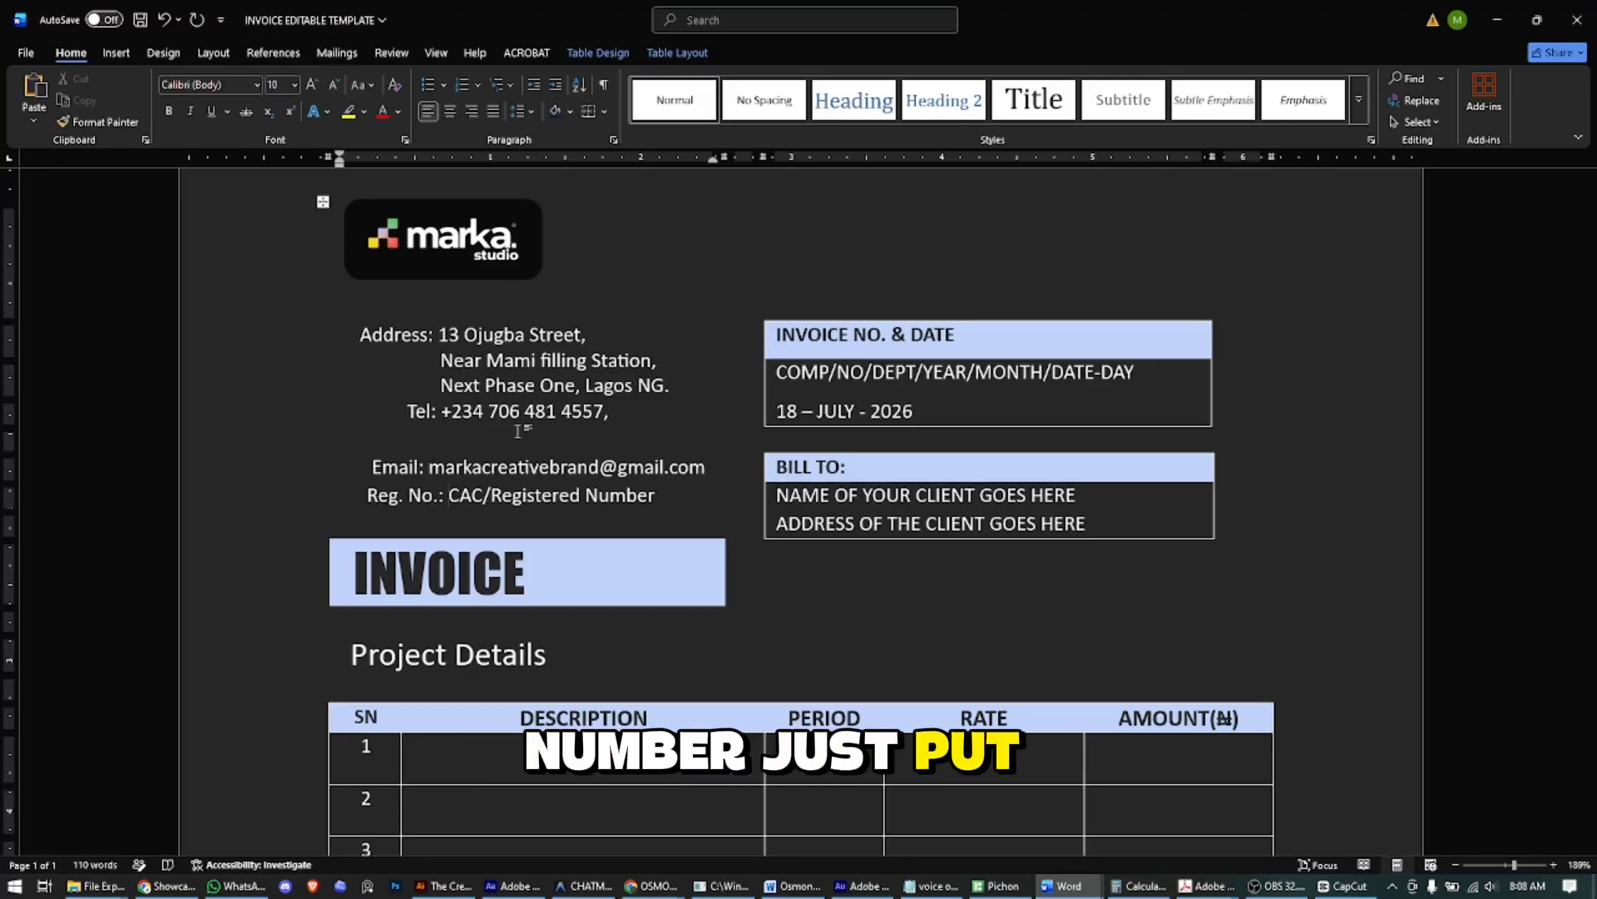
key(shift+Right)
key(shift+Right)
key(shift+Right)
key(shift+Right)
key(shift+Right)
key(shift+Right)
key(shift+Right)
key(shift+Right)
key(shift+Right)
key(shift+Right)
key(shift+Right)
key(shift+Right)
key(shift+Right)
key(shift+Right)
key(shift+Right)
key(shift+Right)
key(shift+Right)
key(shift+Right)
key(shift+Right)
key(shift+Right)
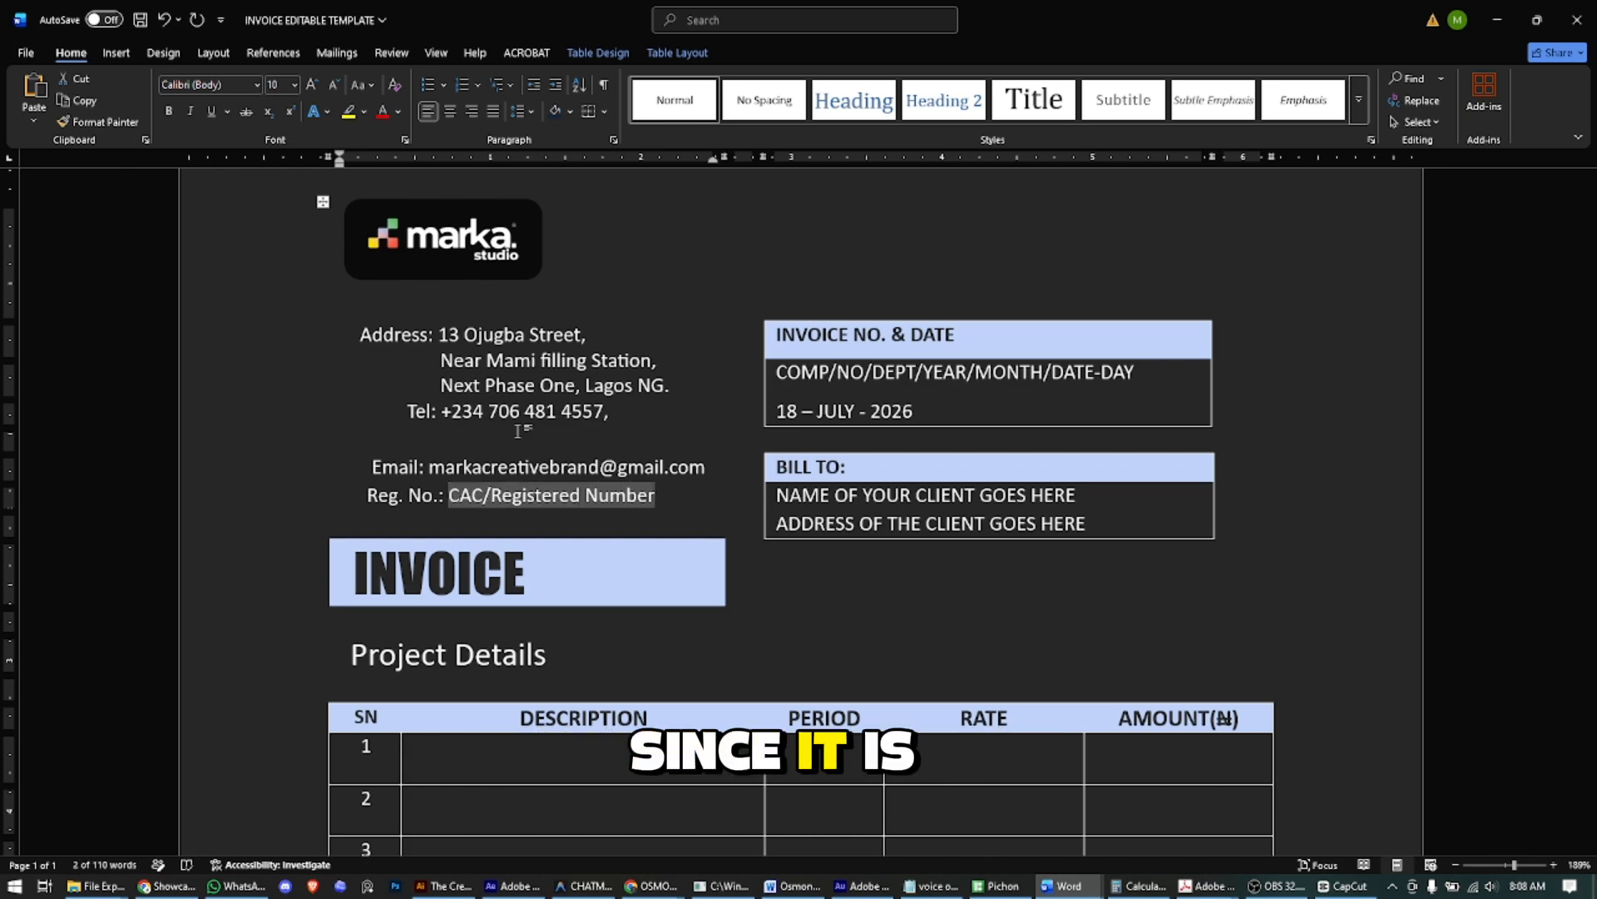
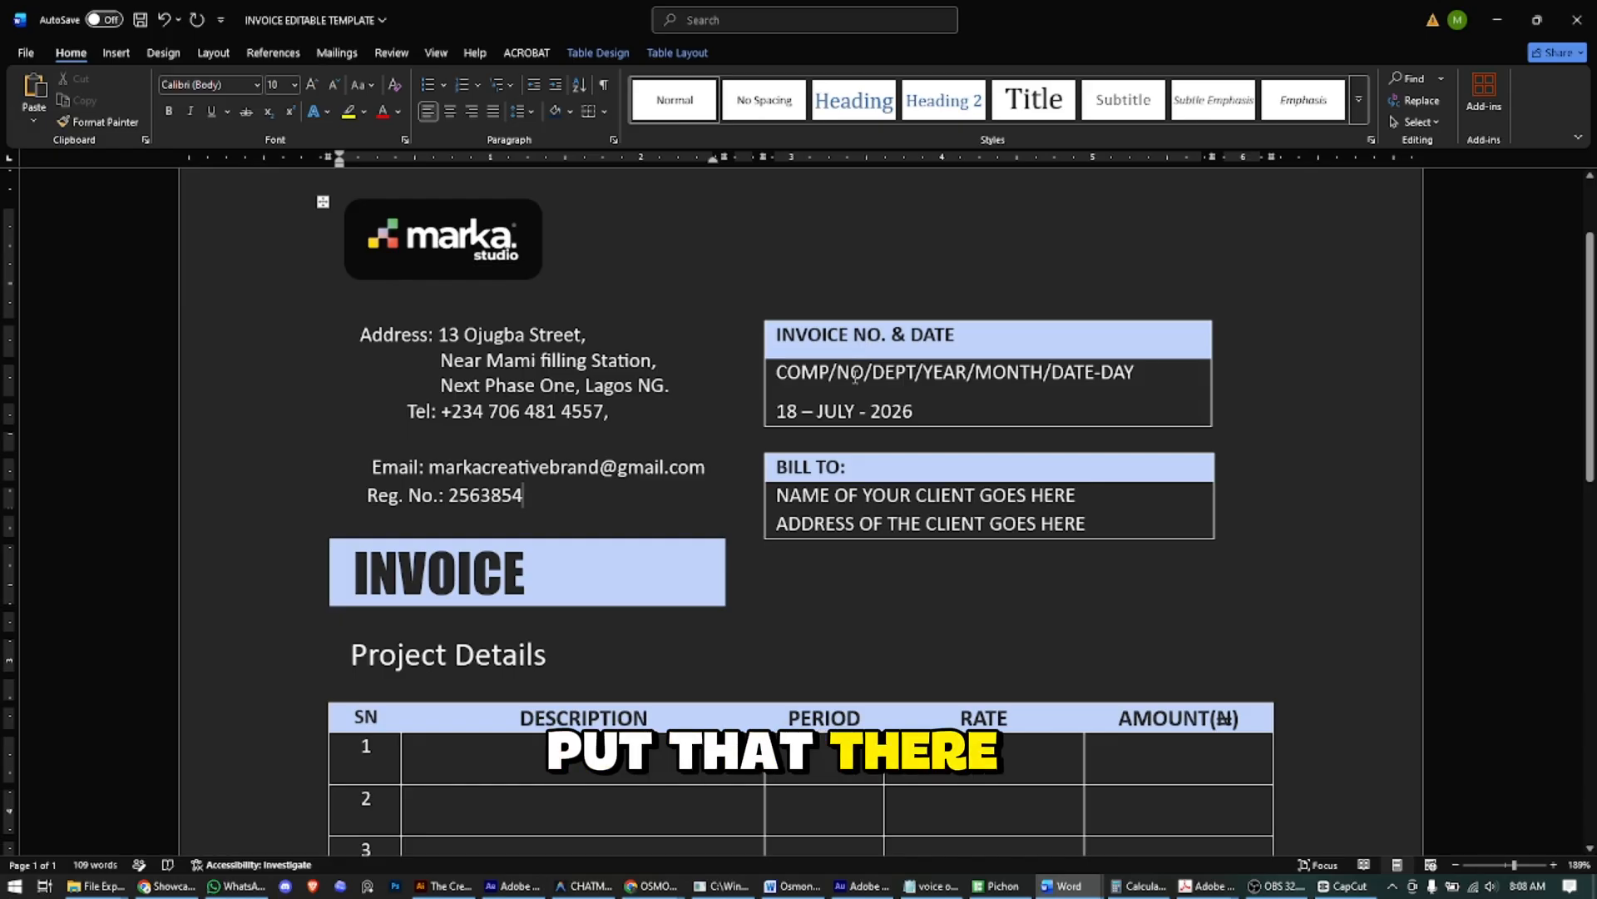
- Fill the COMP, NO and DEPT parts of the invoice number placeholder
click(777, 373)
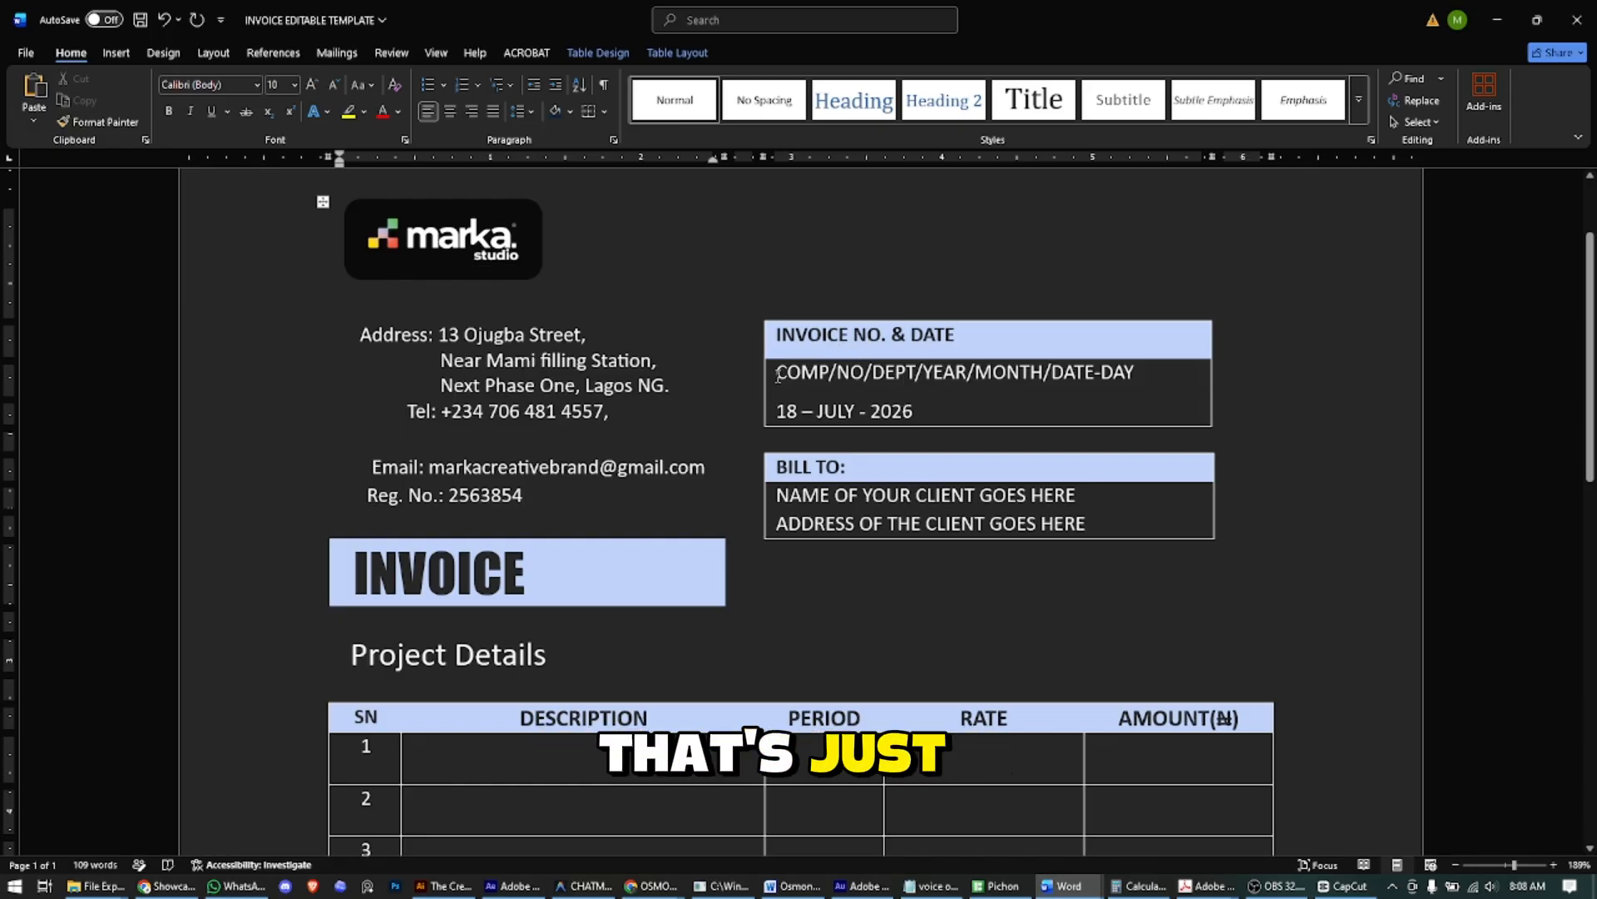
shift+click(1129, 374)
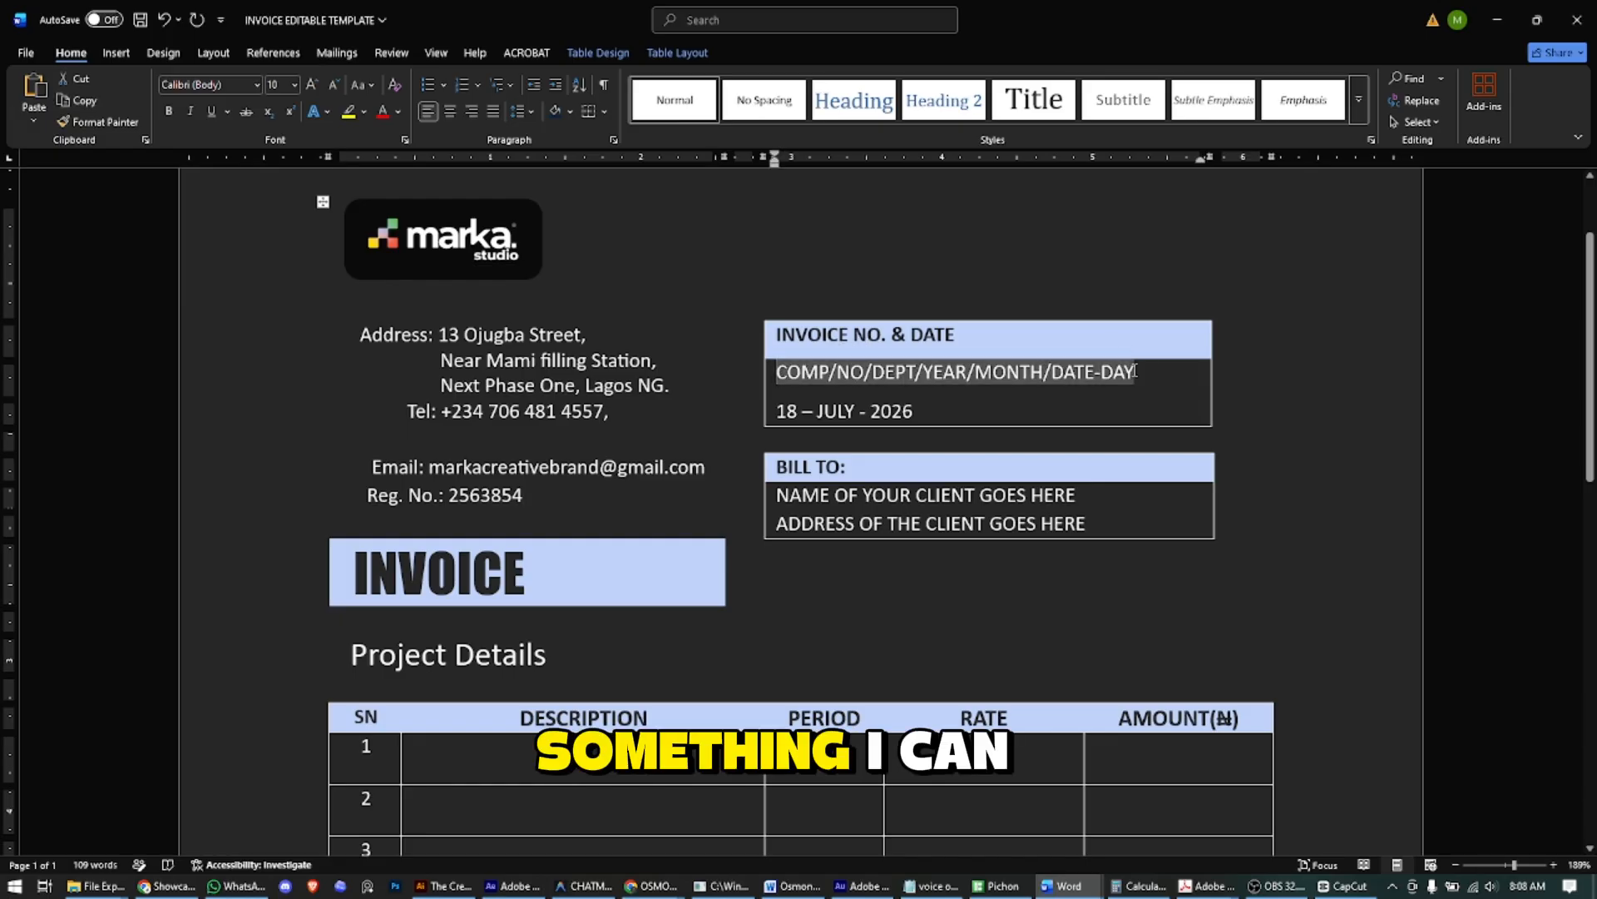
click(824, 373)
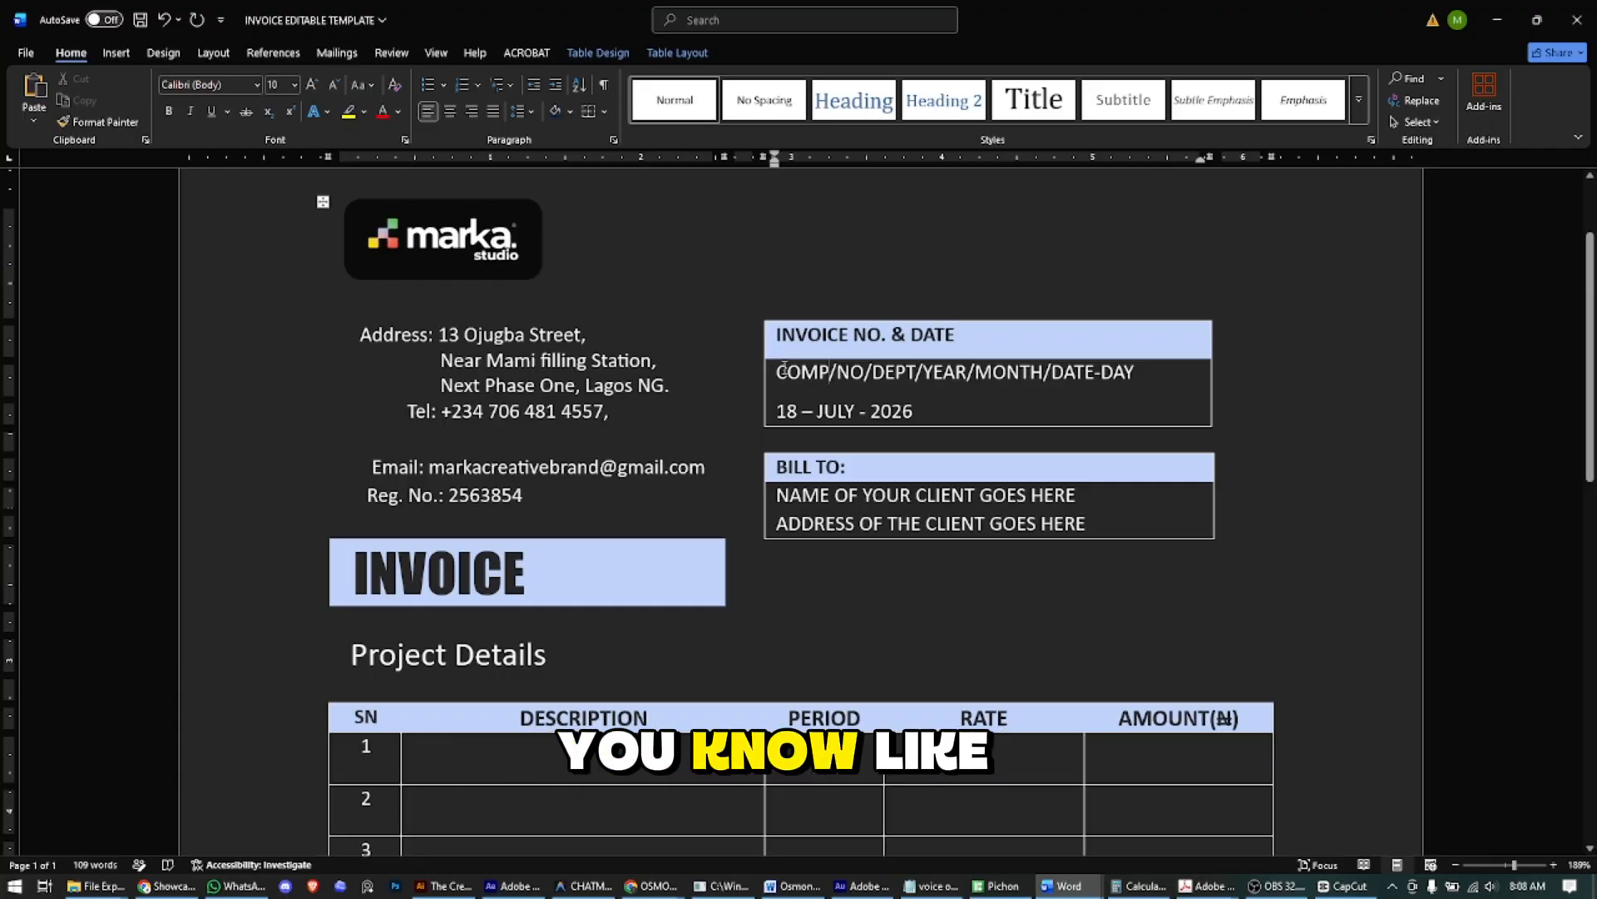
key(shift+Left)
key(shift+Left)
key(shift+Left)
key(shift+Left)
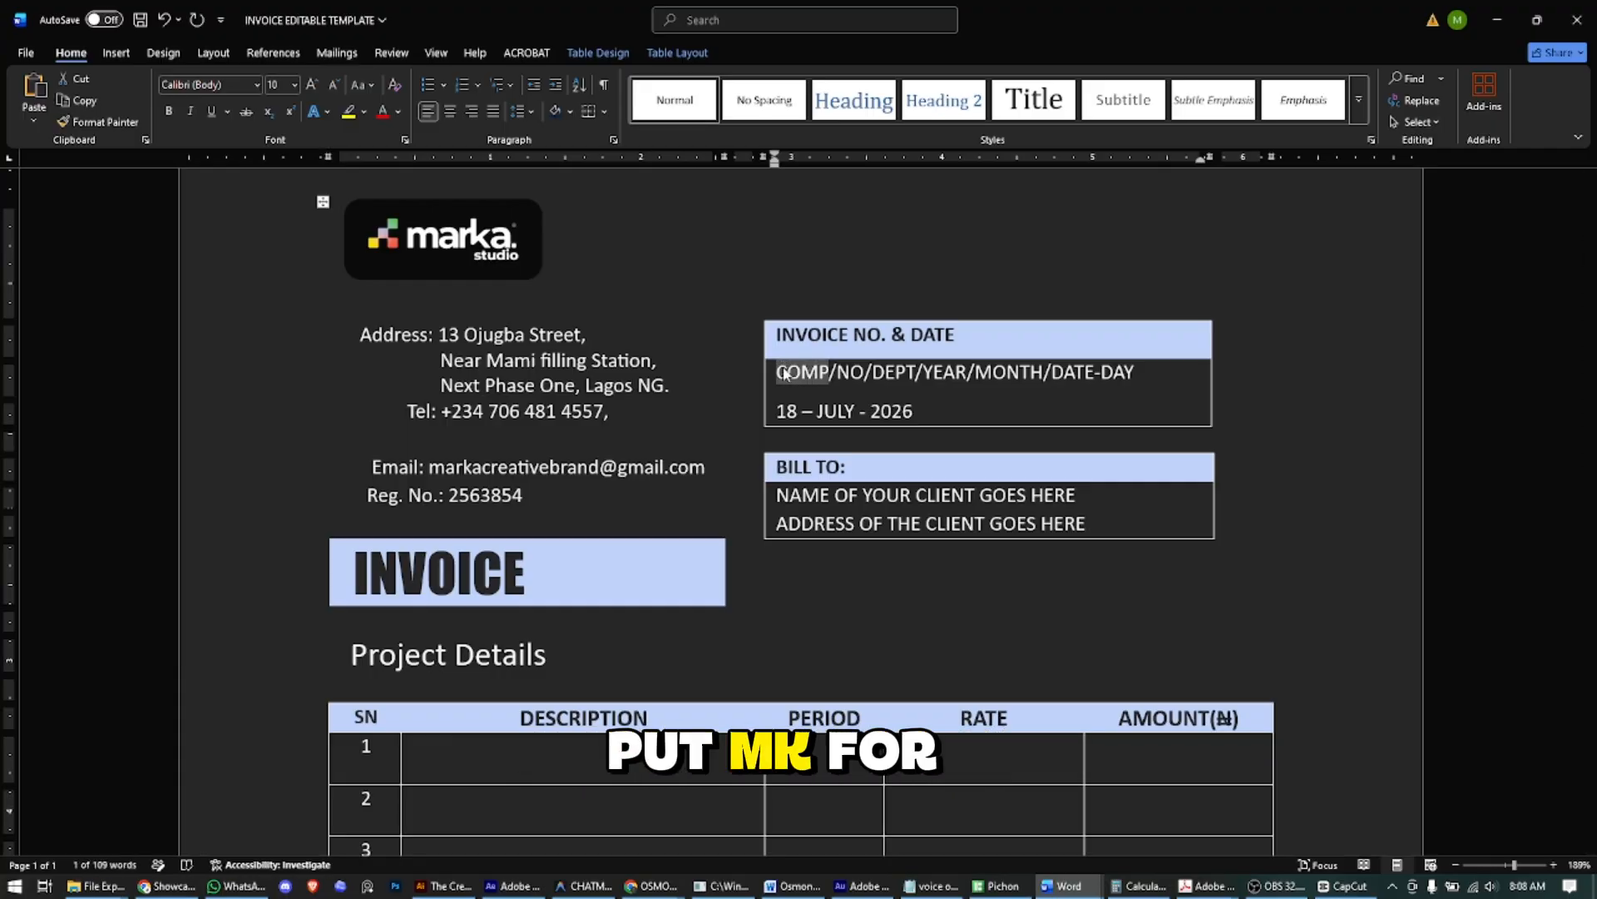
text(MK)
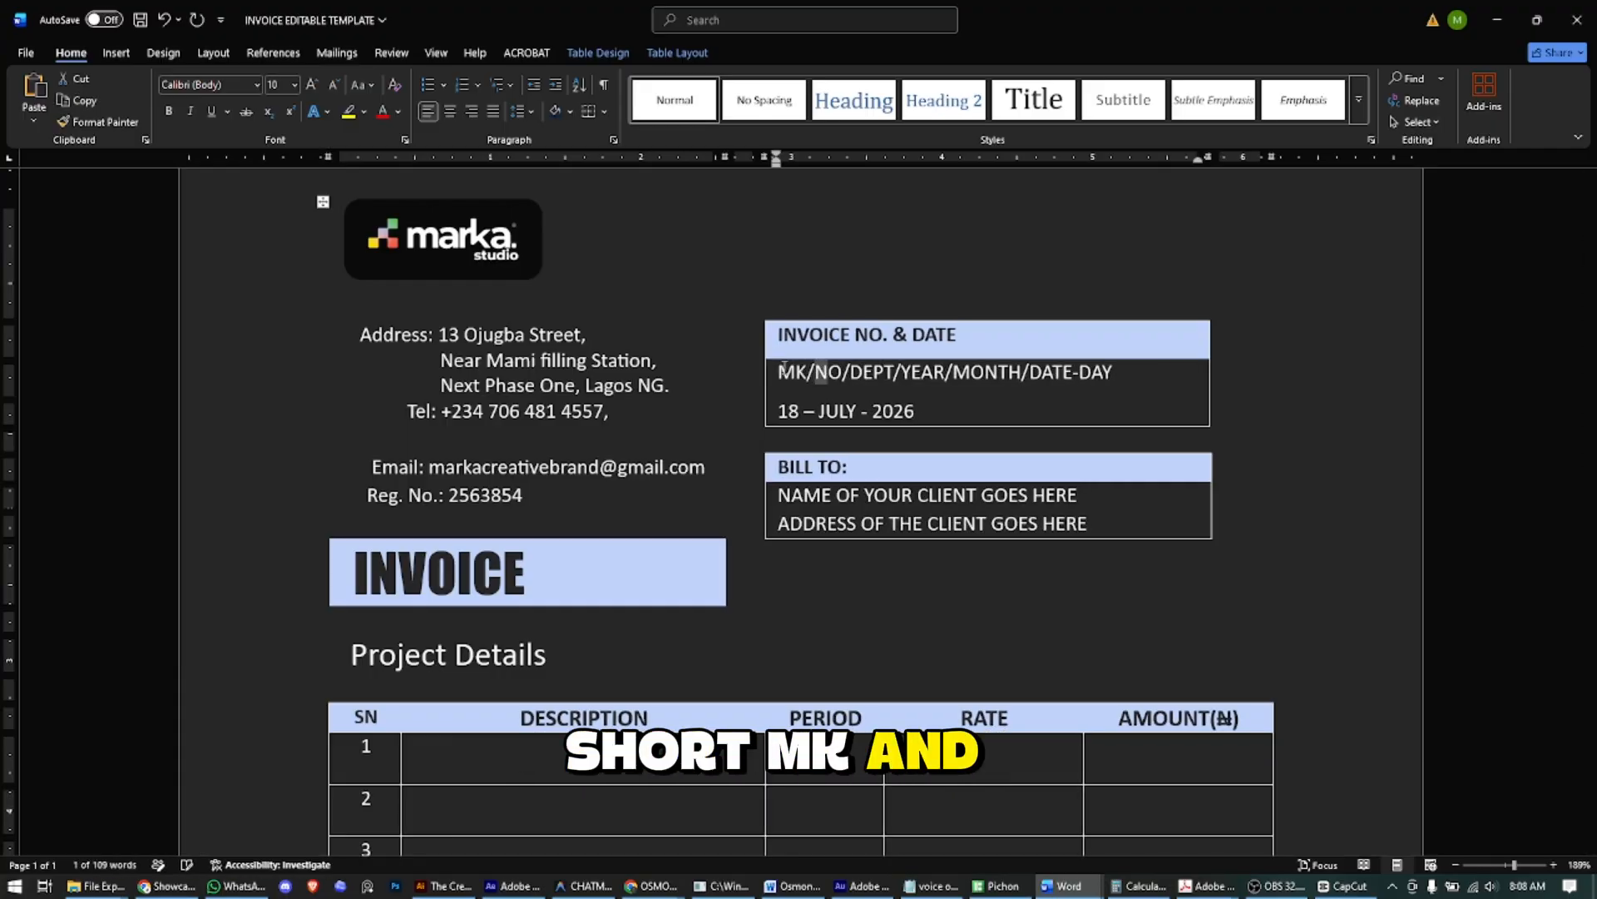
key(shift+Right)
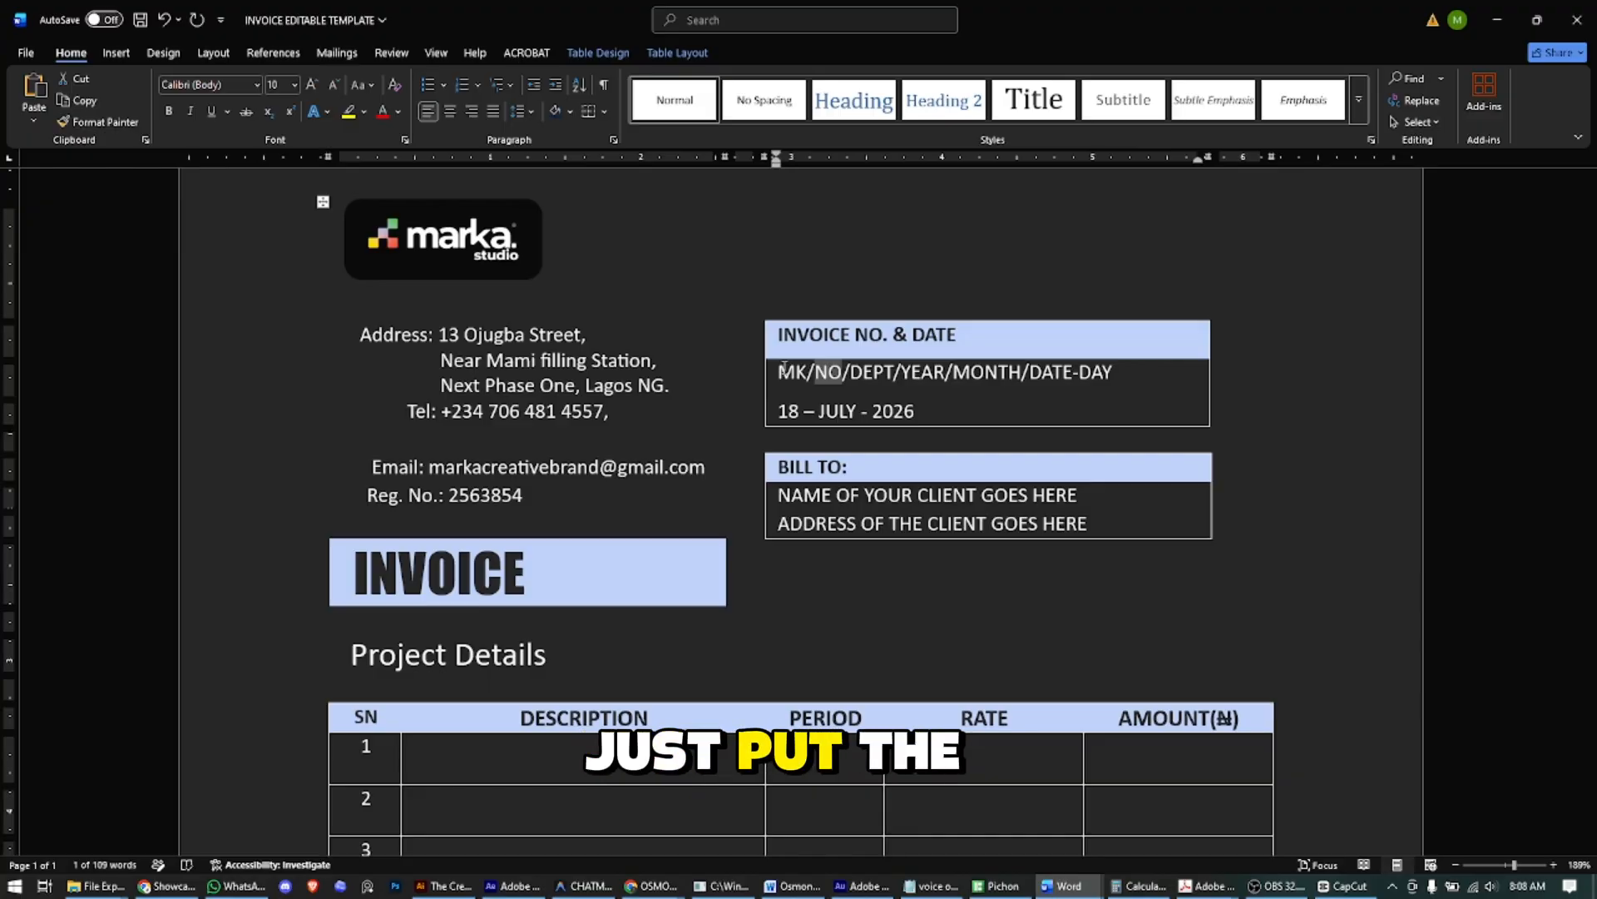
text(25)
key(Right)
key(shift+Right)
key(shift+Right)
key(shift+Right)
key(shift+Right)
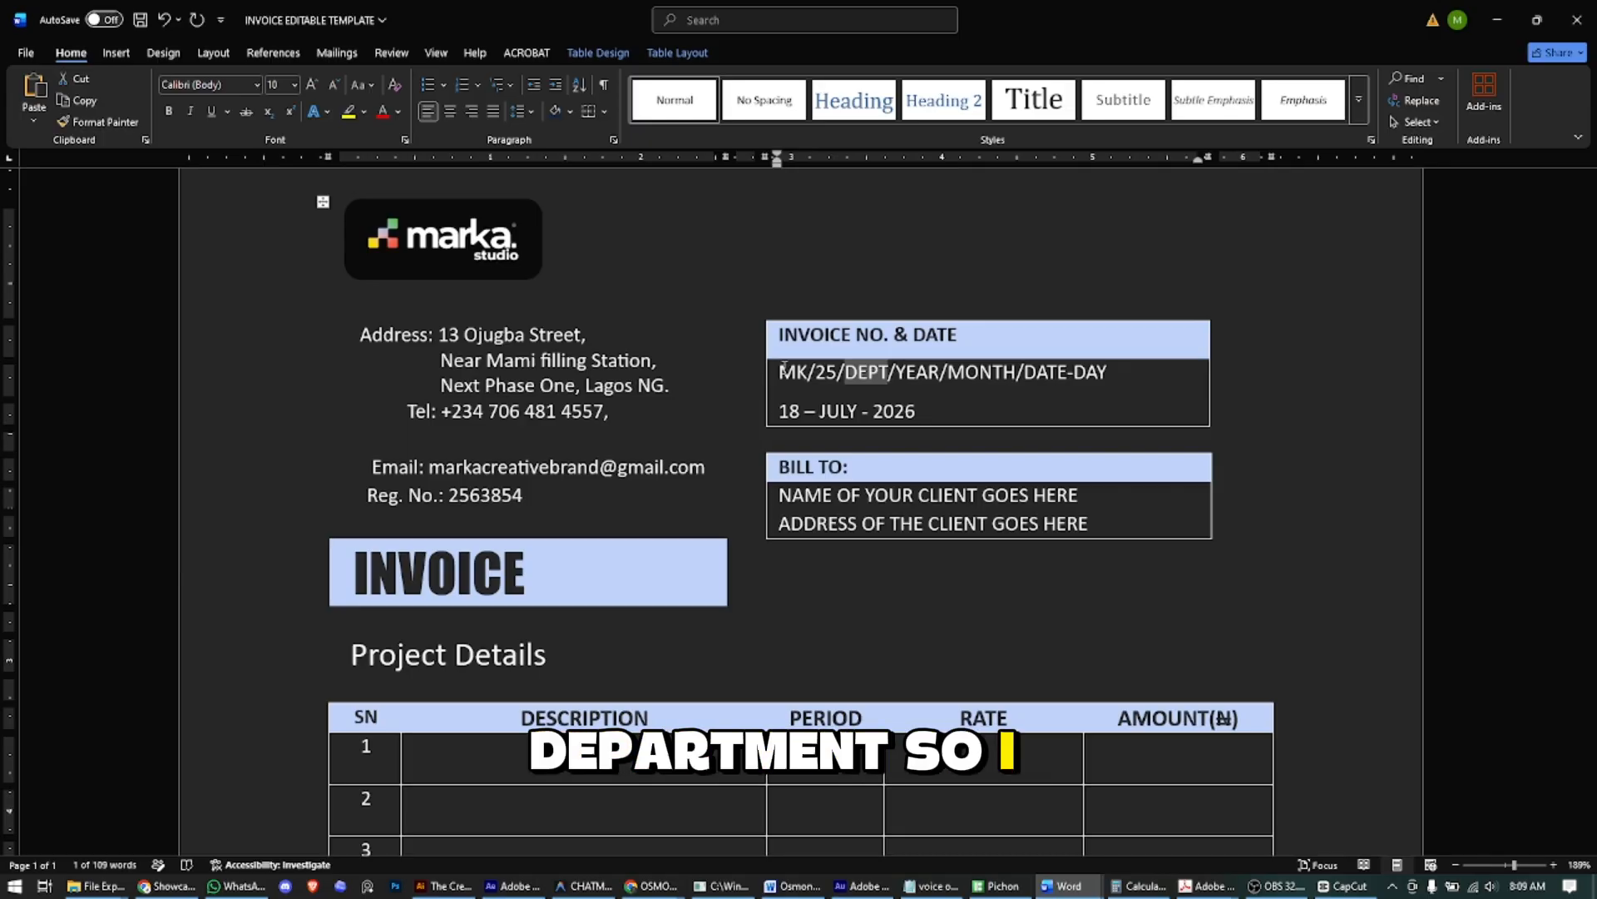
text(VE)
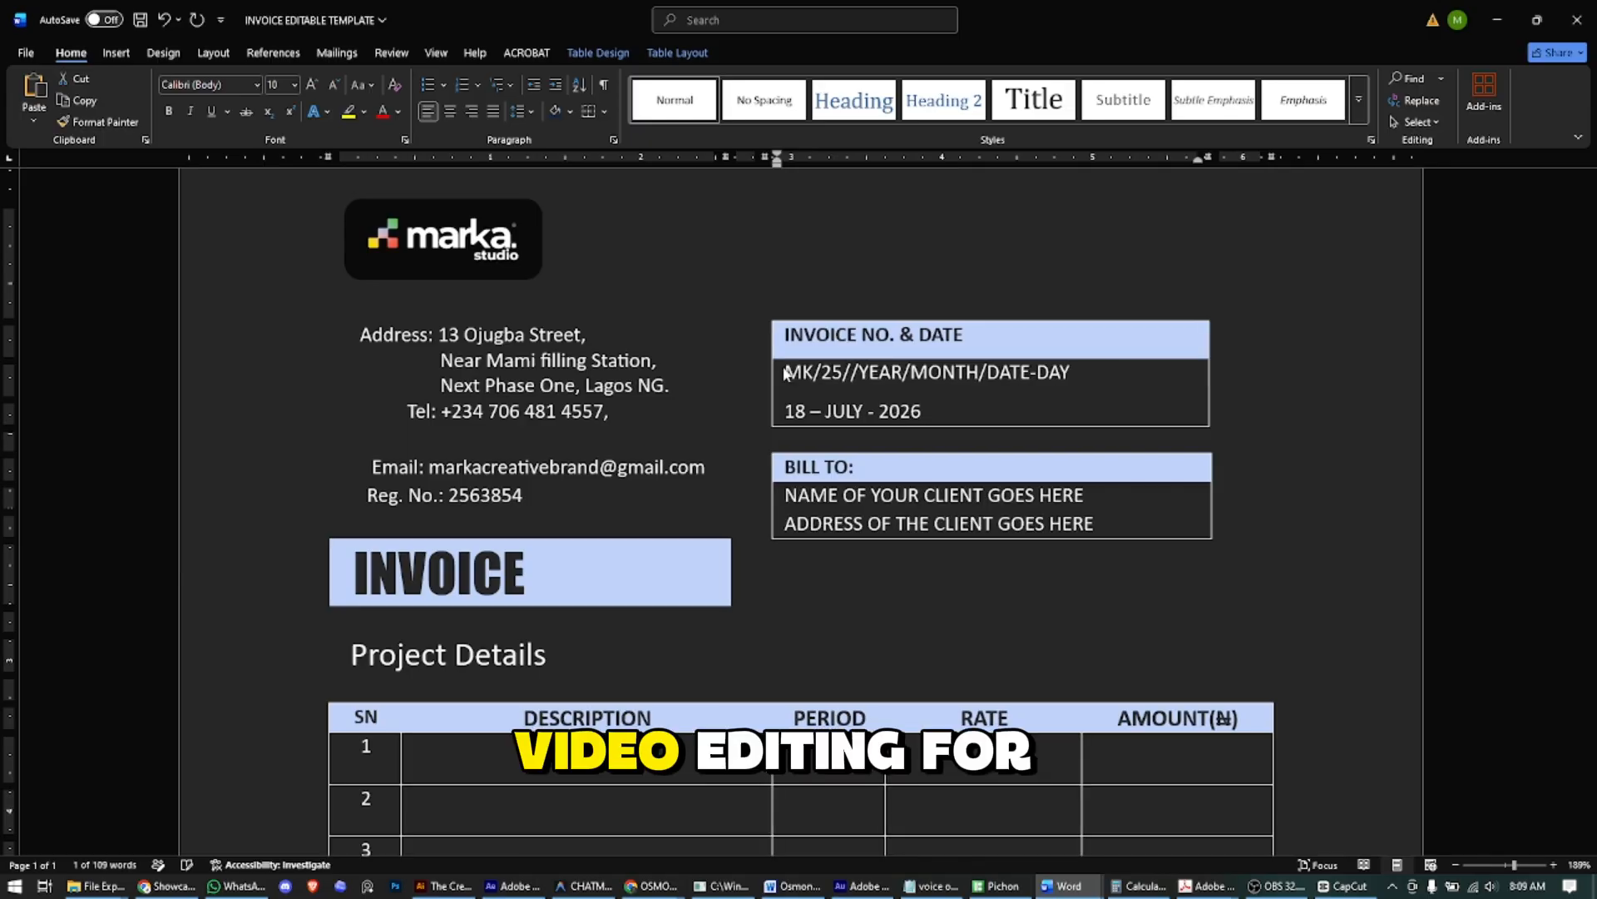
- Fill the YEAR, MONTH, DATE and DAY parts of the invoice number, ending with the serial
key(shift+Right)
key(shift+Right)
key(shift+Right)
key(shift+Right)
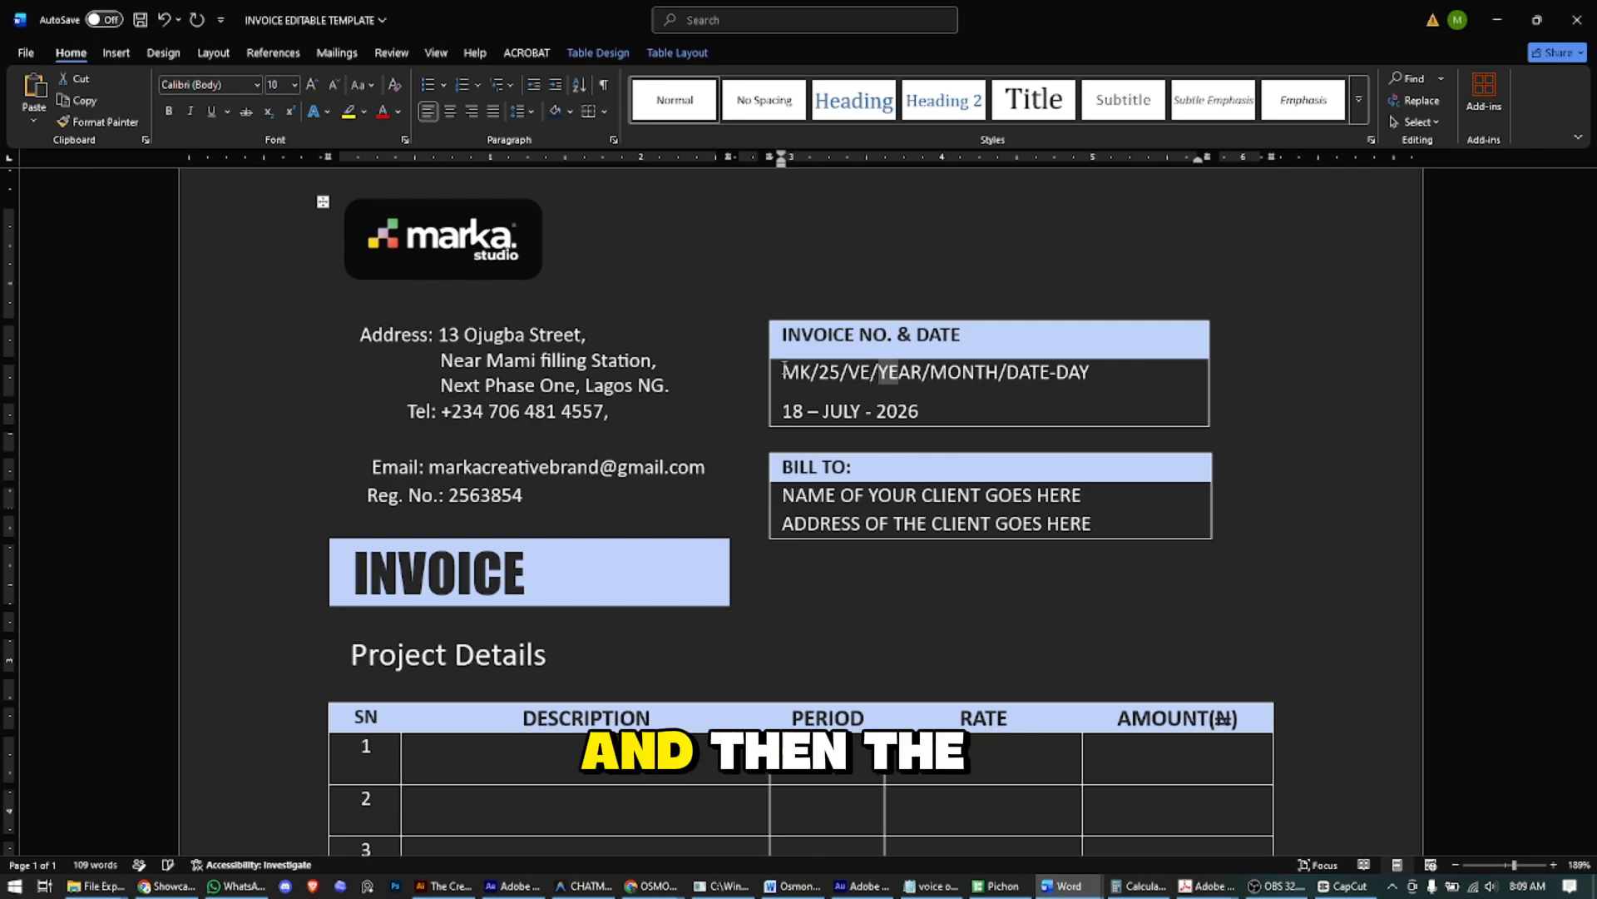
text(26)
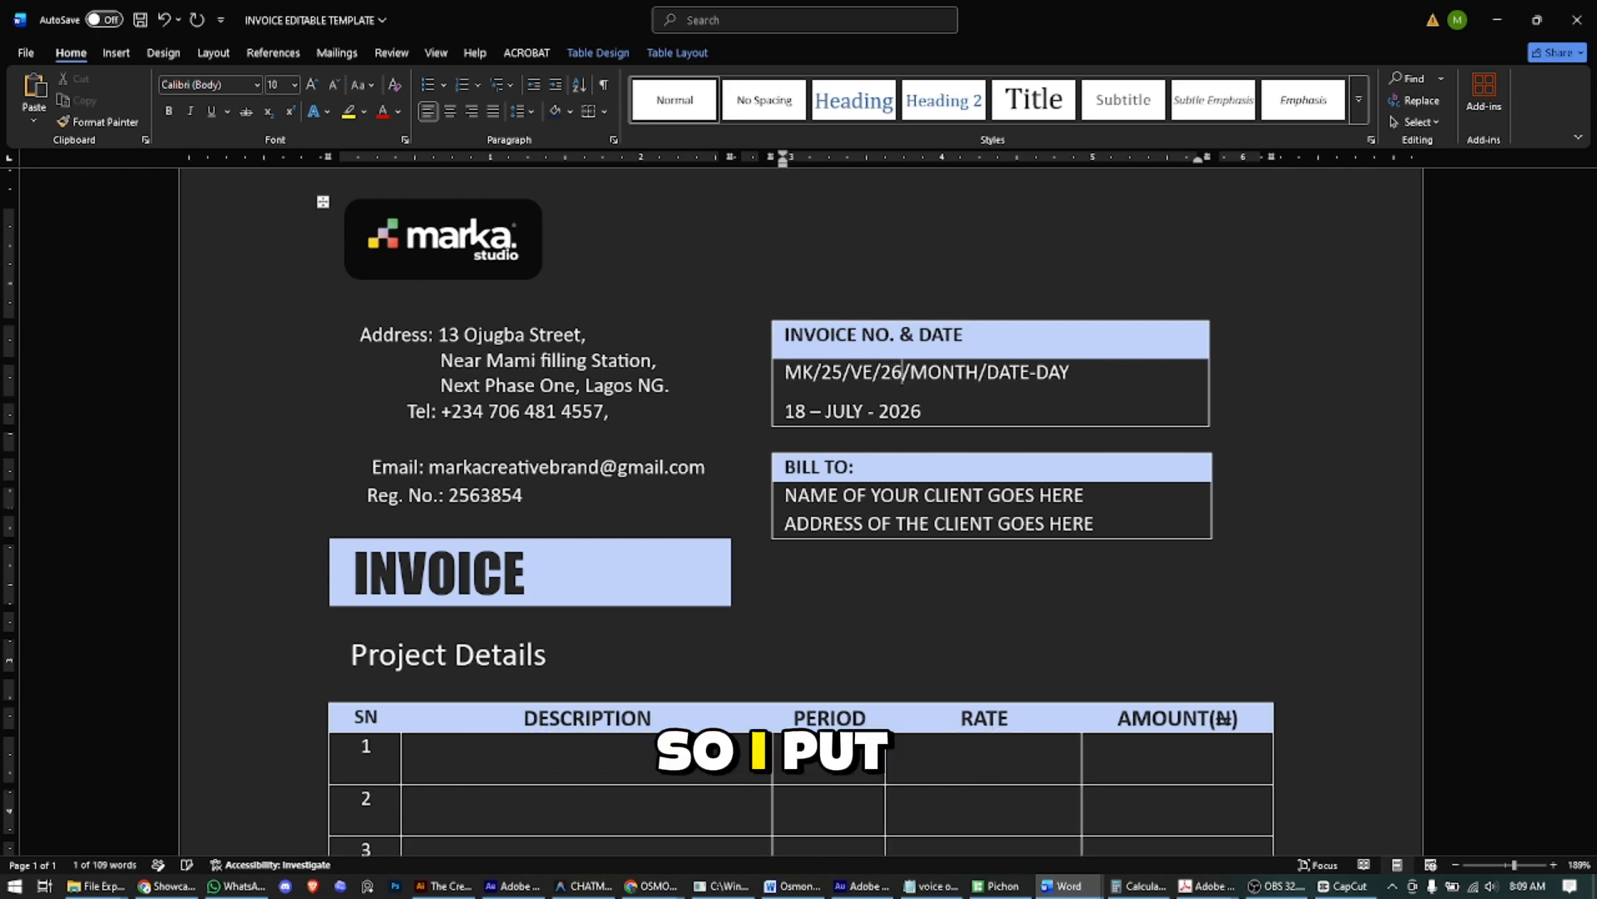
key(Right)
key(shift+Right)
key(shift+Right)
key(shift+Right)
key(shift+Right)
key(shift+Right)
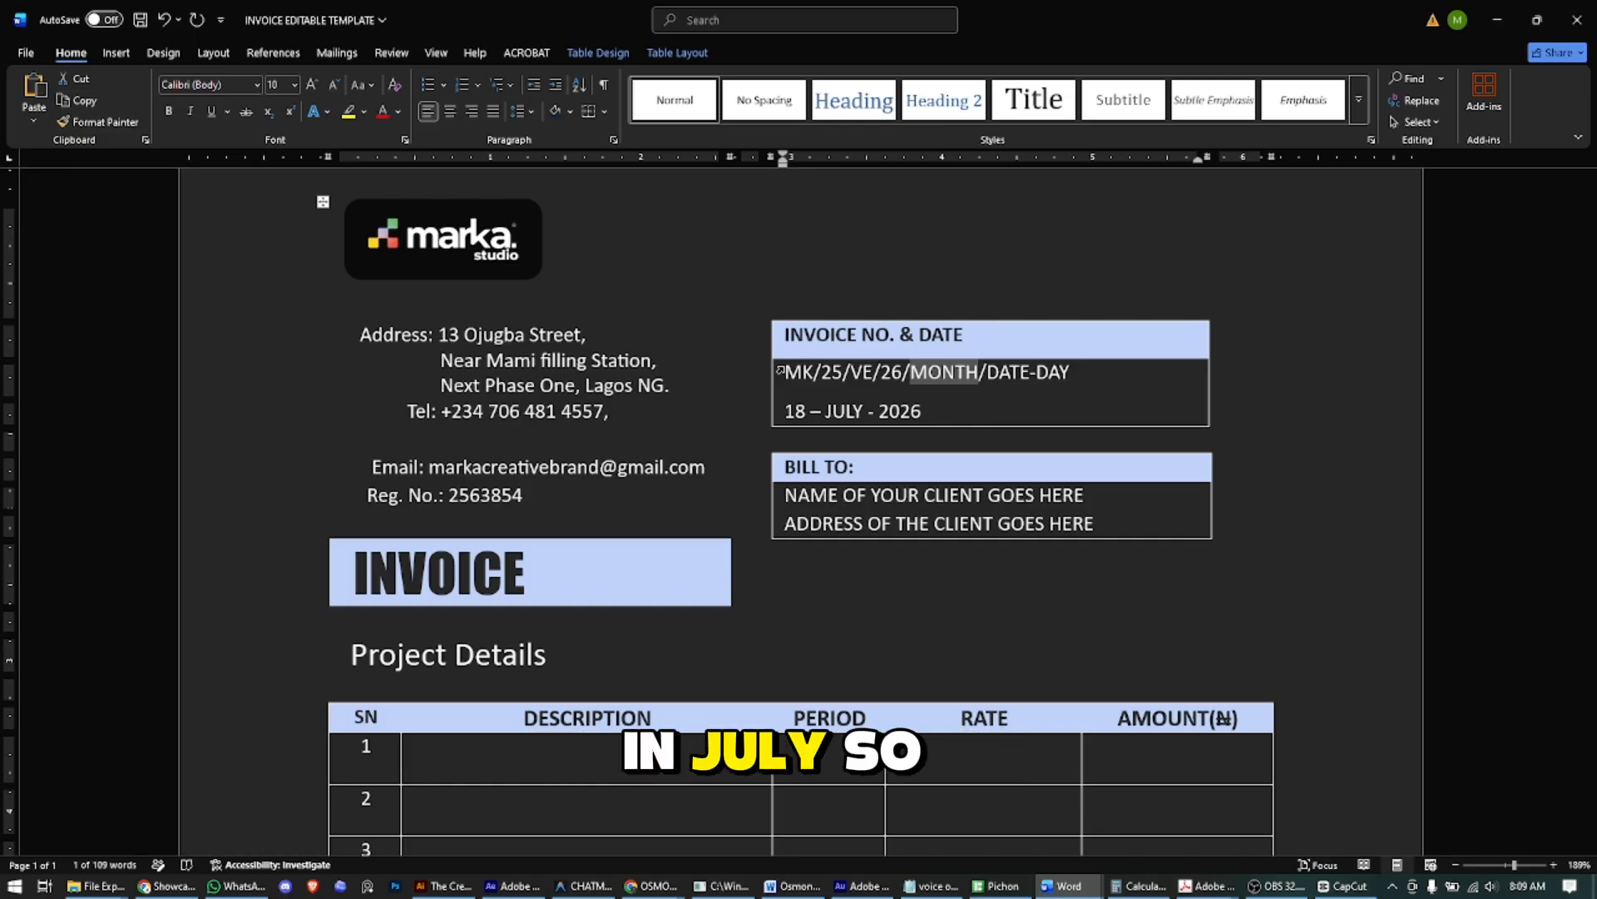
text(07)
key(Right)
key(shift+Right)
key(shift+Right)
key(shift+Right)
key(shift+Right)
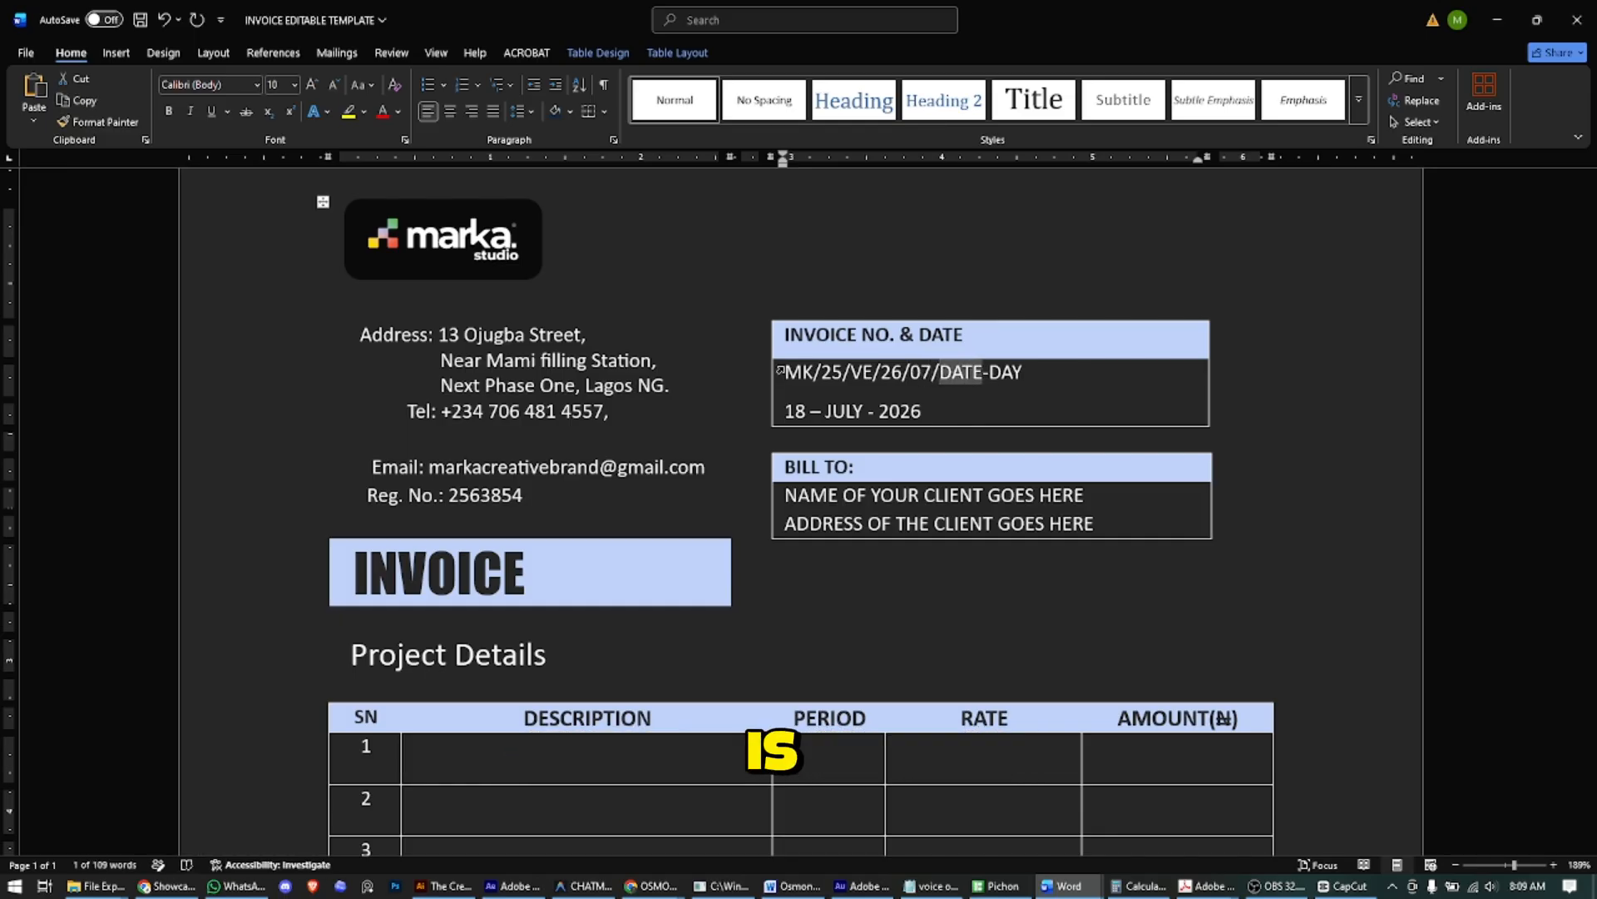
key(BackSpace)
text(17)
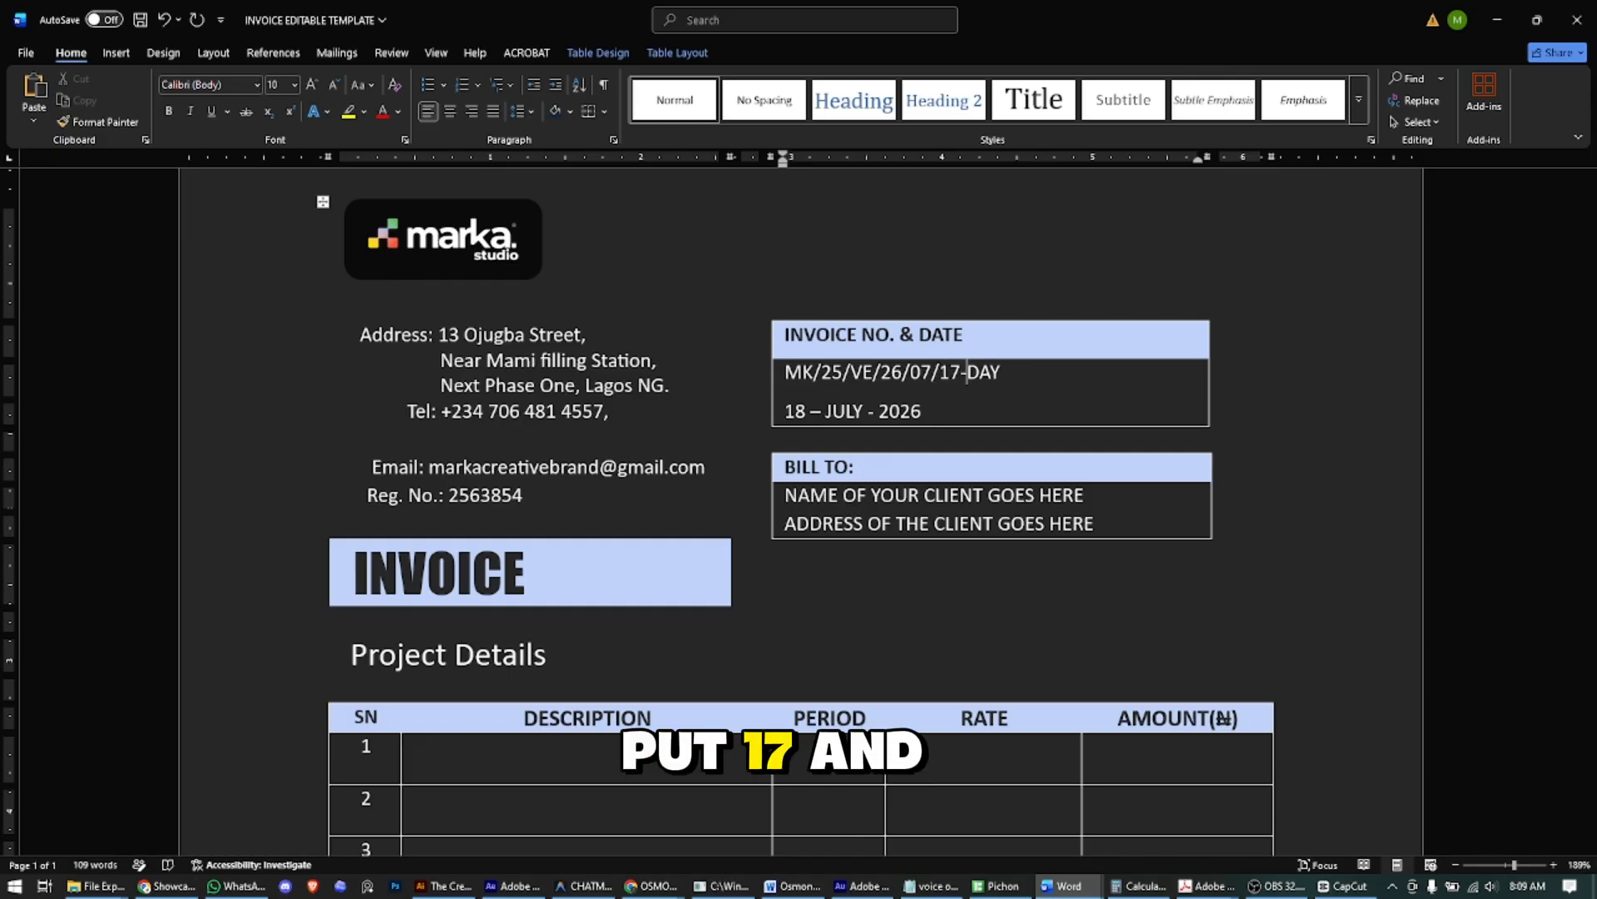
key(shift+Right)
key(BackSpace)
text(FR)
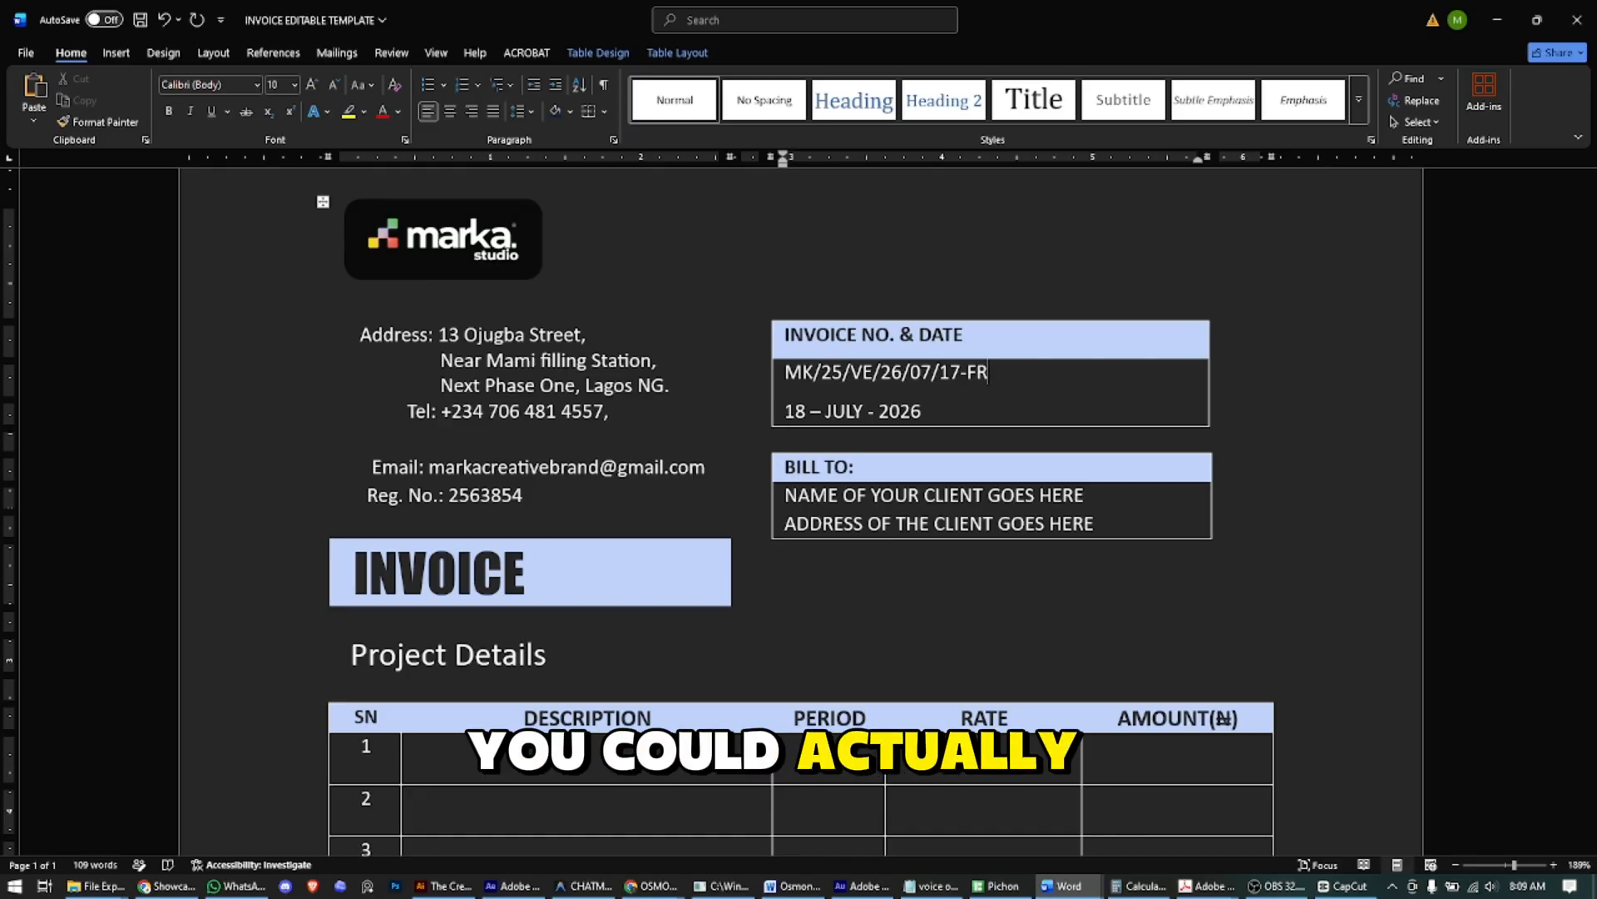
text(-00)
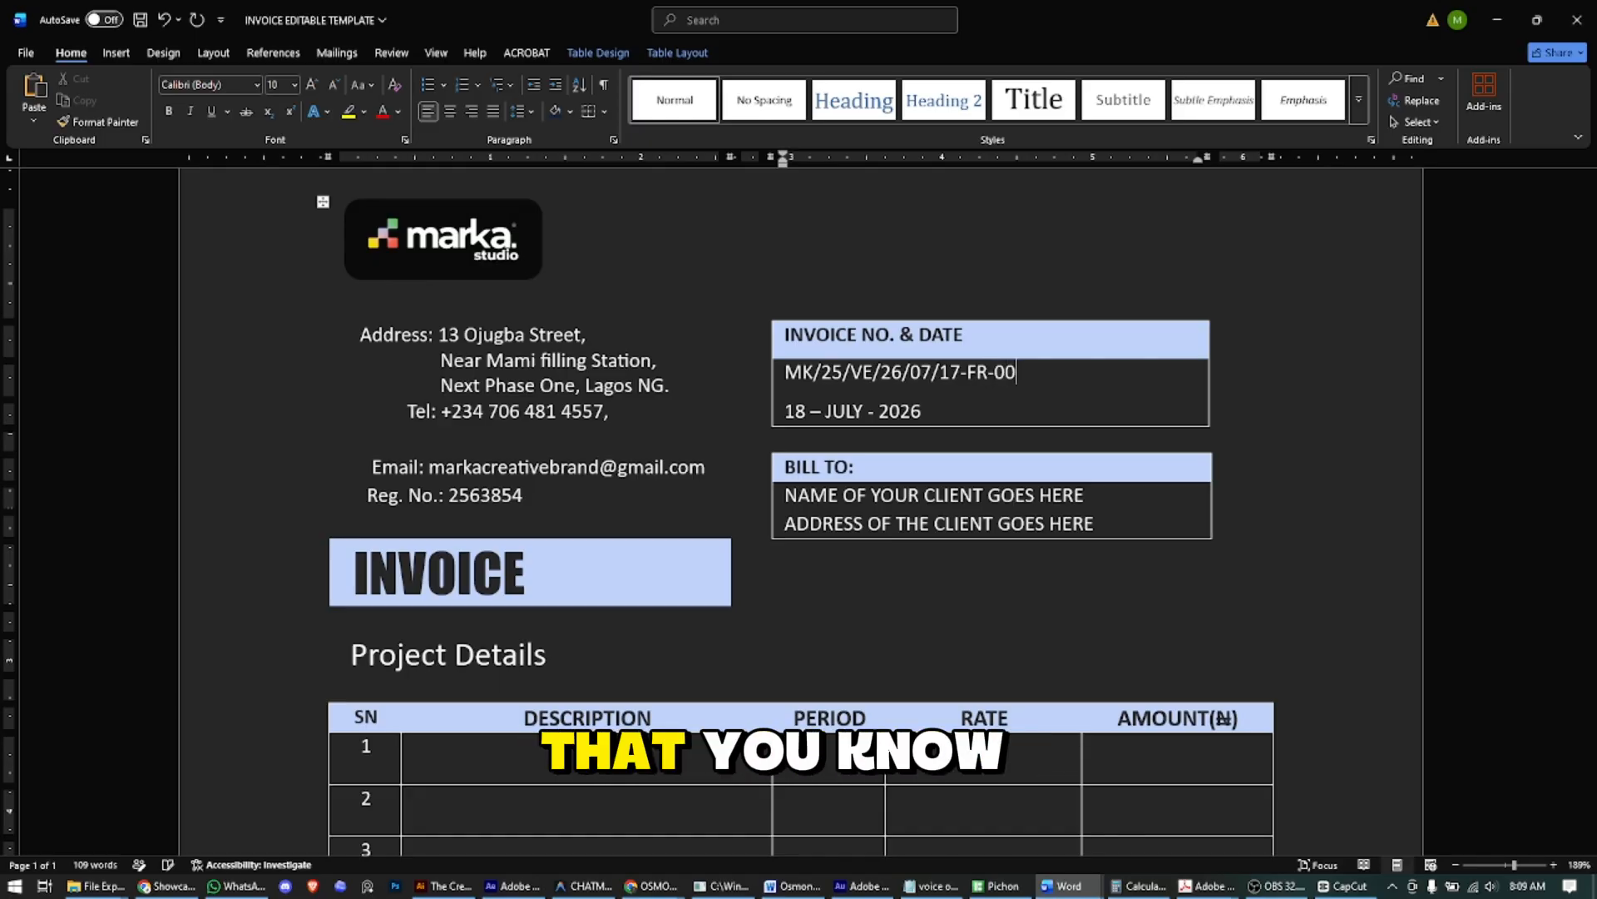
text(01)
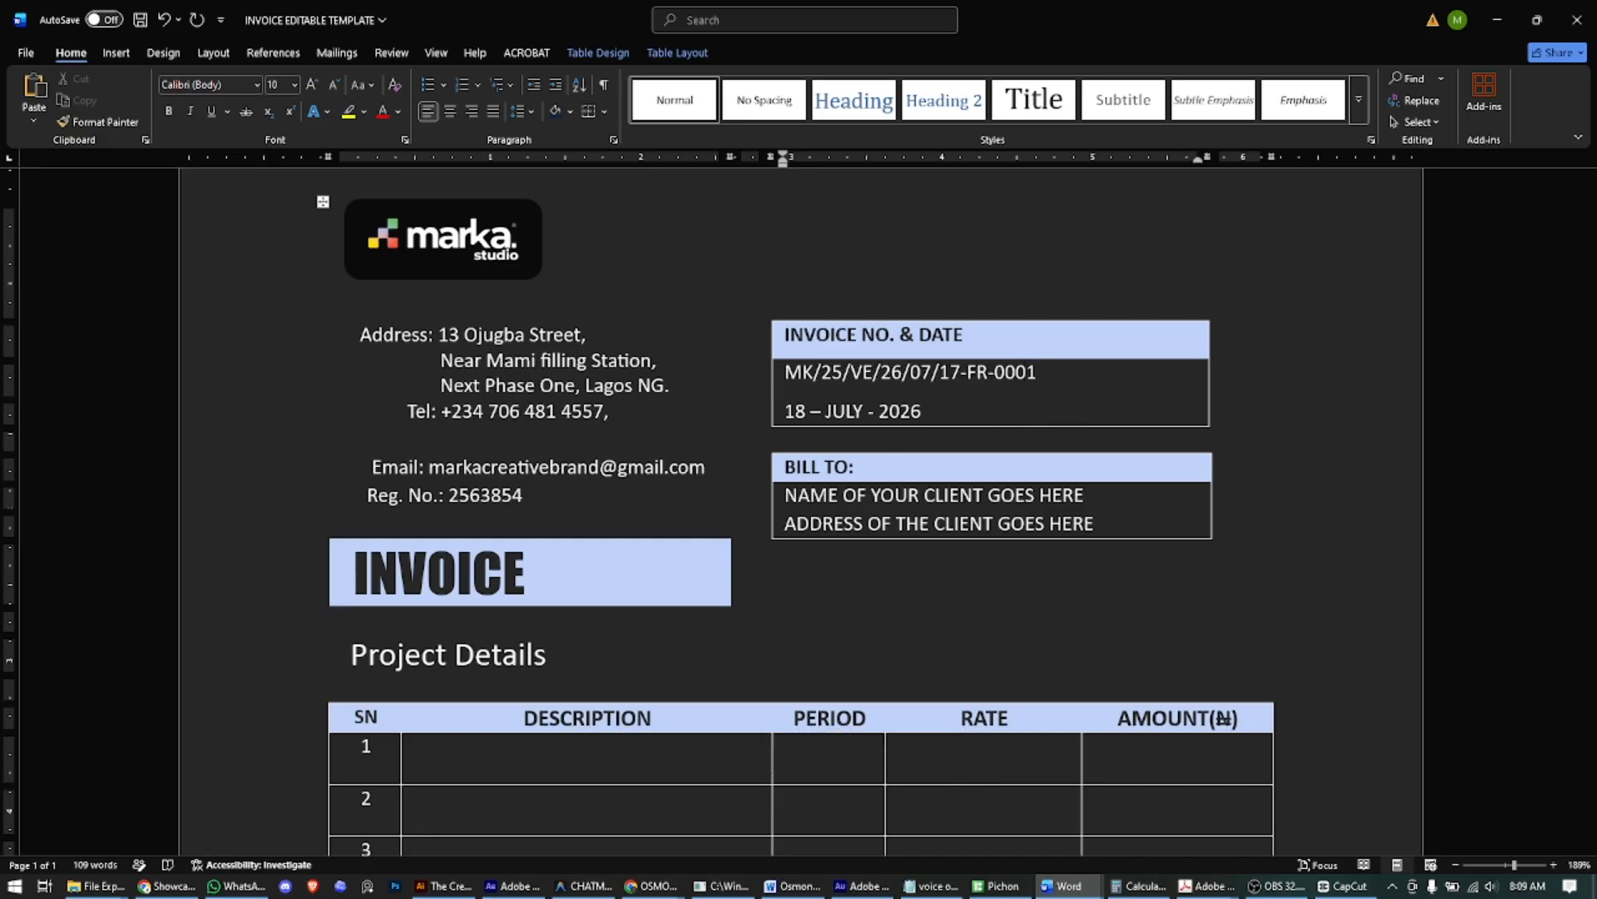
key(shift+Left)
key(shift+Left)
key(shift+Left)
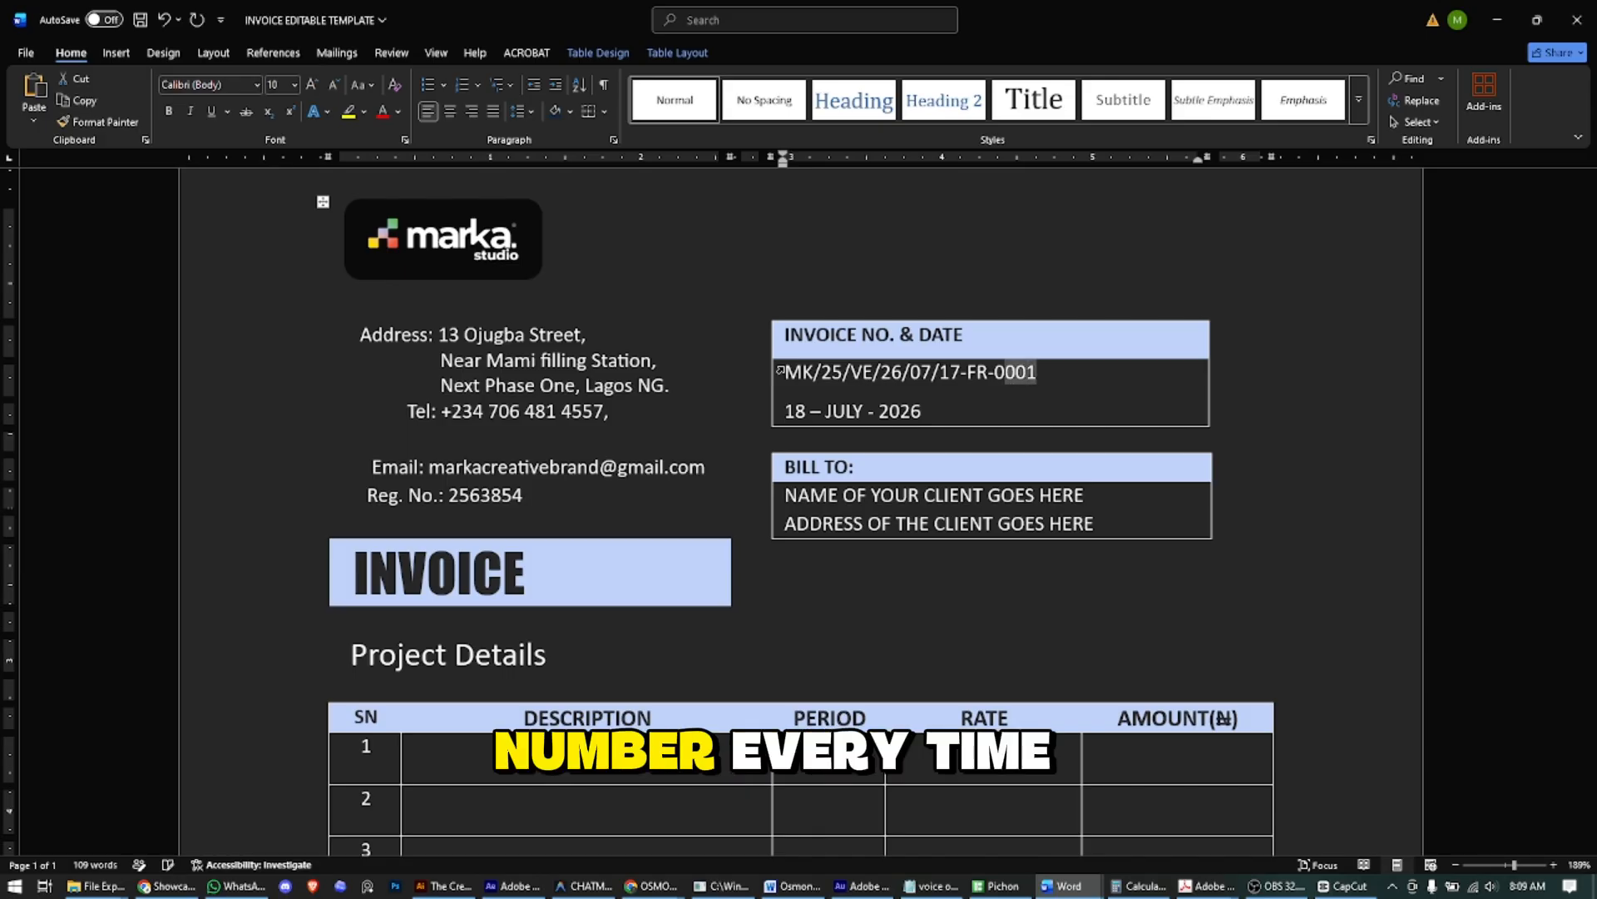
key(shift+Left)
key(shift+Left)
key(shift+Left)
key(shift+Left)
key(shift+Left)
key(shift+Left)
key(shift+Left)
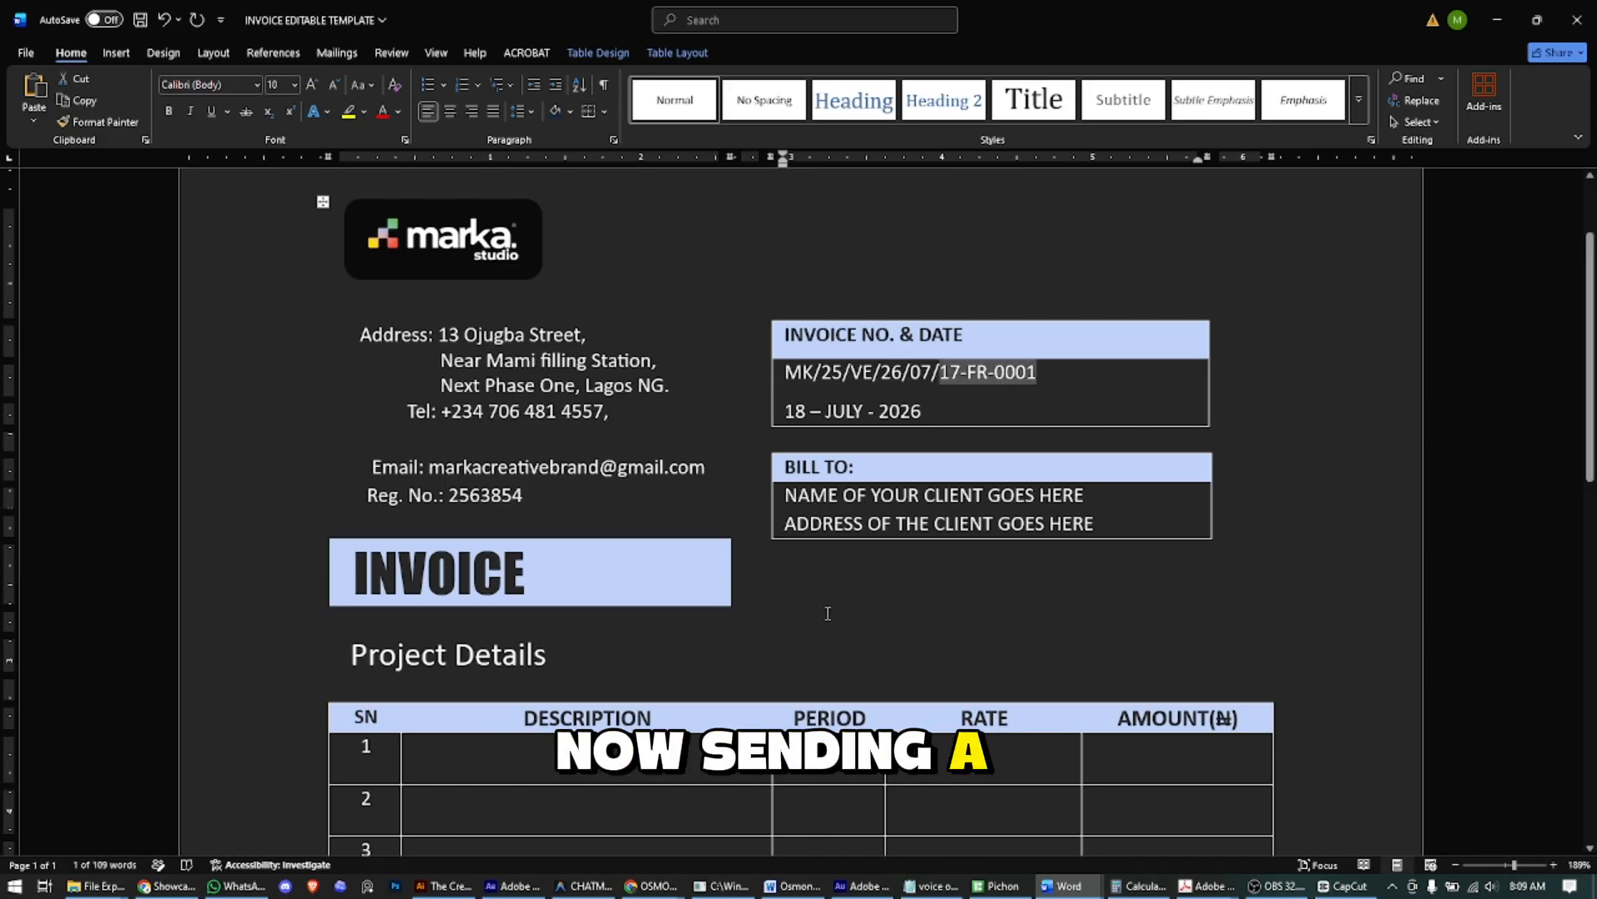
click(1206, 886)
- Bring the starter kit PDF's WhatsApp Templates page to the front in Acrobat
click(1198, 805)
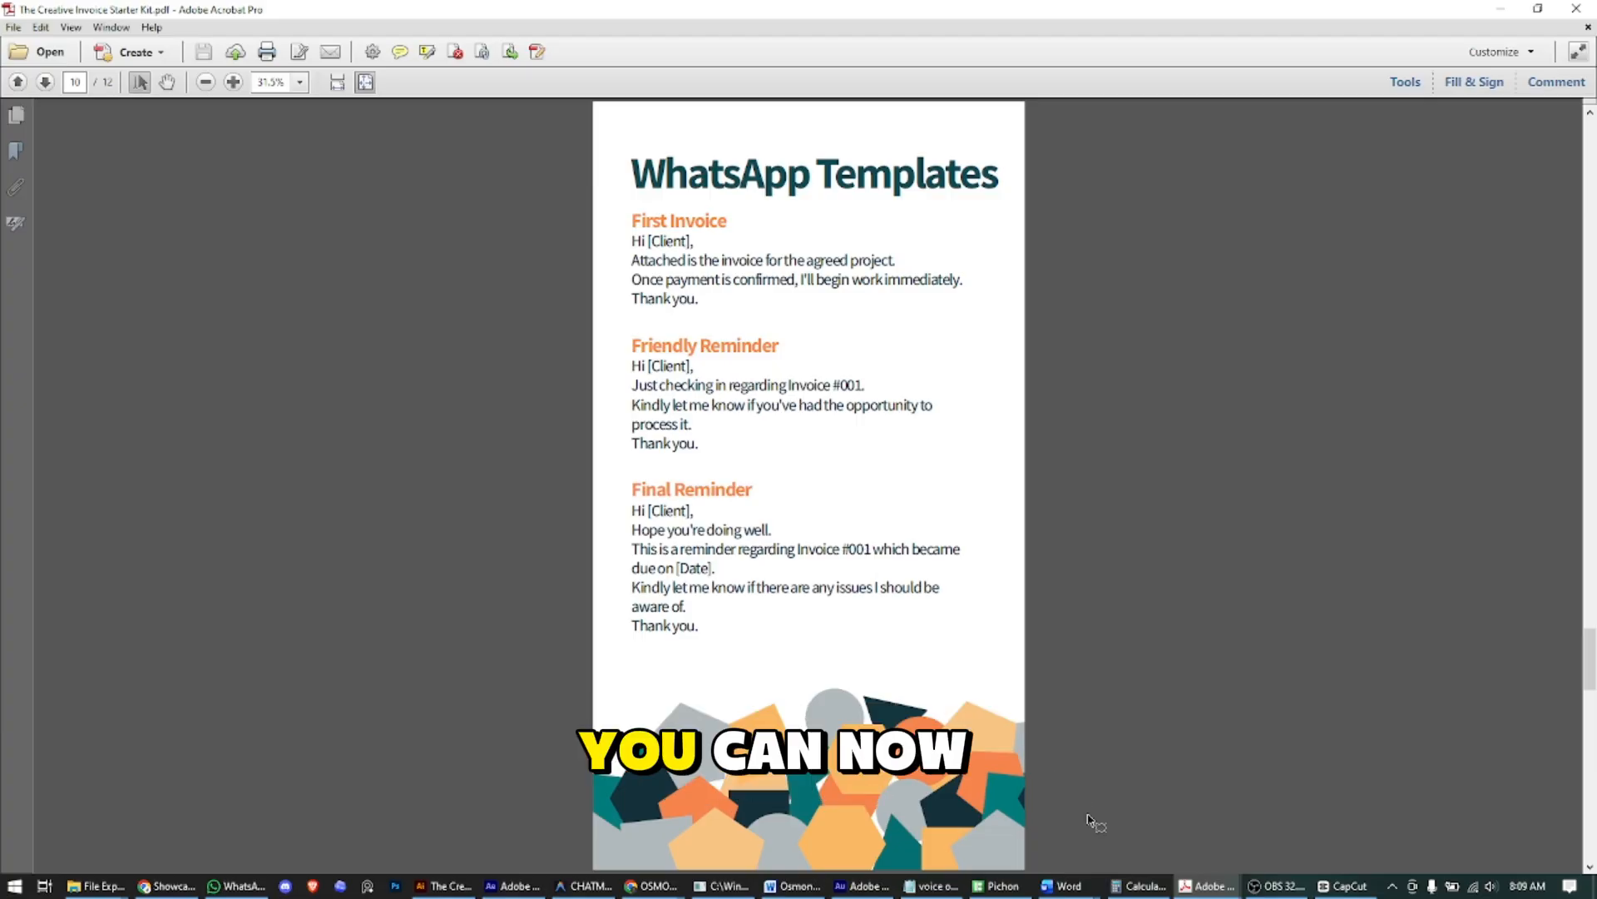
- Back in Word, change the invoice date's day from 18 to 17
mouse_move(1065, 886)
click(1157, 819)
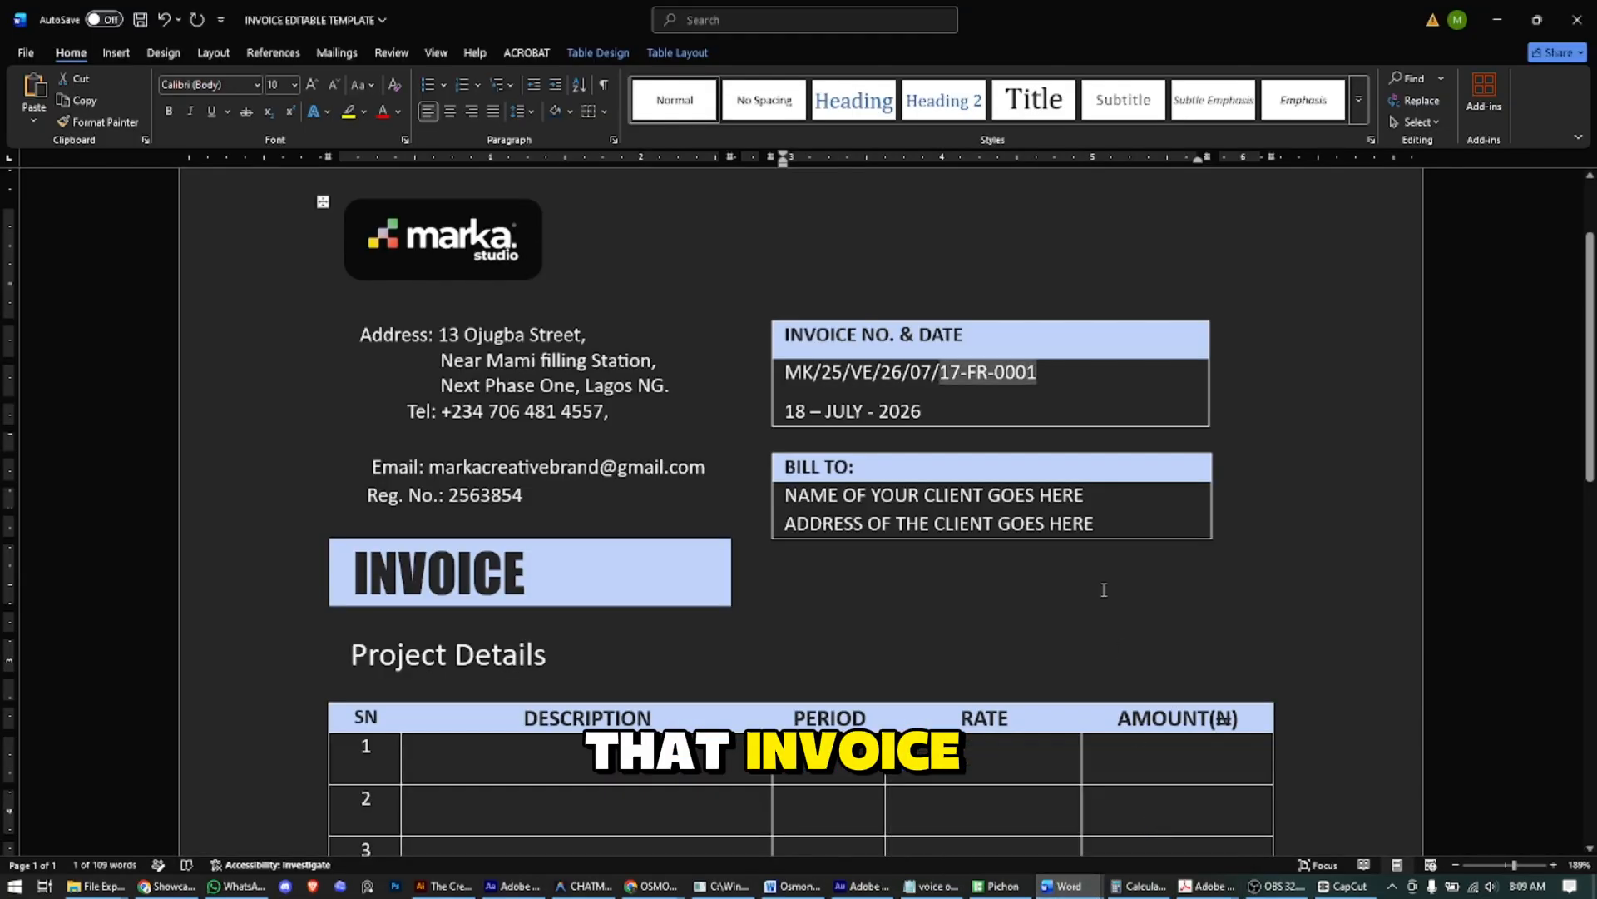
click(811, 411)
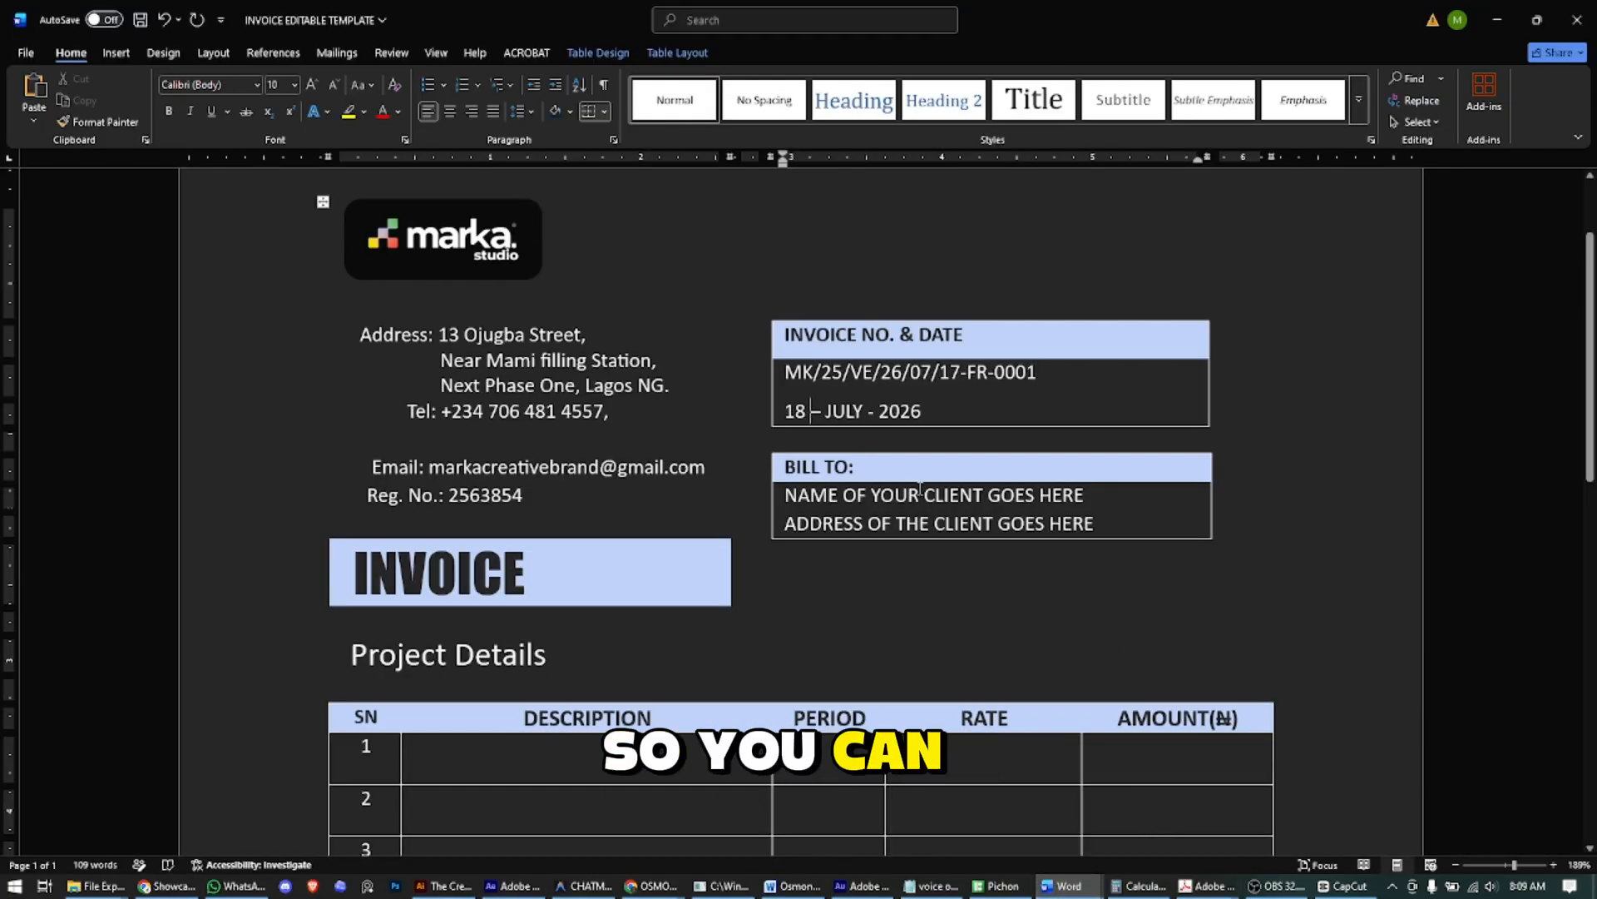
key(BackSpace)
text(7)
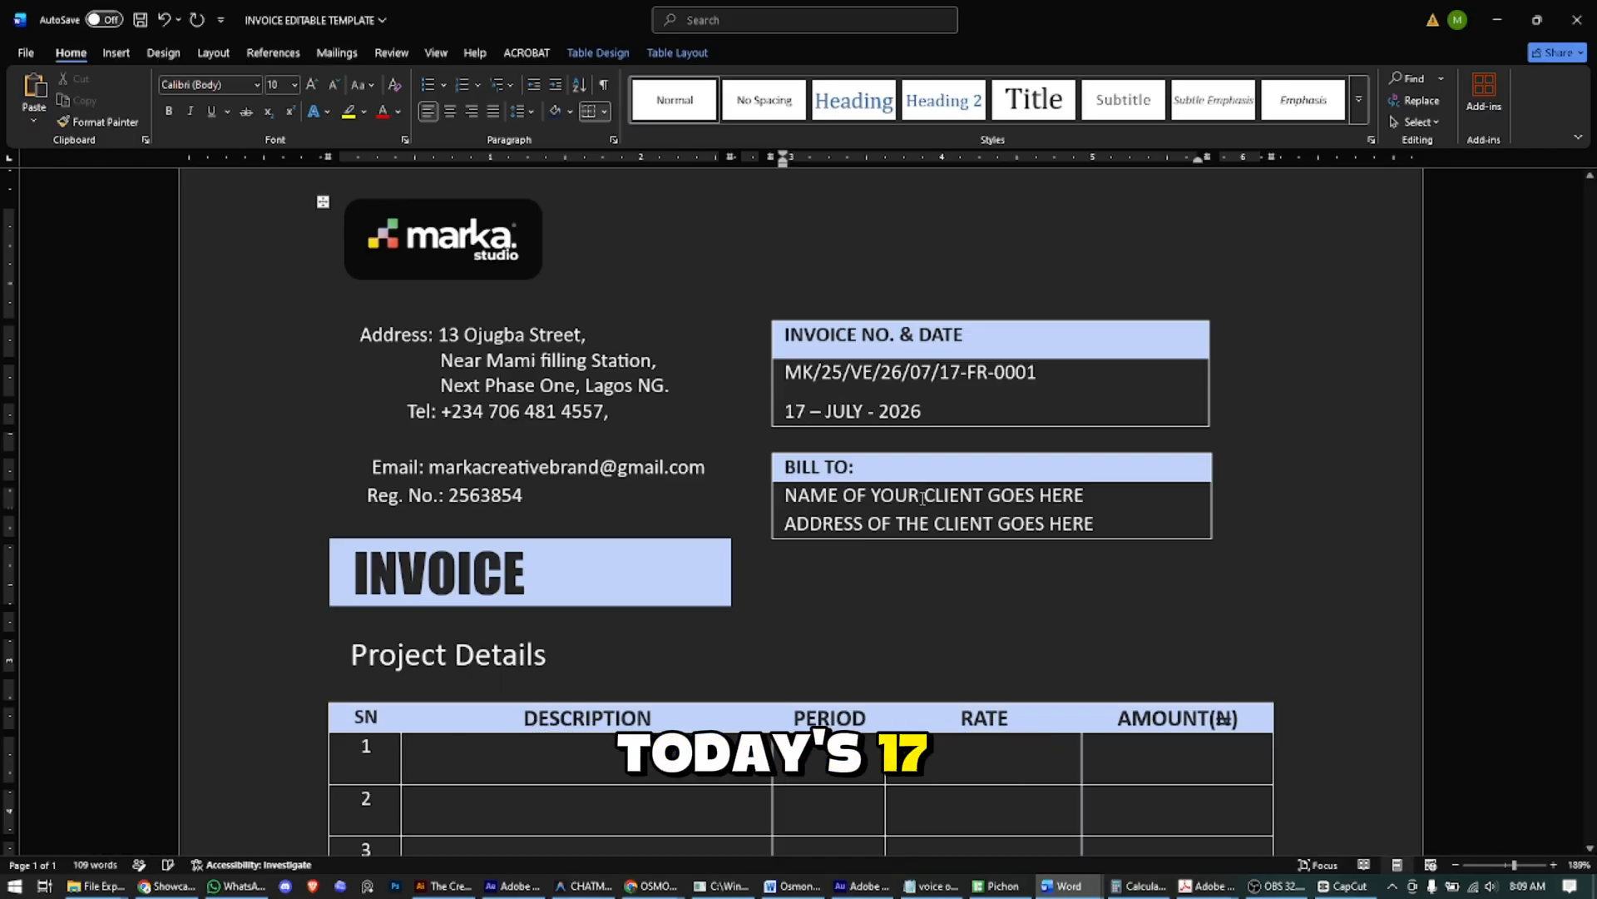
- Enter the client's name and street address in the BILL TO box
click(855, 497)
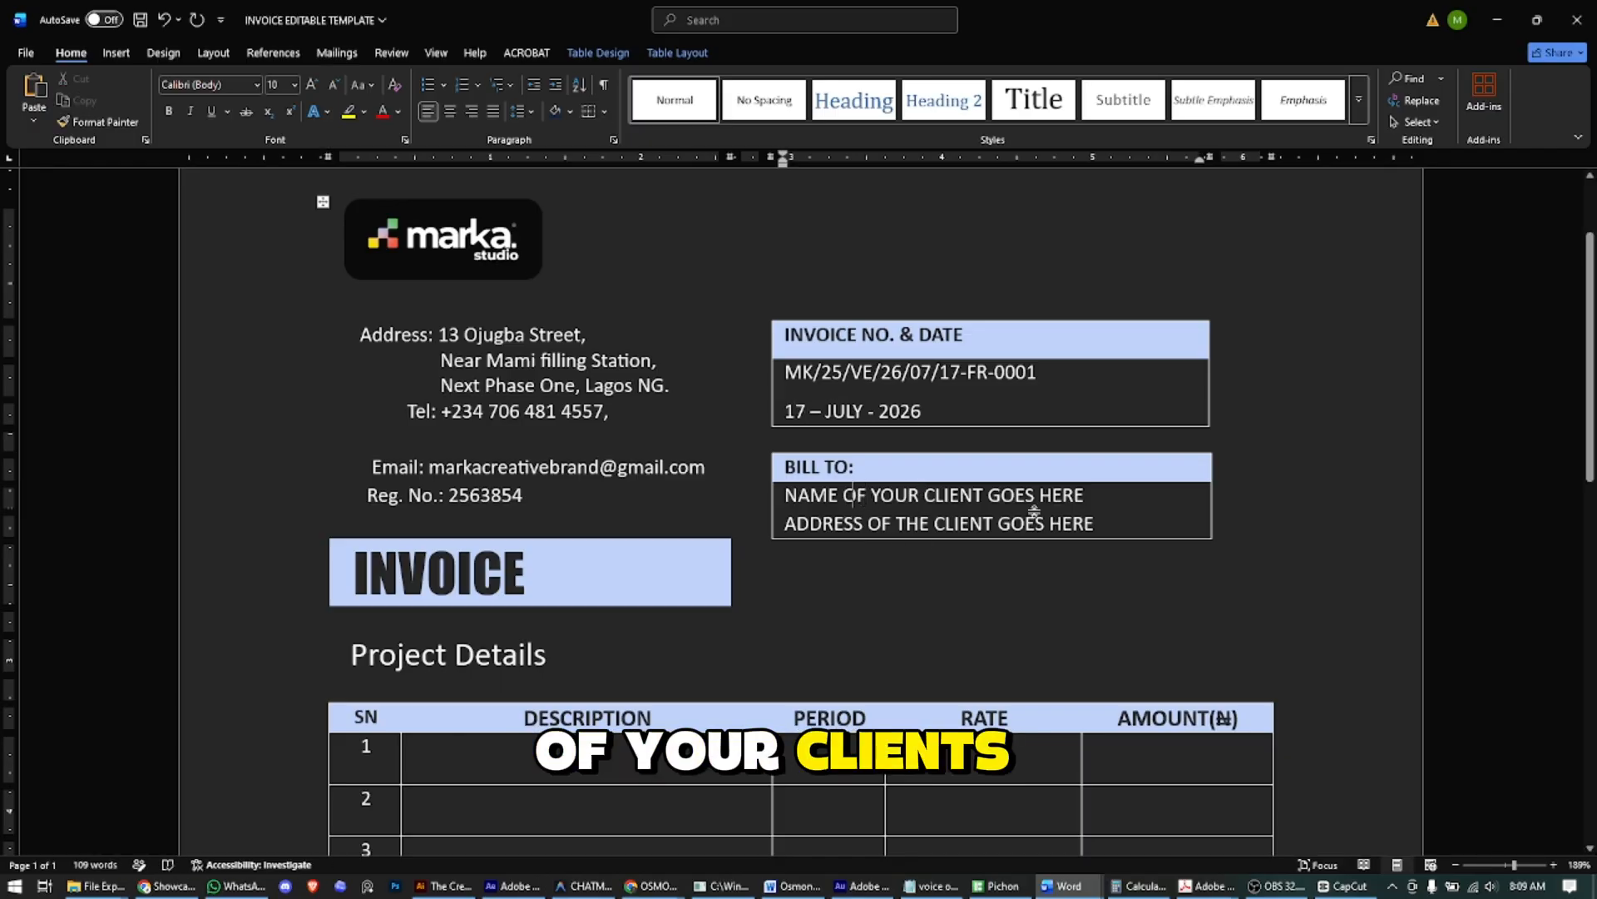
key(ctrl+shift+Right)
key(ctrl+shift+Right)
key(ctrl+shift+Right)
key(ctrl+shift+Right)
key(ctrl+shift+Right)
key(ctrl+shift+Right)
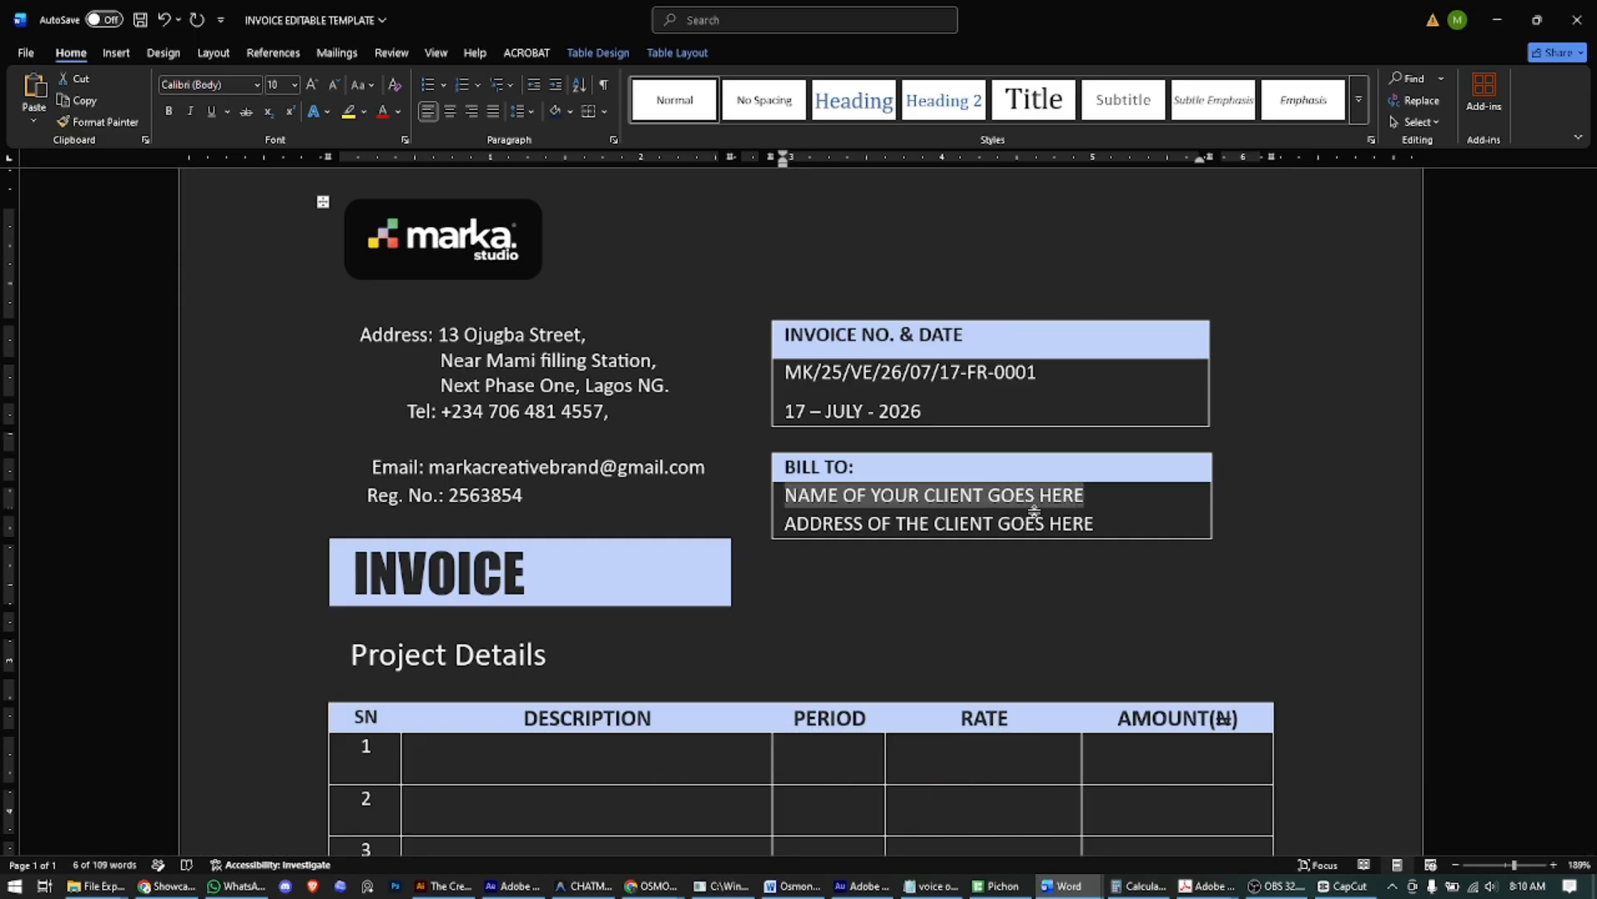
text(MR. JOS)
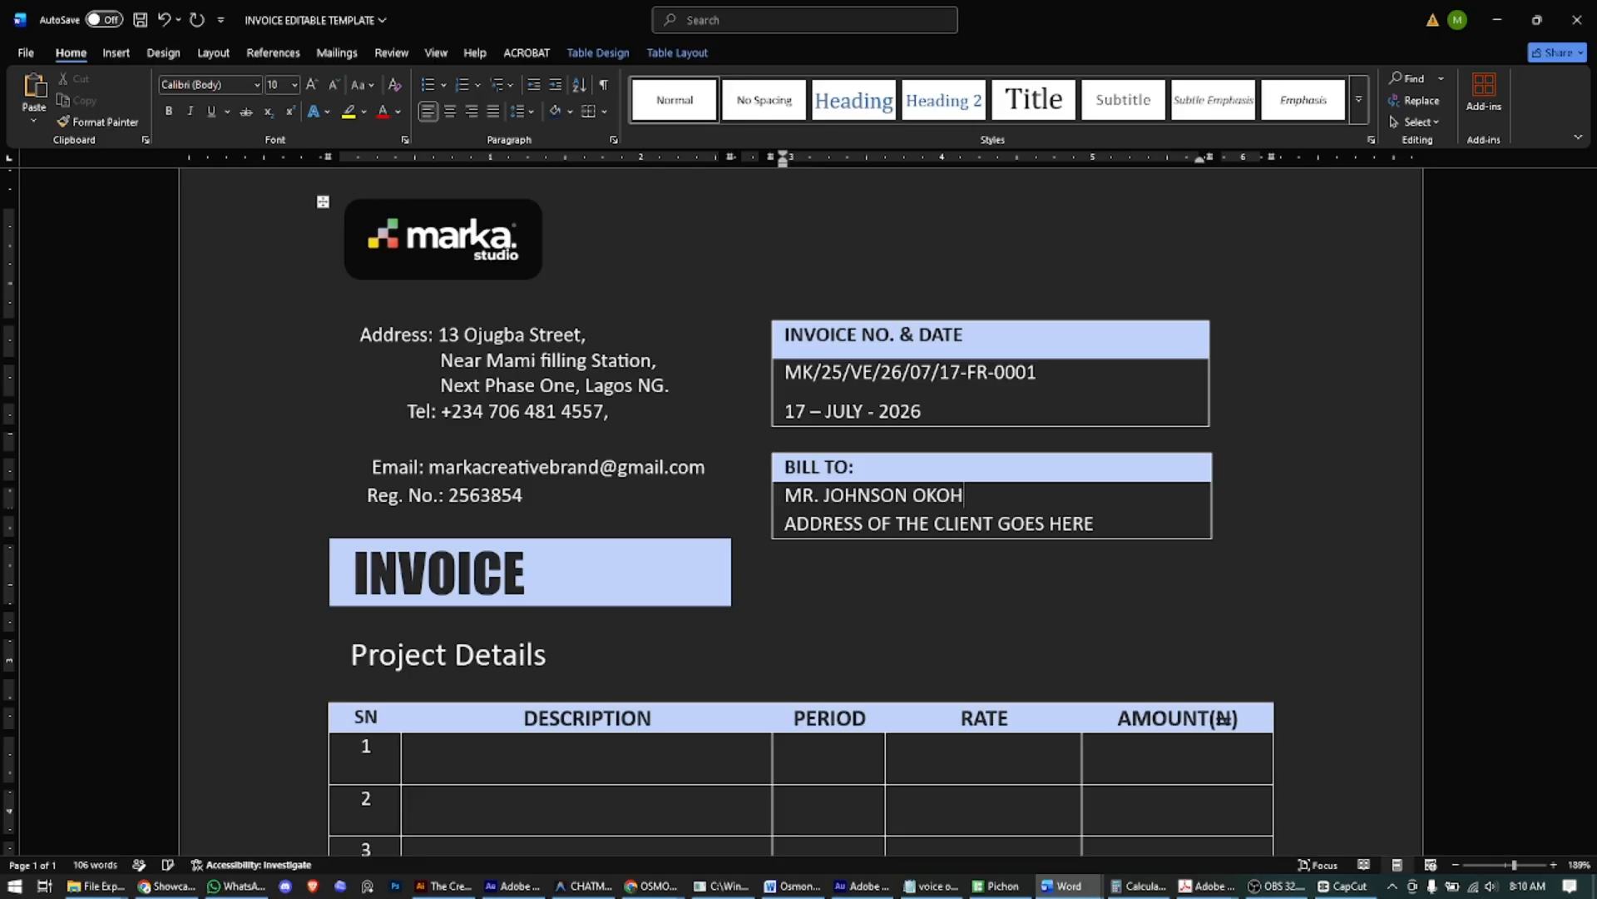
click(1041, 530)
triple_click(1042, 531)
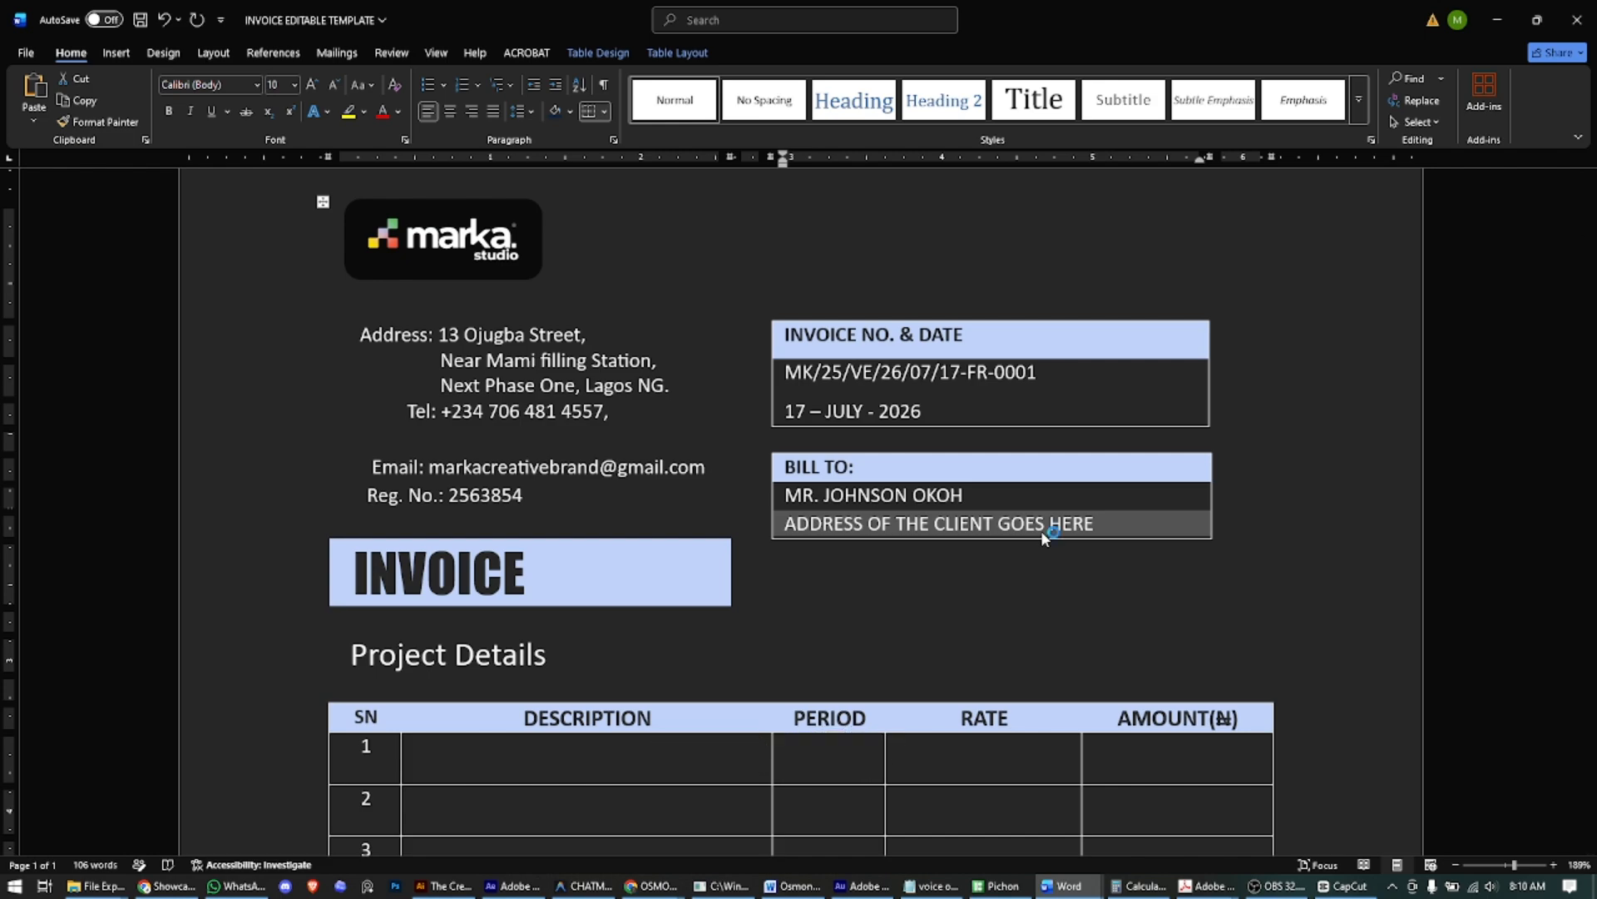
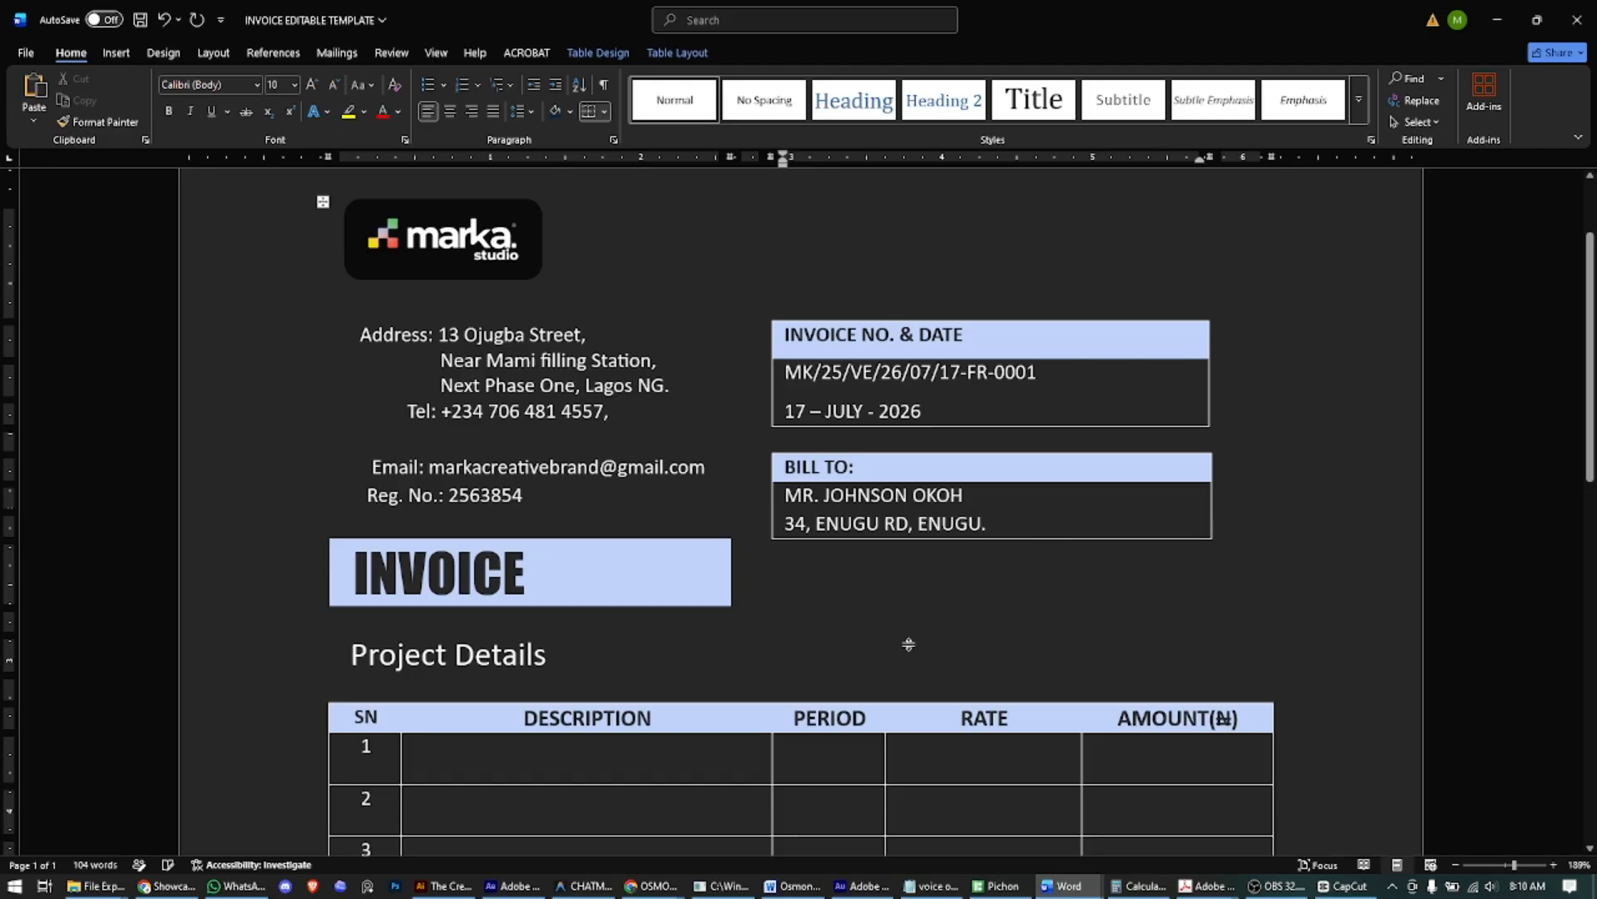
scroll(594, 677, down, 1)
click(594, 676)
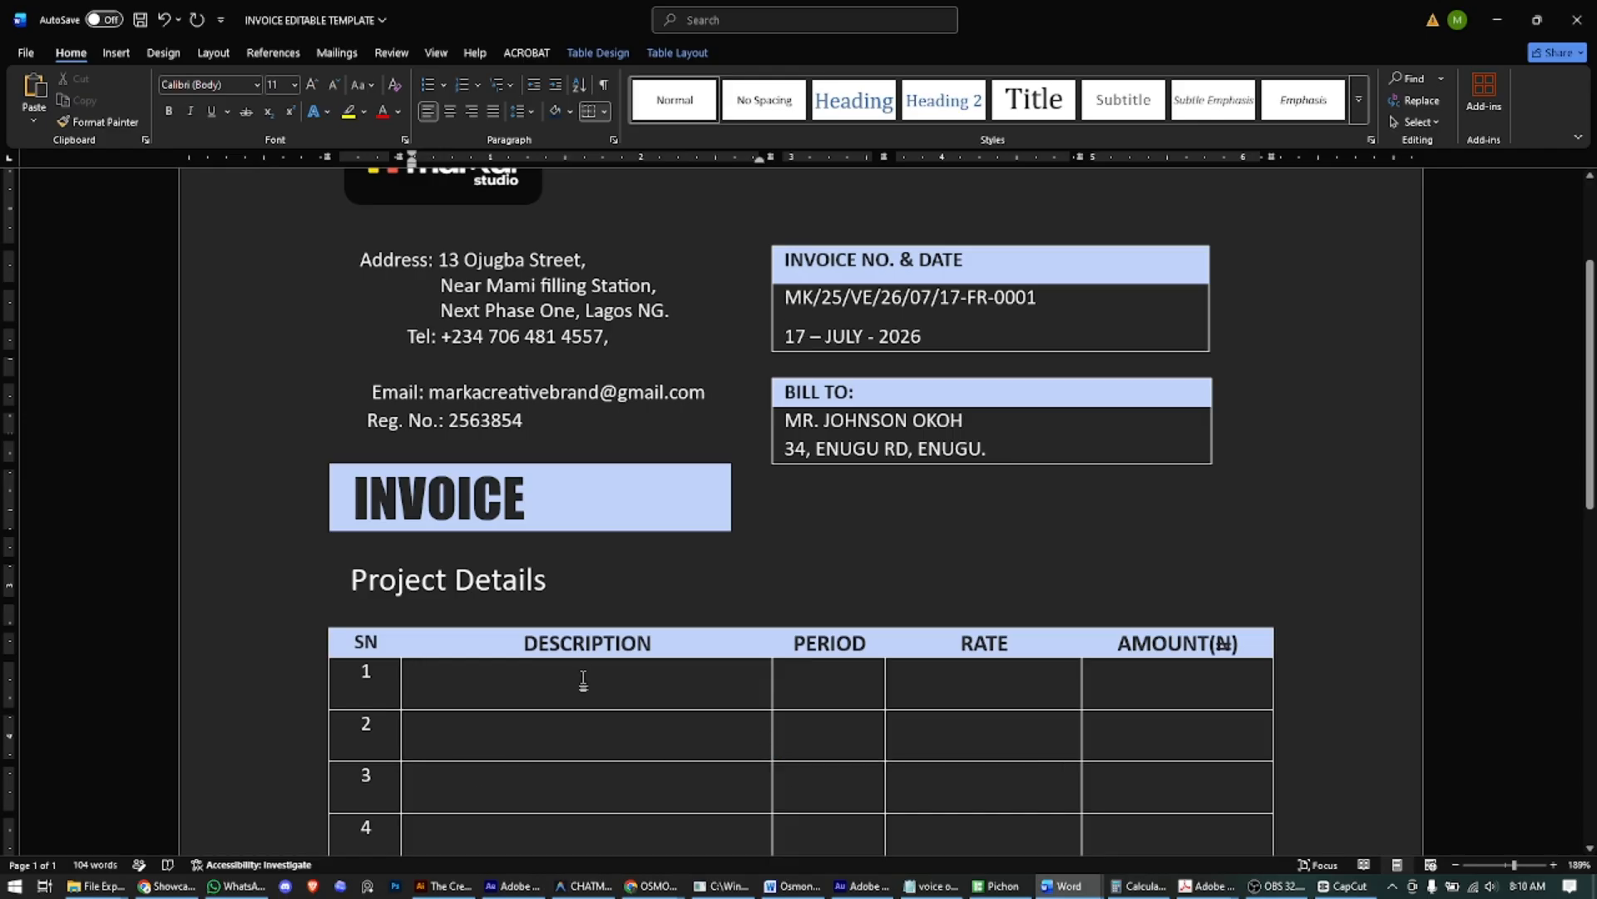
- Enter row 1's description 'LOGO ANIMATION VIDEO - 15 SECS - INTRO & OUTRO' and period '5 BIZ DAYS'
text(LOGO)
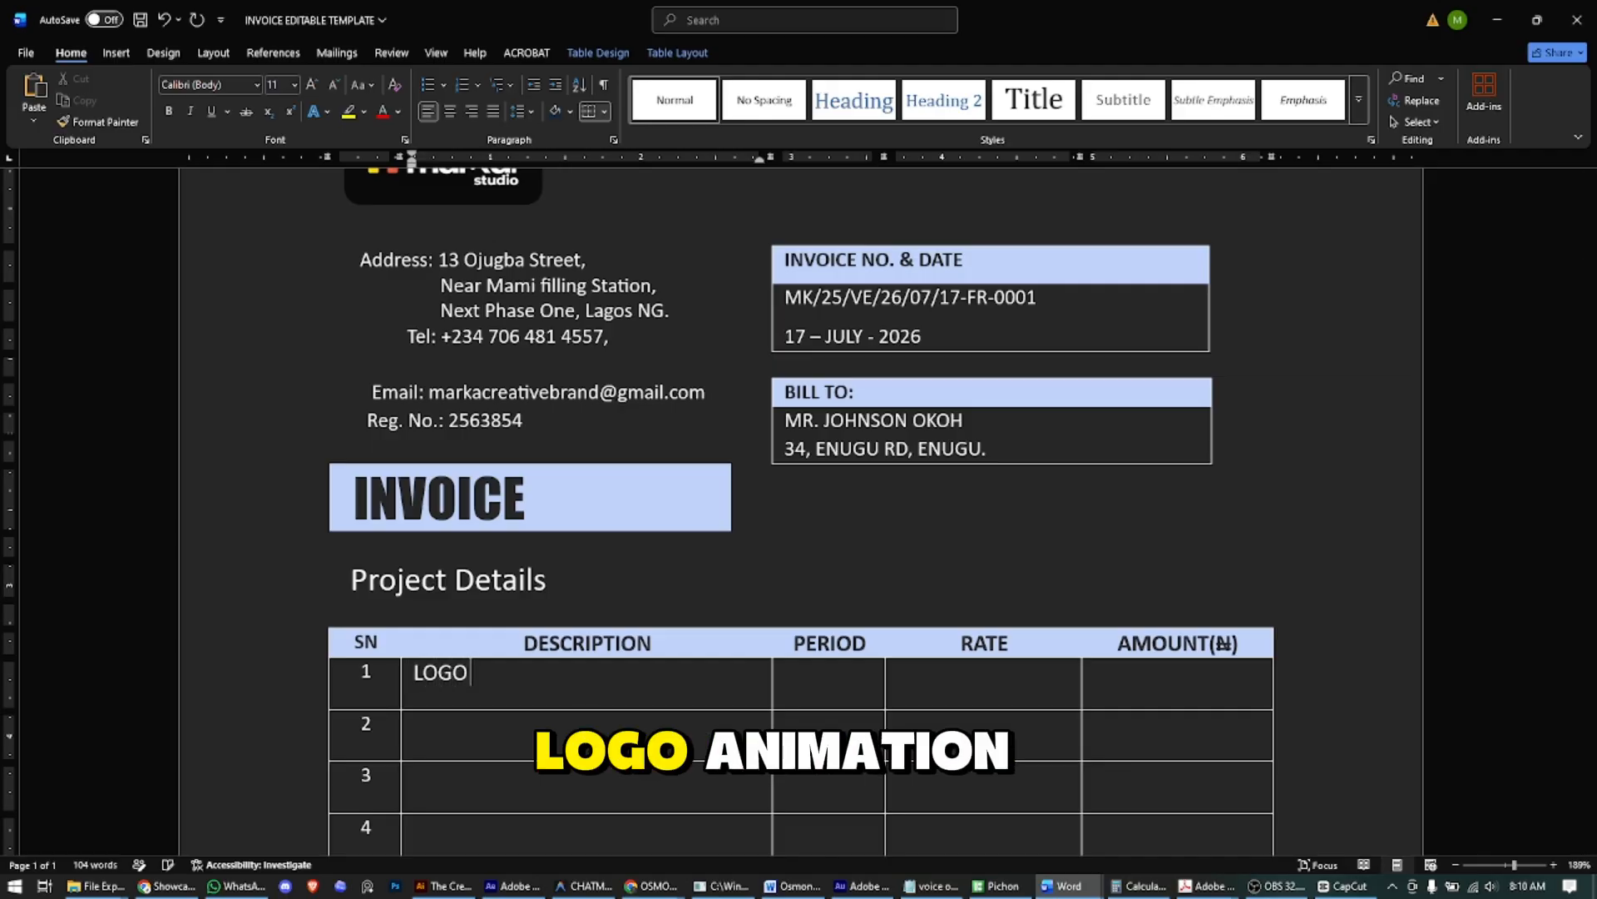
text( ANIMATION V)
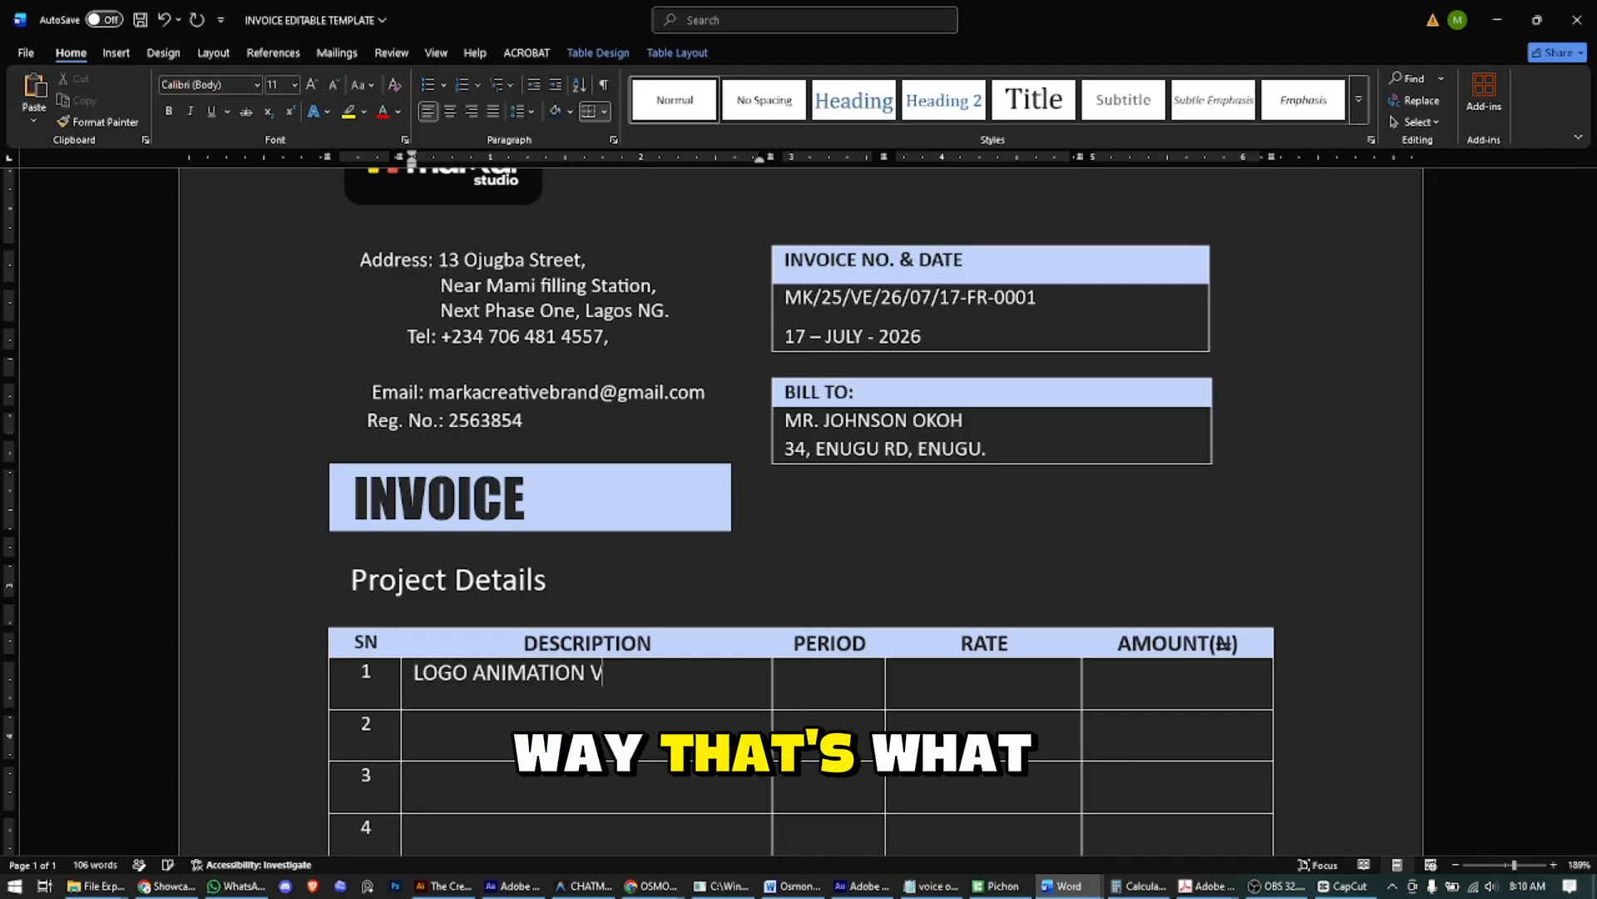
text(IDEO)
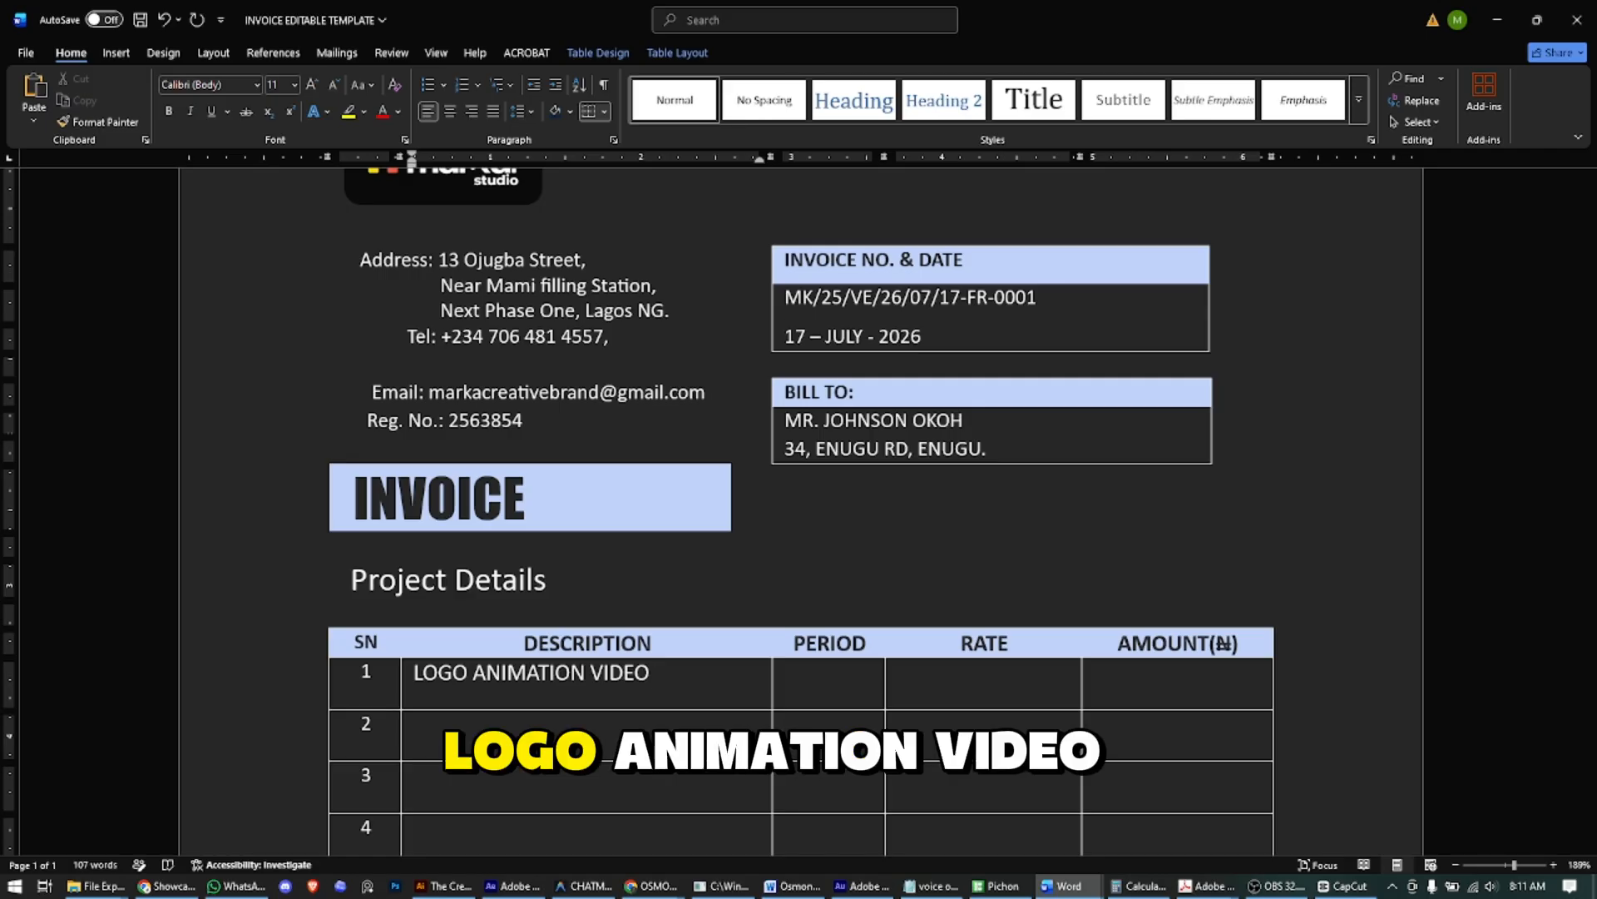
text(- 1)
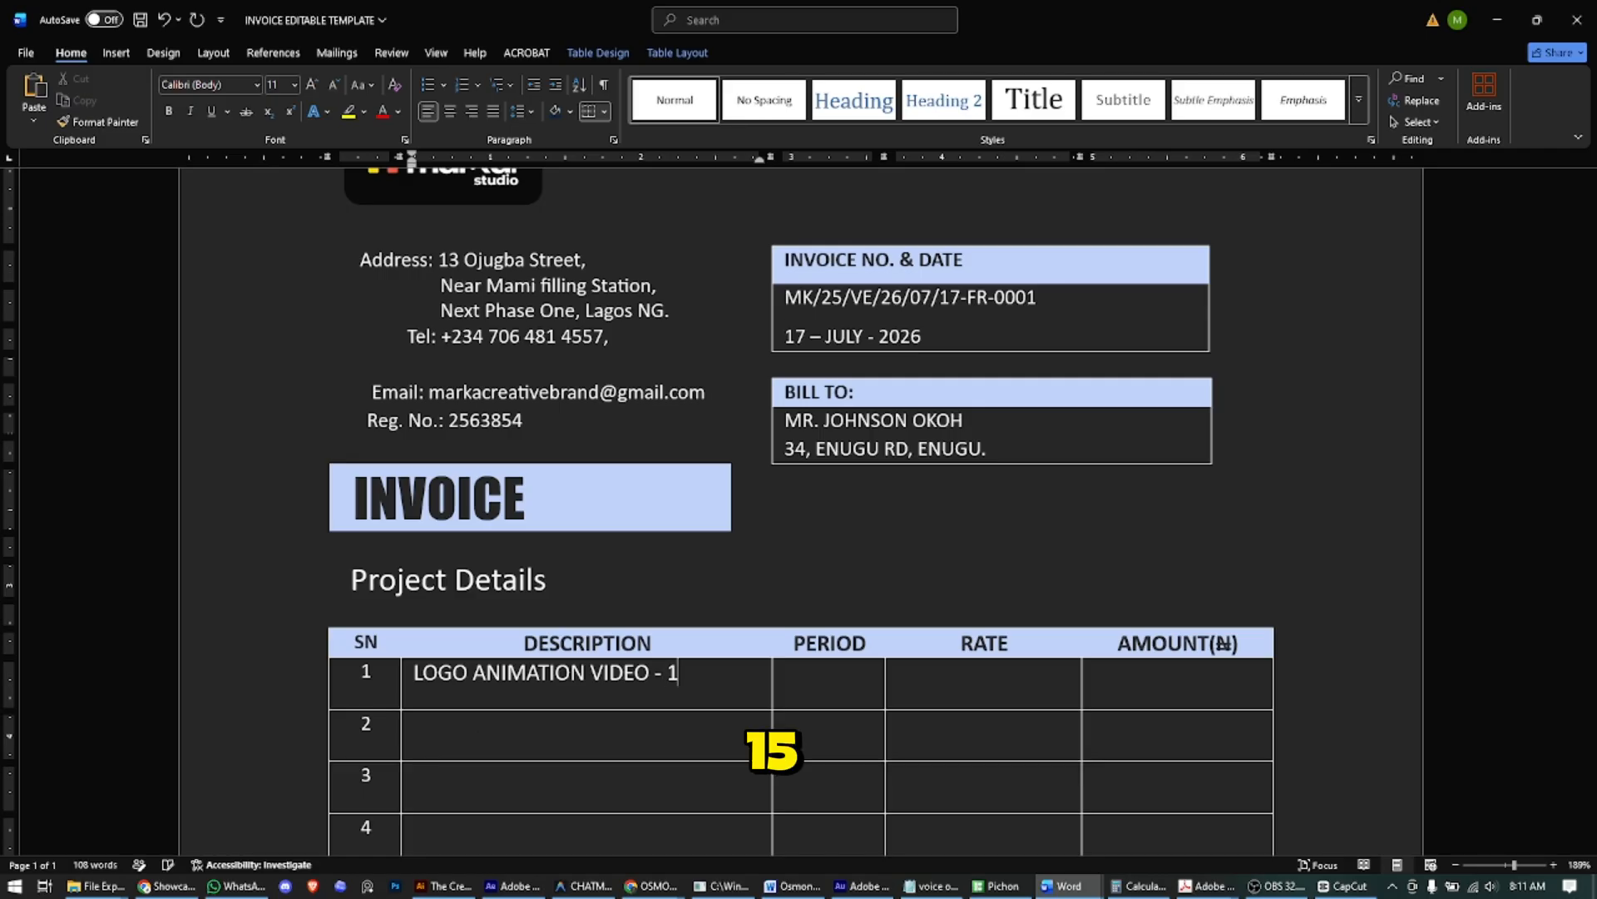
text(5 SECS)
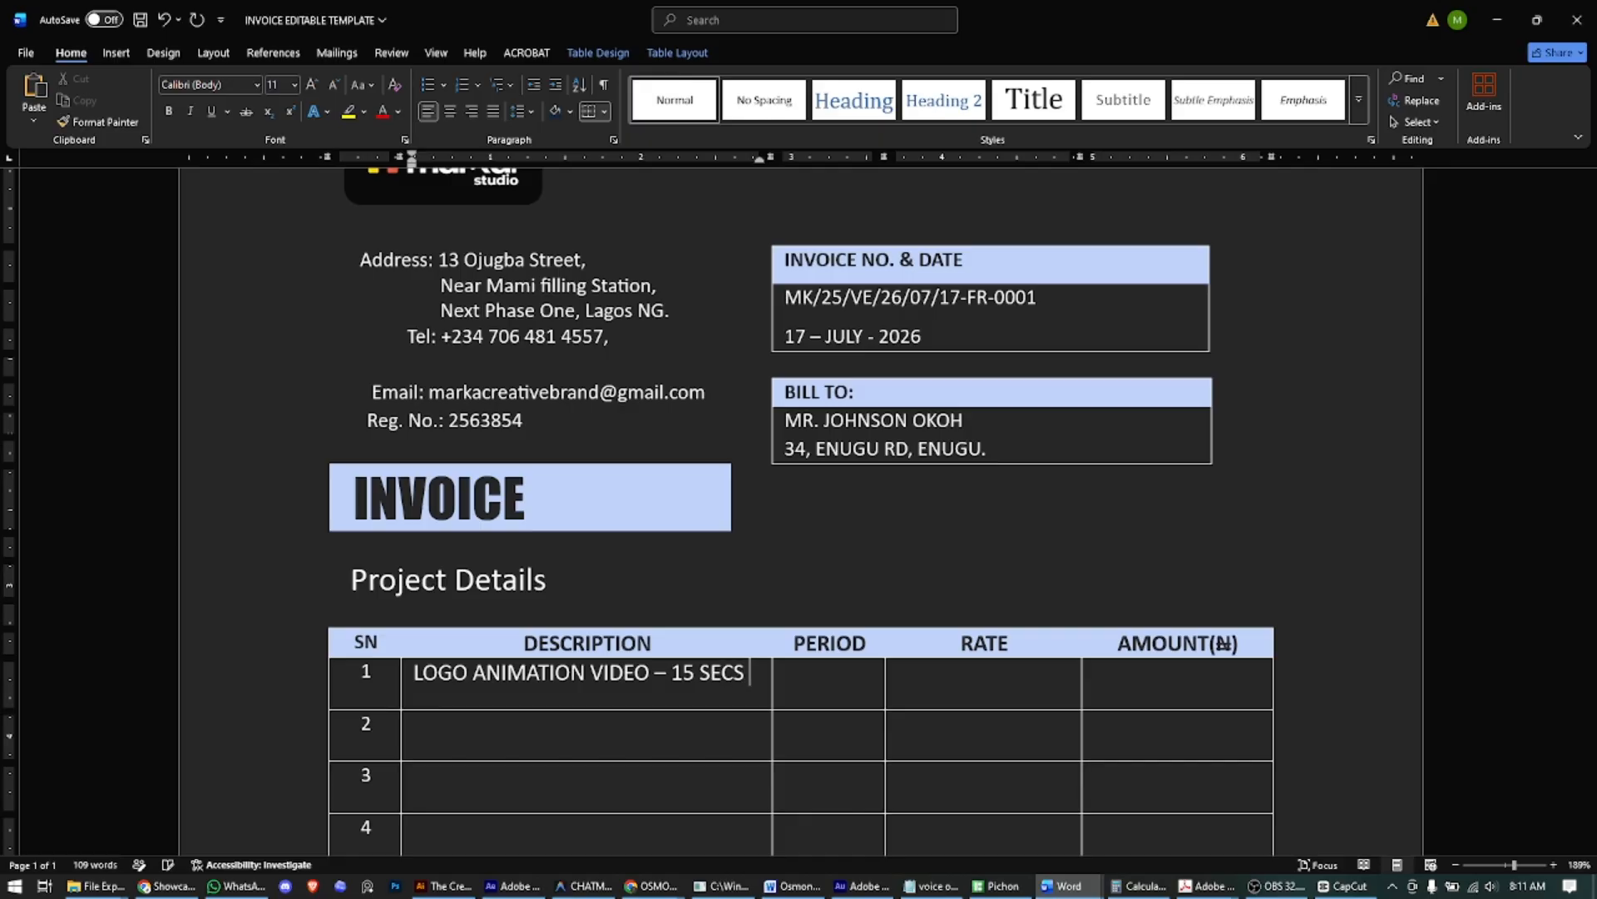
text( - INTRO)
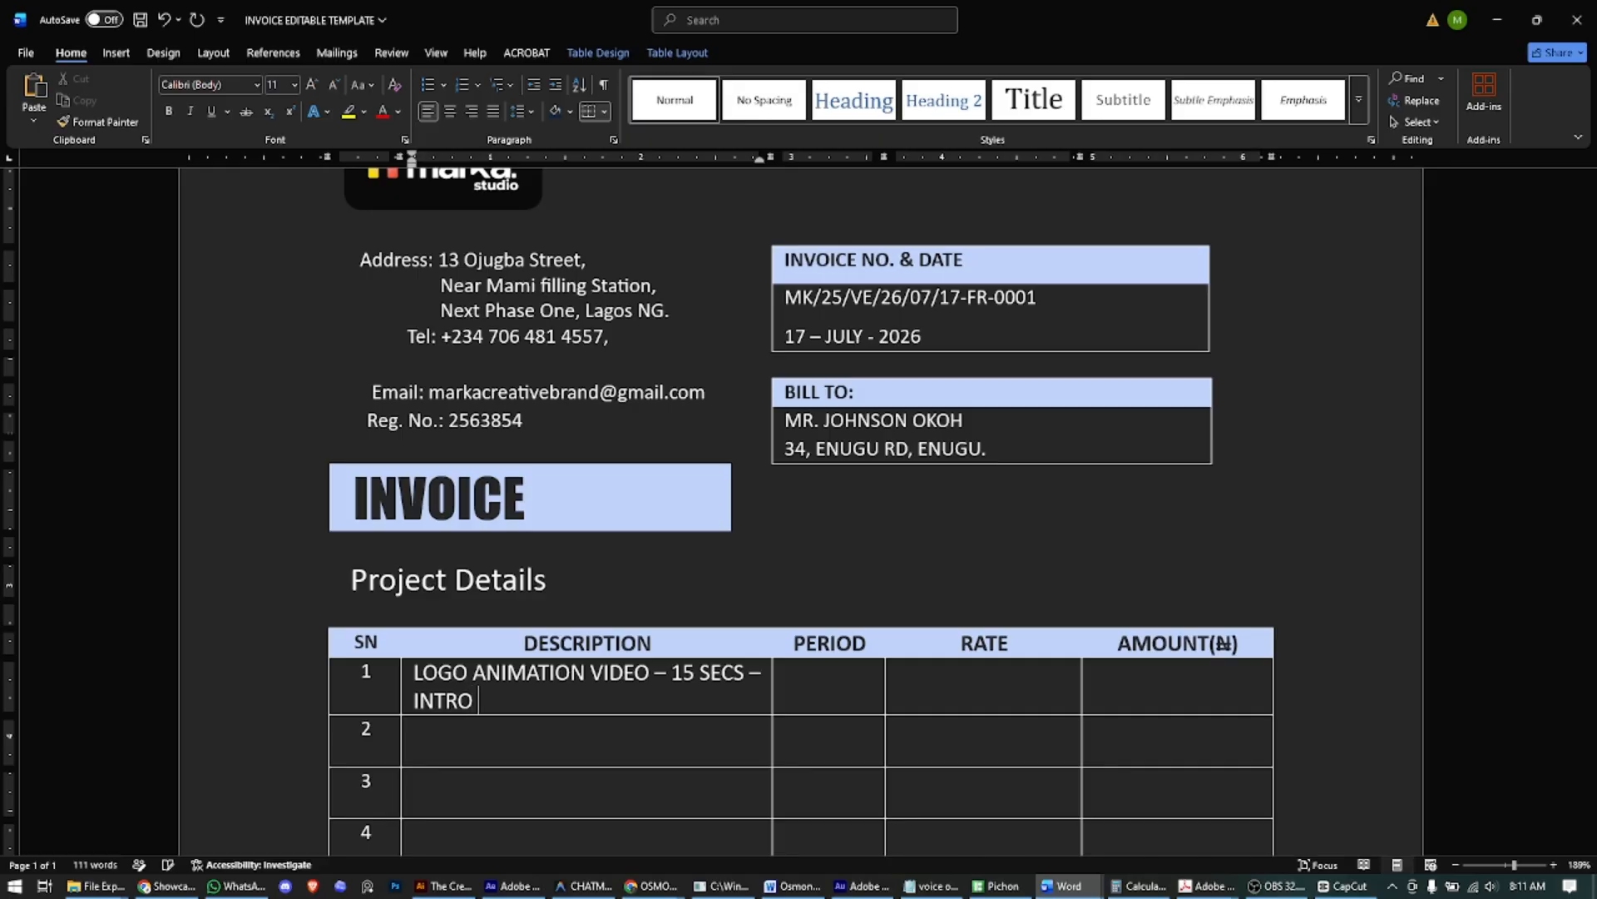
text( & OUTRO)
click(785, 673)
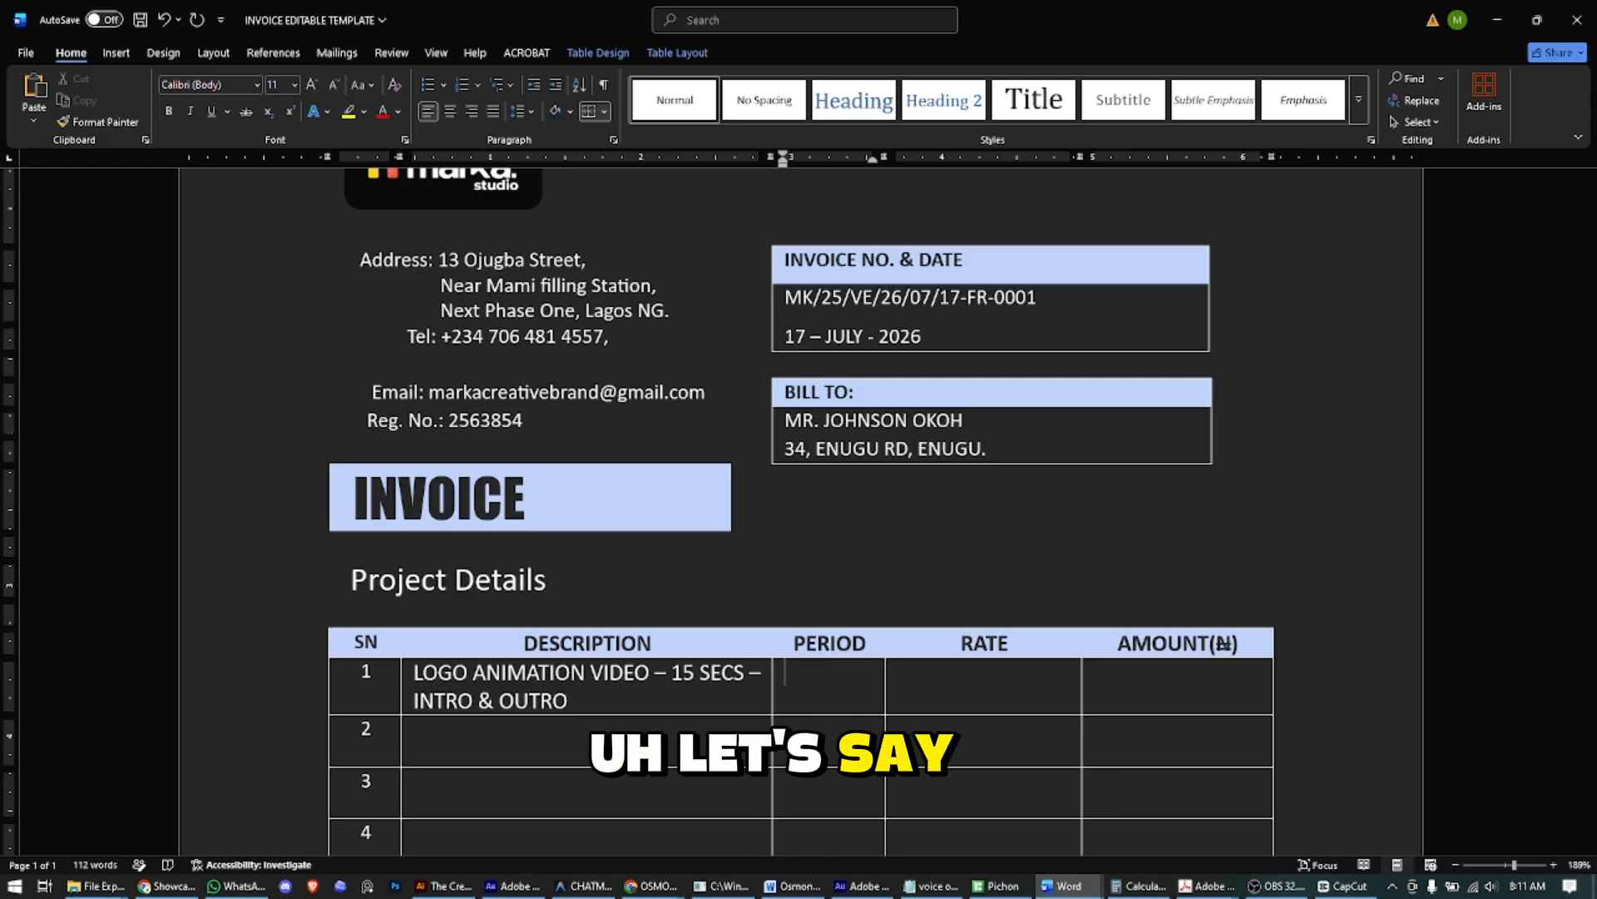
text(5 DAYS)
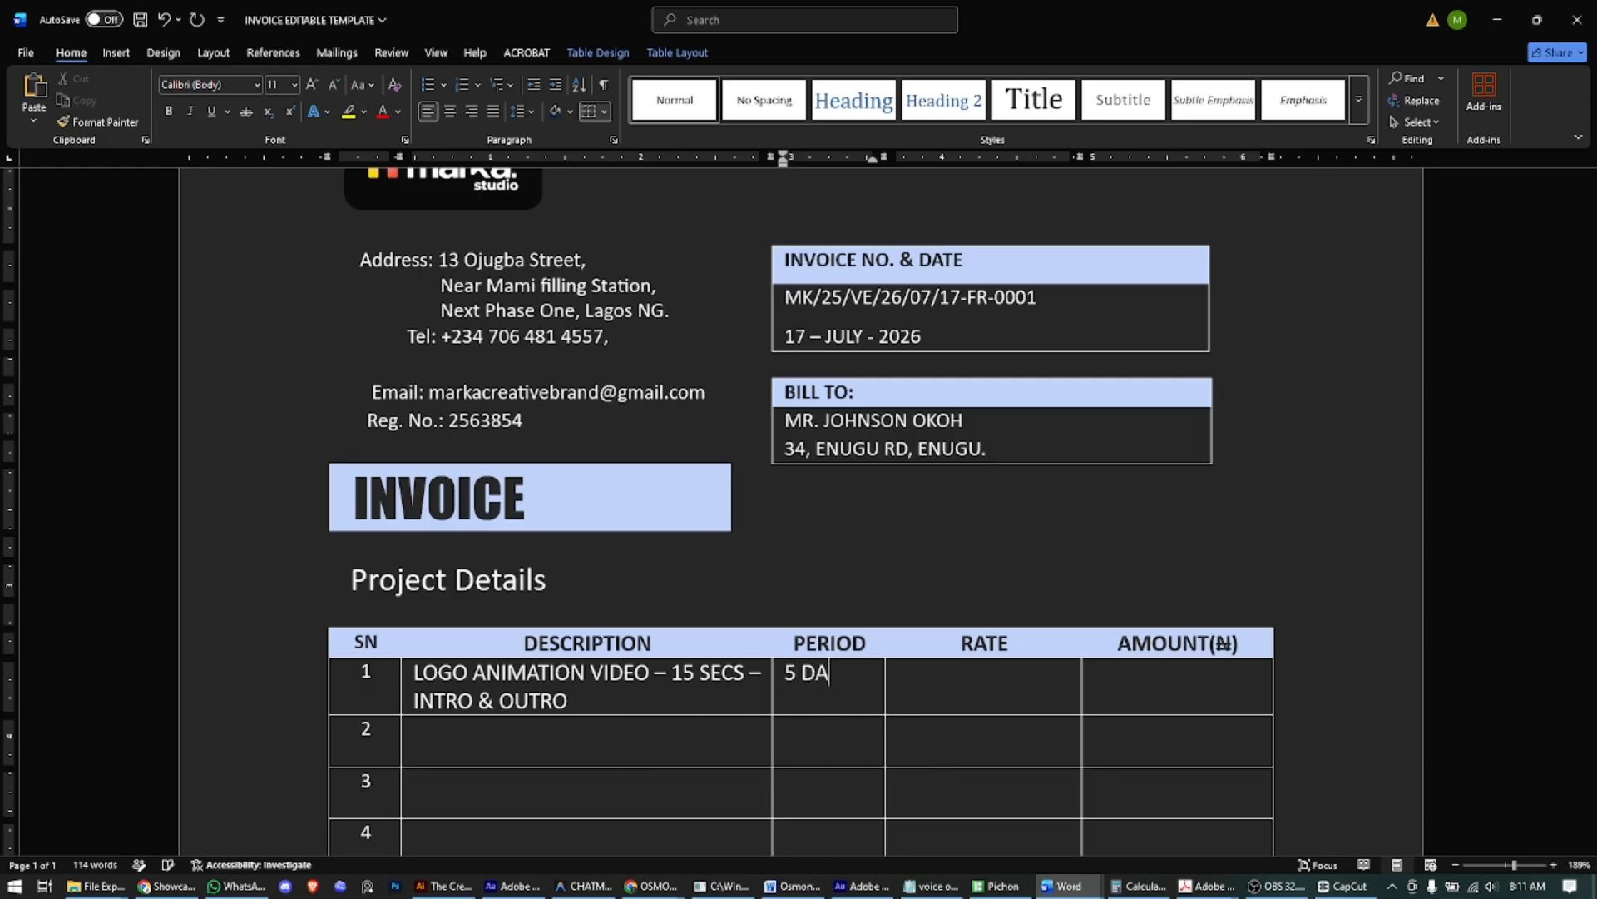
key(Left)
key(Left)
key(Left)
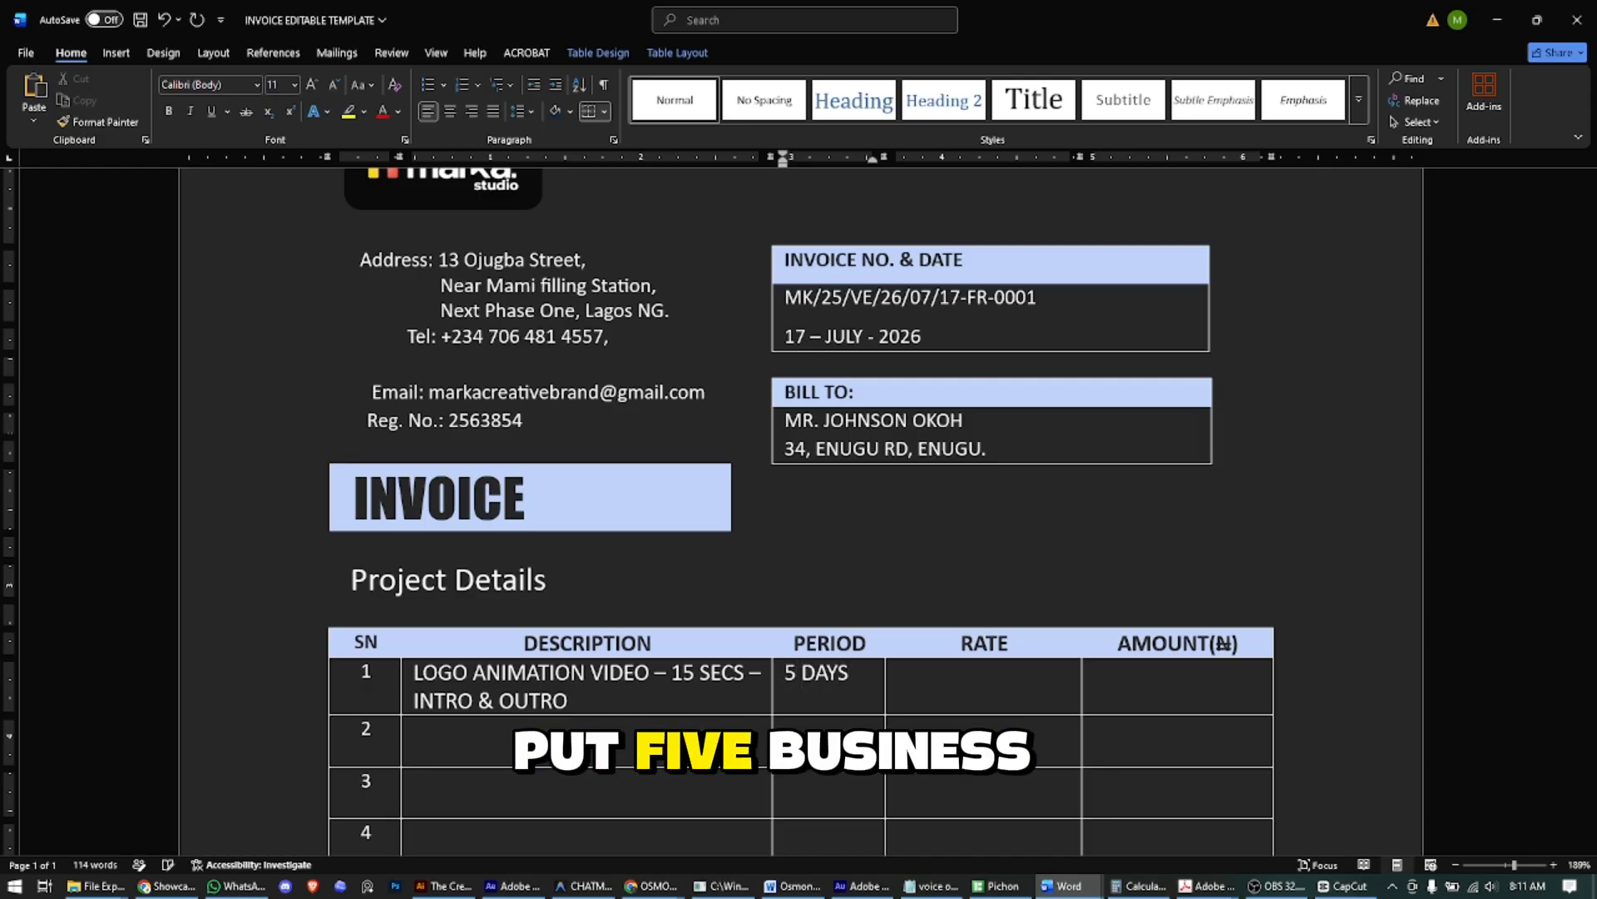
text(BIZ)
click(897, 672)
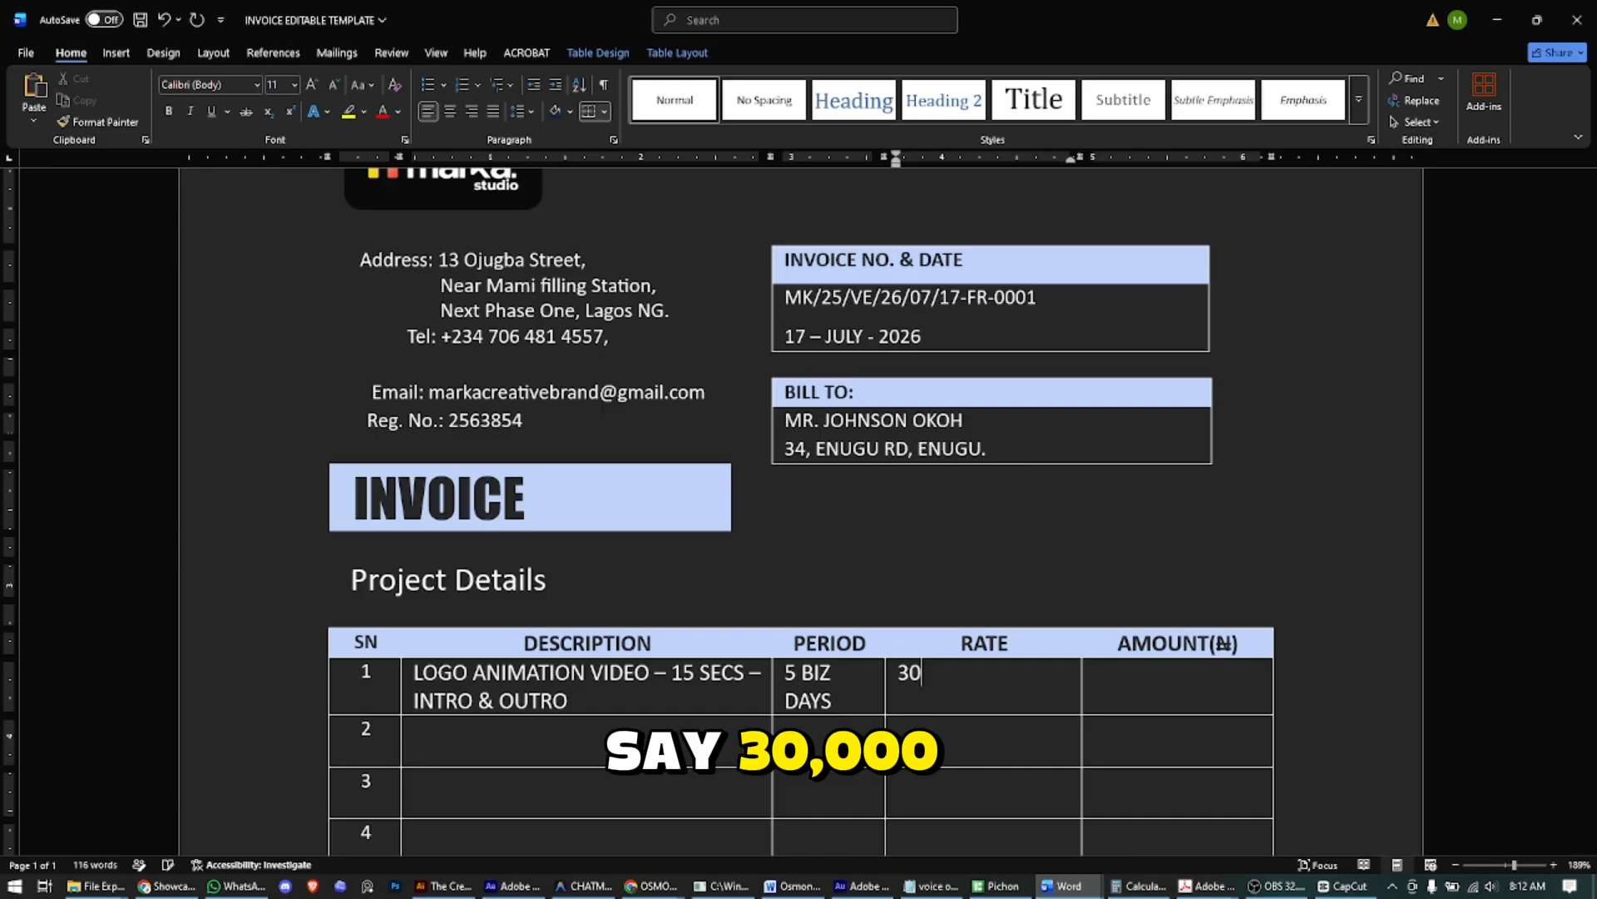
- Finish row 1's rate as 30,000.00, prefix its description with '2 X', and enter amount 60,000.00
text(,000.0)
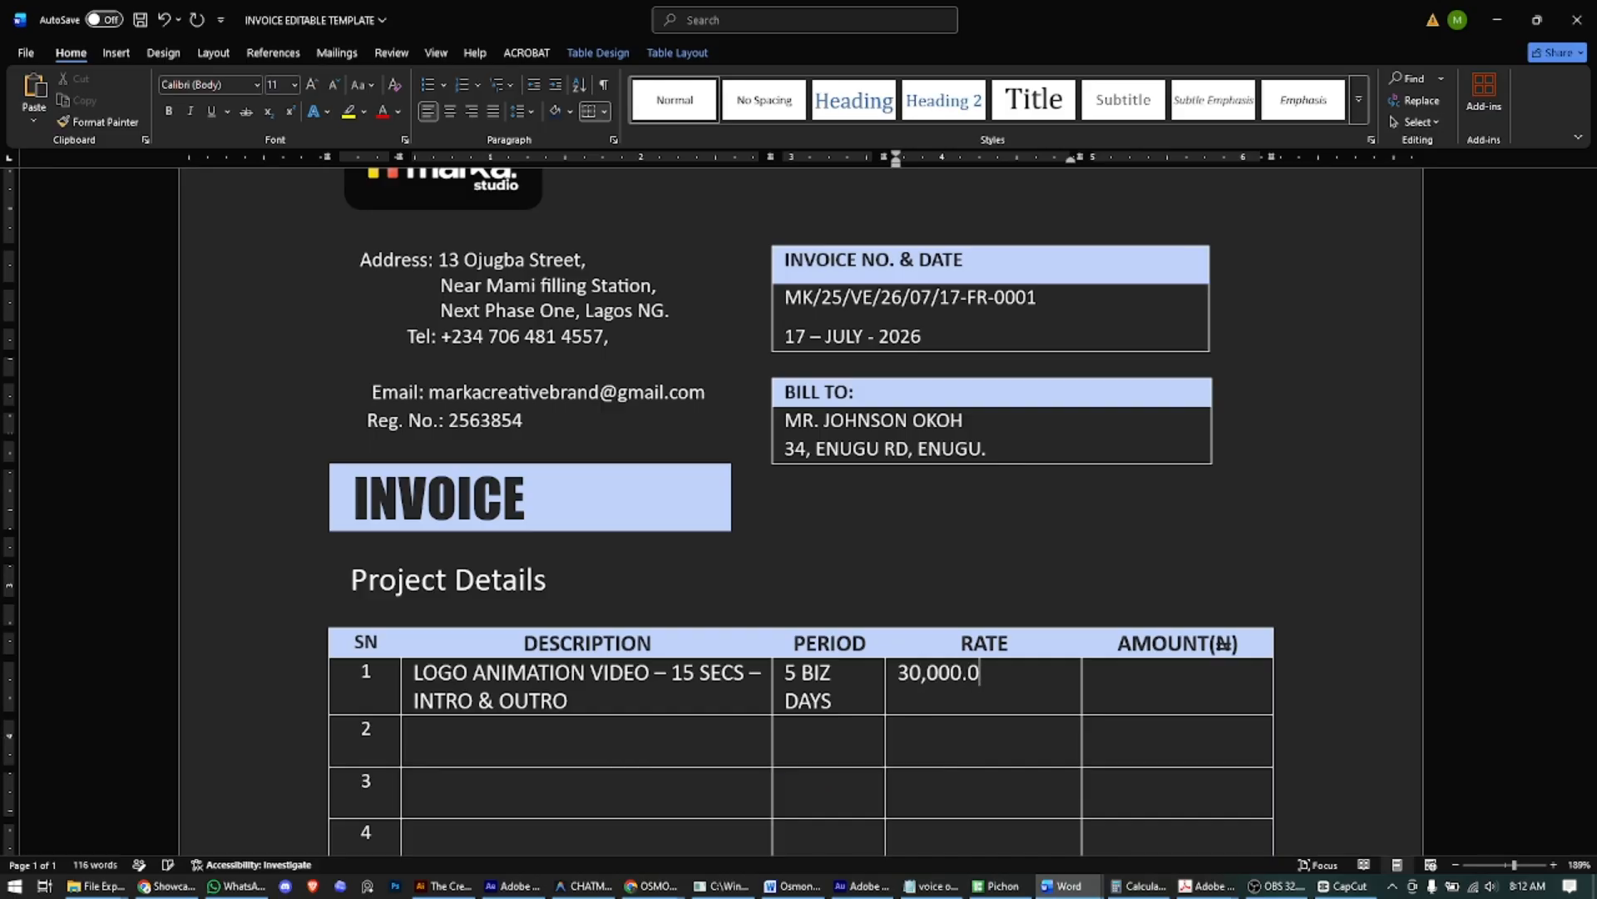
text(0)
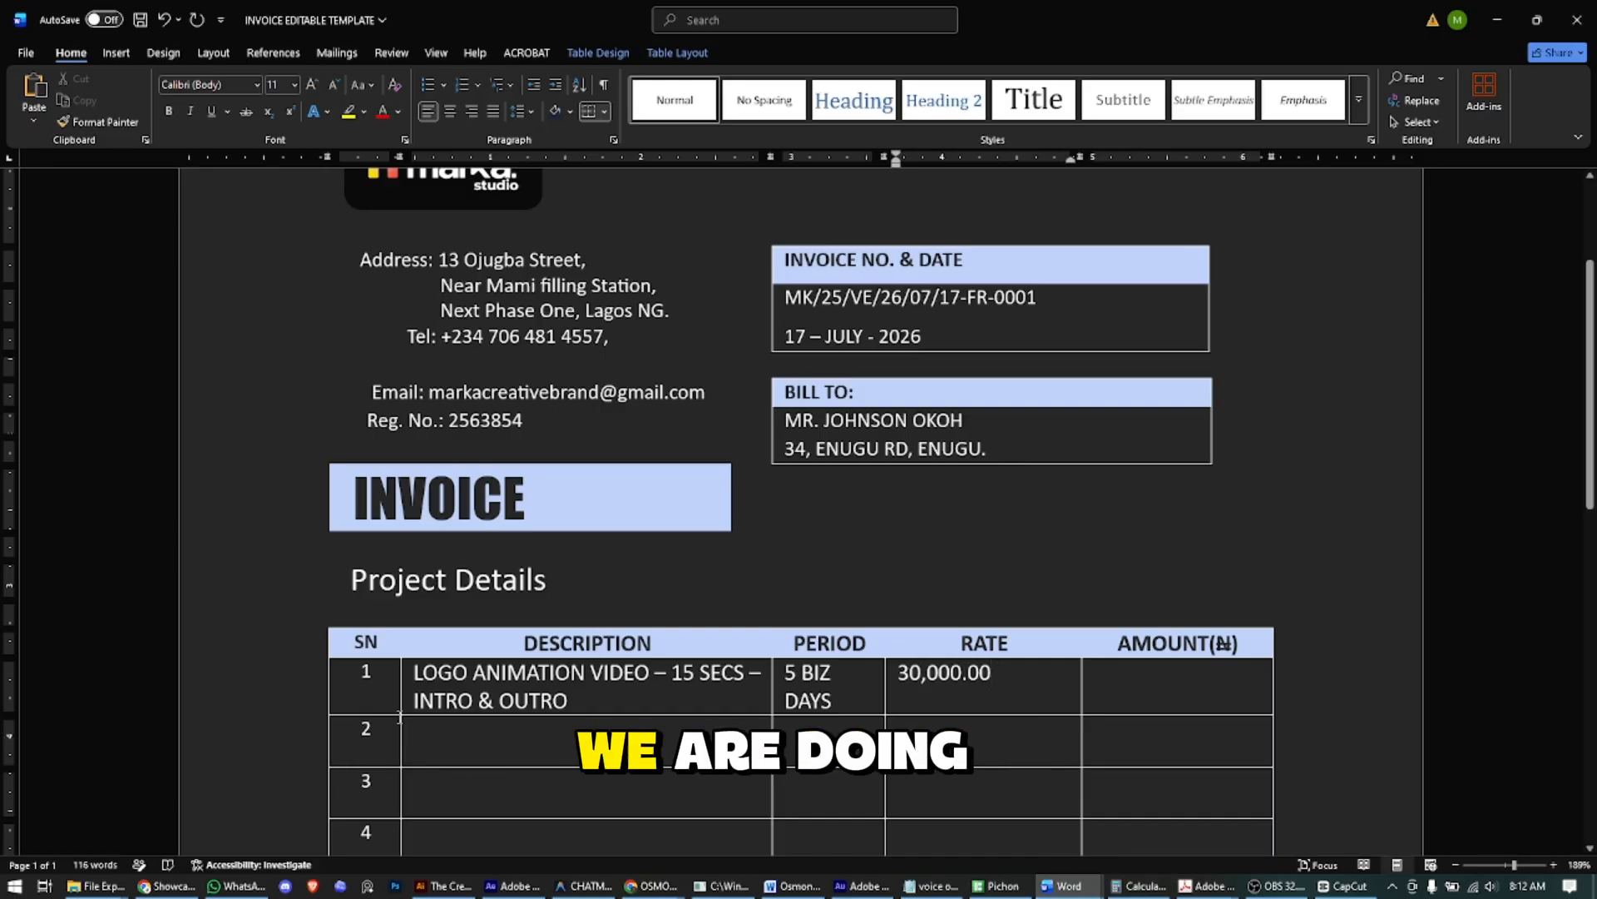
click(407, 672)
click(415, 673)
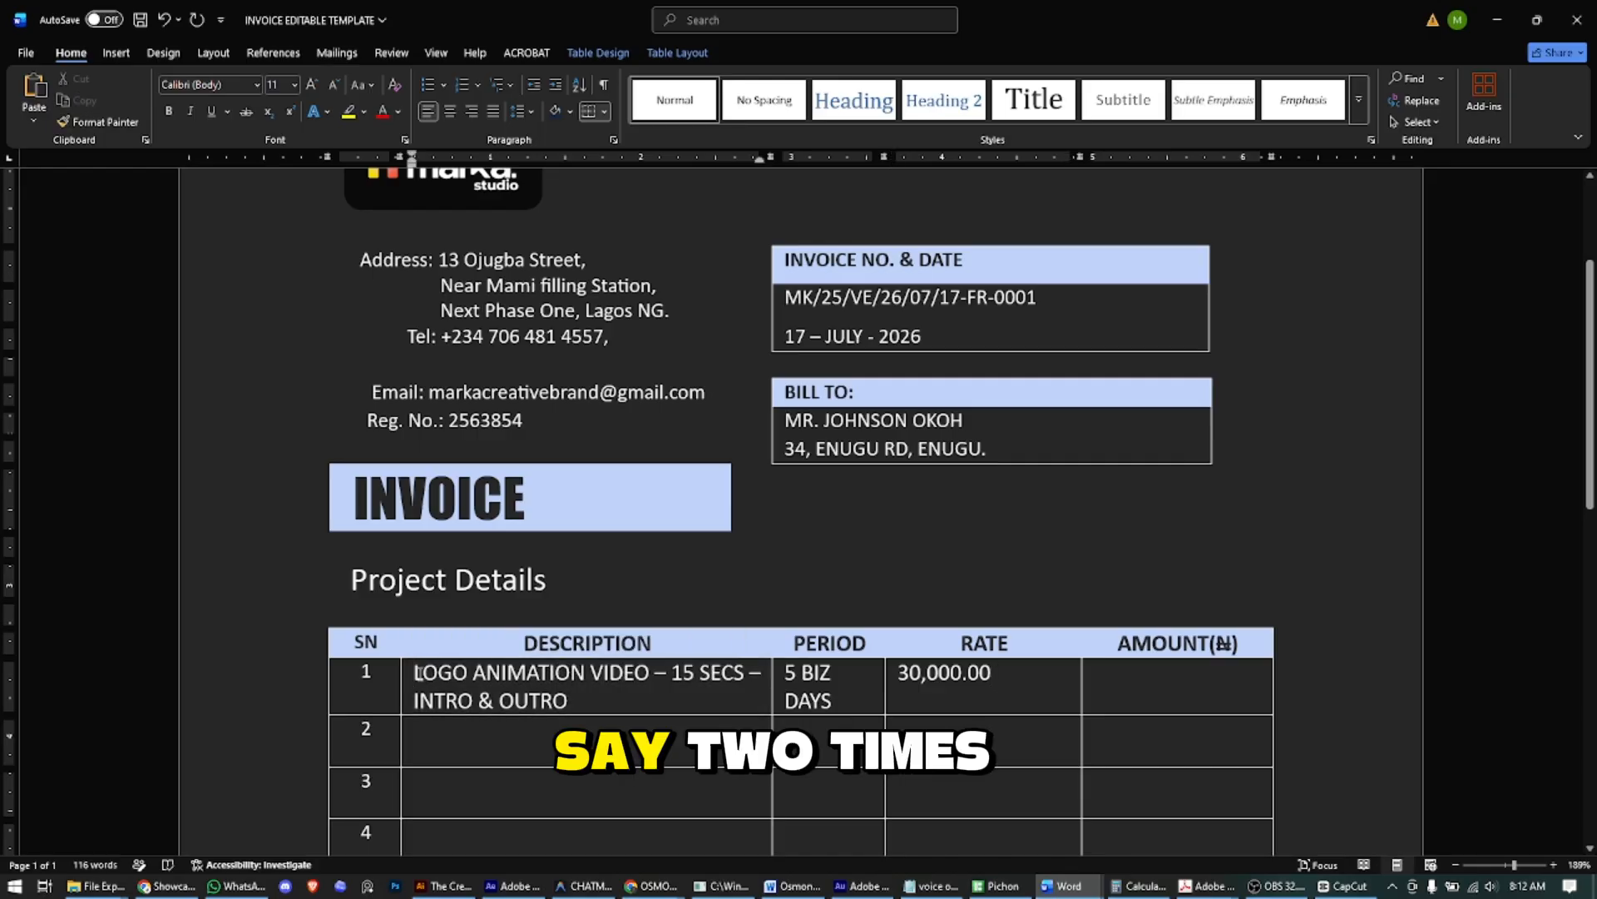
text(2 X)
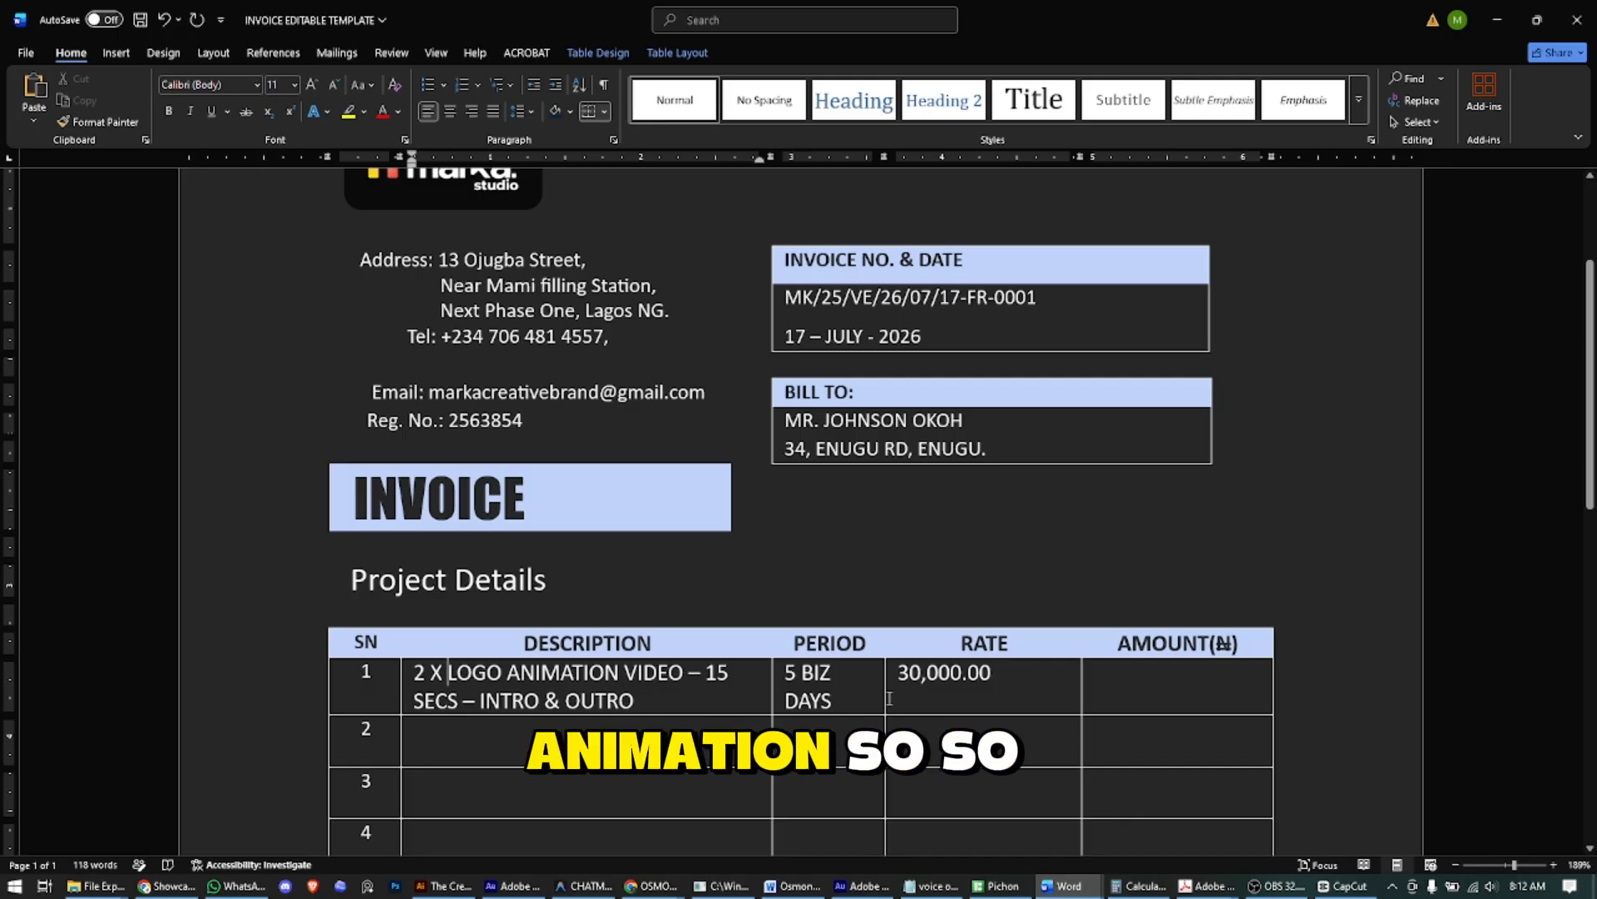
click(1144, 679)
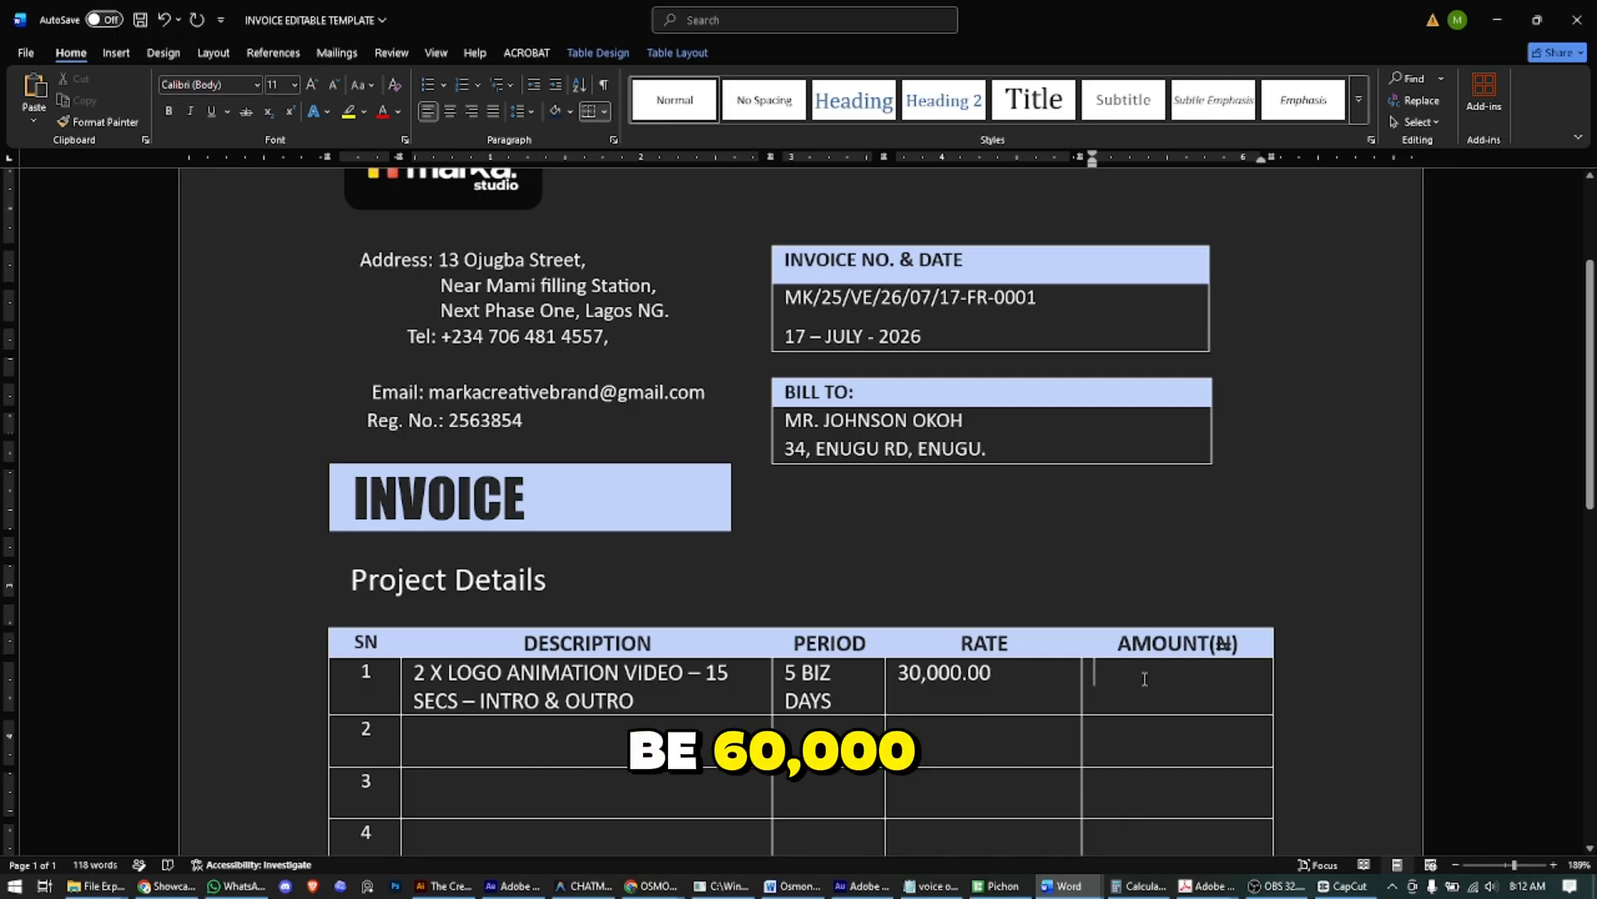
text(60,000)
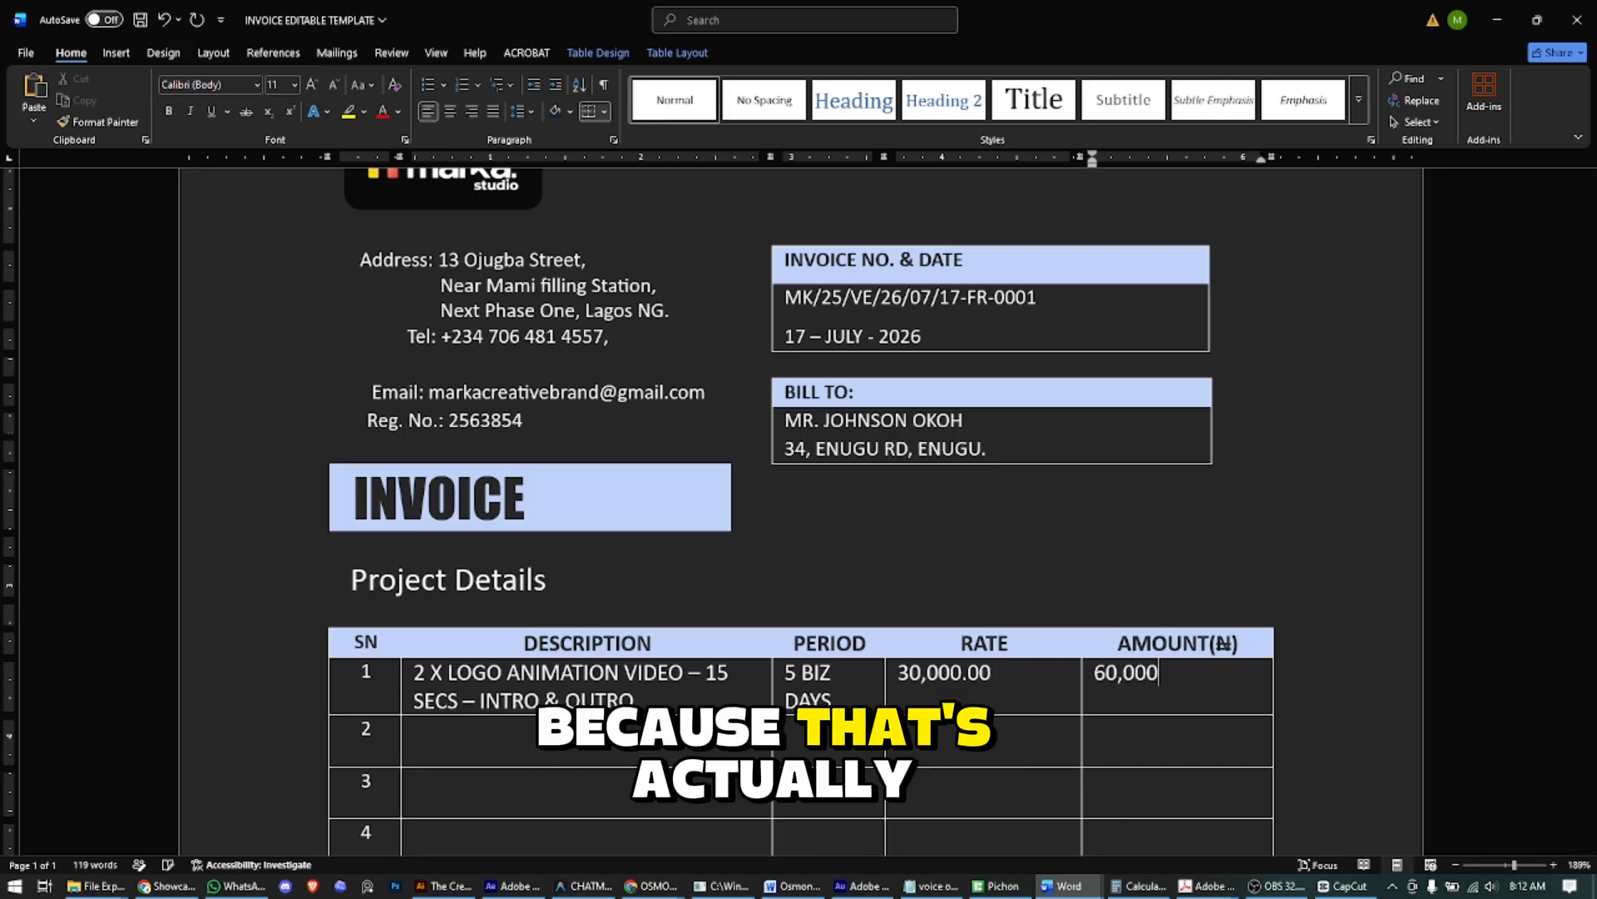
text(.00)
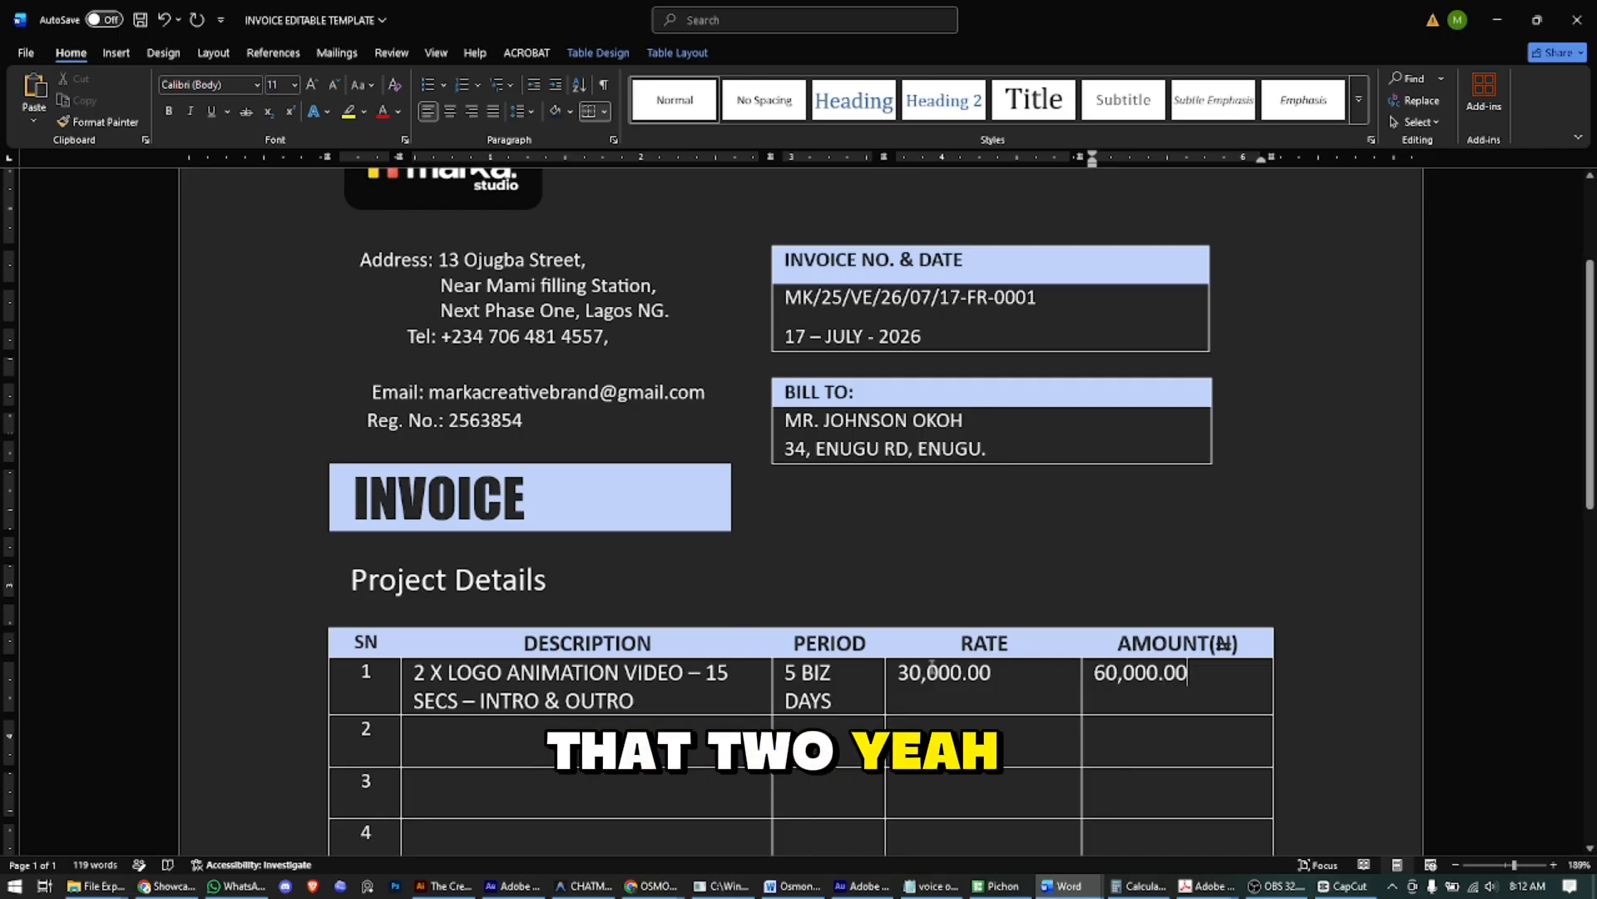
scroll(1044, 695, down, 3)
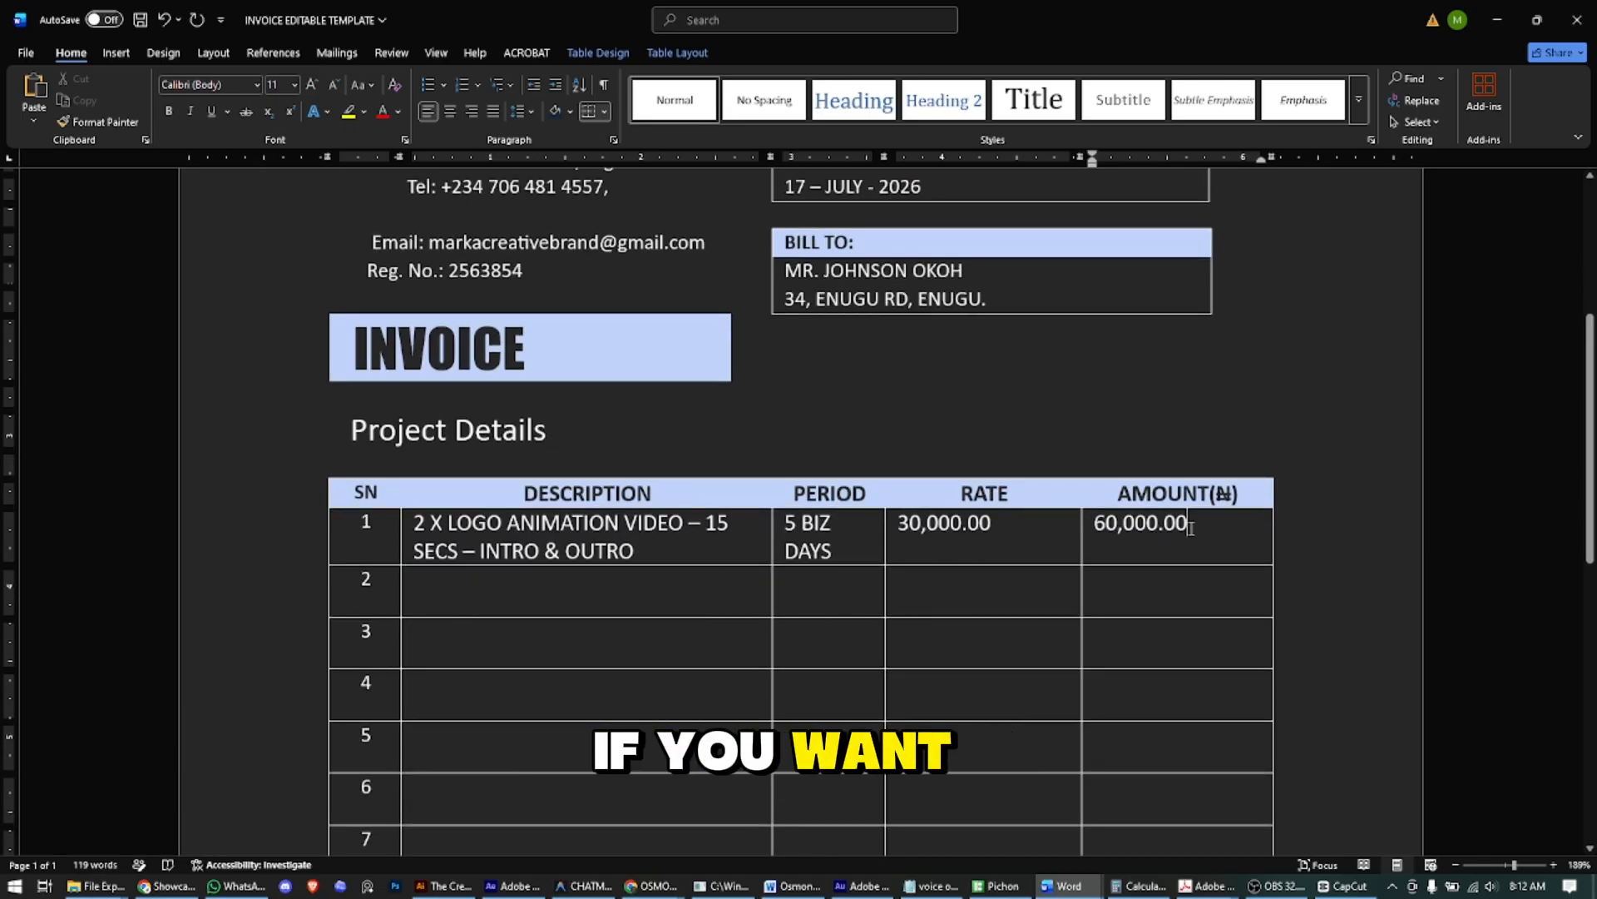
- Right-align the RATE and AMOUNT column cells down to row 10
click(471, 112)
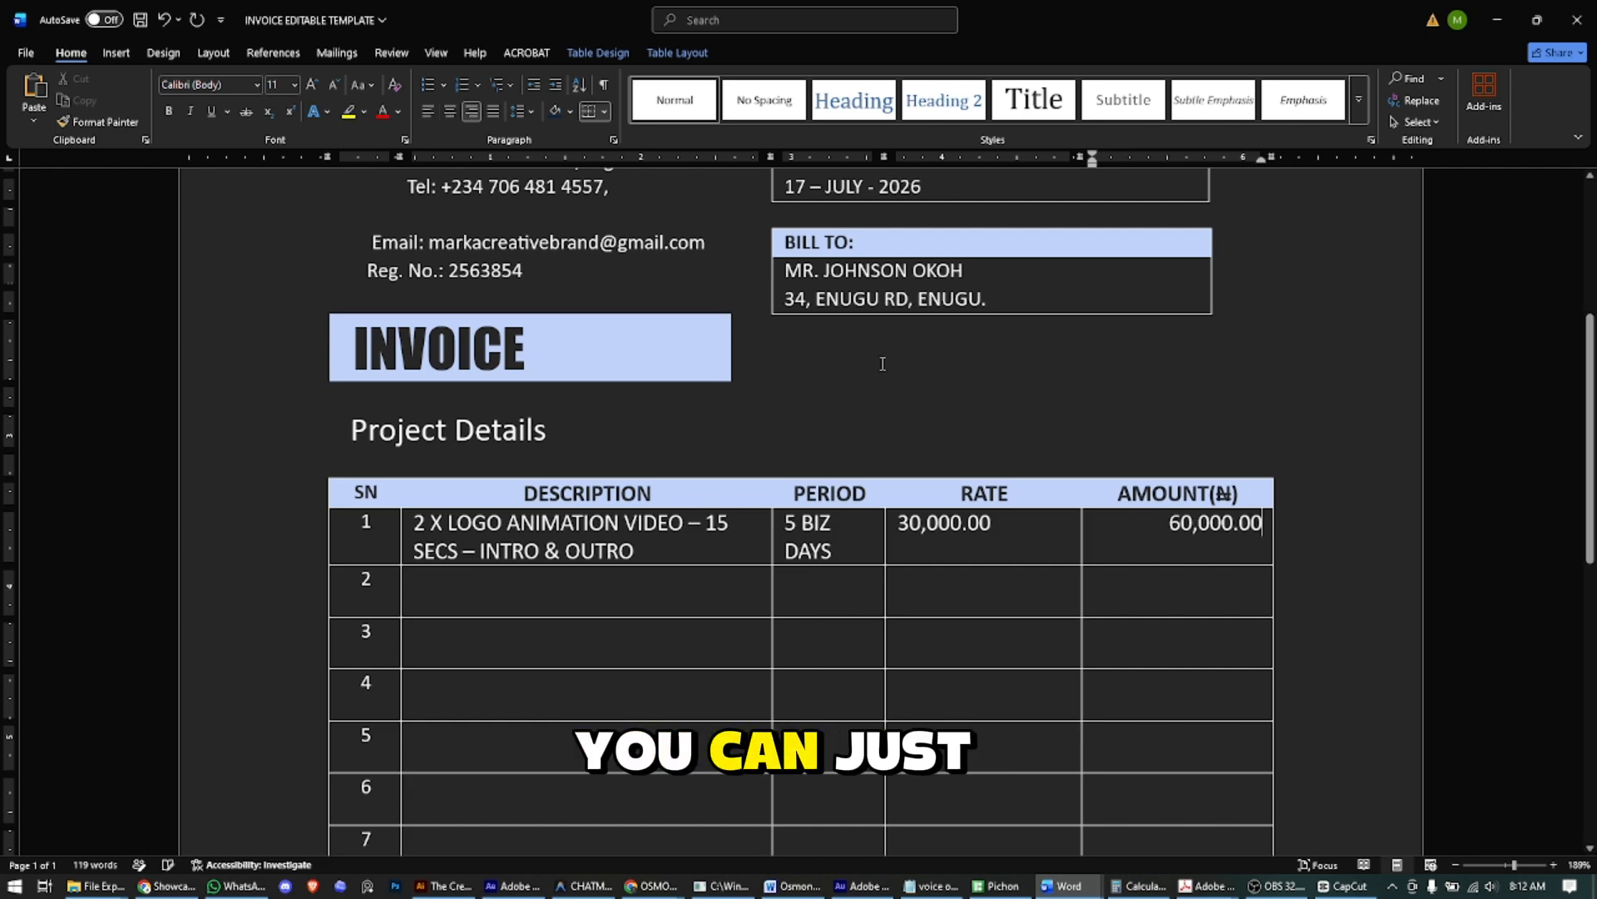
click(1015, 523)
click(475, 112)
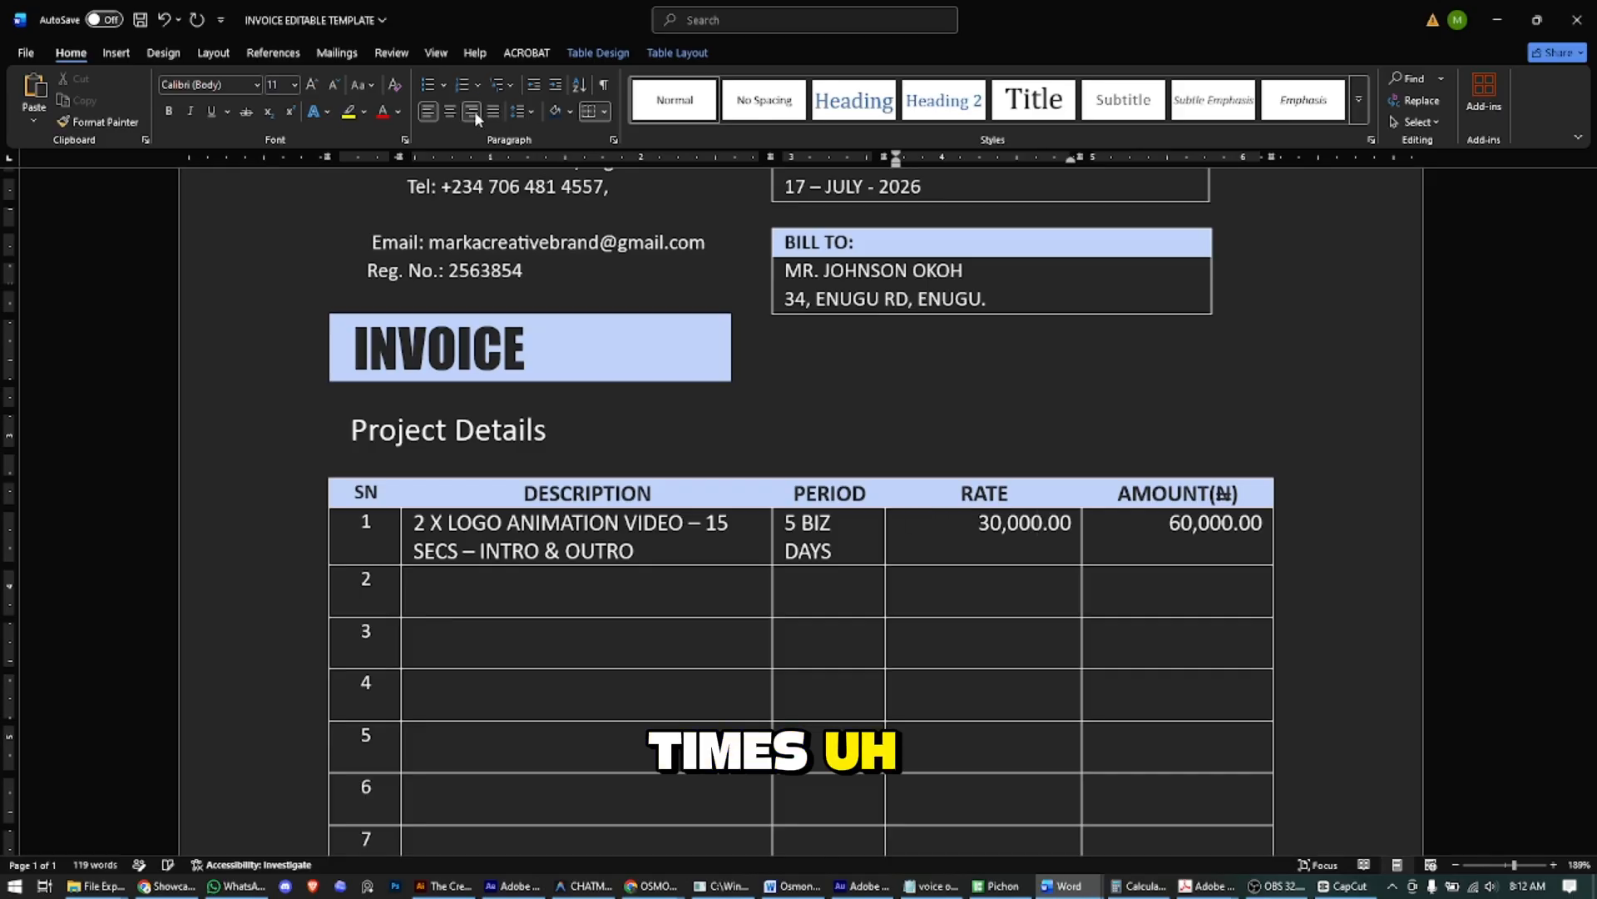
scroll(966, 560, down, 2)
drag(935, 393, 982, 753)
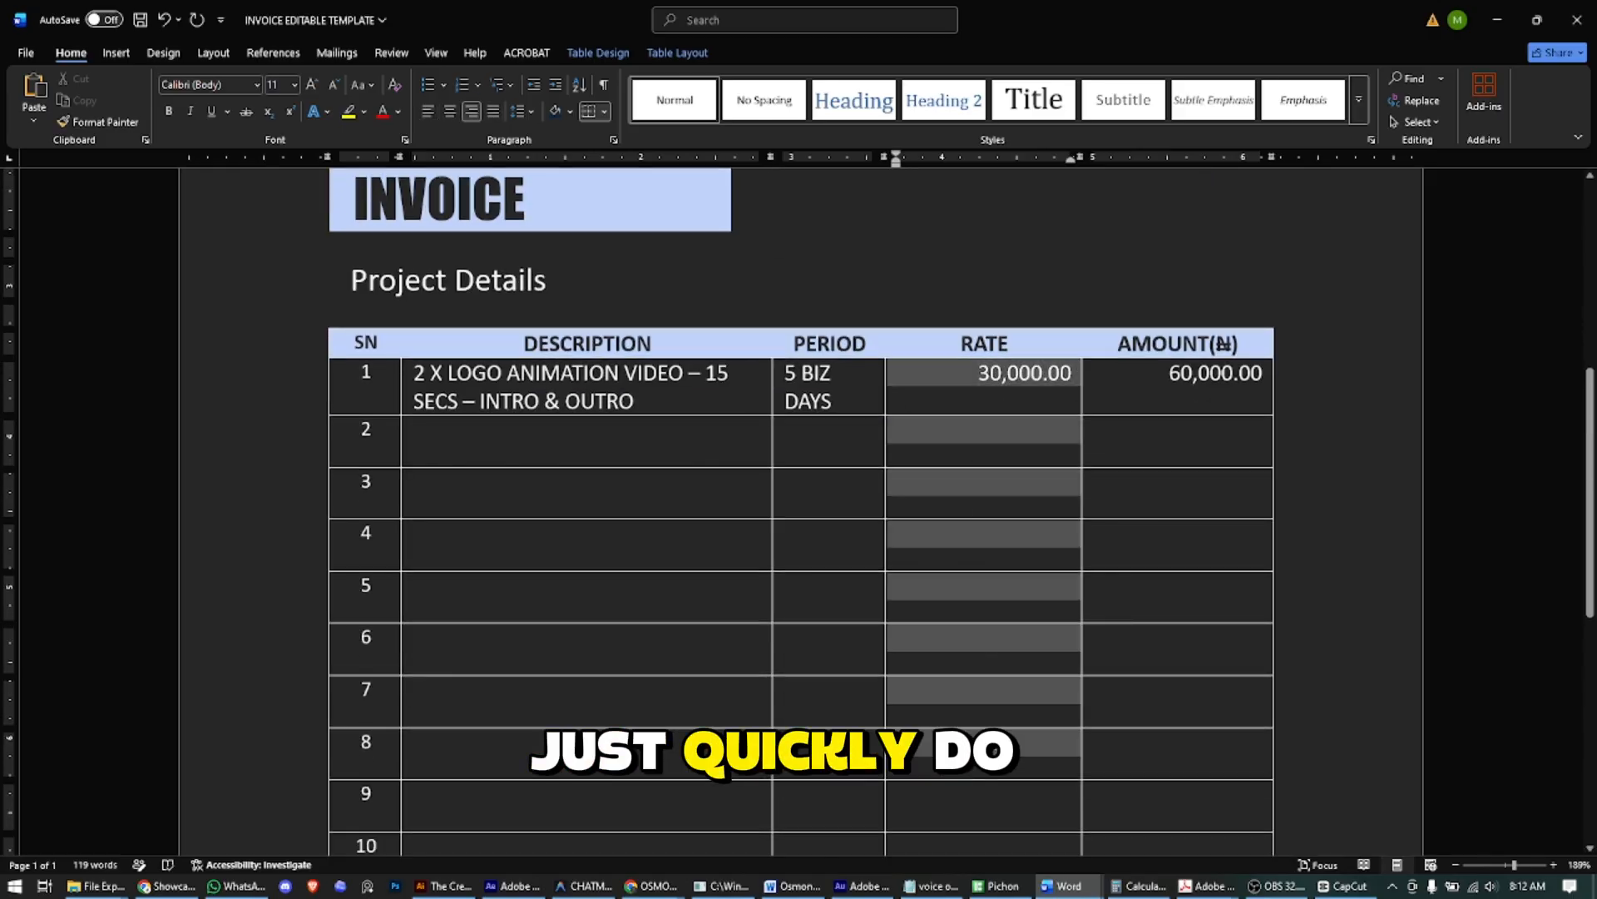
scroll(1030, 623, down, 3)
shift+click(1030, 623)
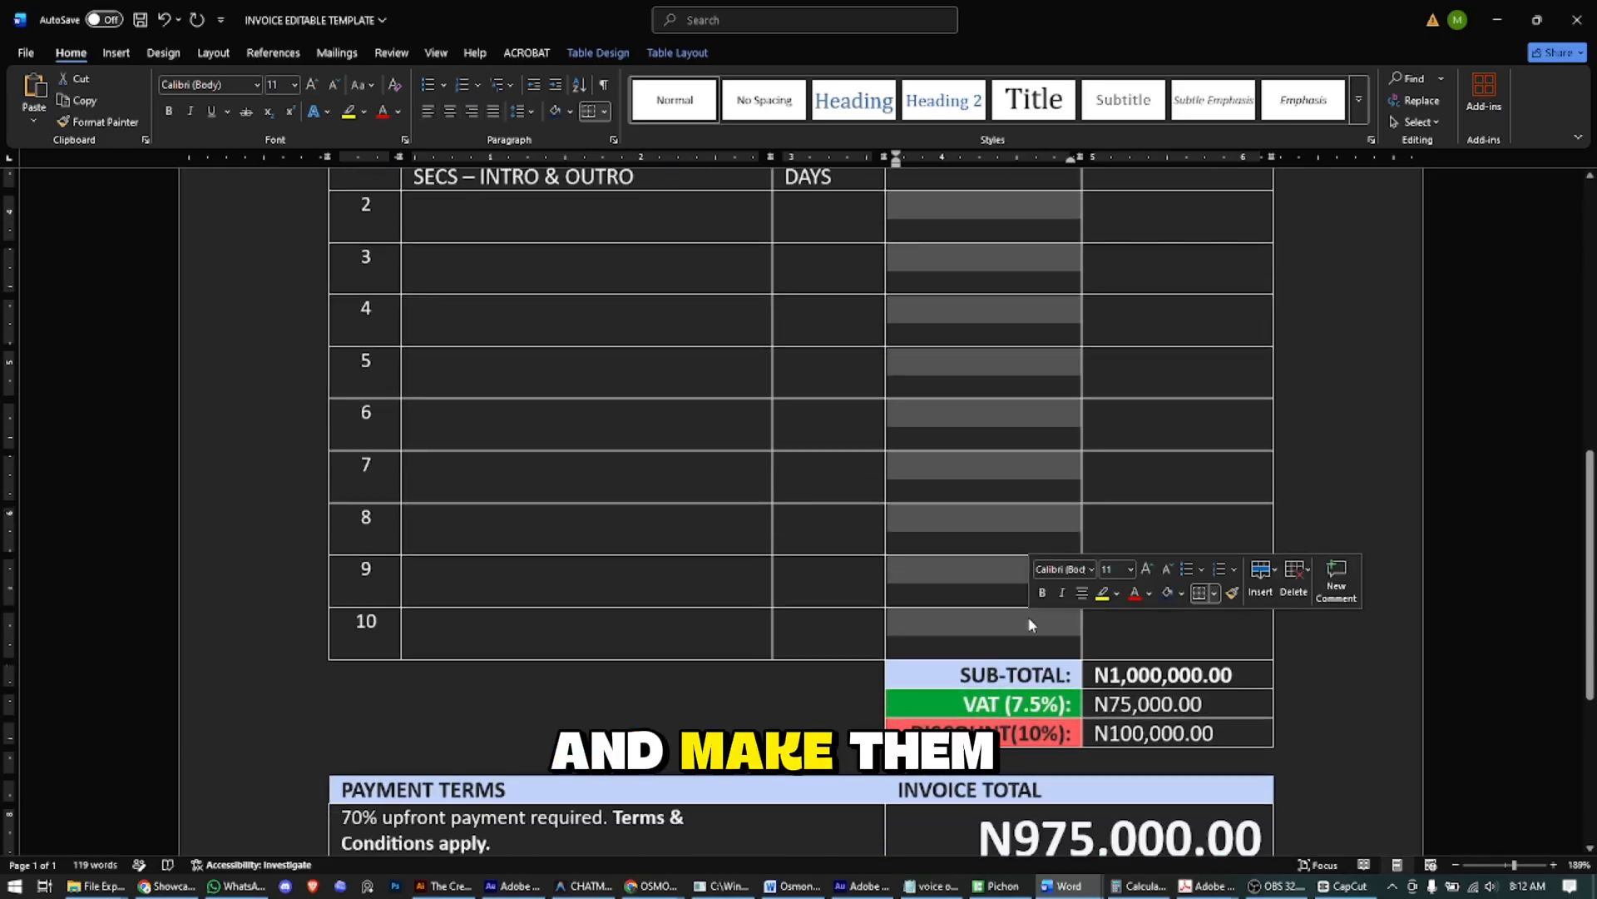
scroll(1028, 617, up, 3)
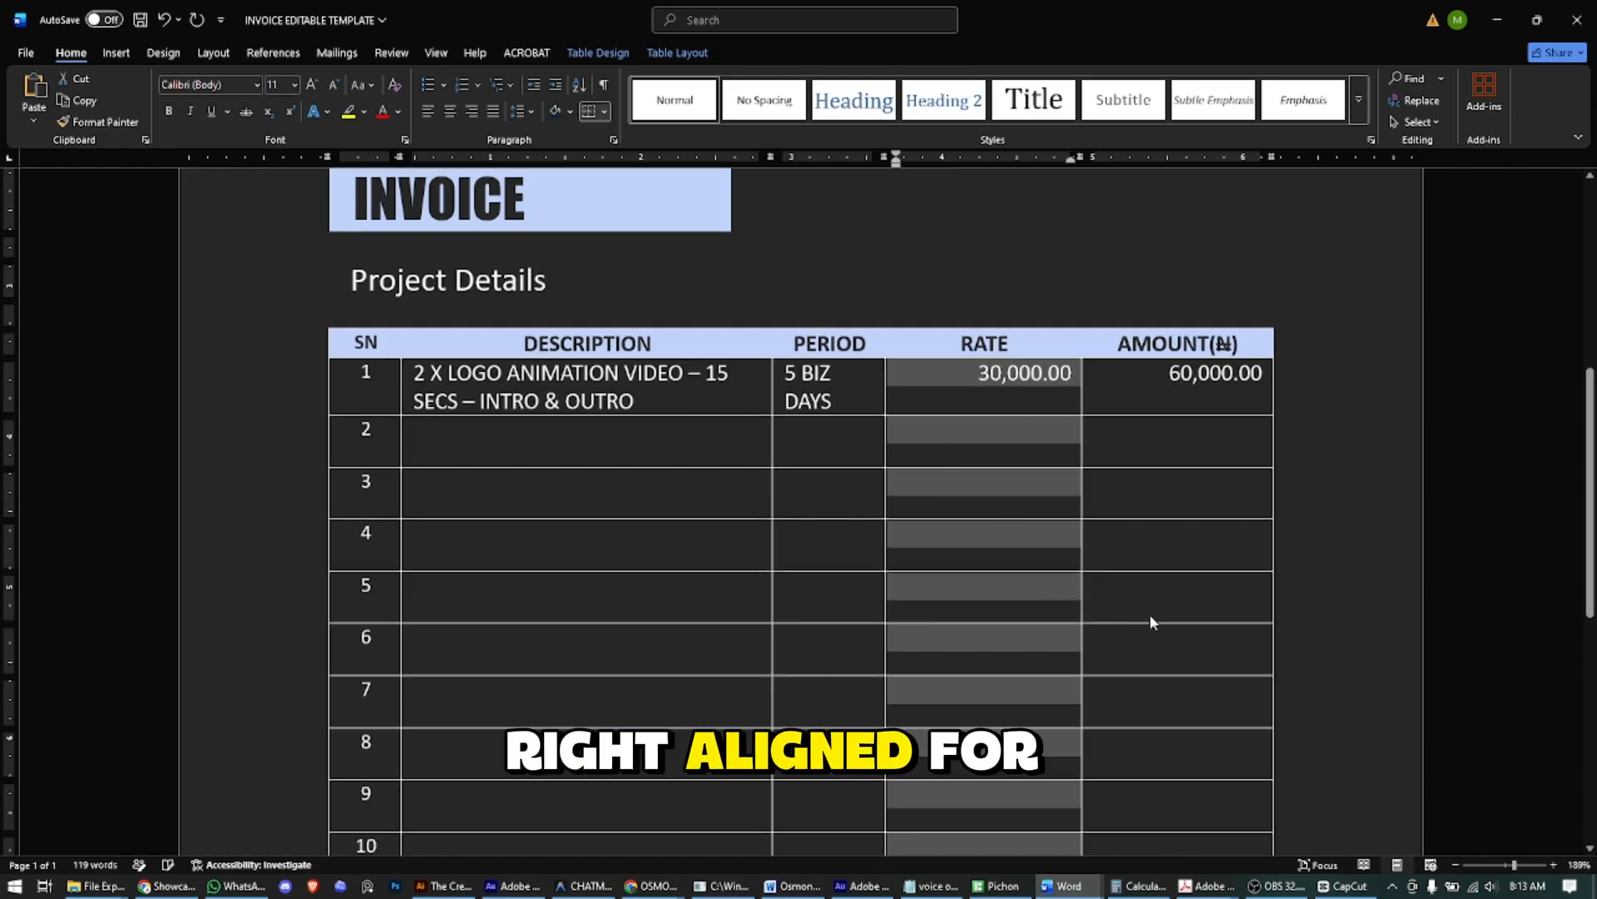
click(1123, 375)
scroll(1123, 374, down, 3)
shift+click(1183, 636)
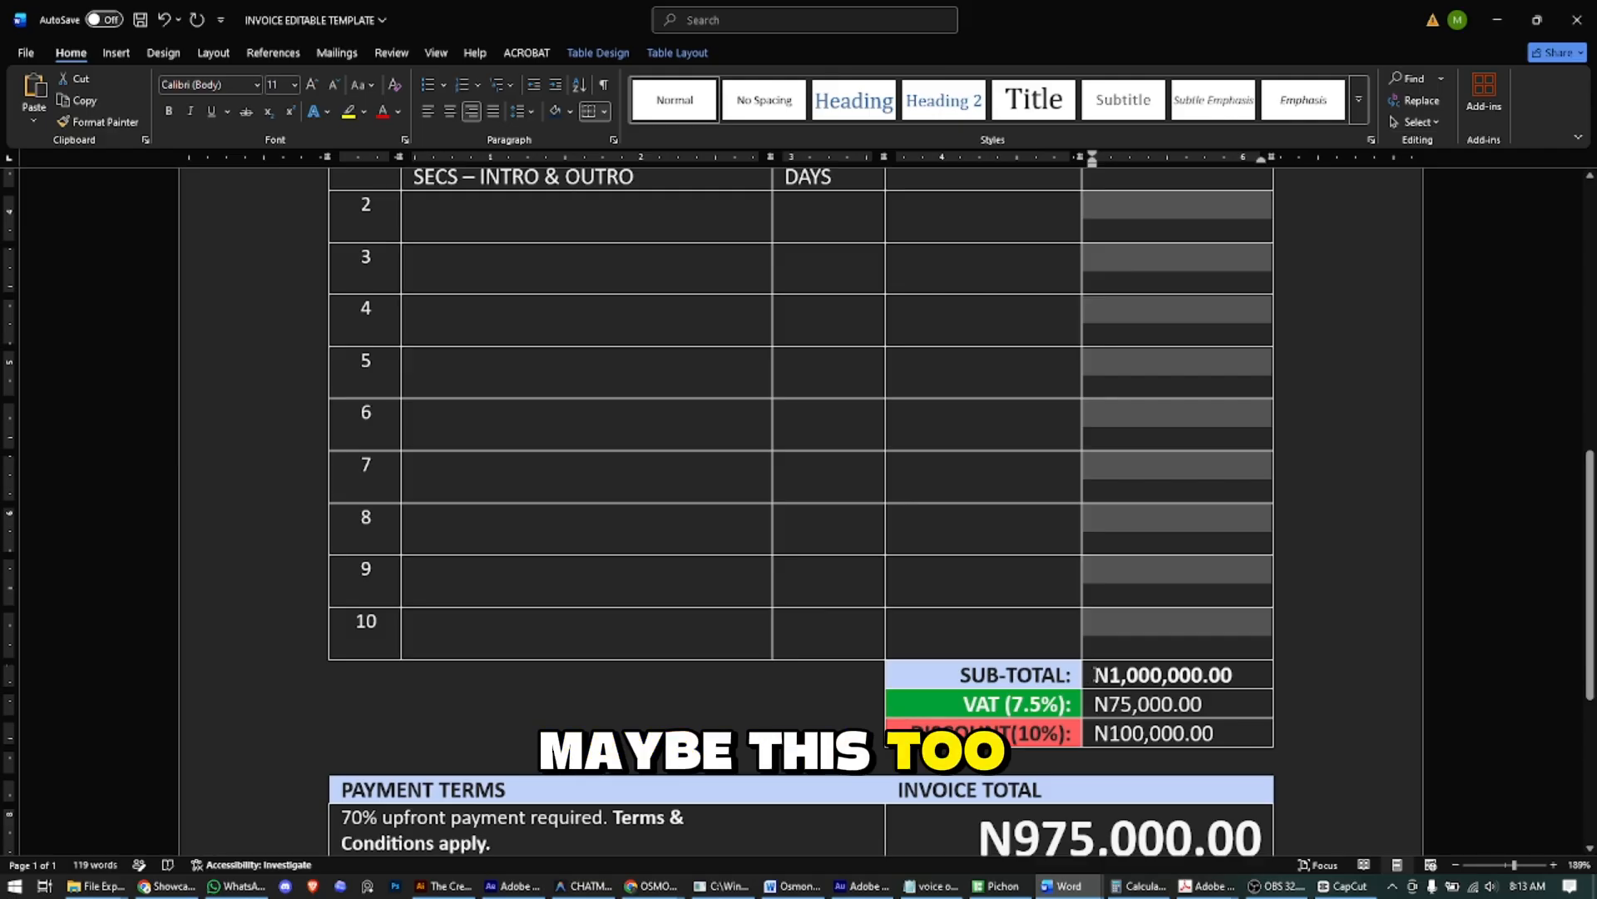
- Right-align the SUB-TOTAL, VAT and DISCOUNT values
click(1092, 675)
shift+click(1236, 731)
key(ctrl+r)
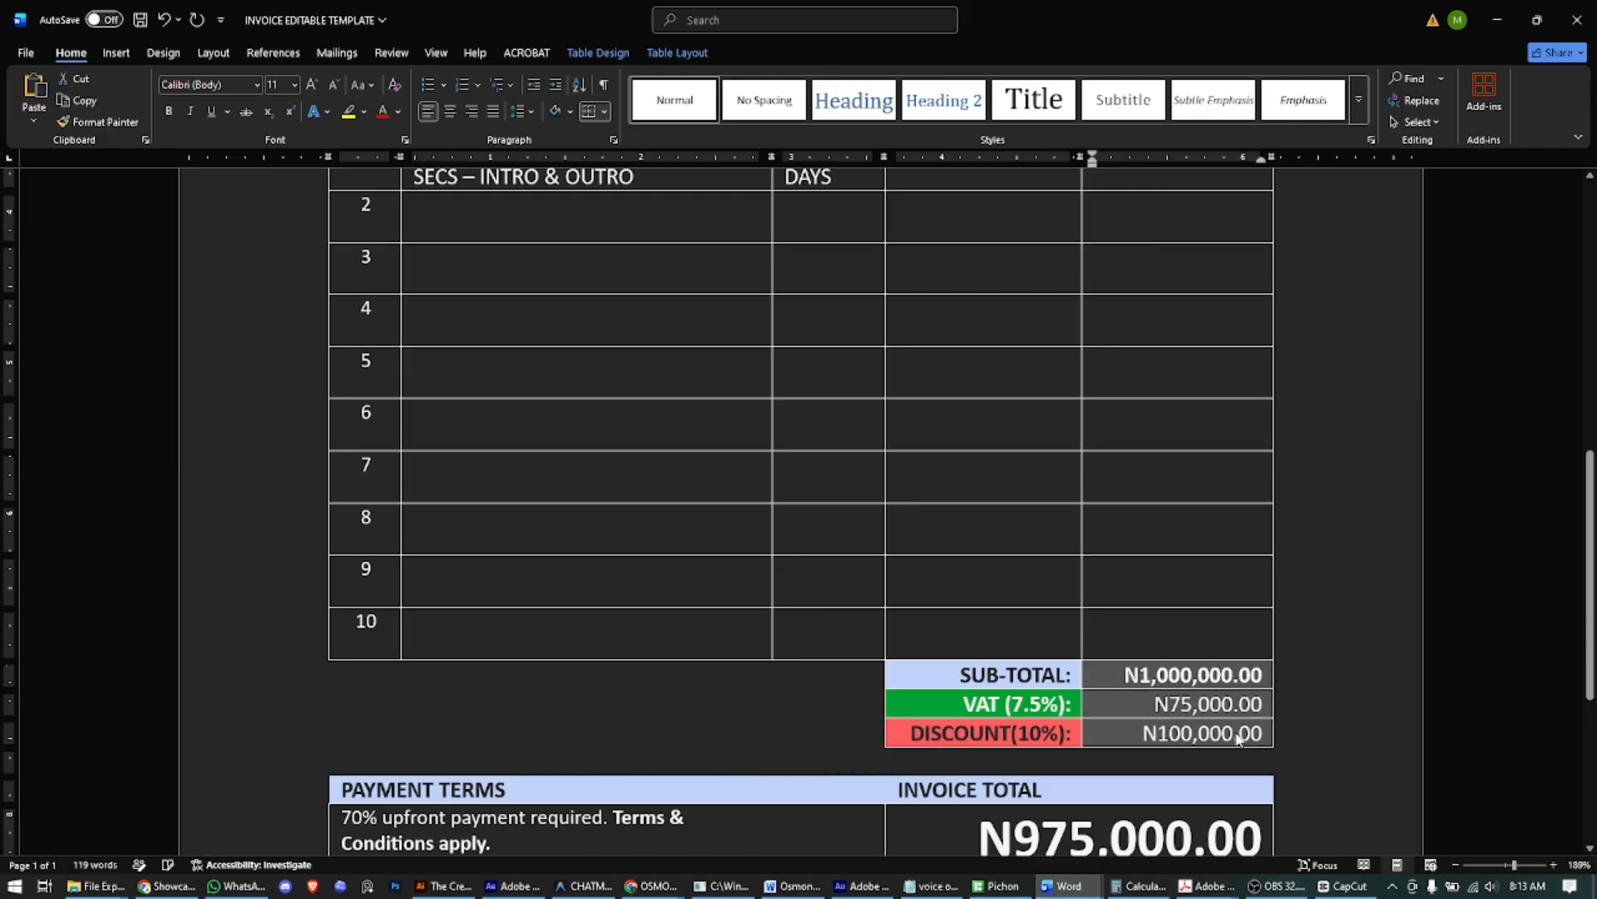
scroll(1153, 675, up, 4)
click(1017, 524)
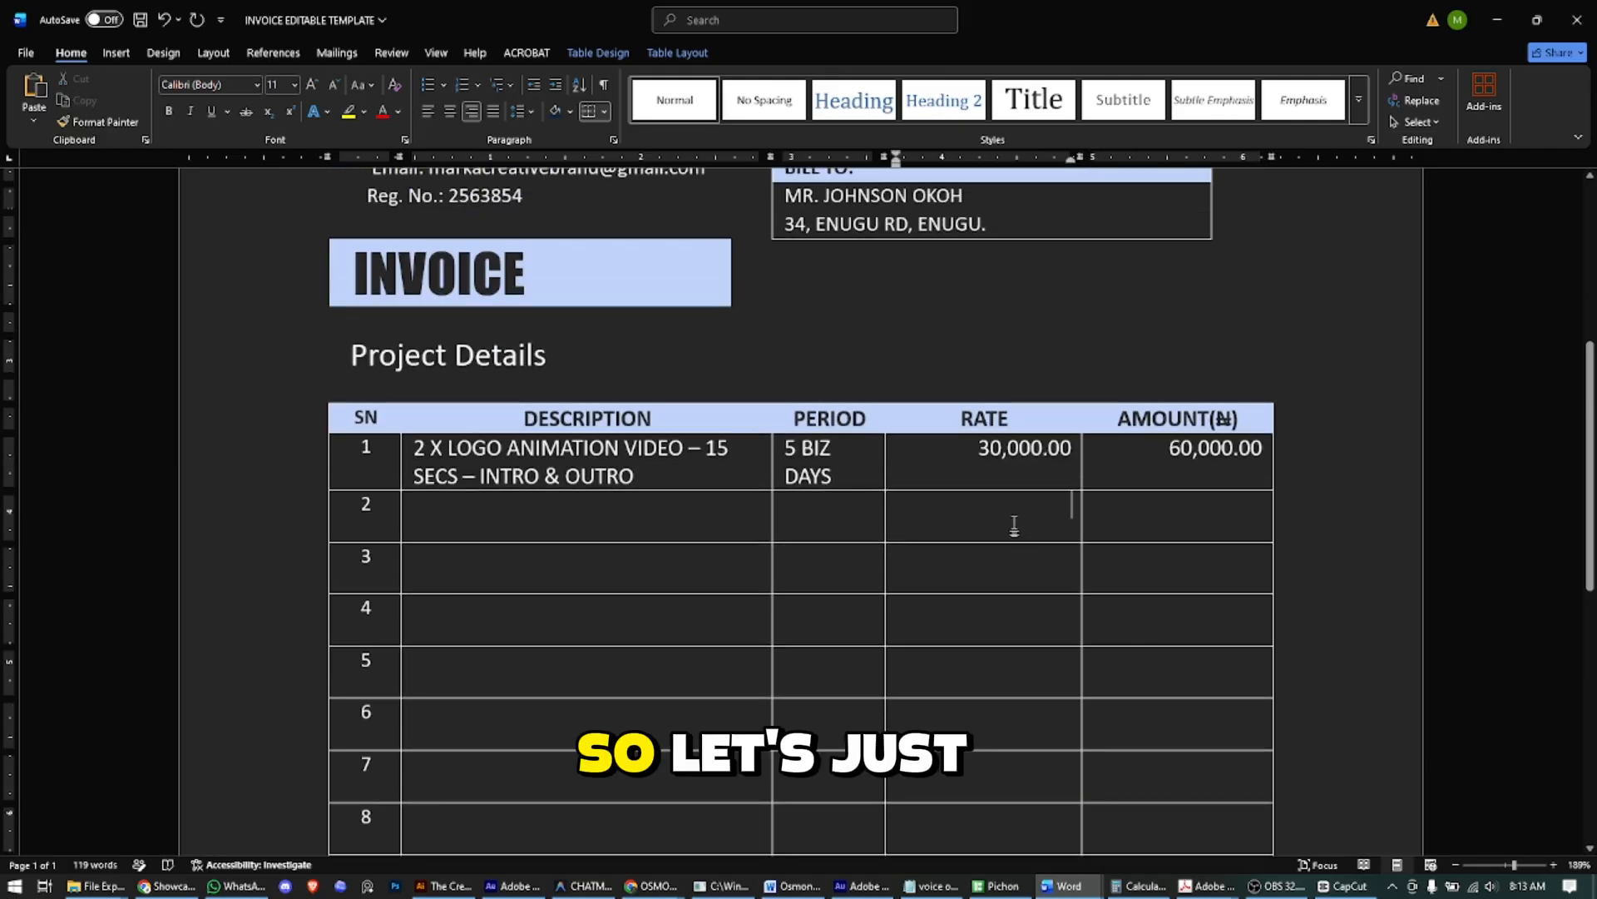
- Enter row 2's description '10 TEASER VIDEOS - 10 SECS EACH' and period '14 BIZ DAYS'
click(534, 517)
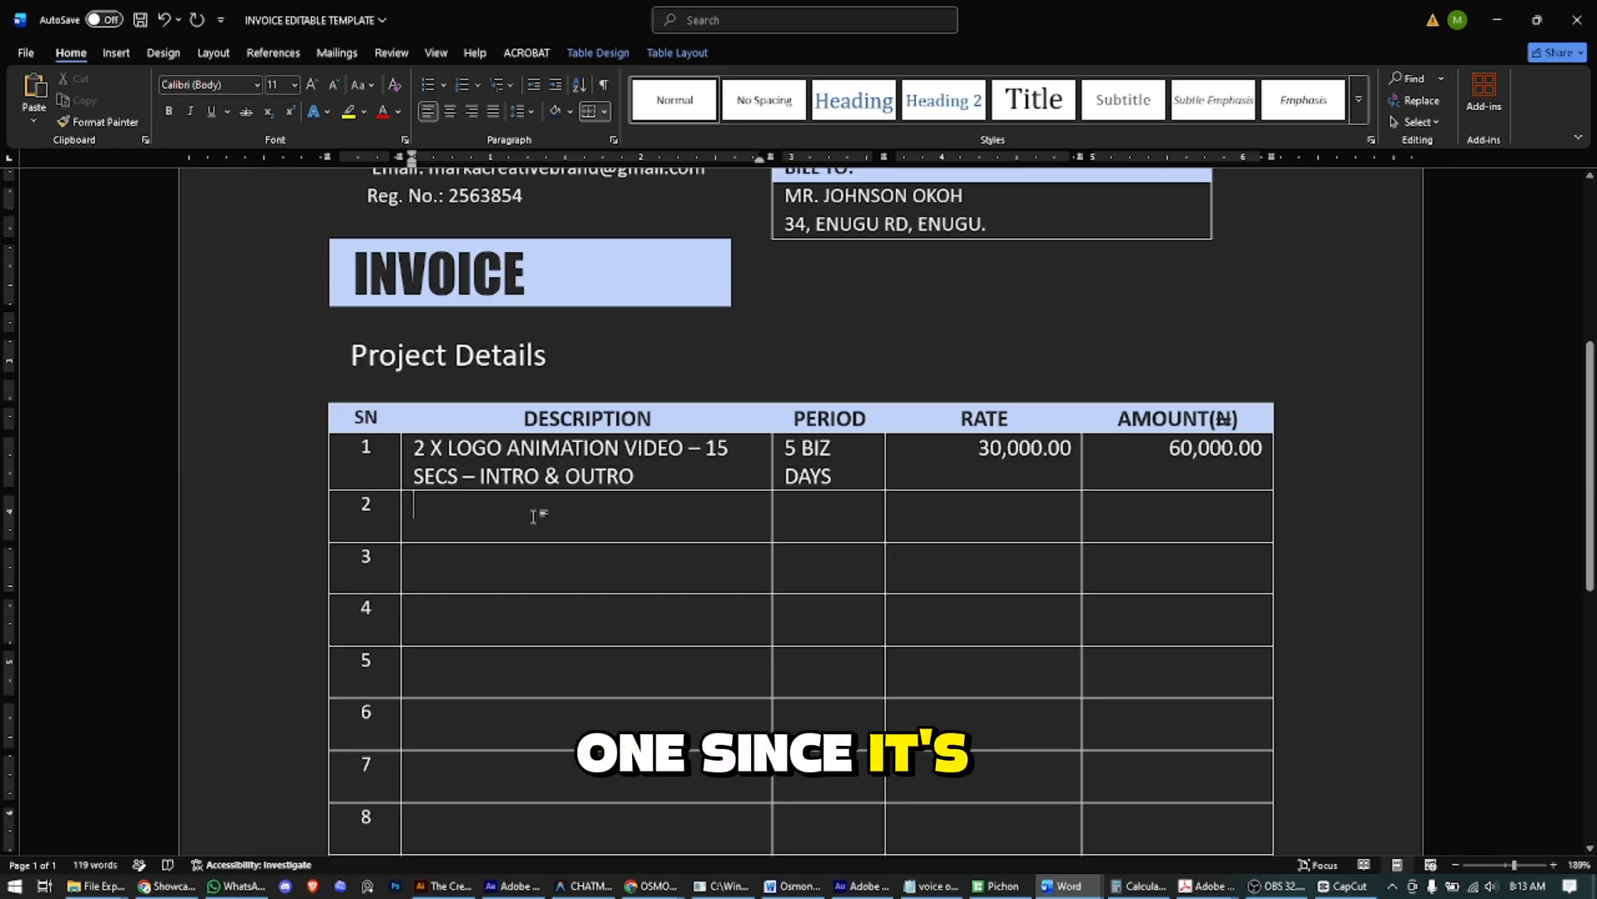
text(10 )
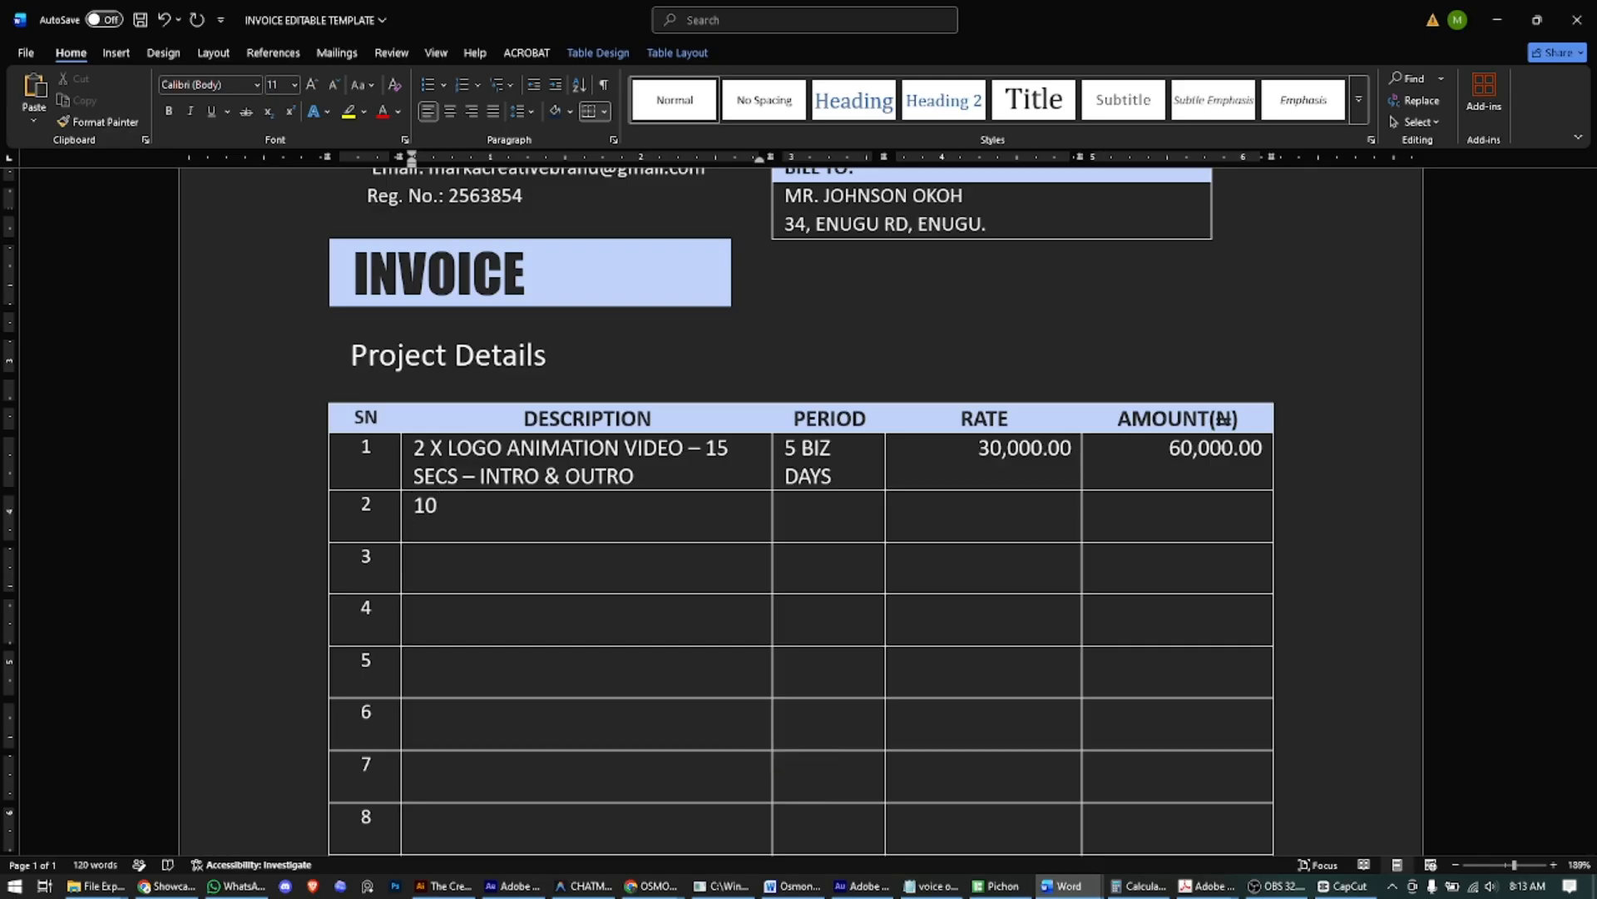
text(TEASER VIDE)
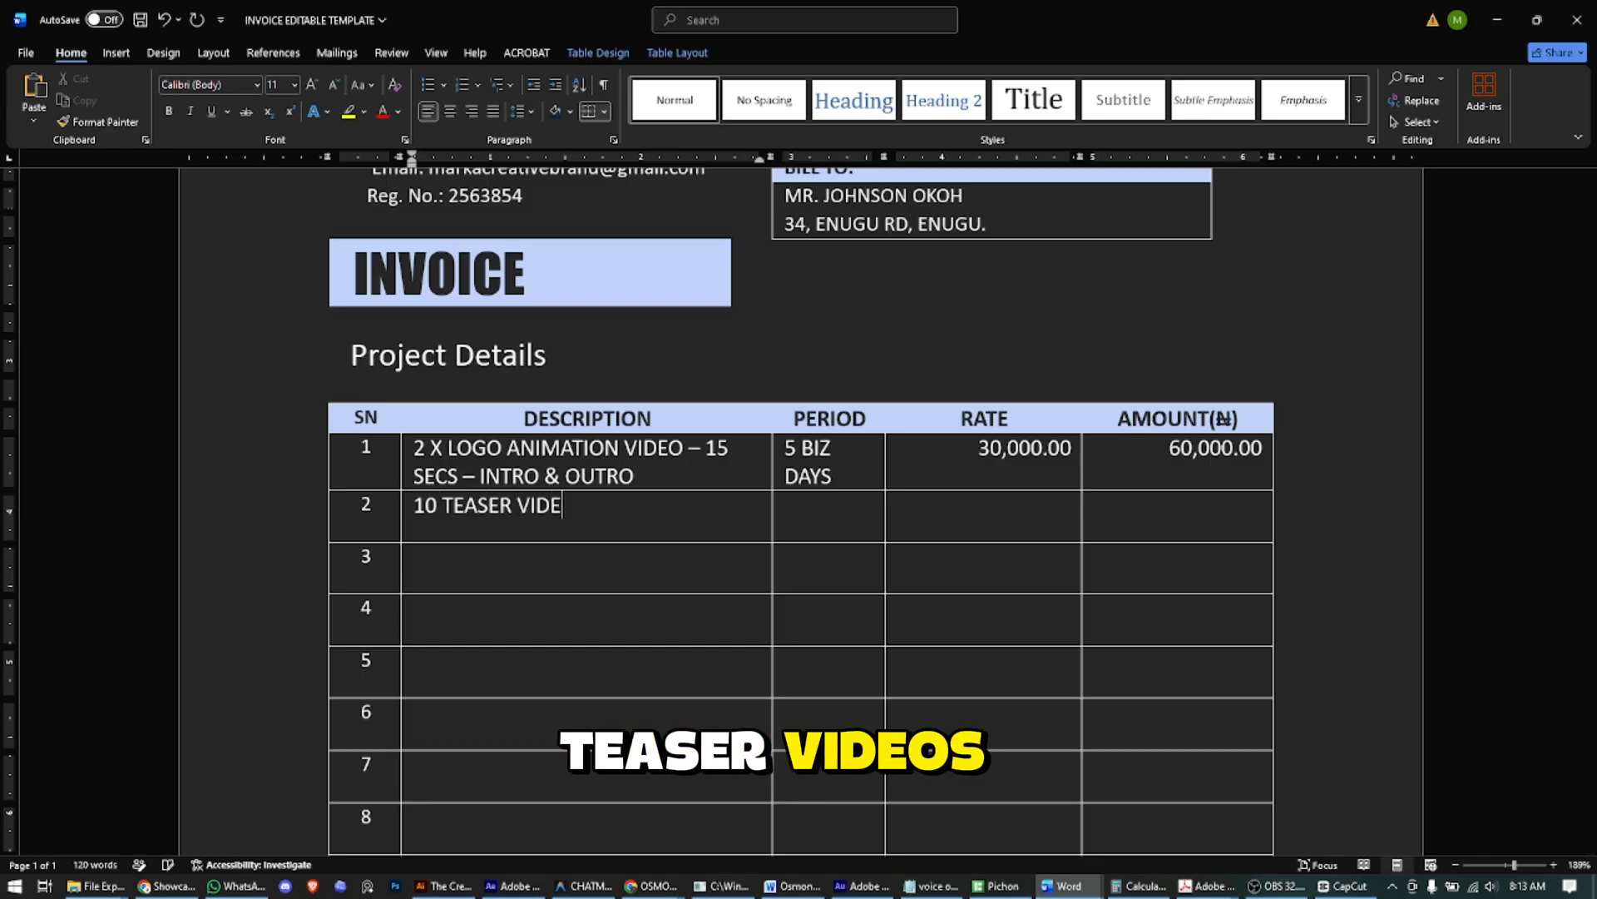
text(OS)
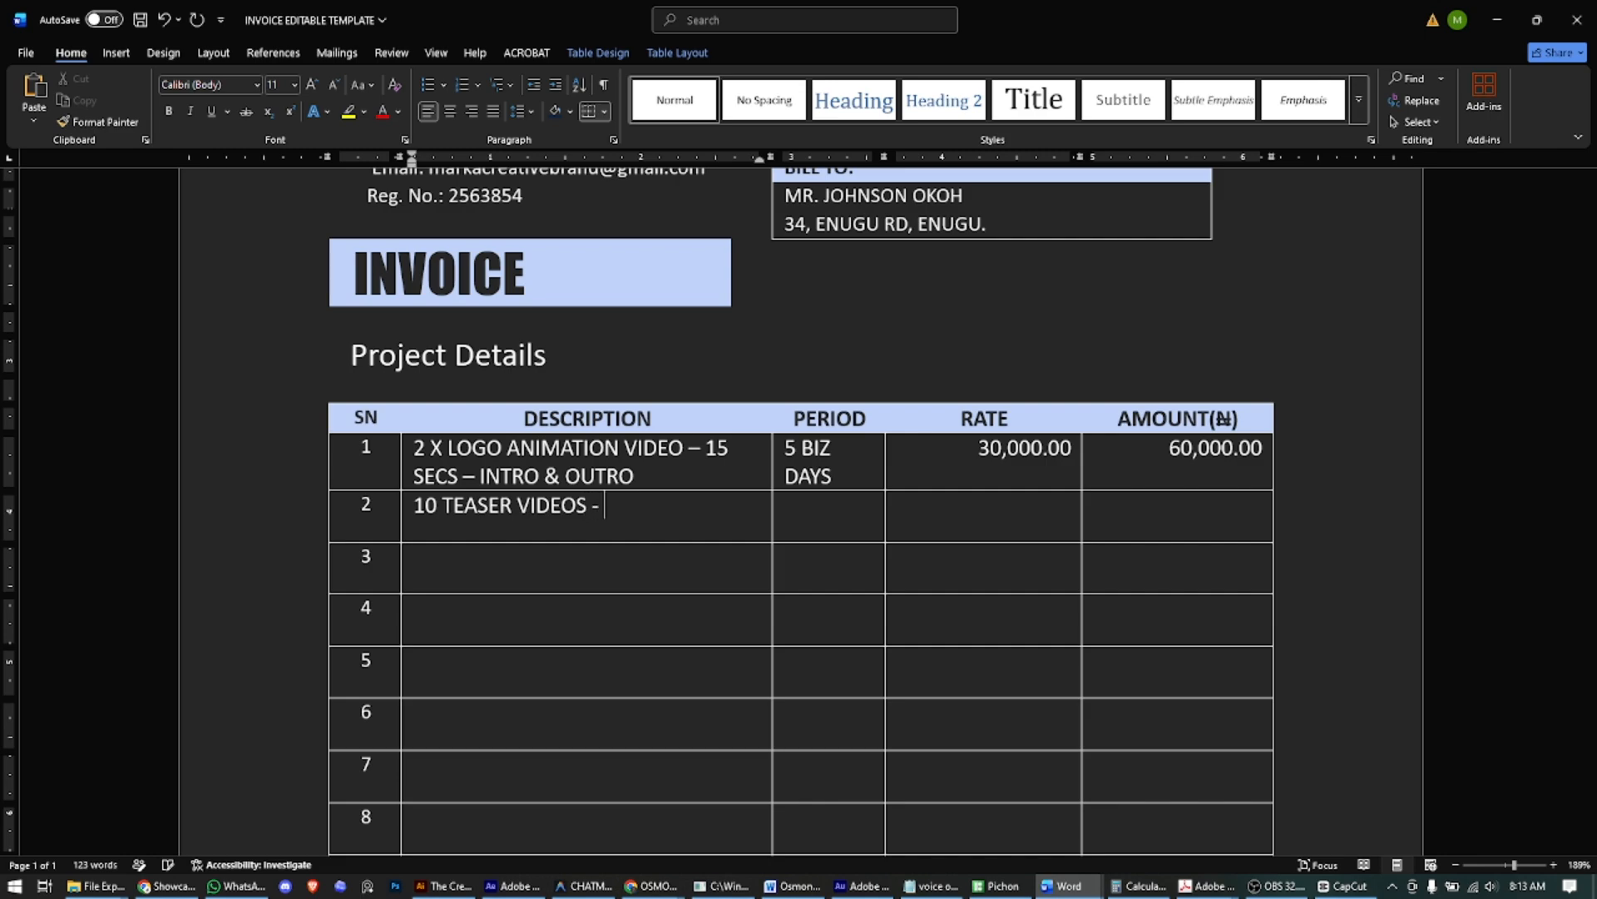
text( - 10S)
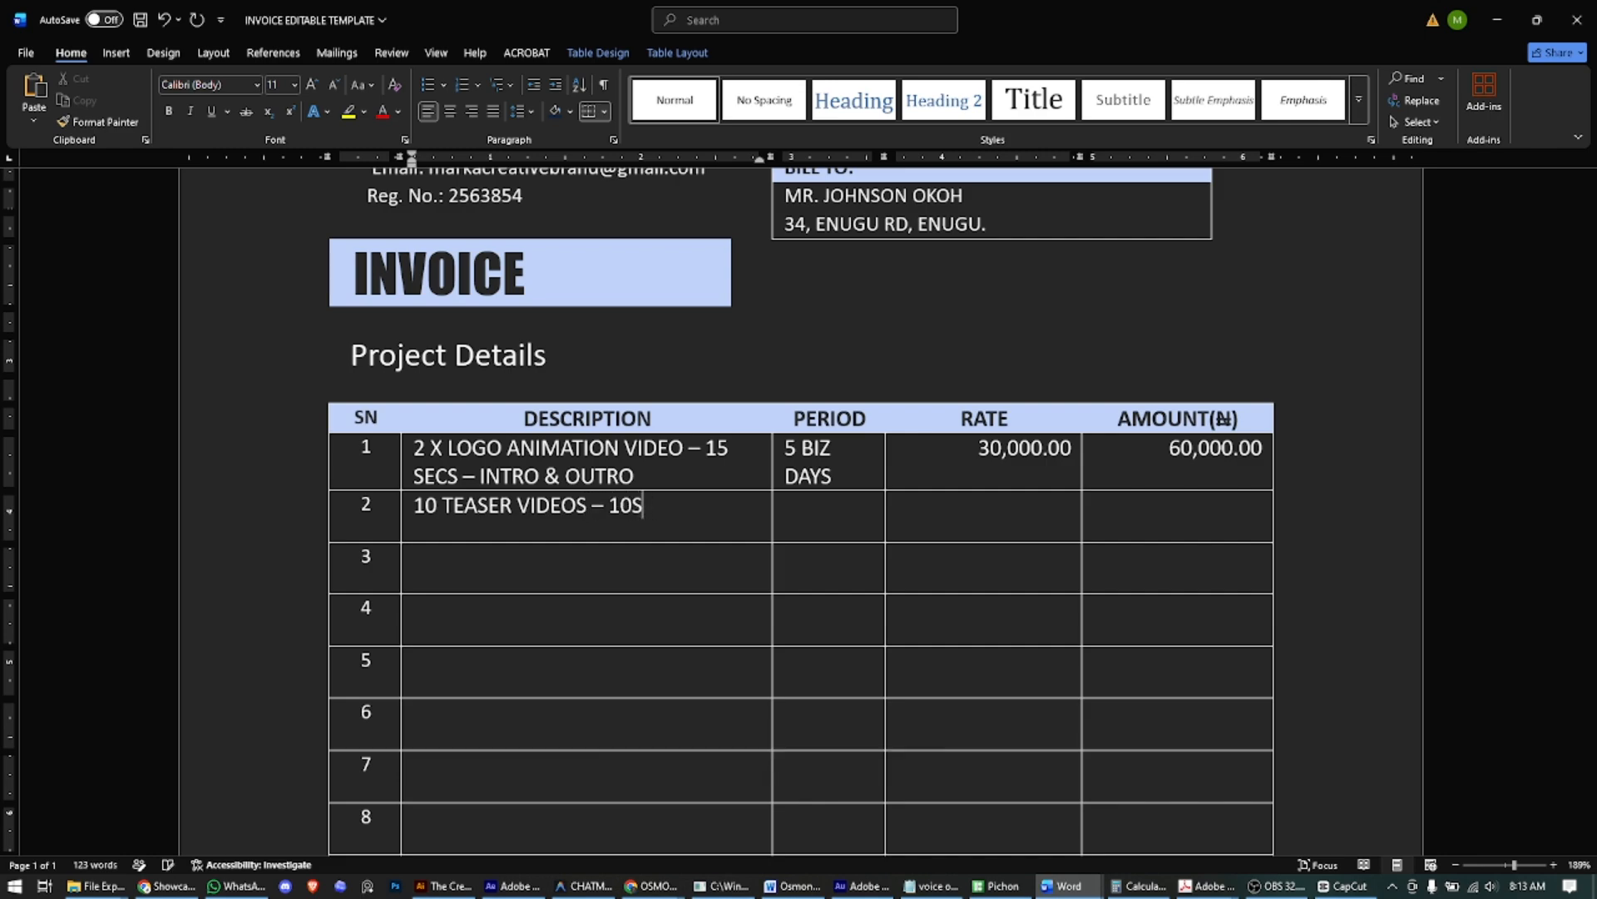
key(BackSpace)
text(SECS EACH)
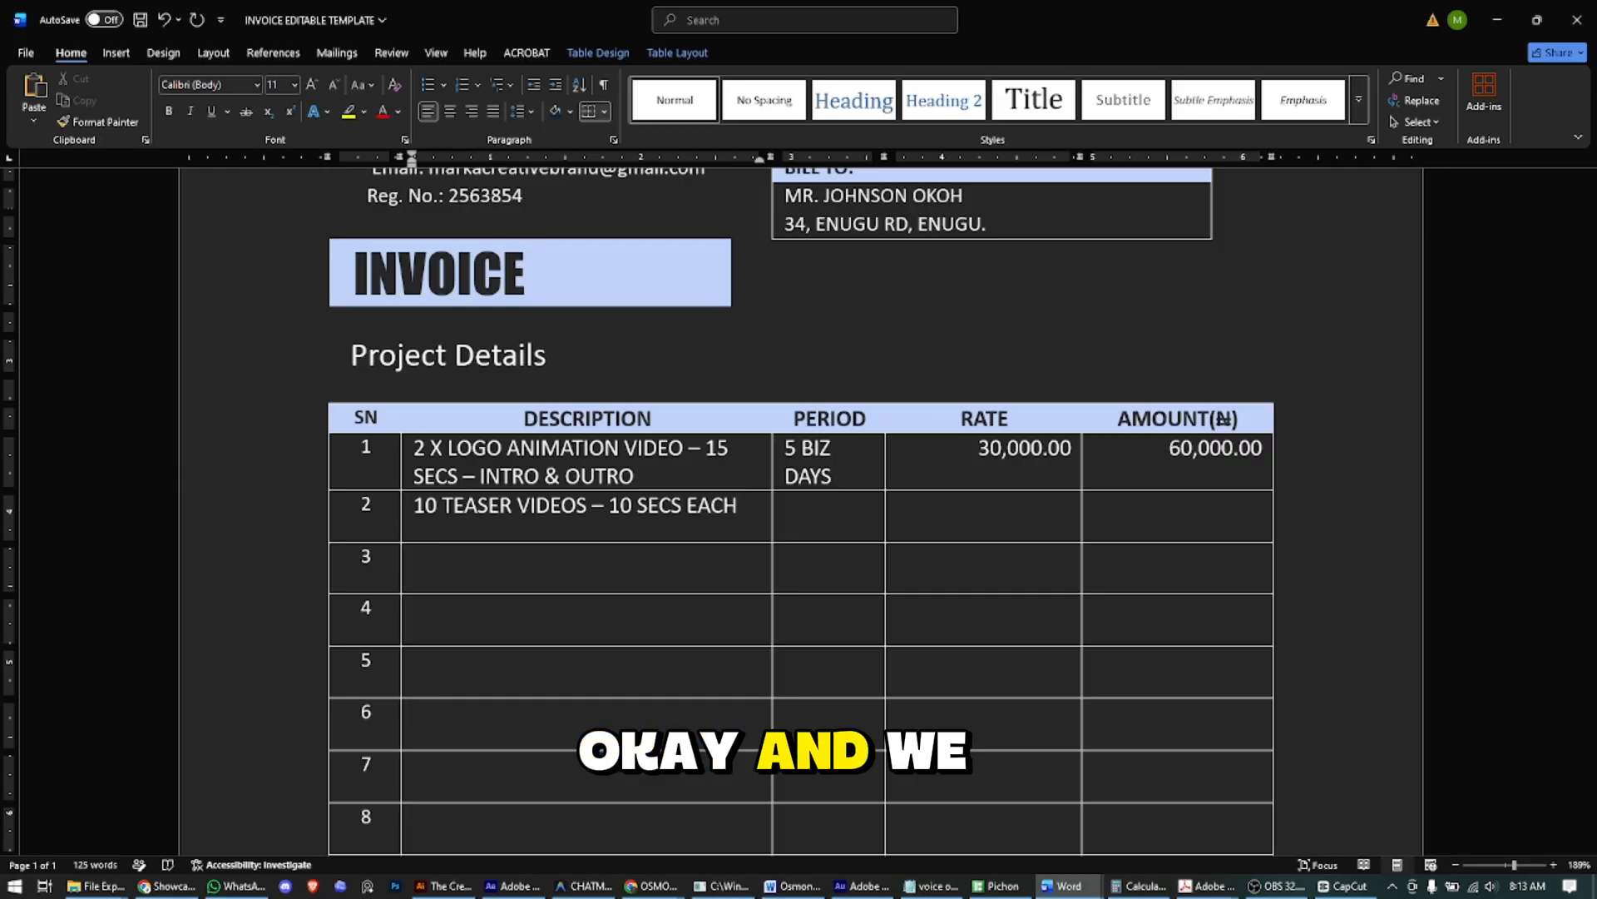
click(785, 505)
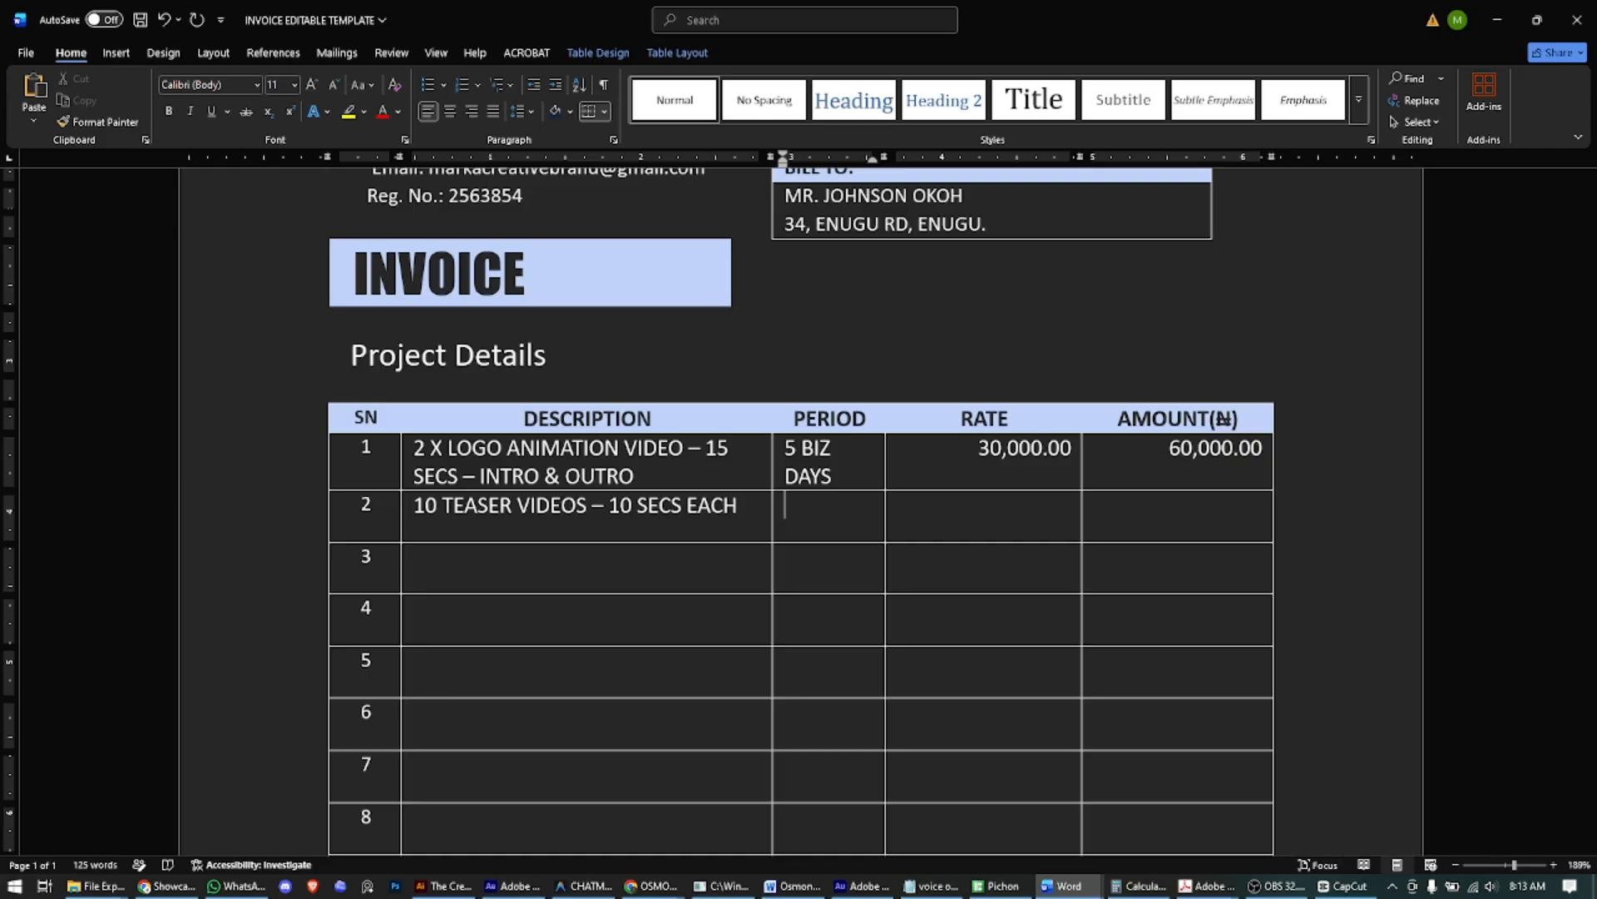
text(1)
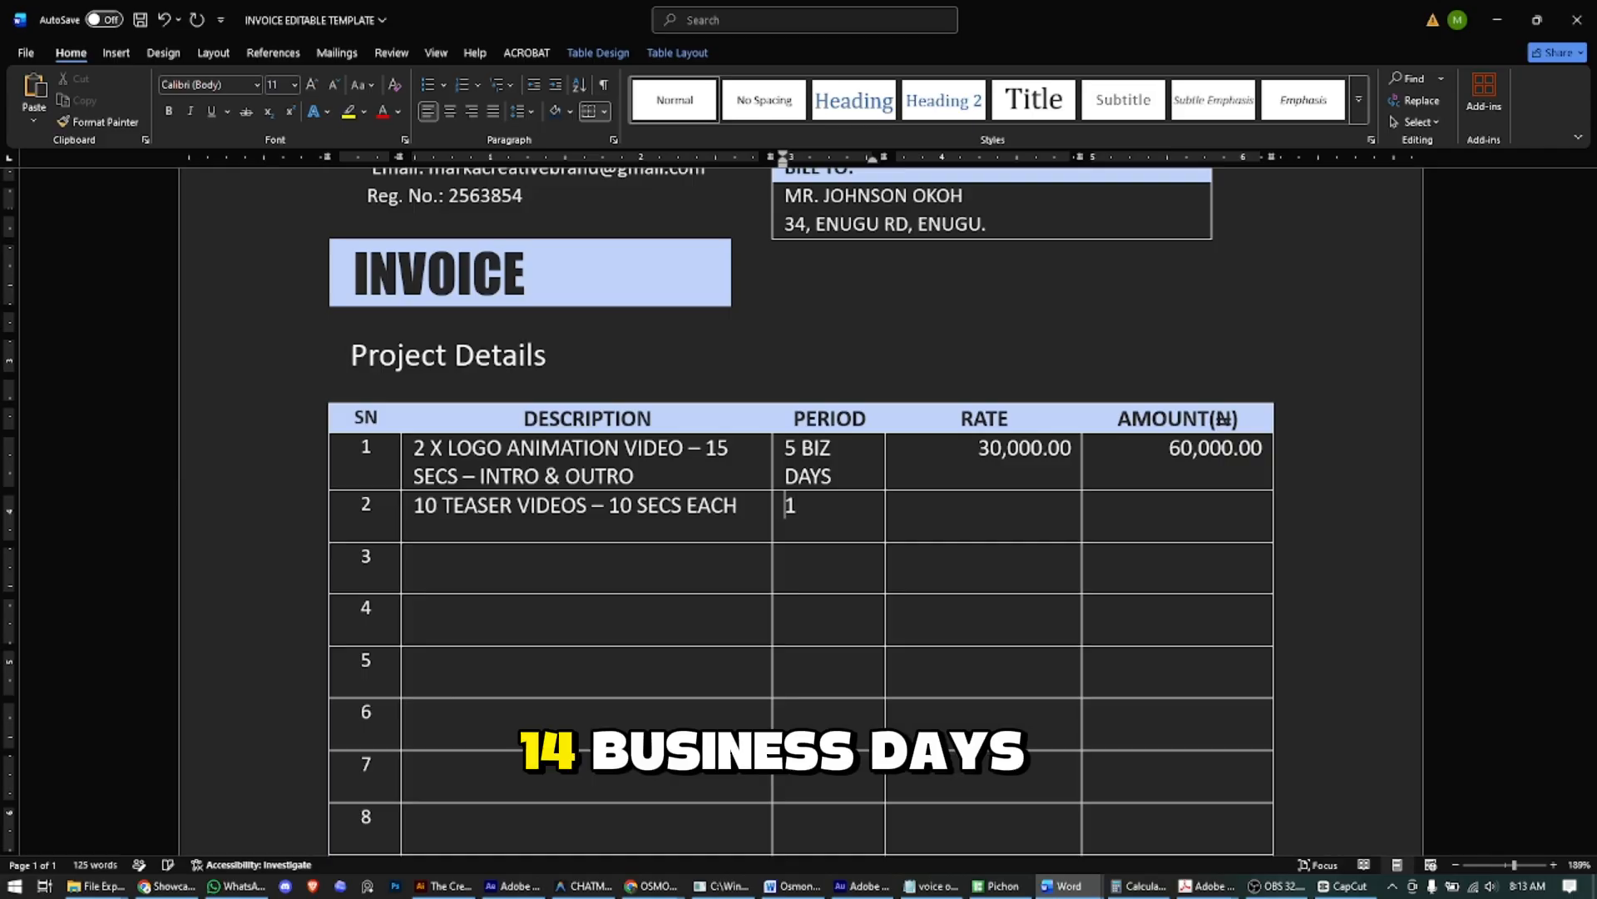
text(4 BIZ DAYS)
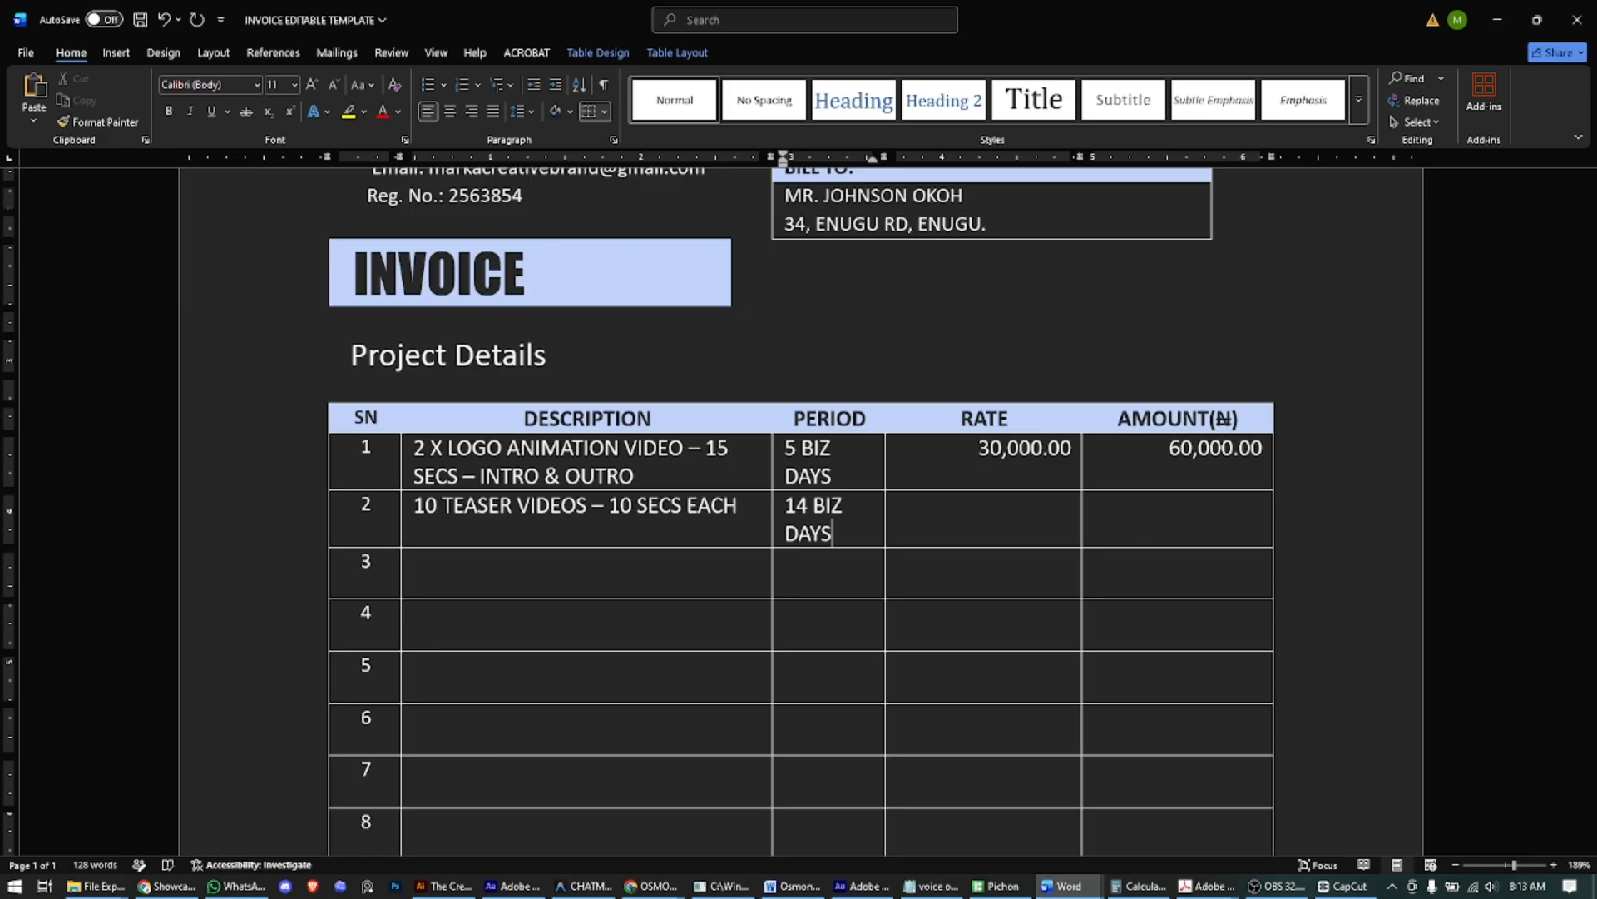
- Give row 2 a rate of 25,000.00 and an amount of 250,000.00
click(1071, 504)
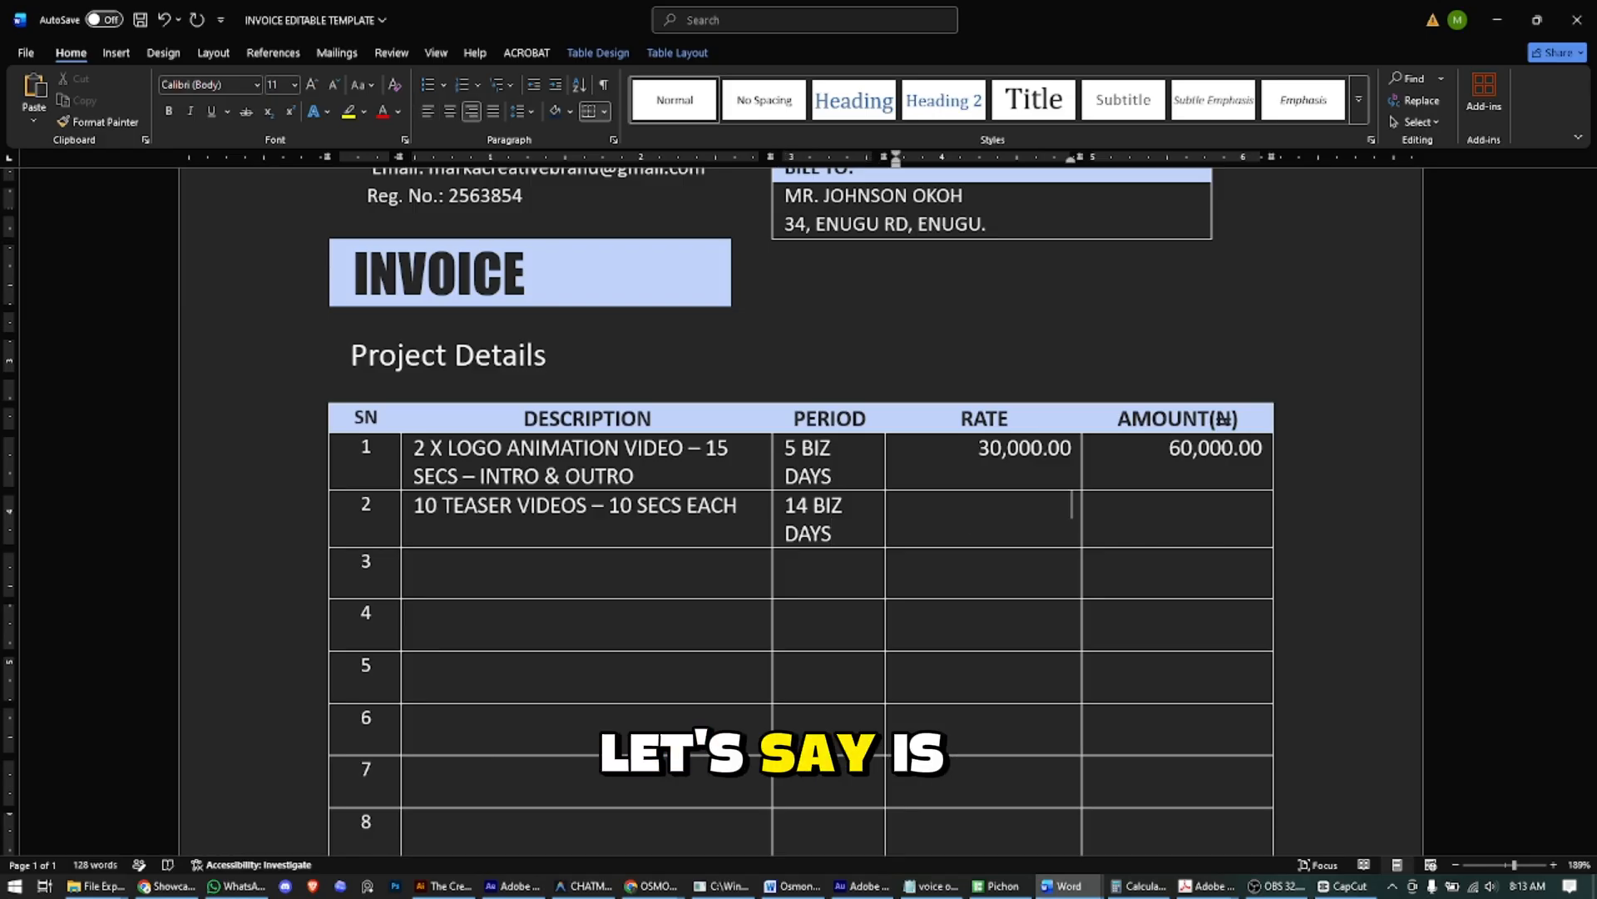
text(25,)
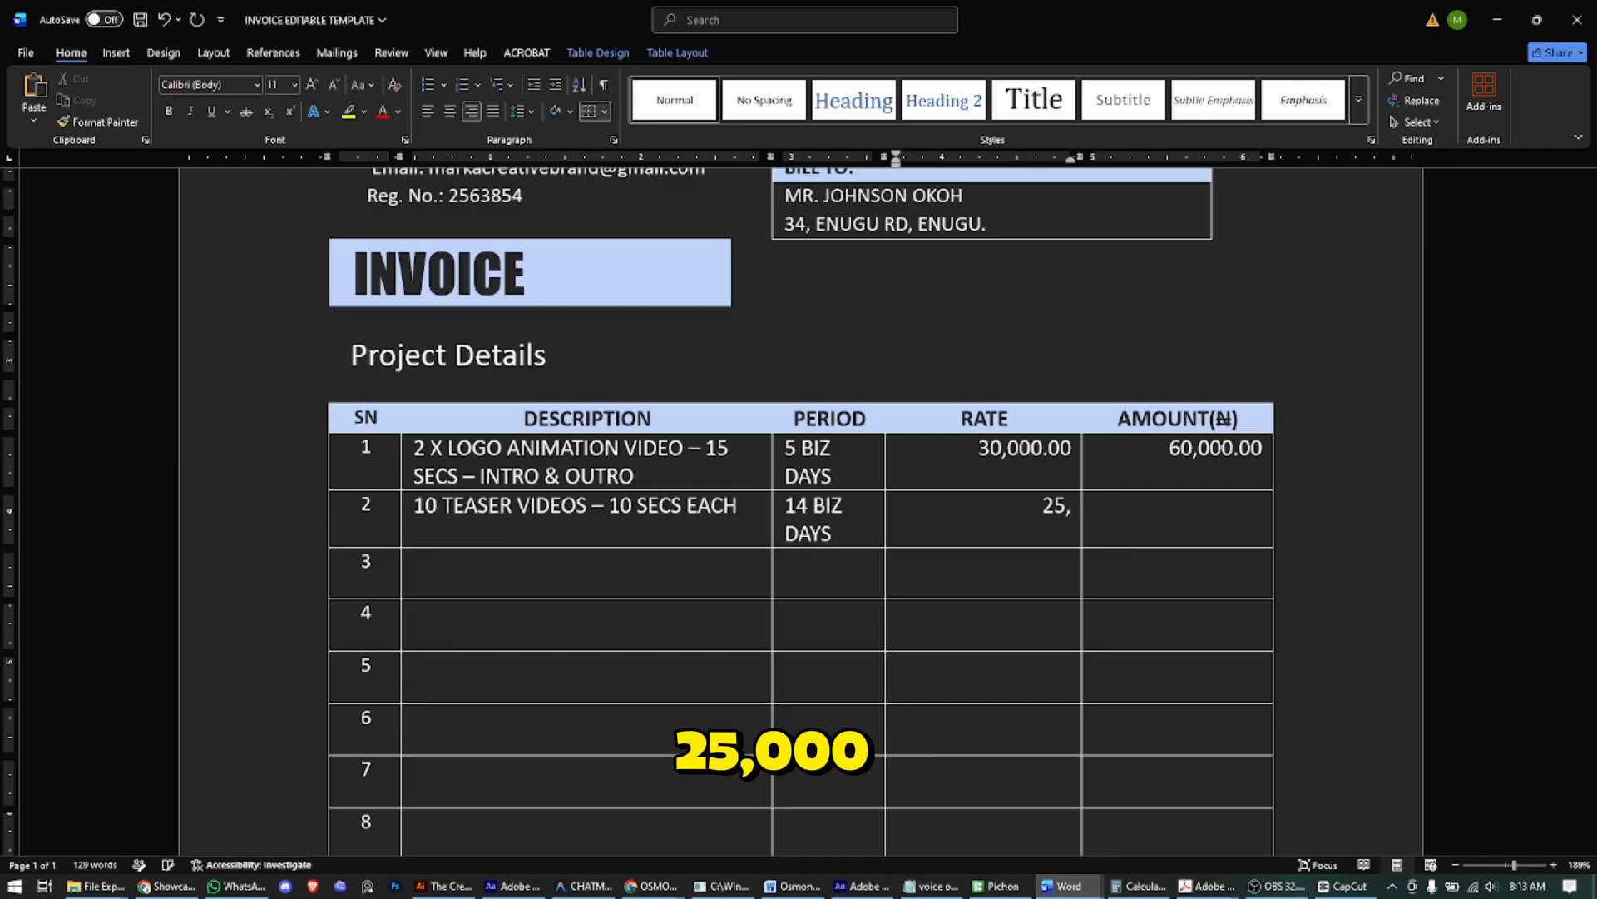
text(0000.00)
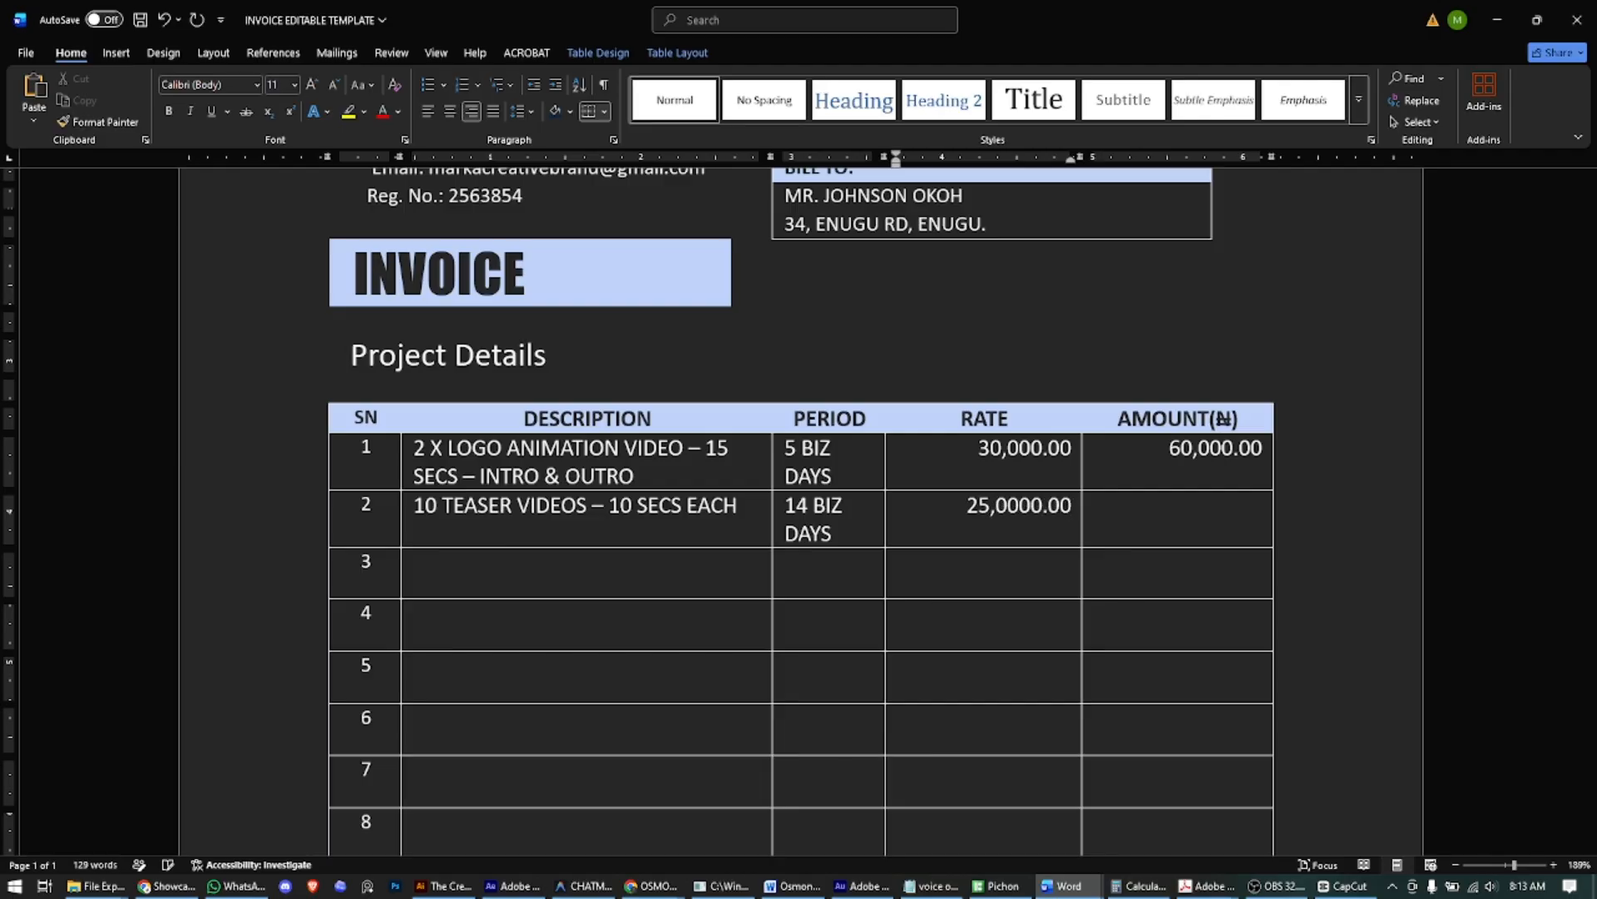
key(Tab)
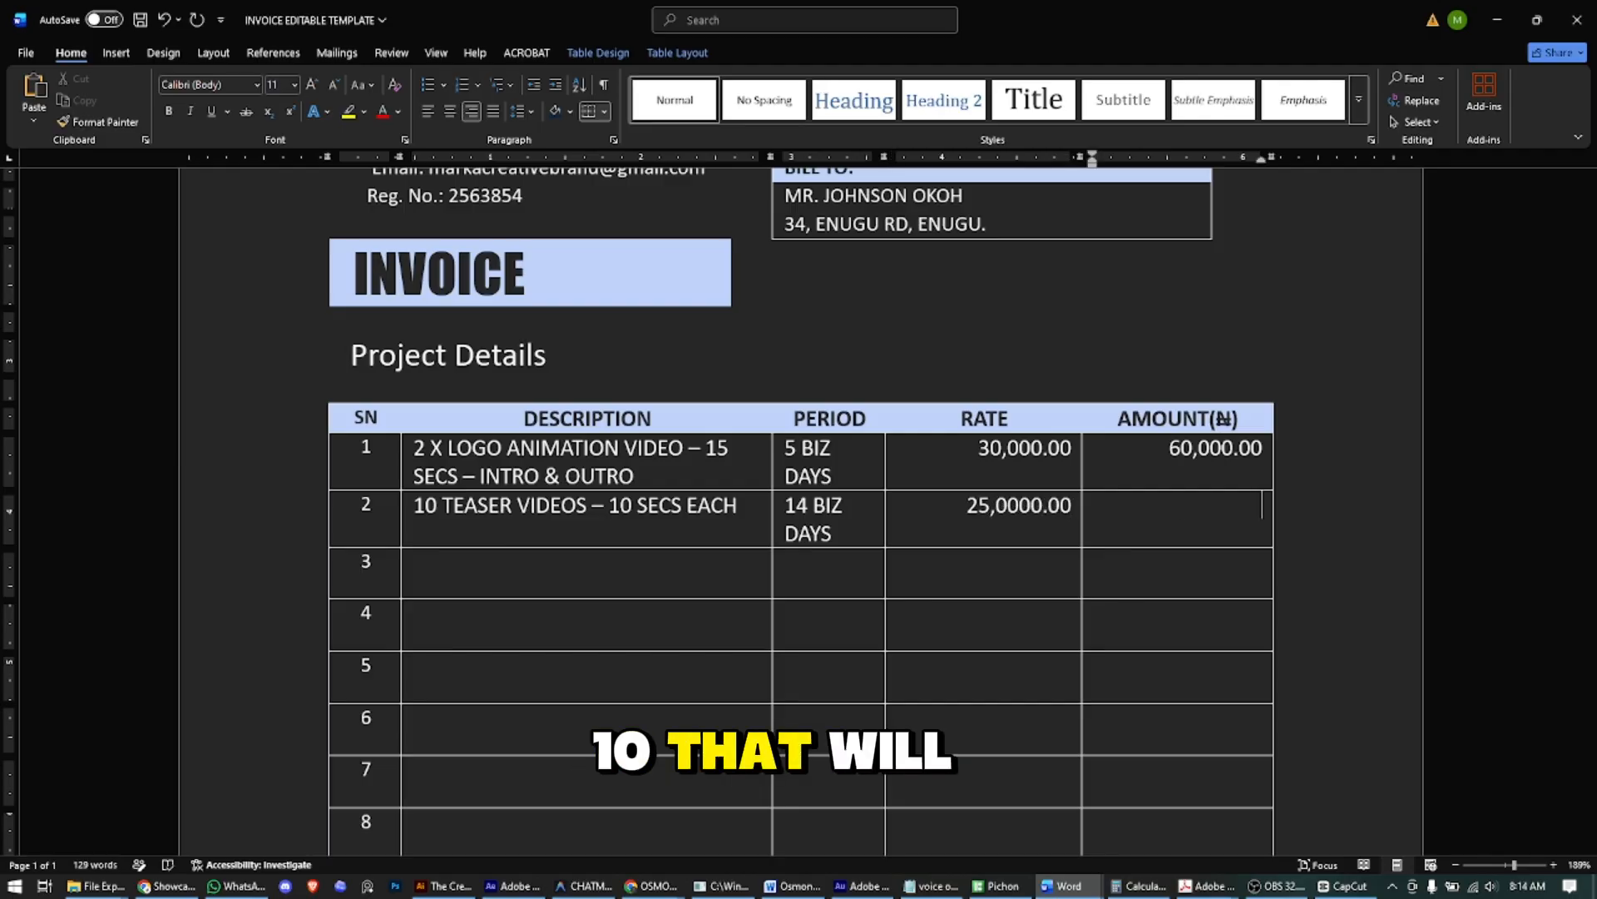
key(Left)
key(Left)
key(Left)
key(Left)
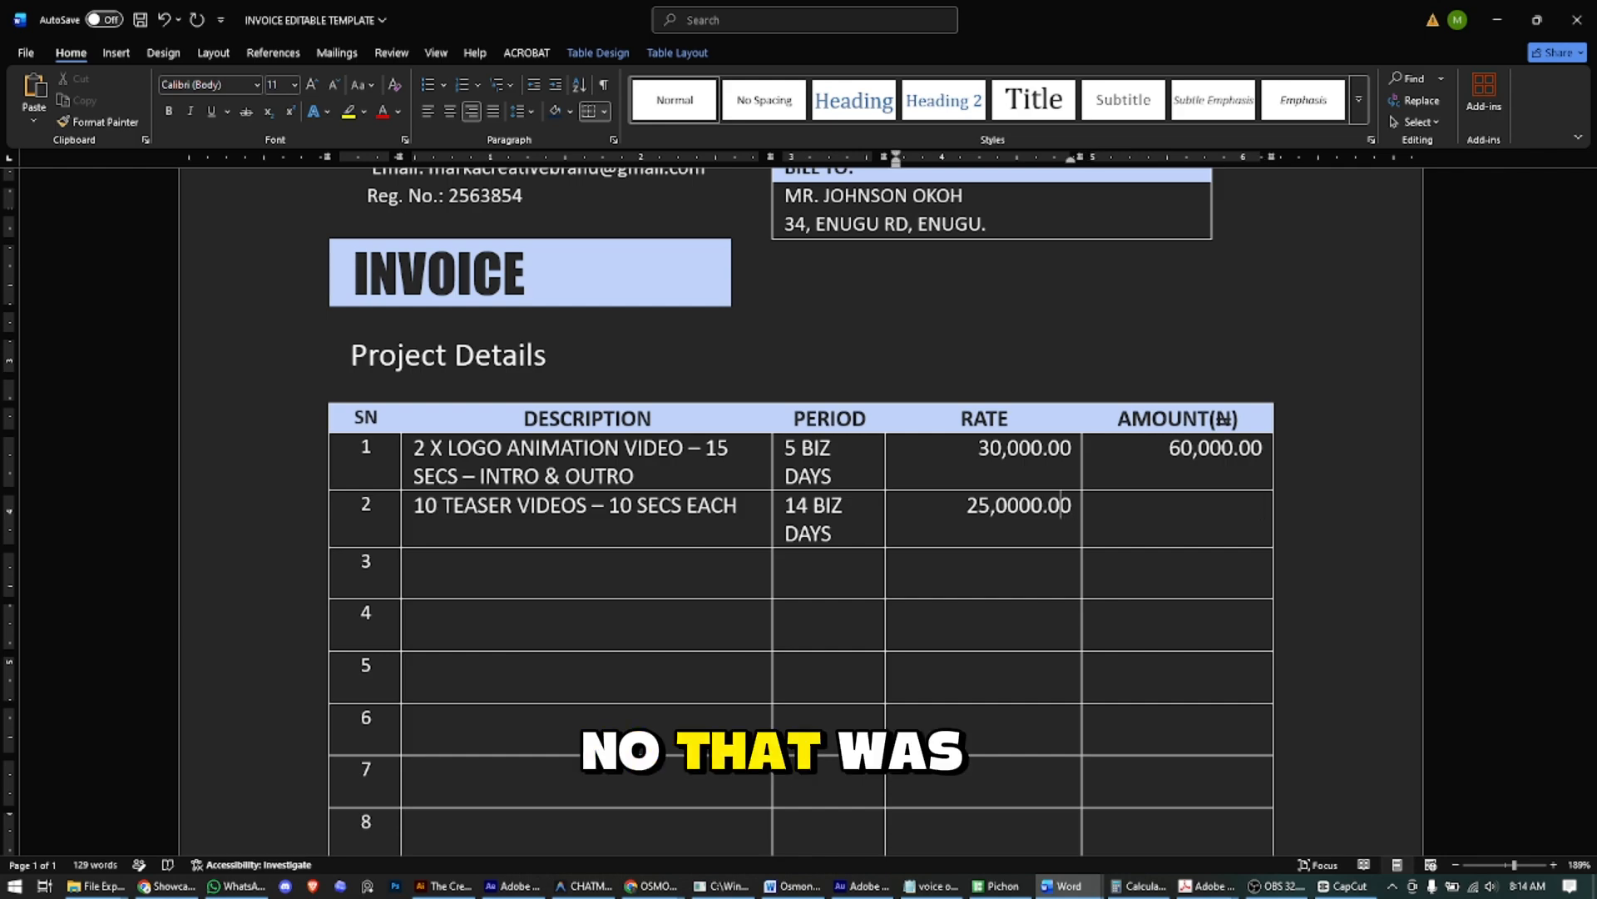
key(BackSpace)
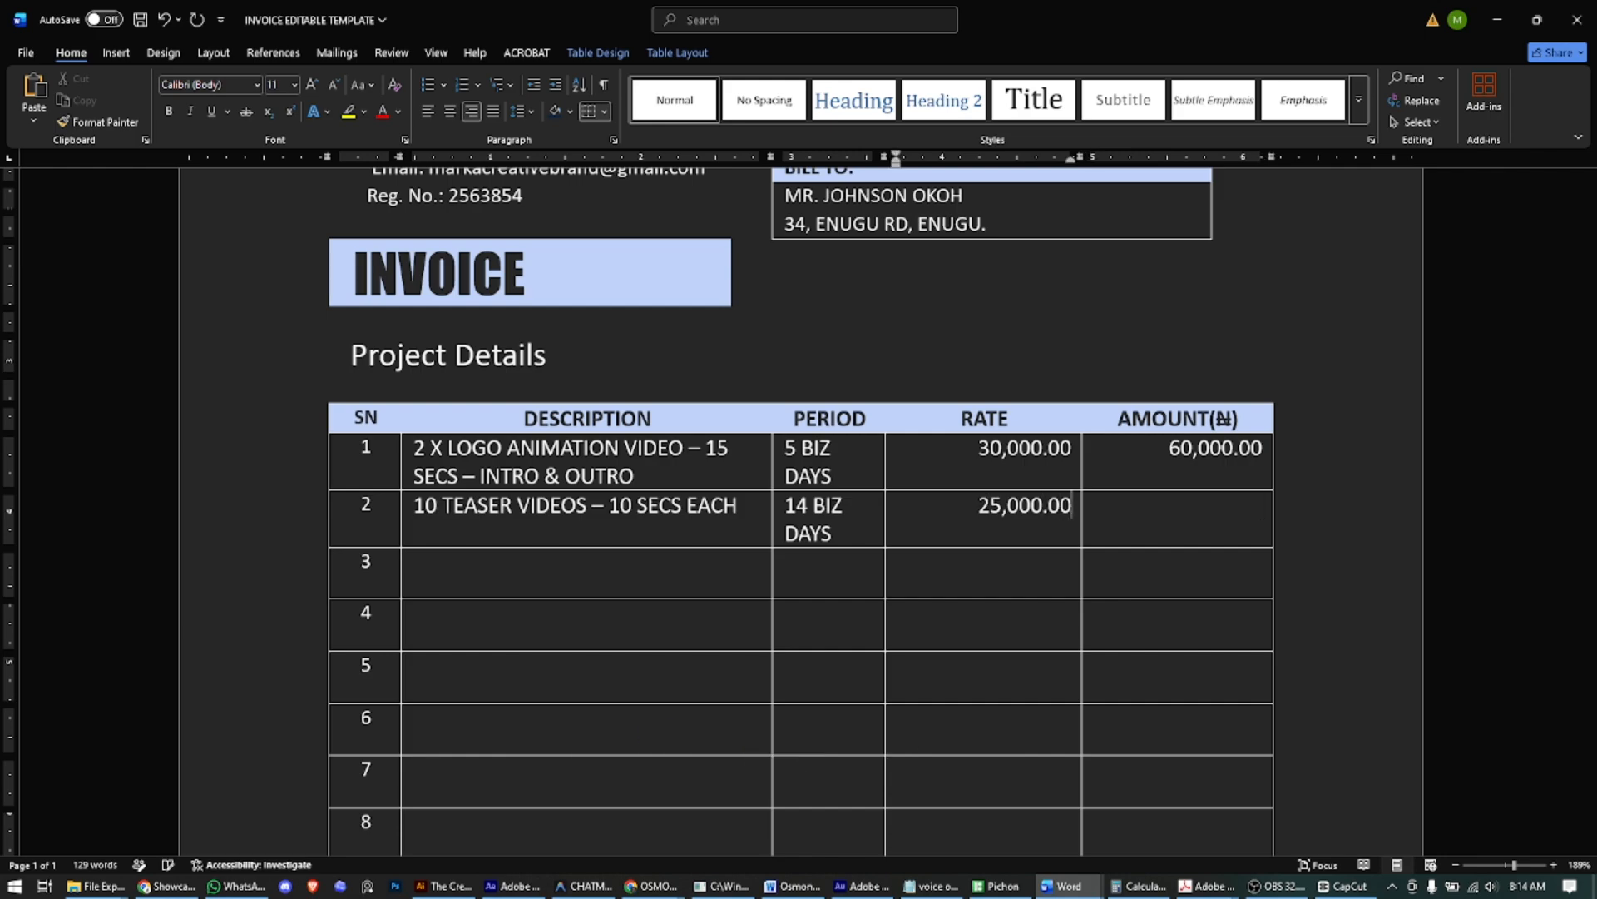
key(Tab)
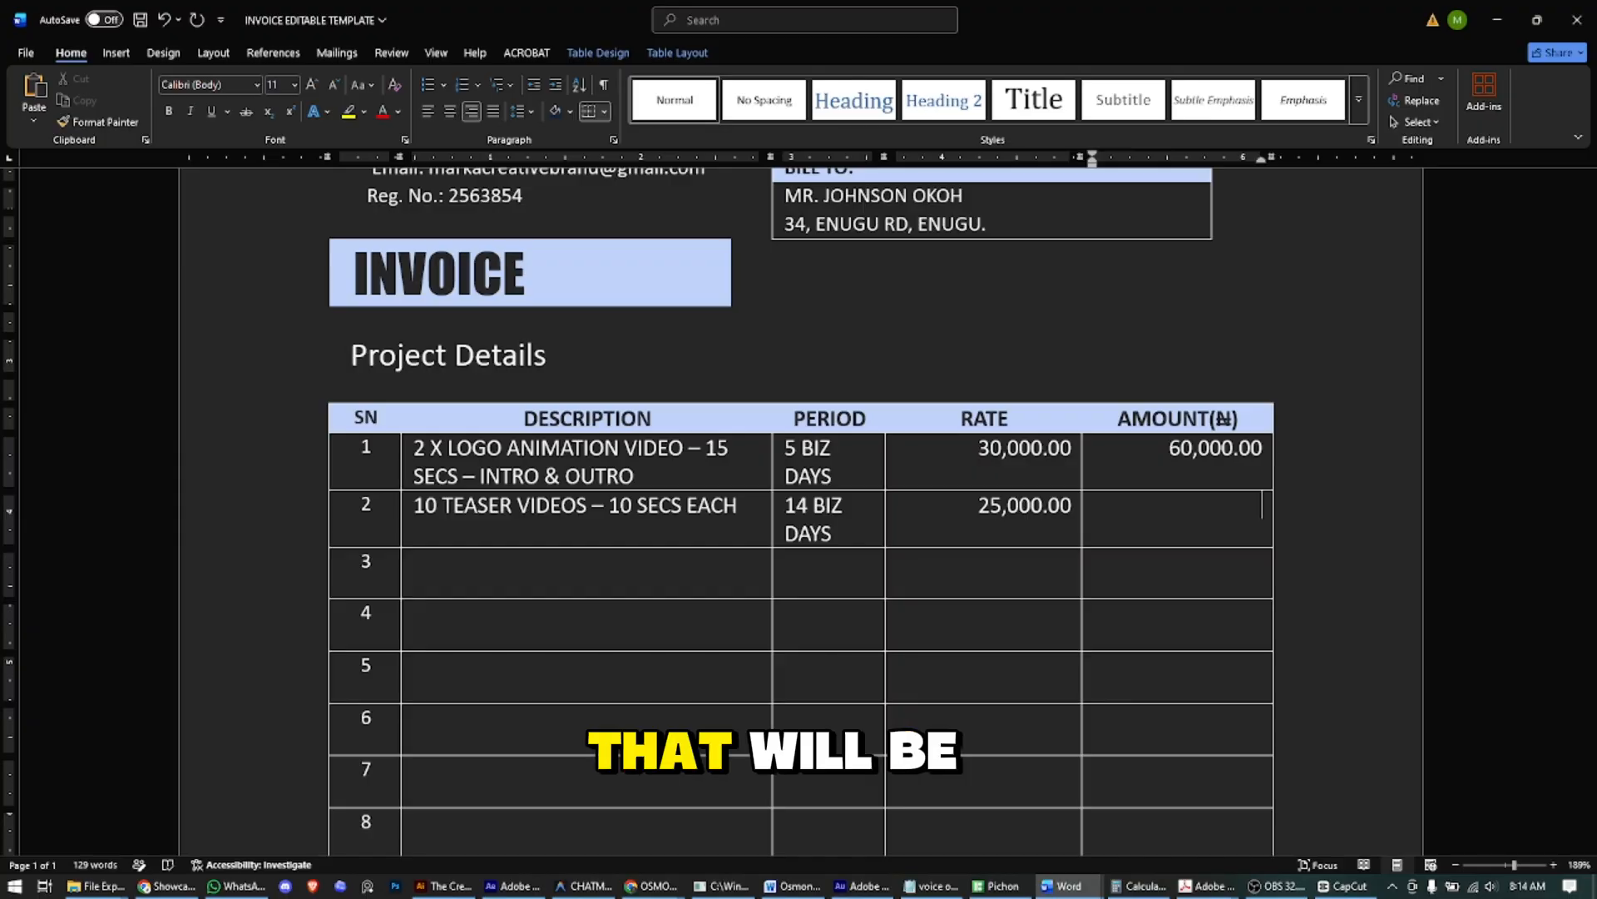
text(250,000)
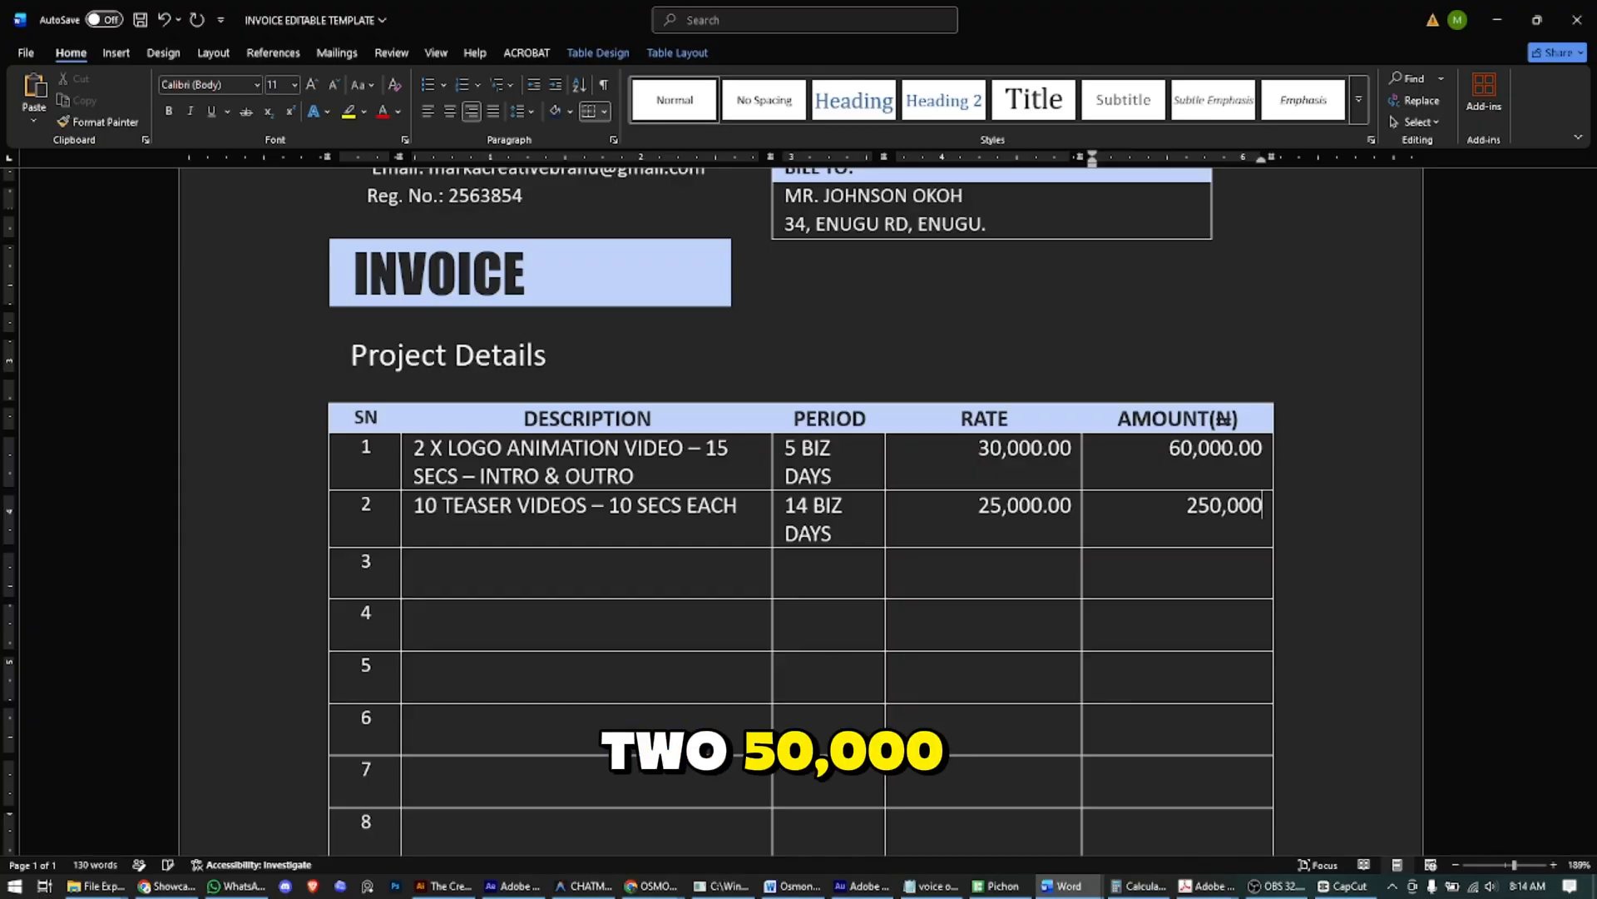
text(.00)
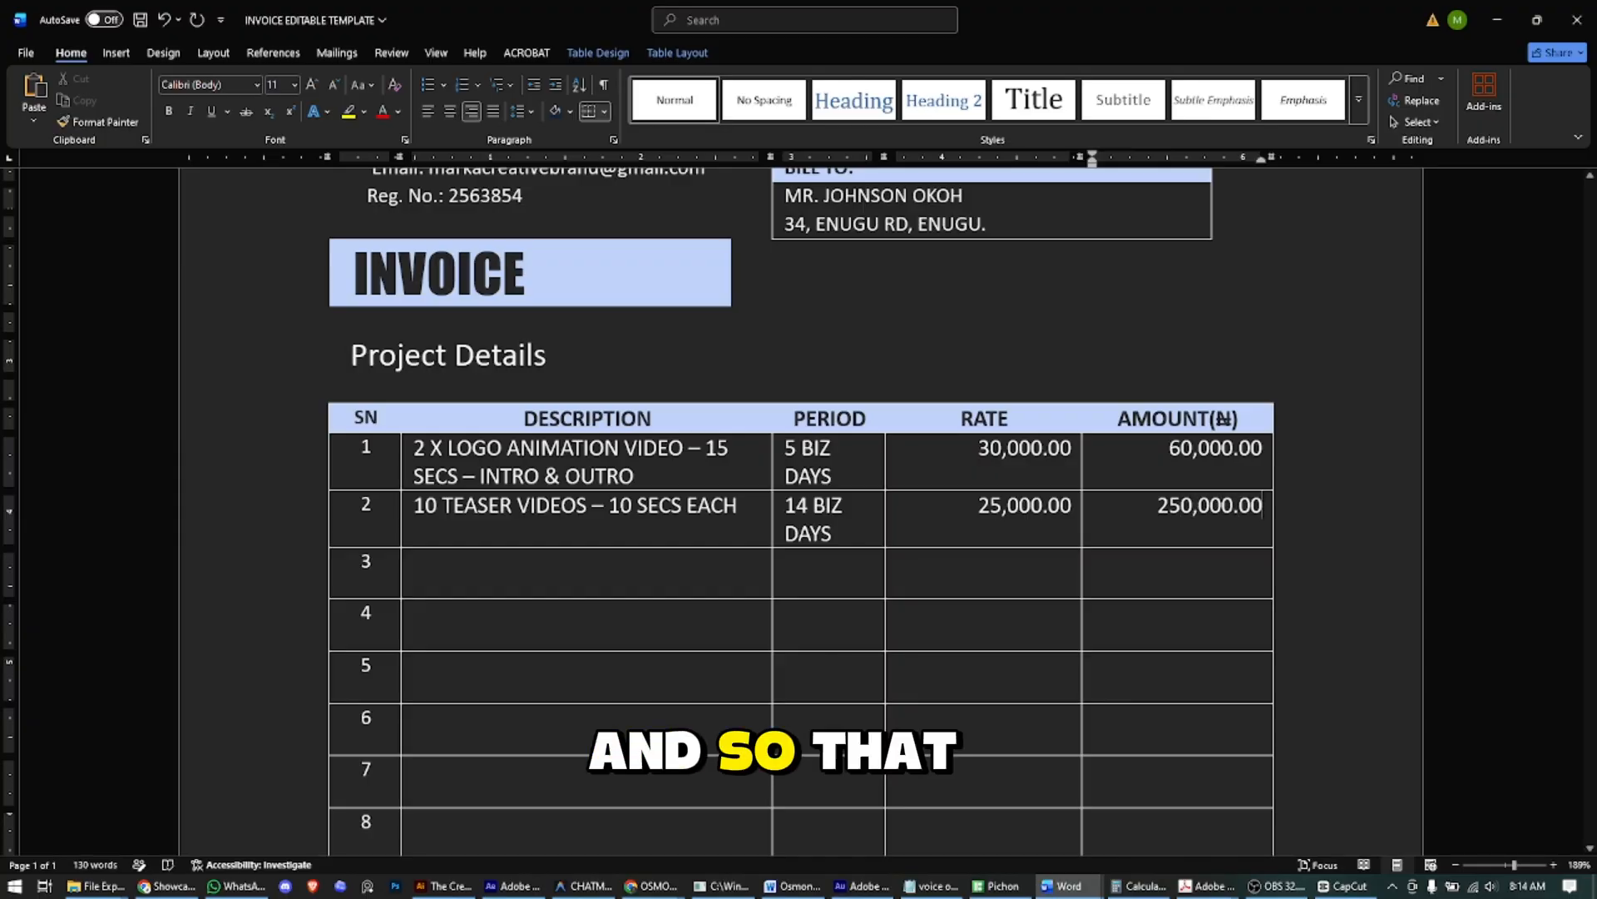
- Edit the SUB-TOTAL figure's digits so it reads N310,000.00
scroll(442, 599, down, 2)
scroll(973, 506, down, 3)
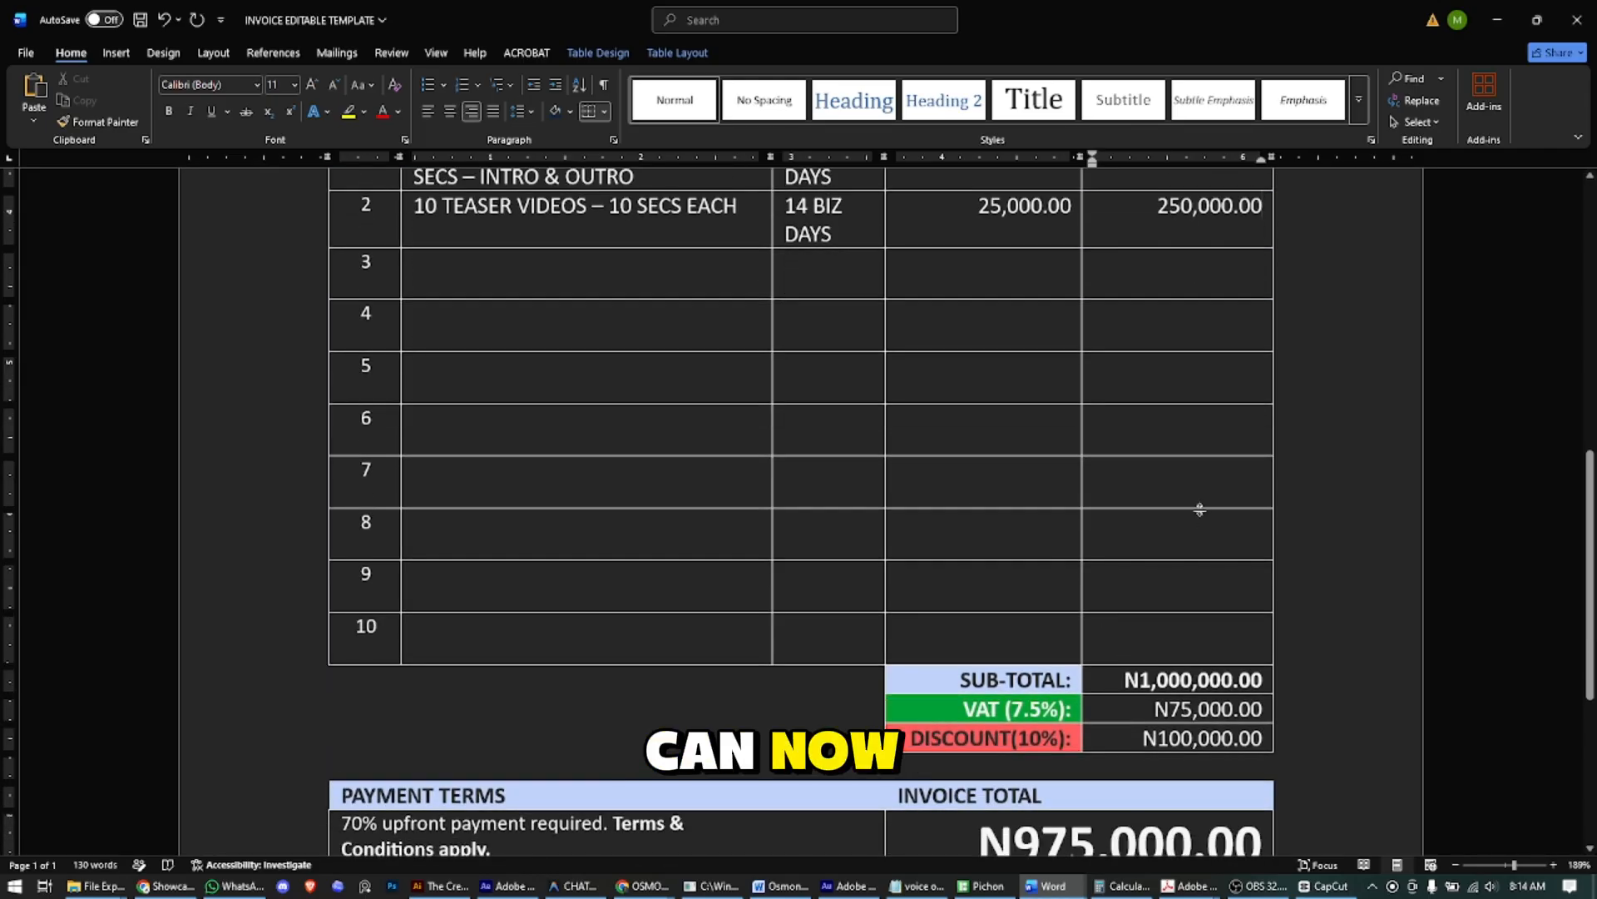
scroll(1207, 399, up, 1)
scroll(1215, 529, down, 2)
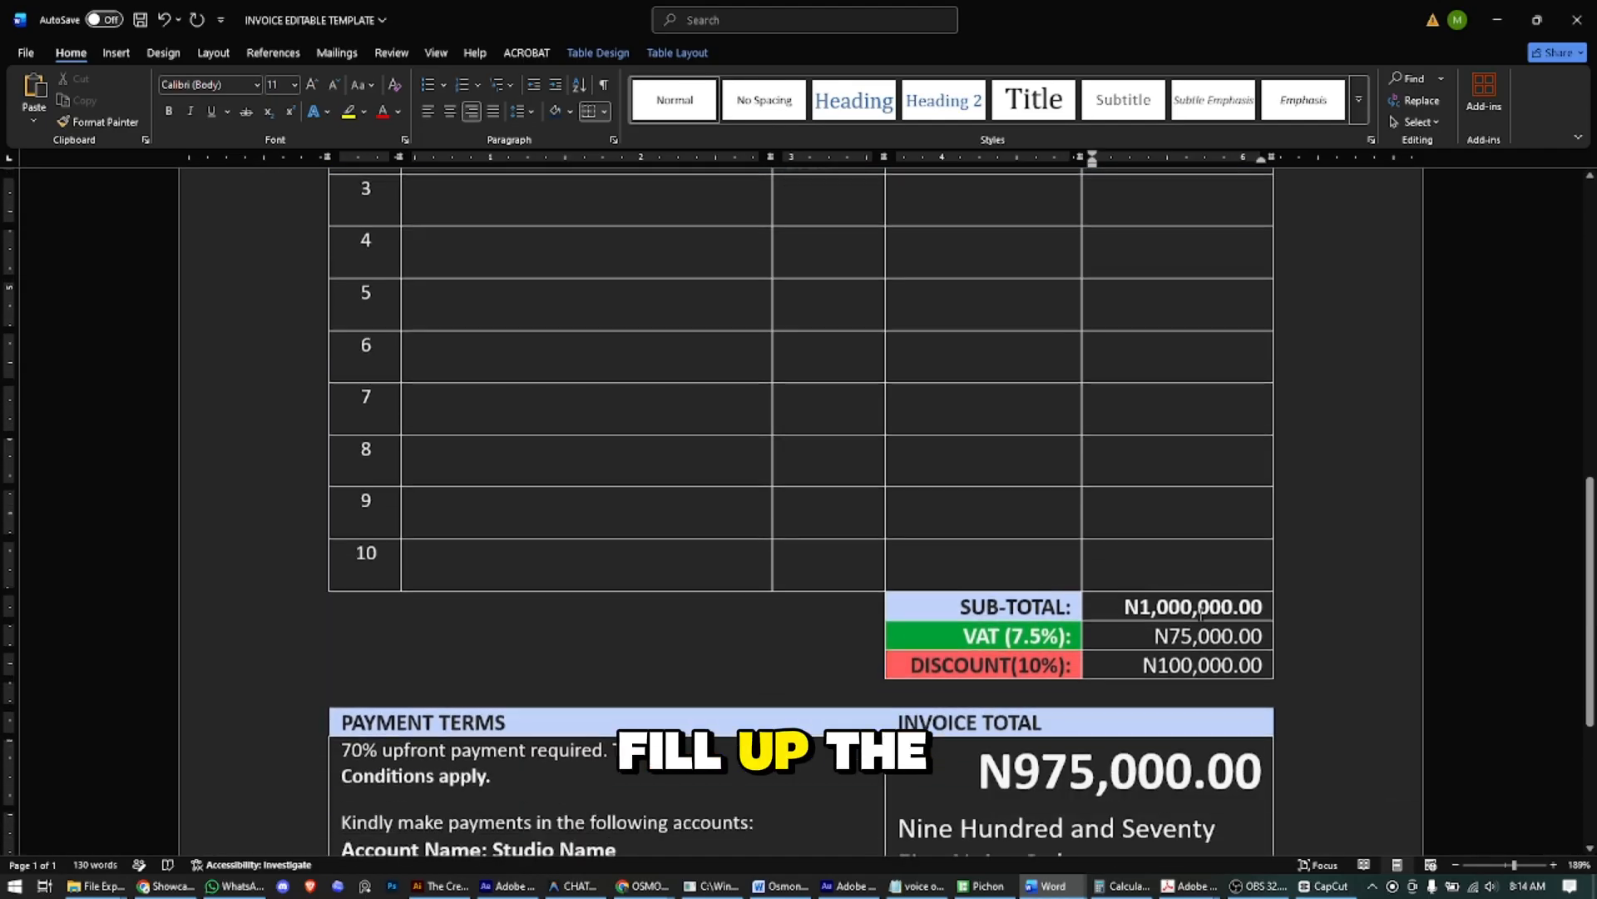
click(1140, 606)
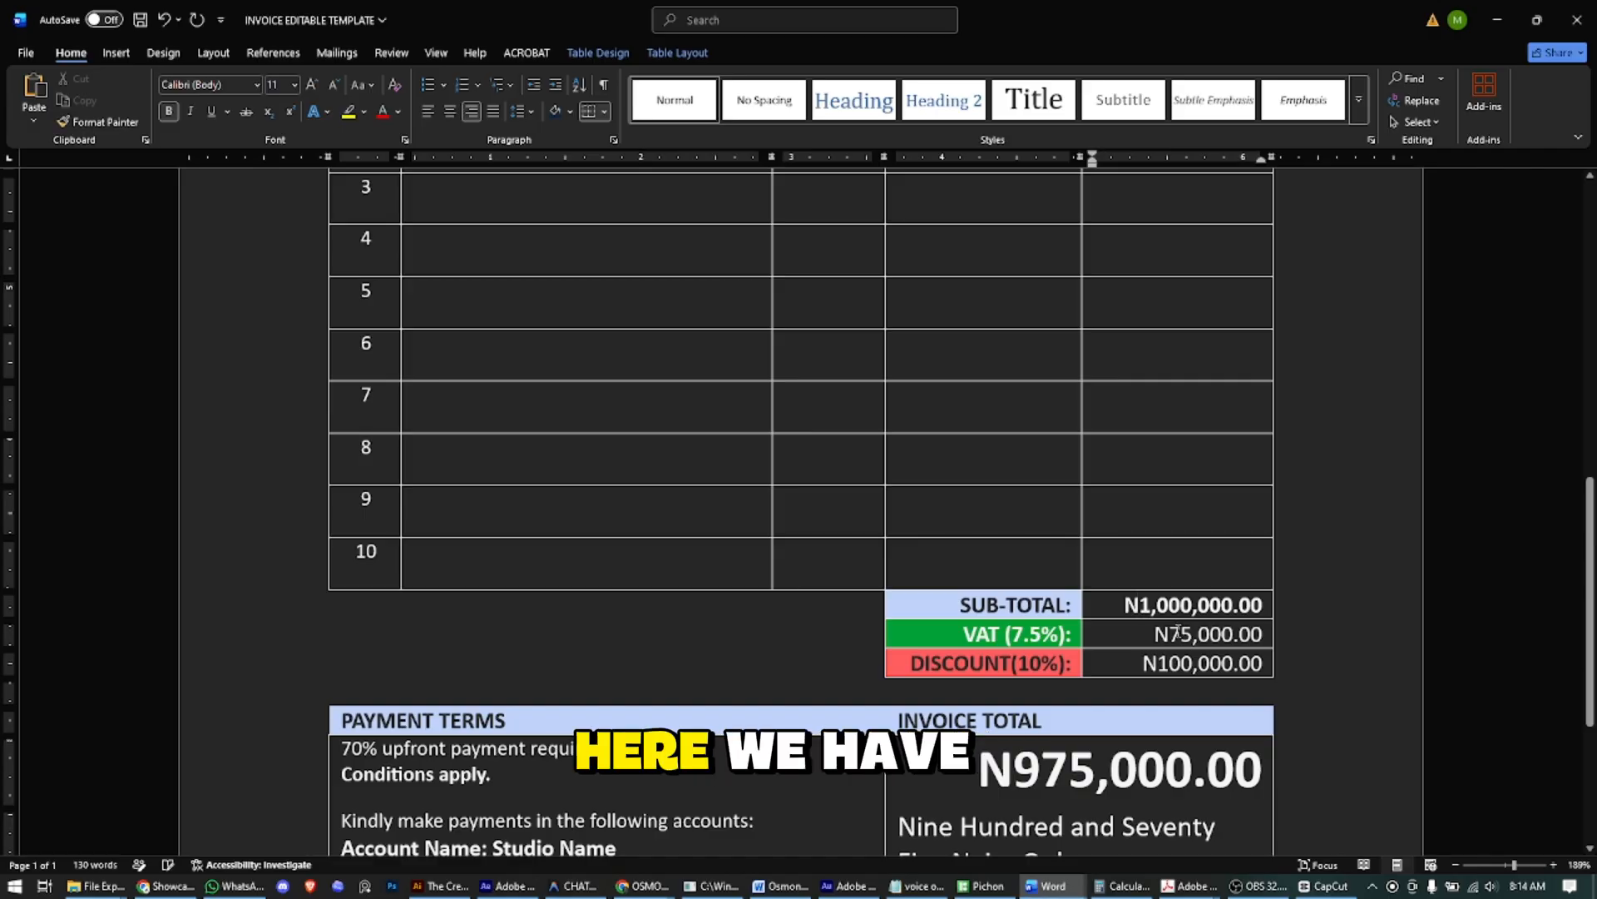
key(shift+Right)
key(Delete)
text(3)
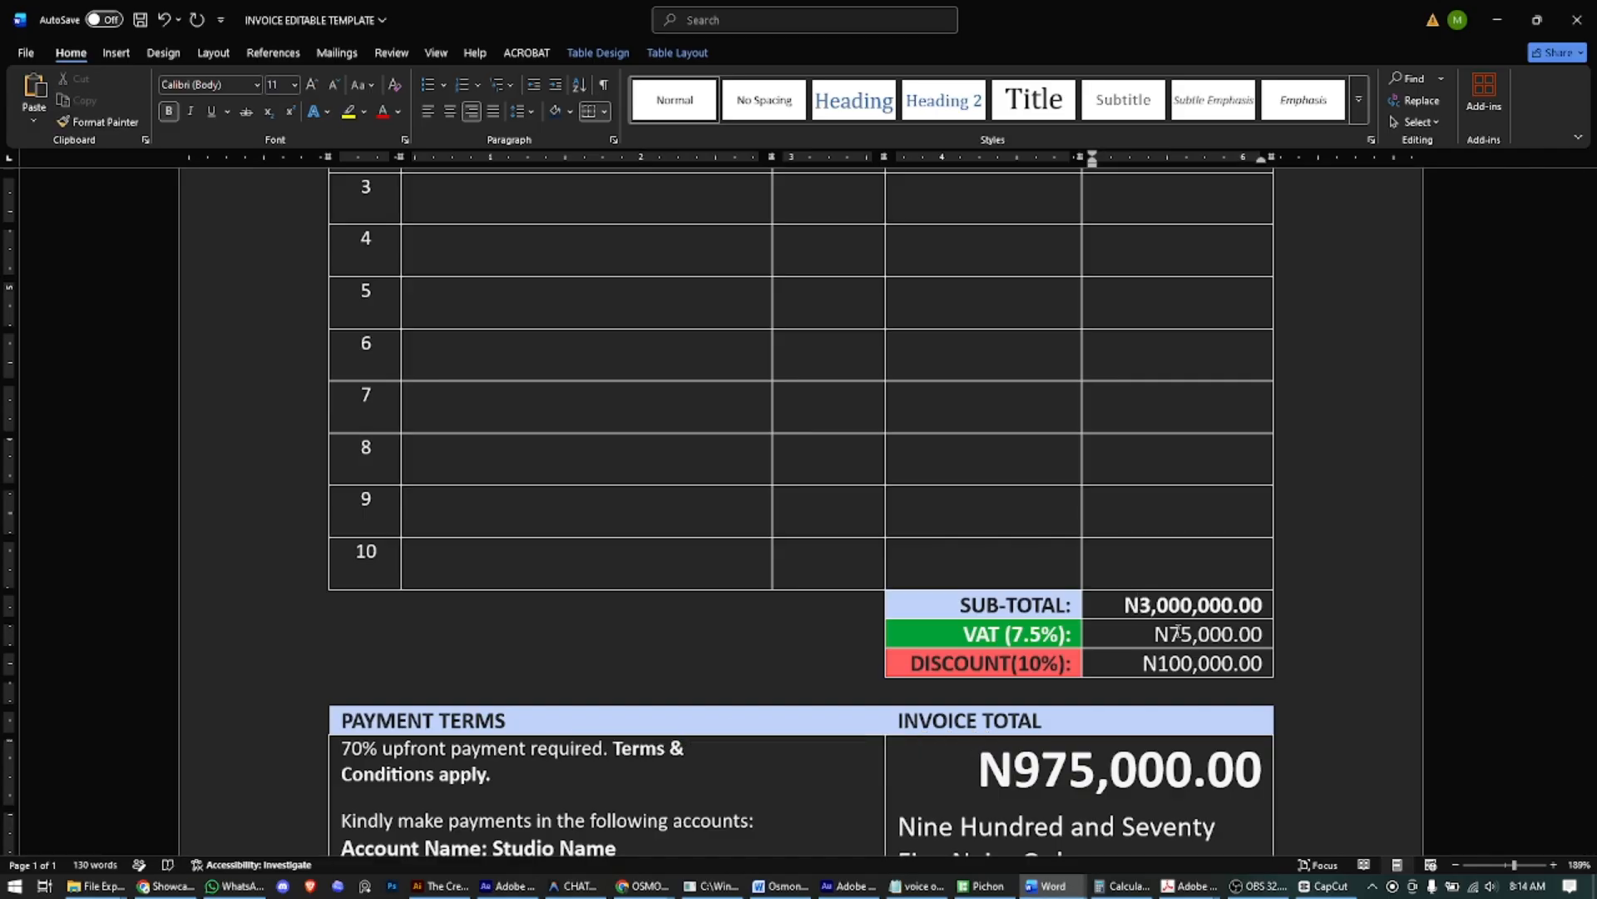
key(Delete)
key(Delete)
key(Delete)
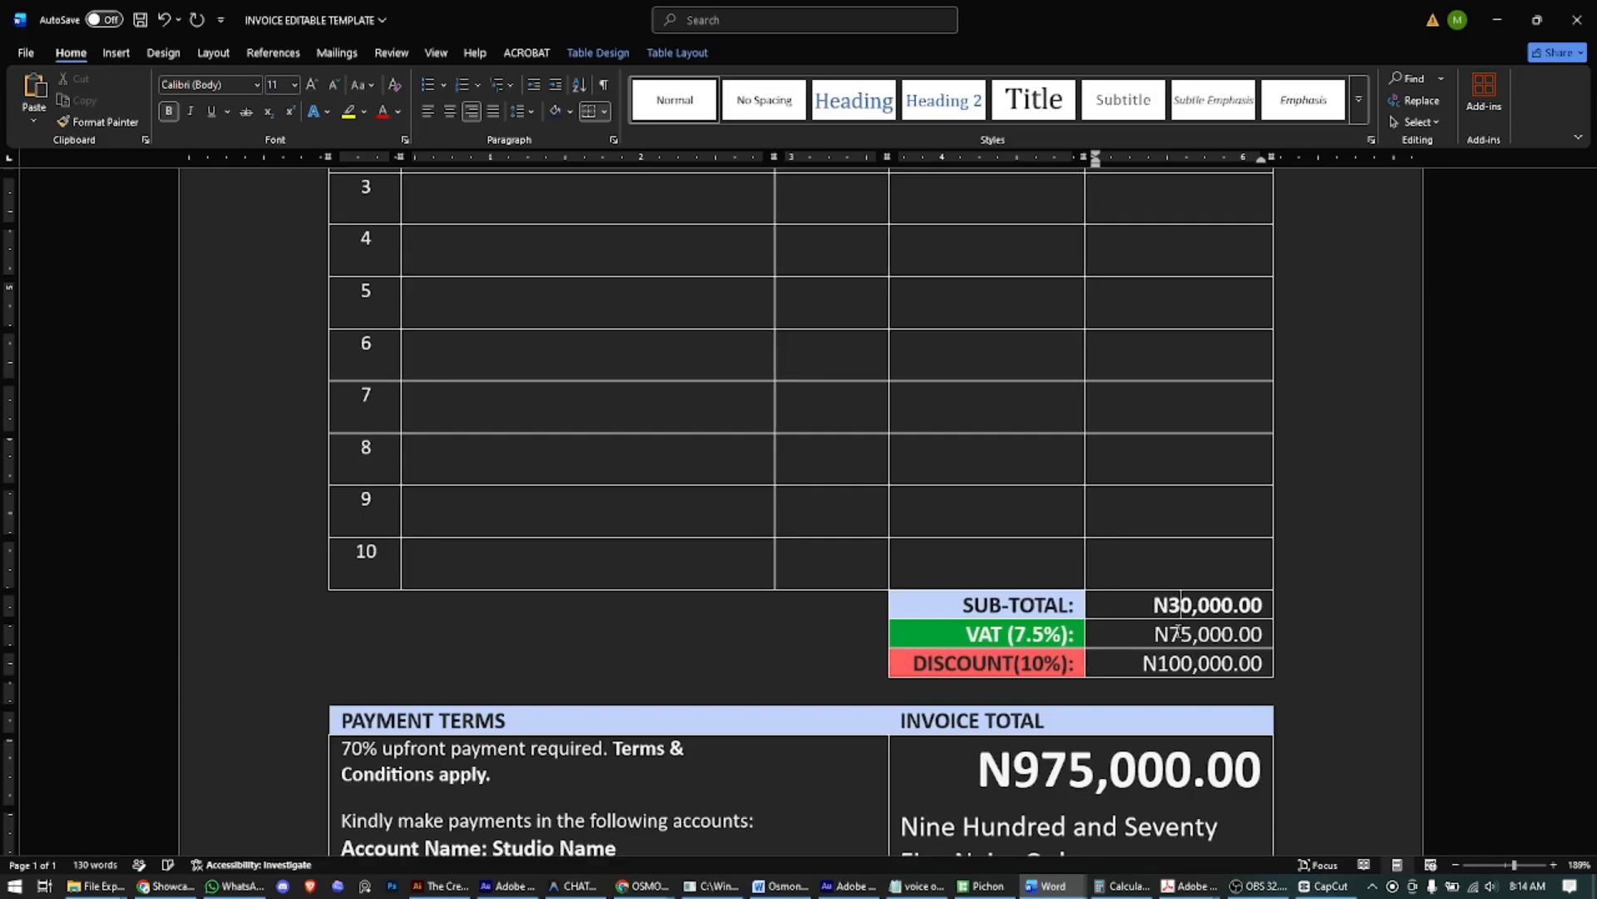
text(1)
scroll(1175, 583, up, 3)
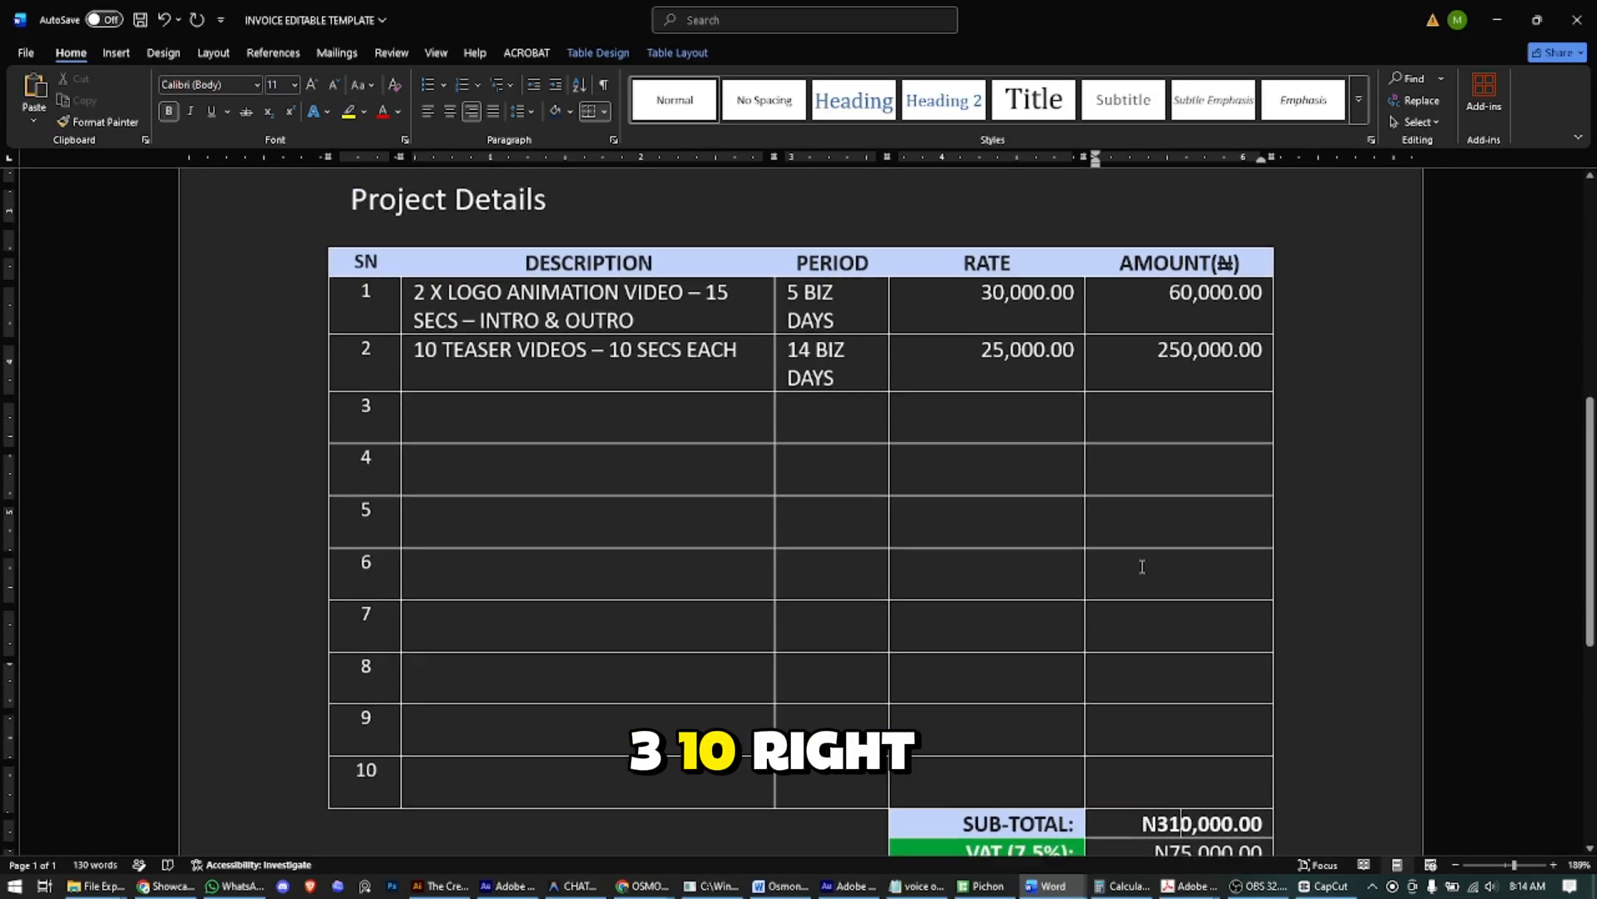
scroll(1172, 536, down, 1)
scroll(1208, 676, down, 3)
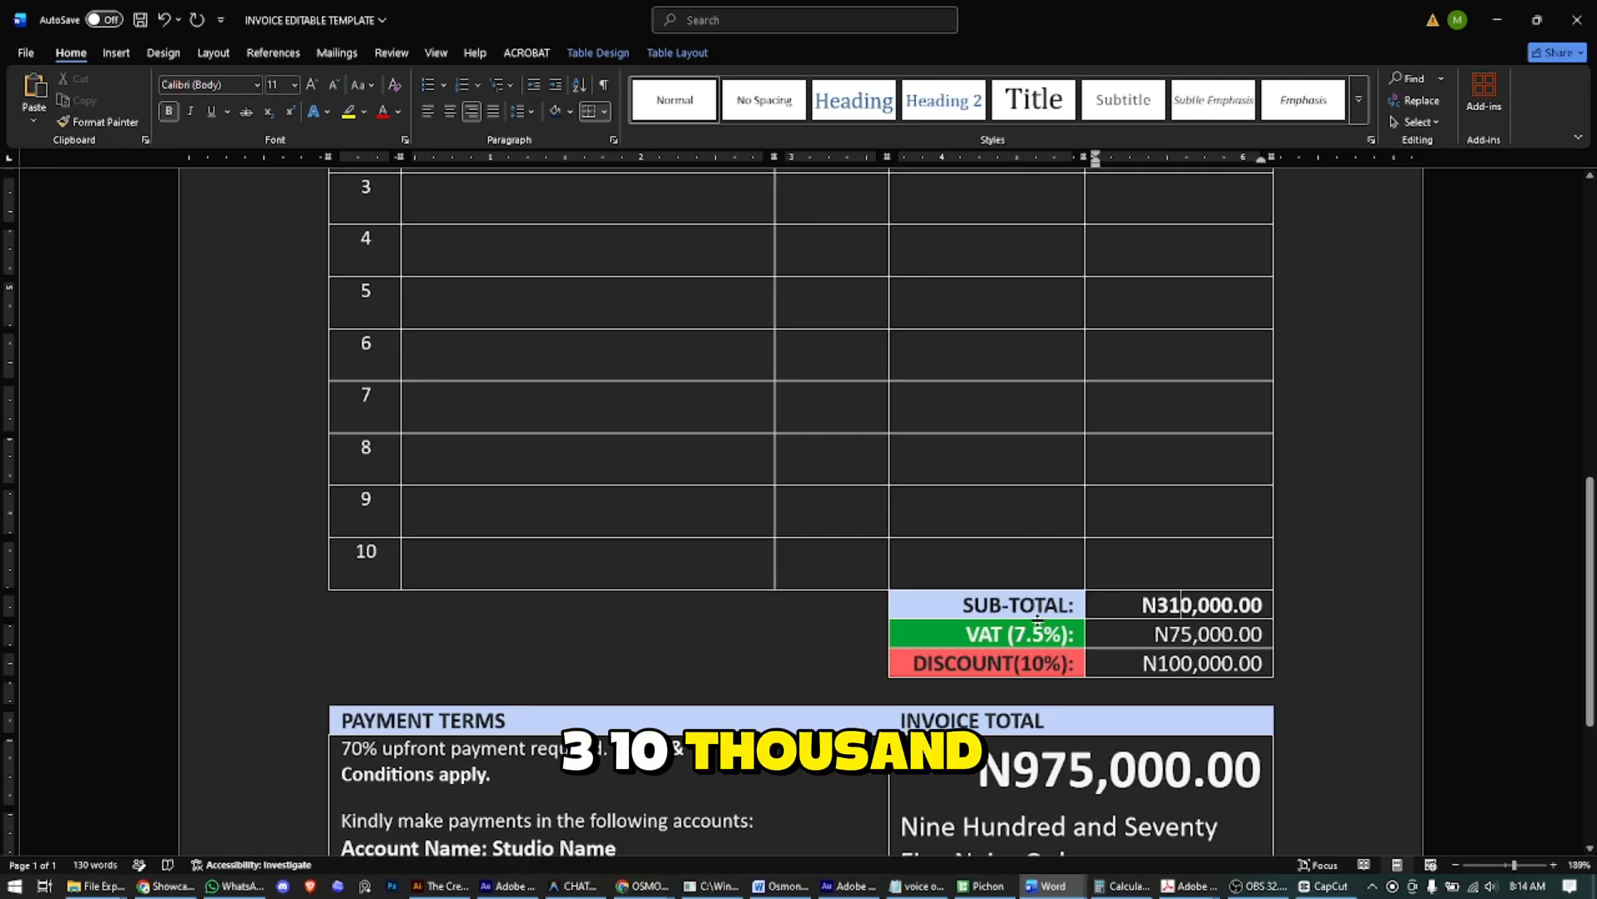
- In Calculator, compute 310000 × 7.5% to get the VAT of 23,250
click(1115, 886)
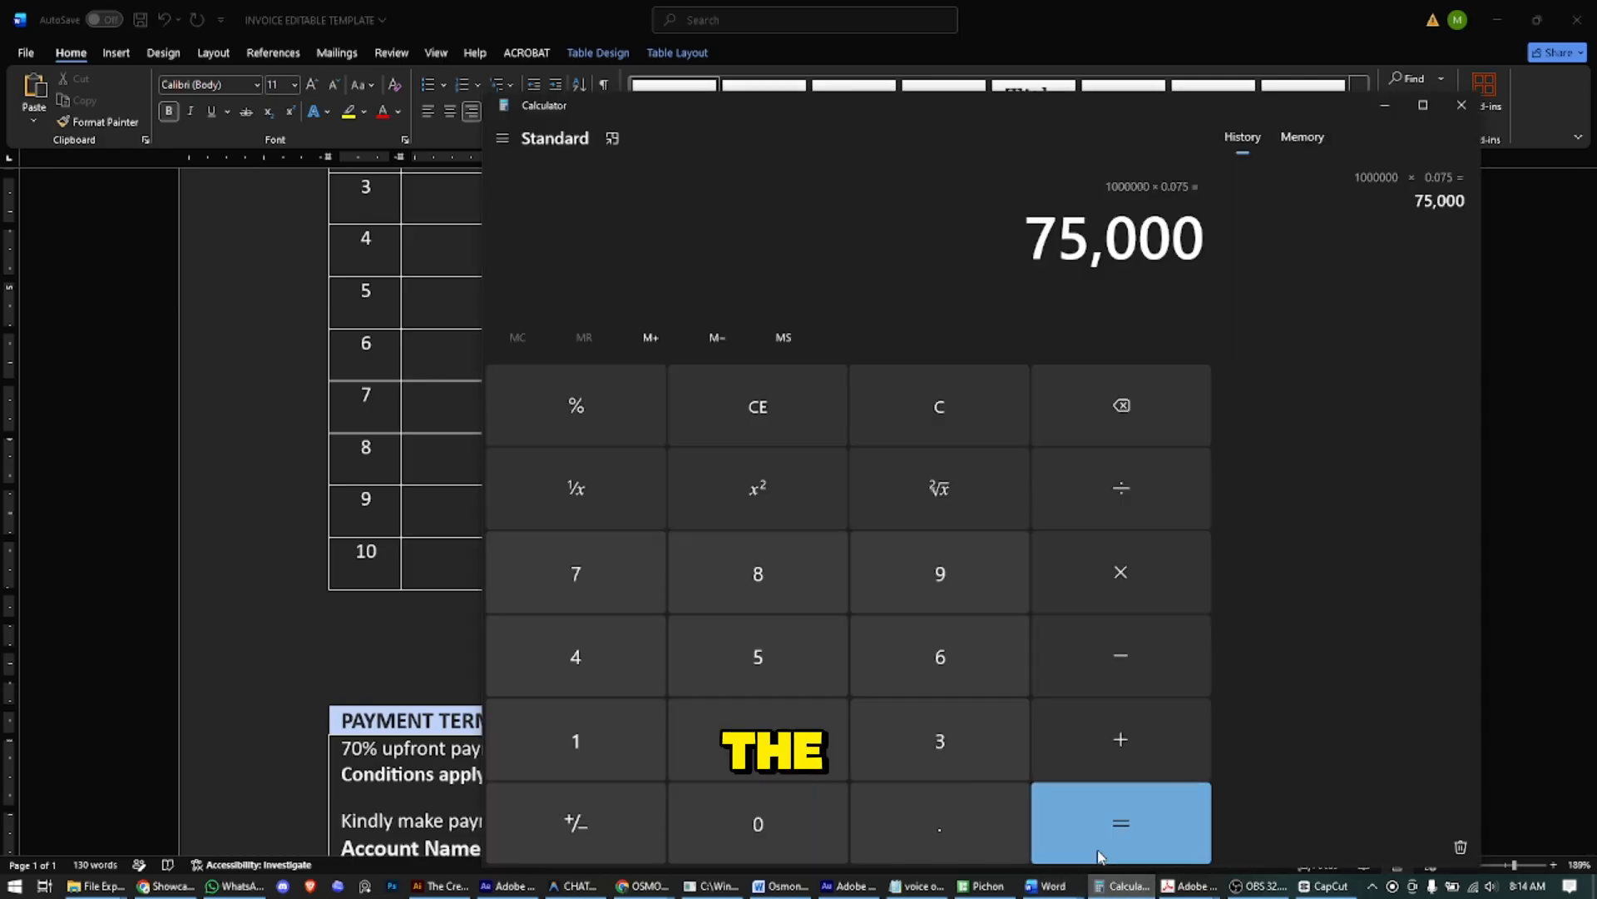
key(Escape)
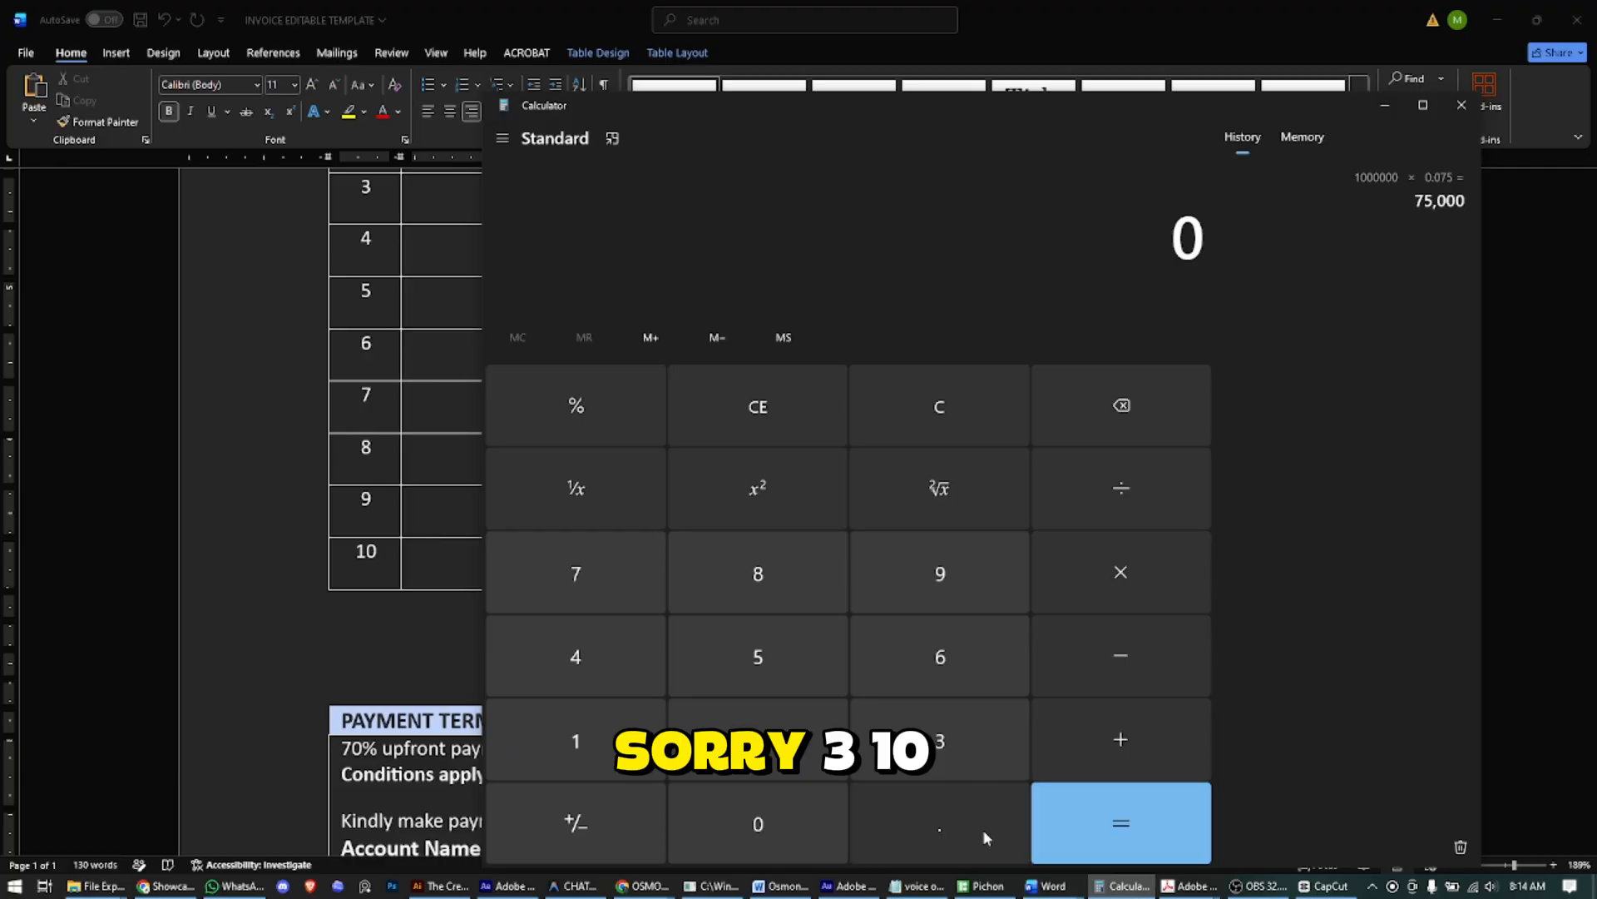
text(310000*7.5)
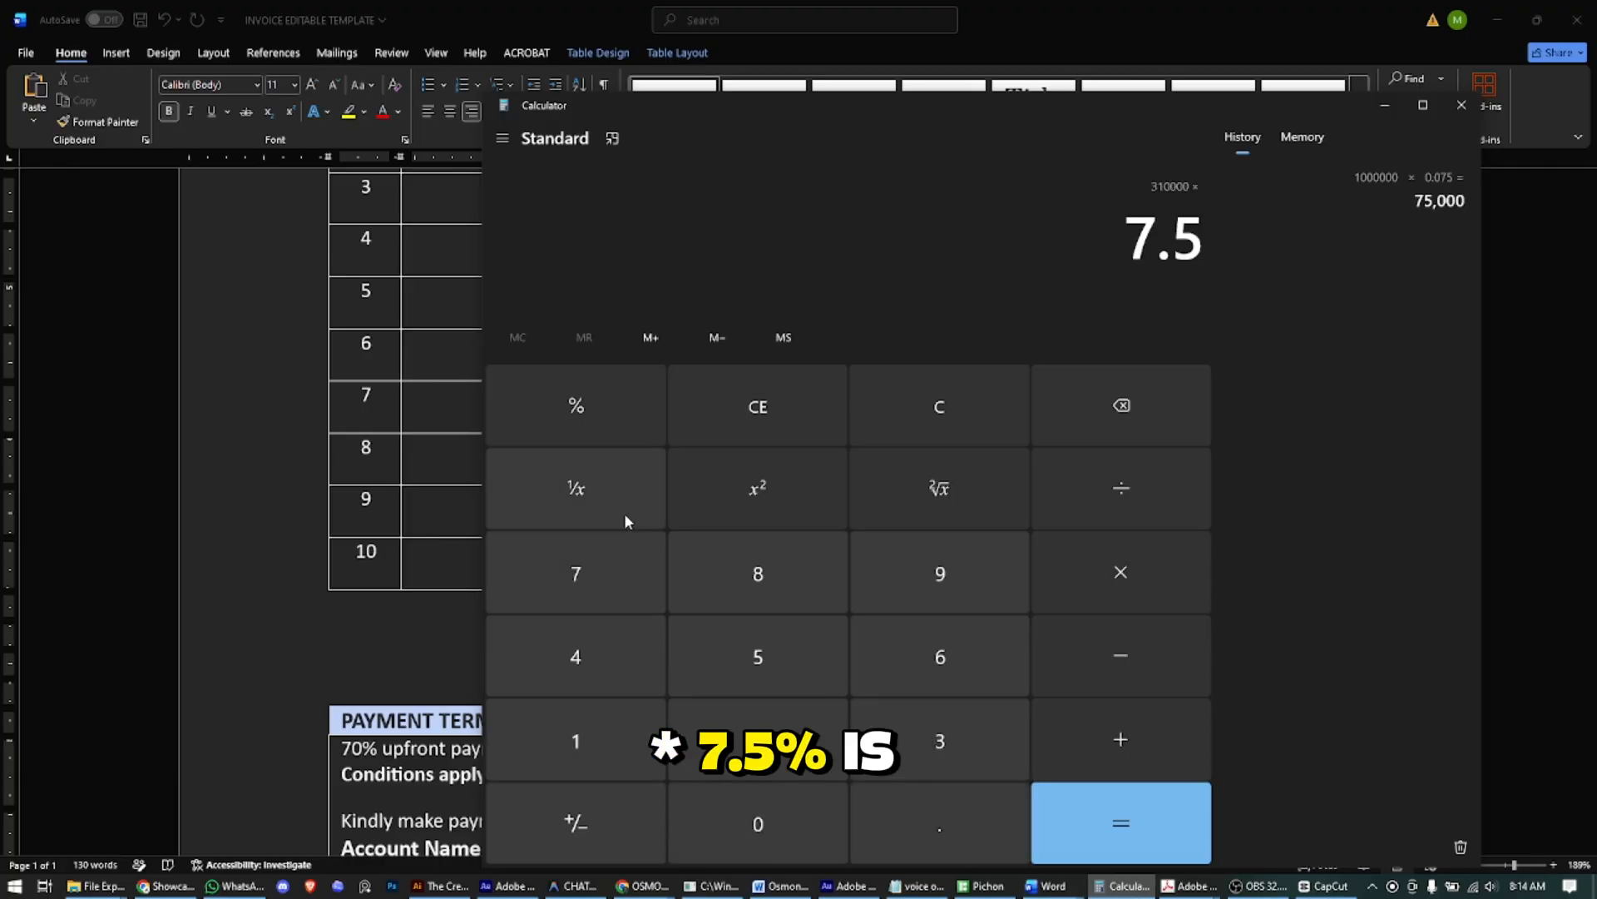
click(626, 397)
key(Return)
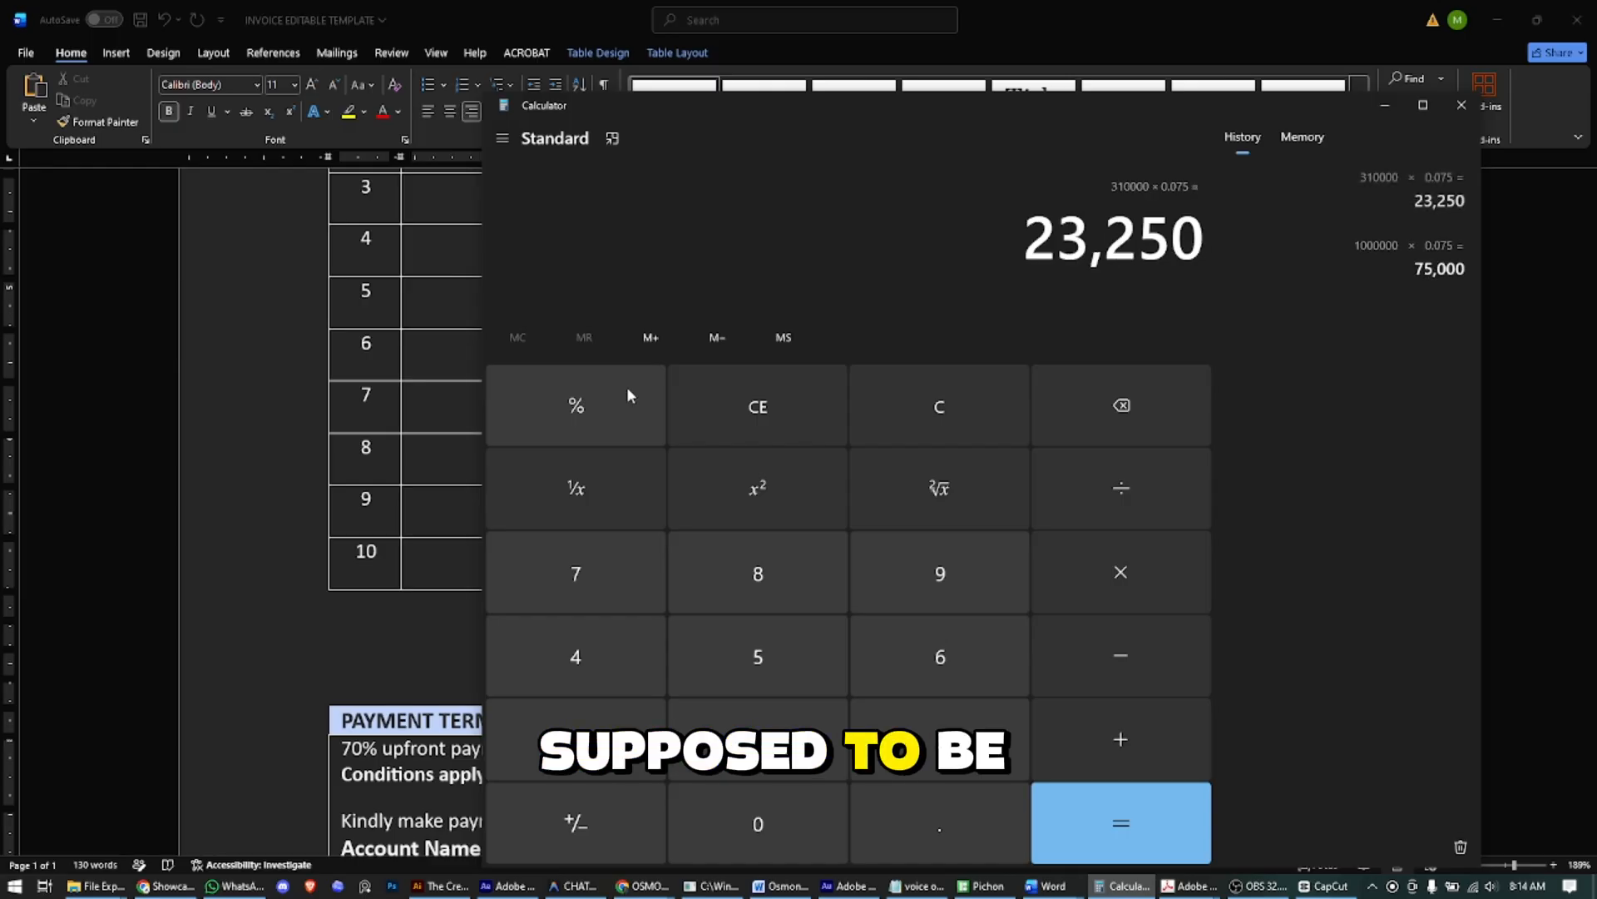
- Back in Word, replace the invoice's VAT amount with N23,250
click(439, 542)
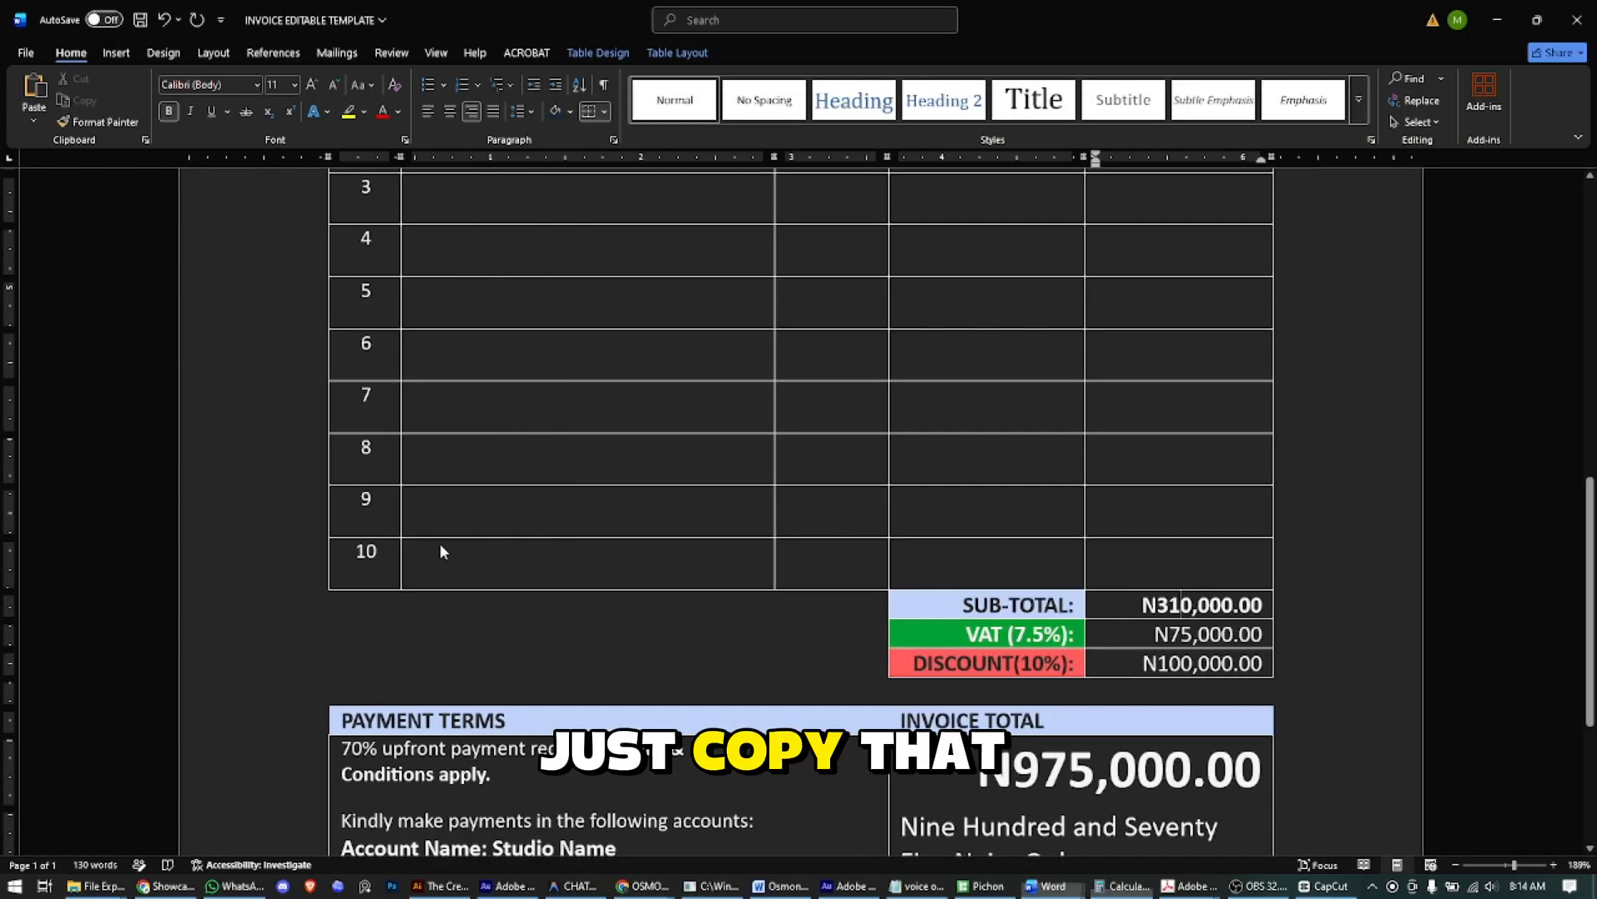
key(Tab)
key(Tab)
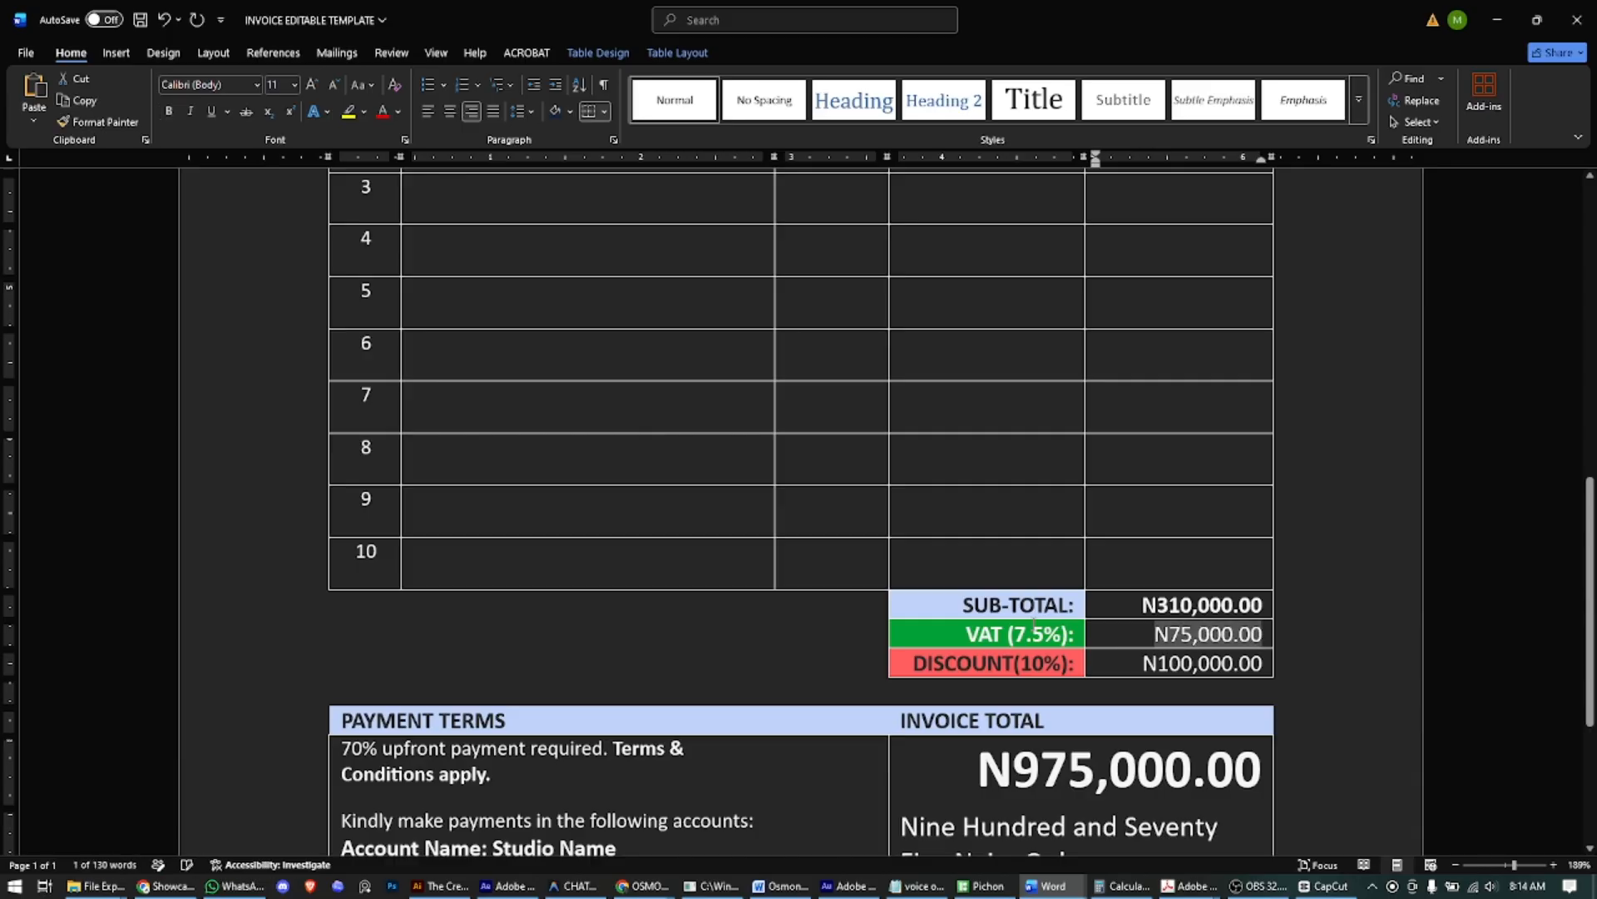
text(N)
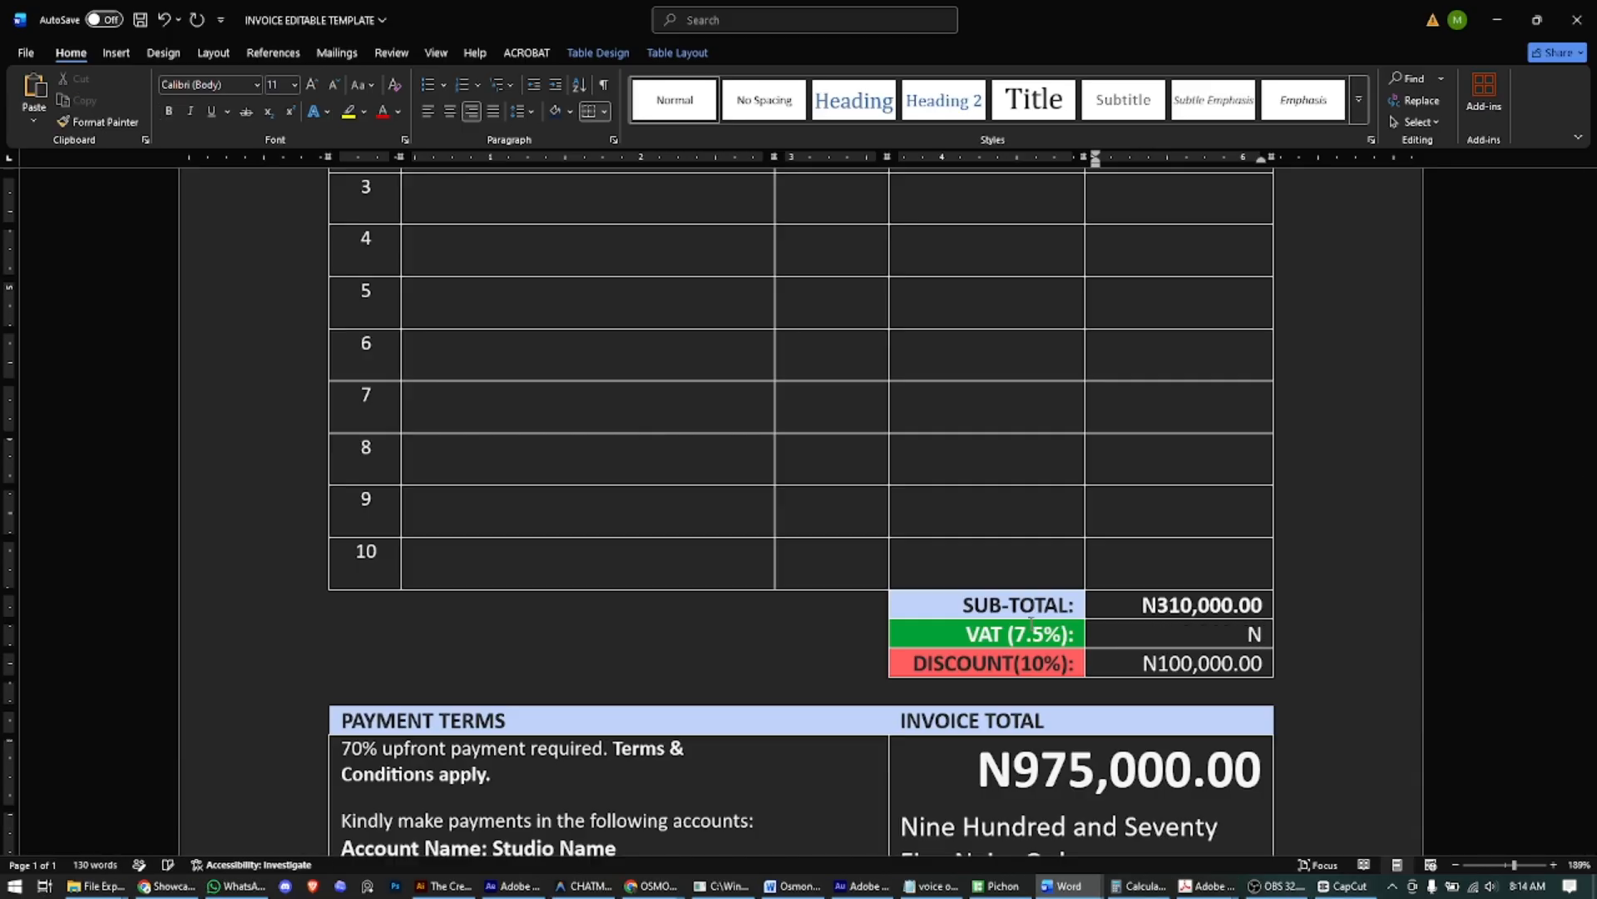
text( 23250)
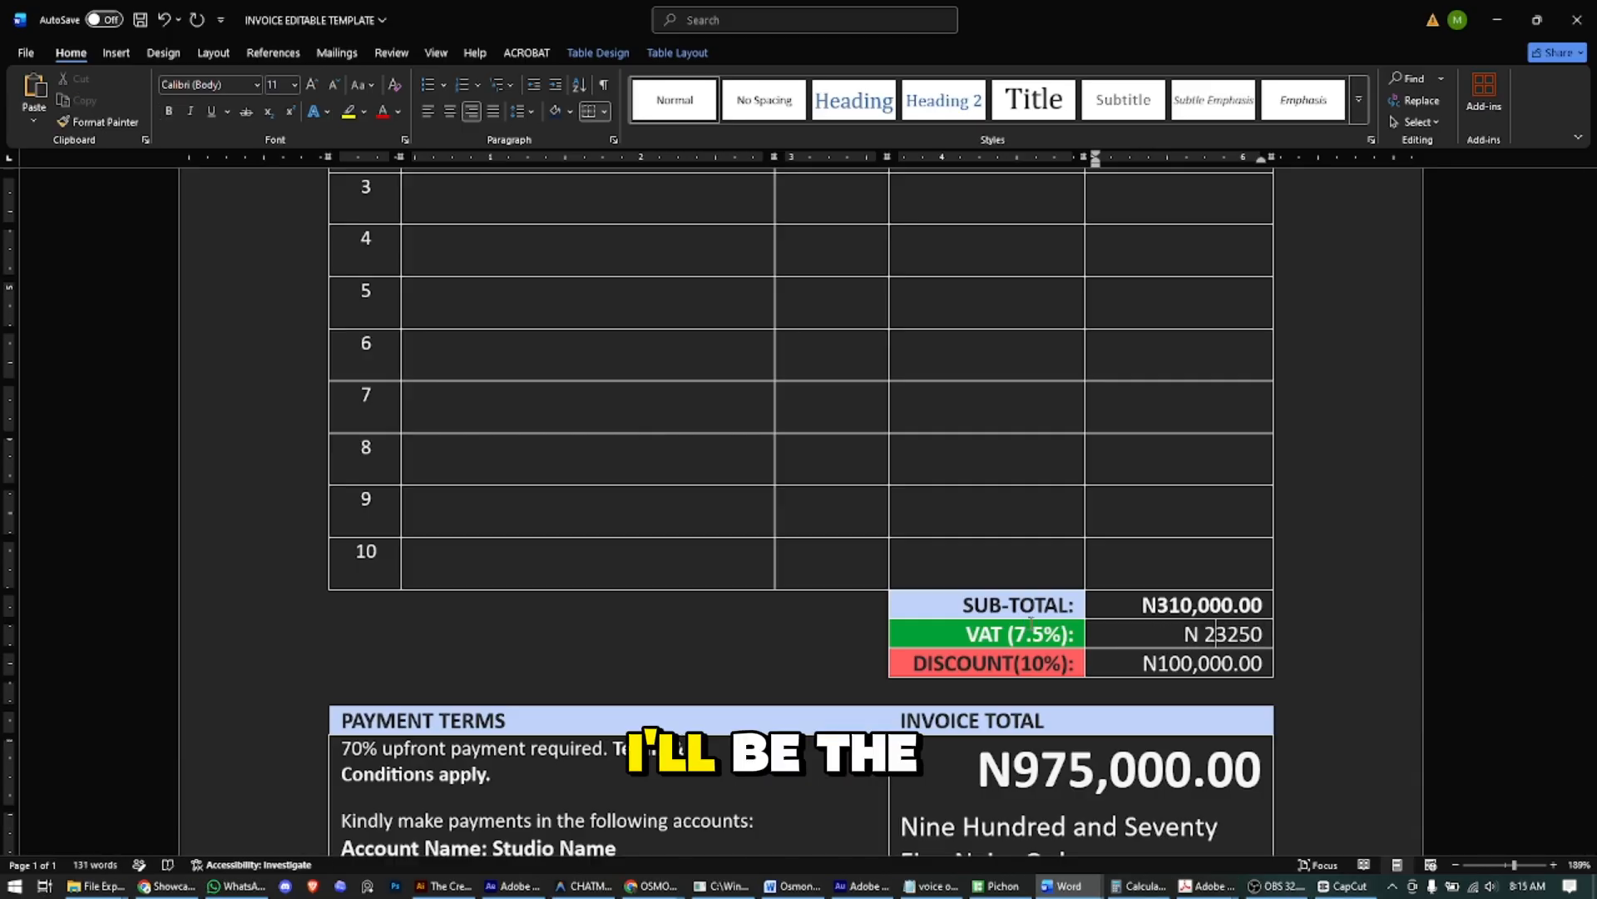
text(,)
key(Left)
key(Left)
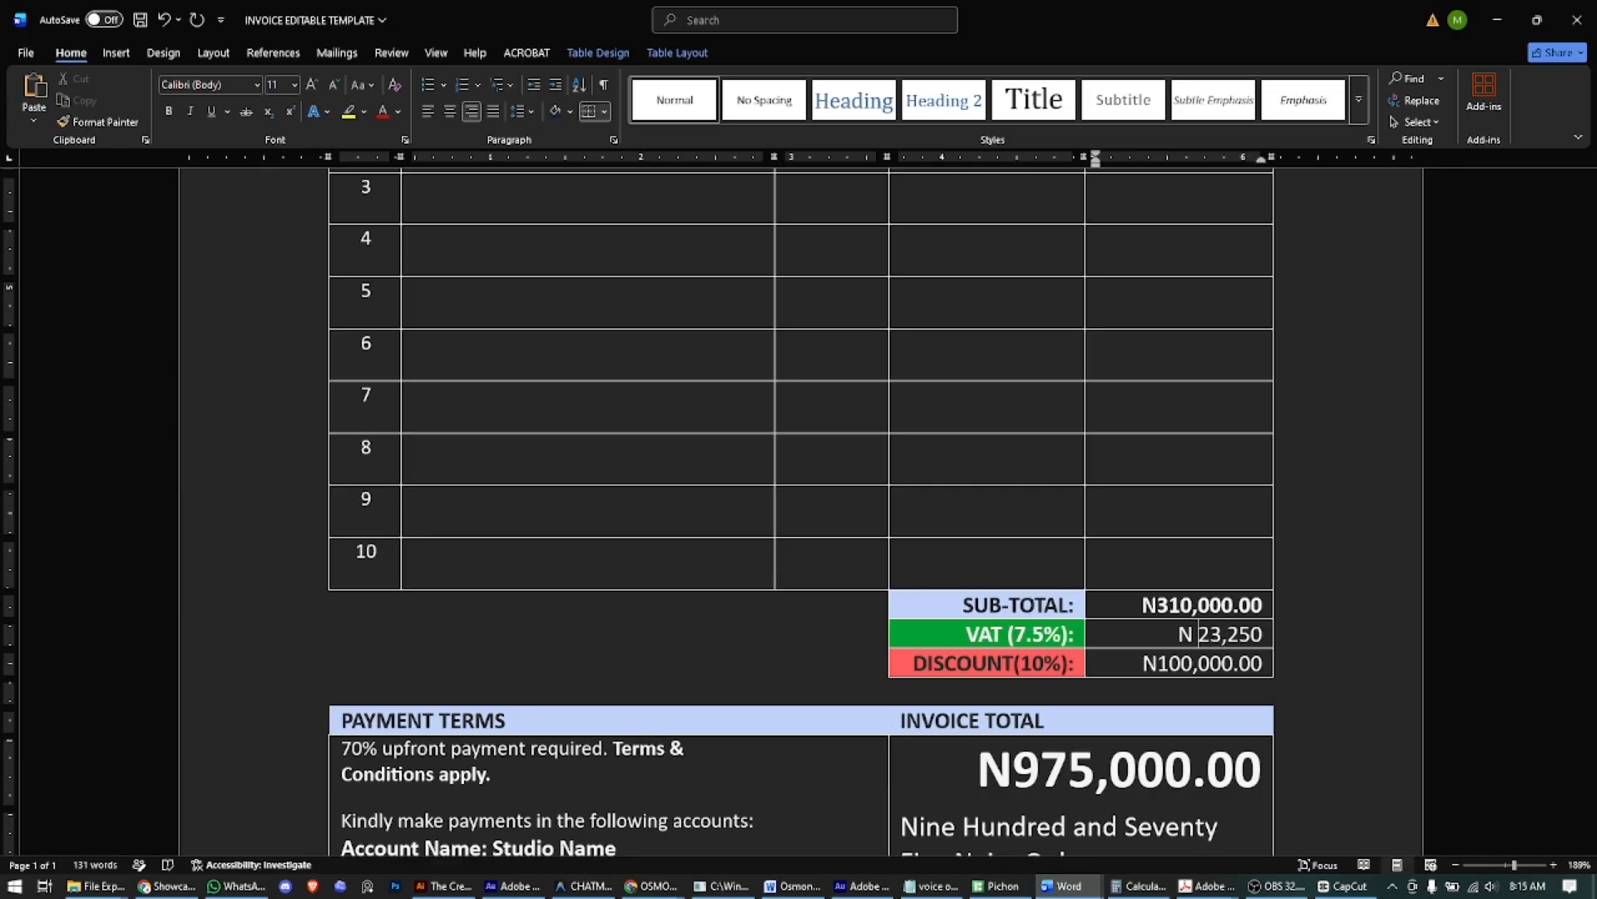
- Change the discount label to DISCOUNT(0%) and set its amount to N0.00
key(Down)
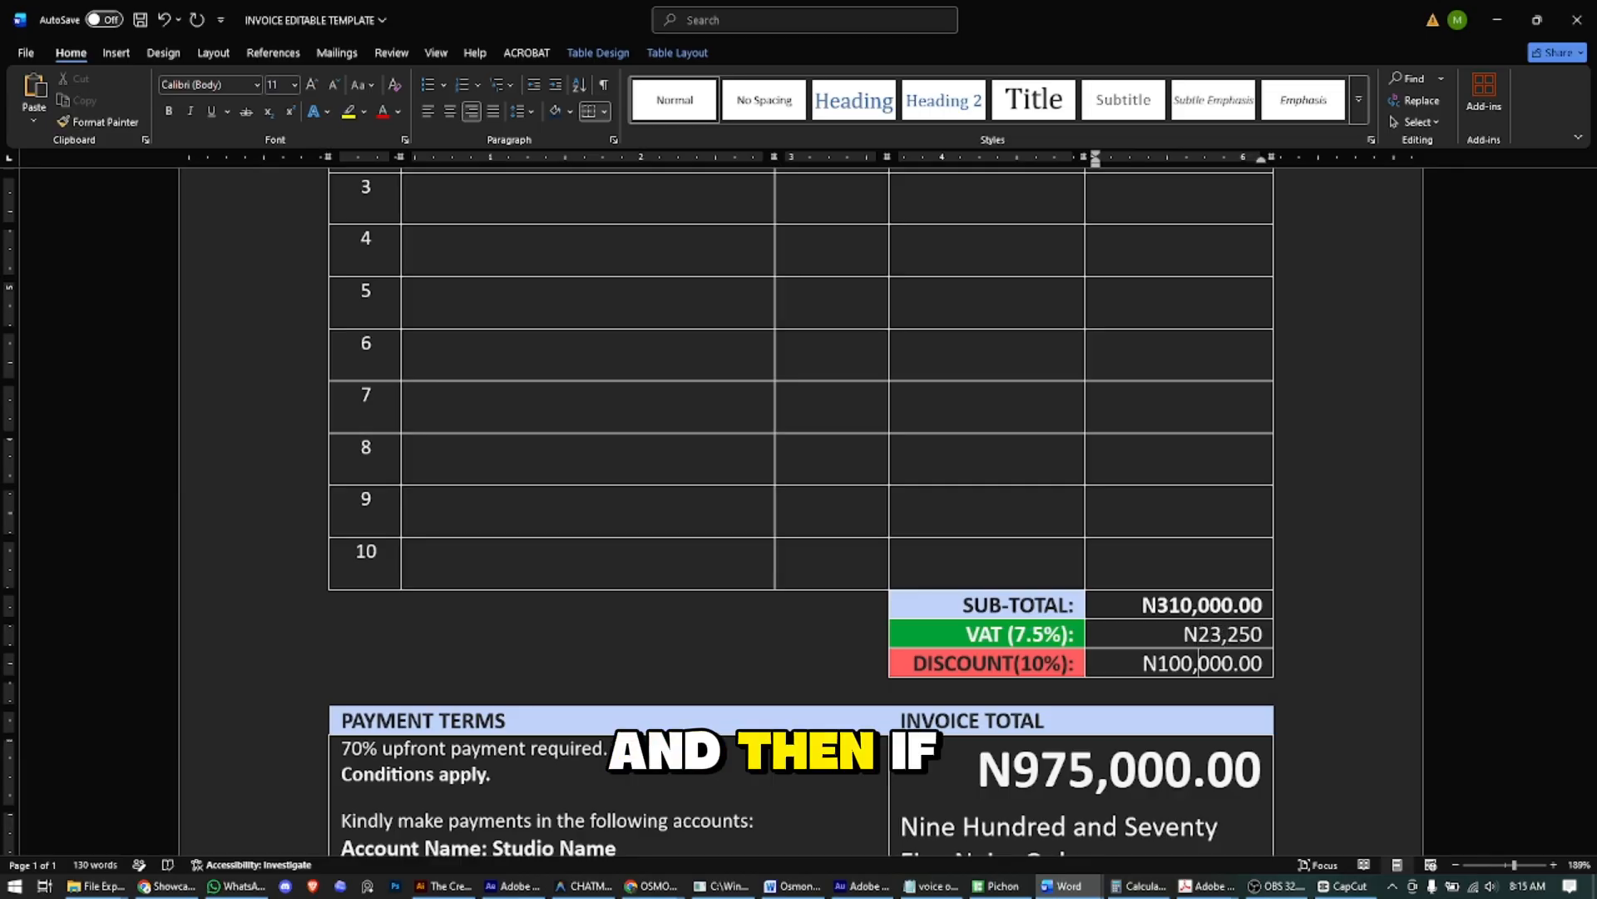
key(Left)
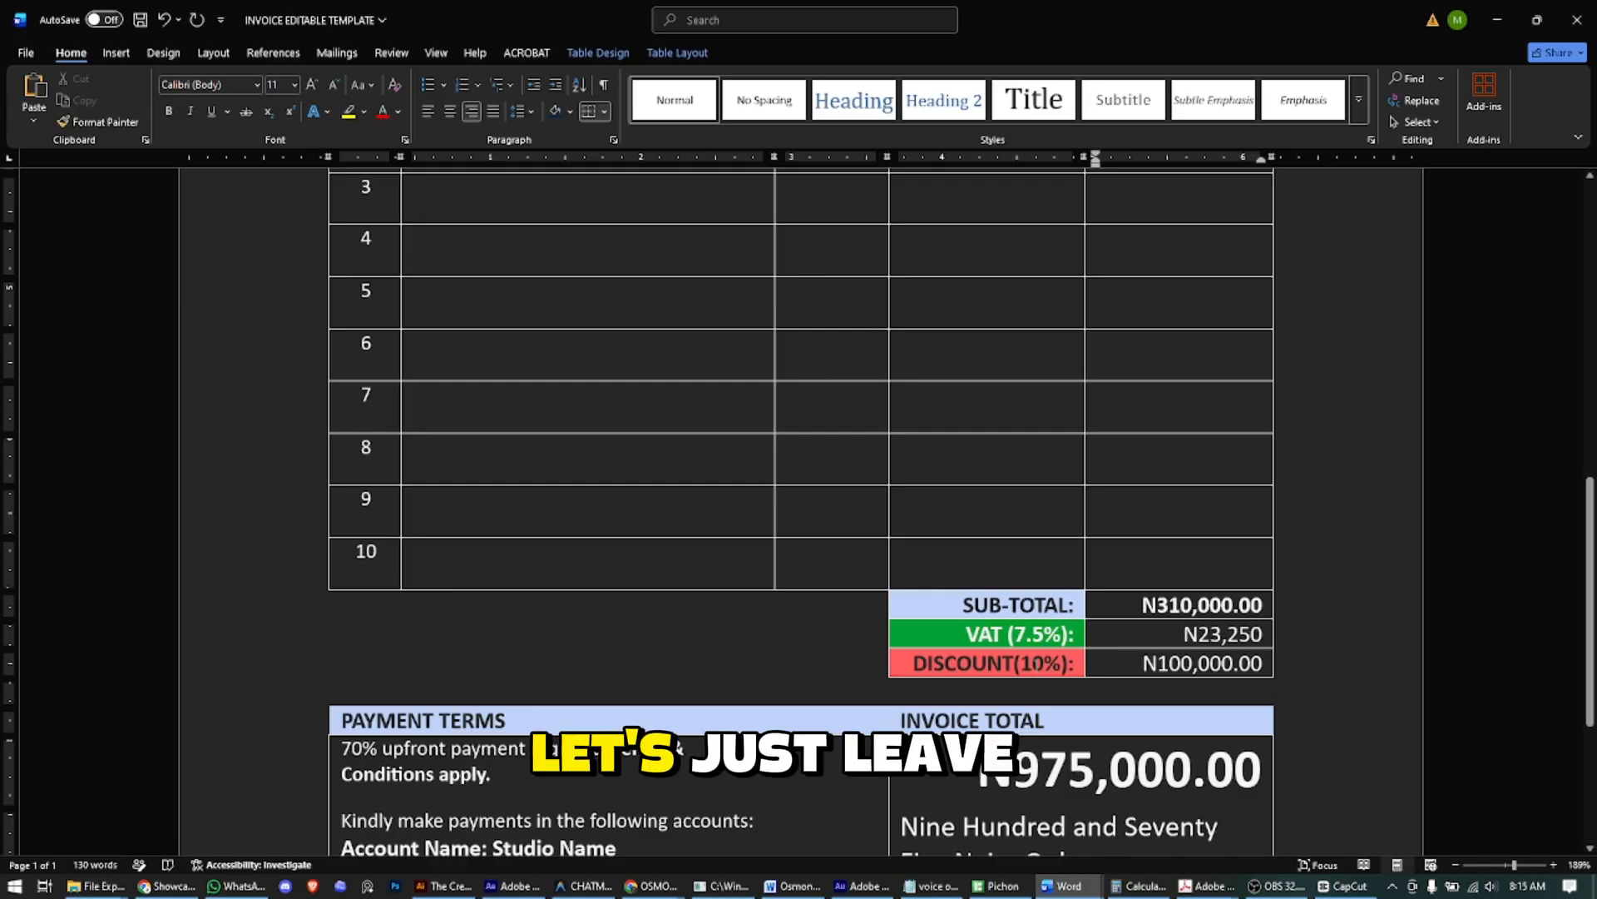
click(1048, 663)
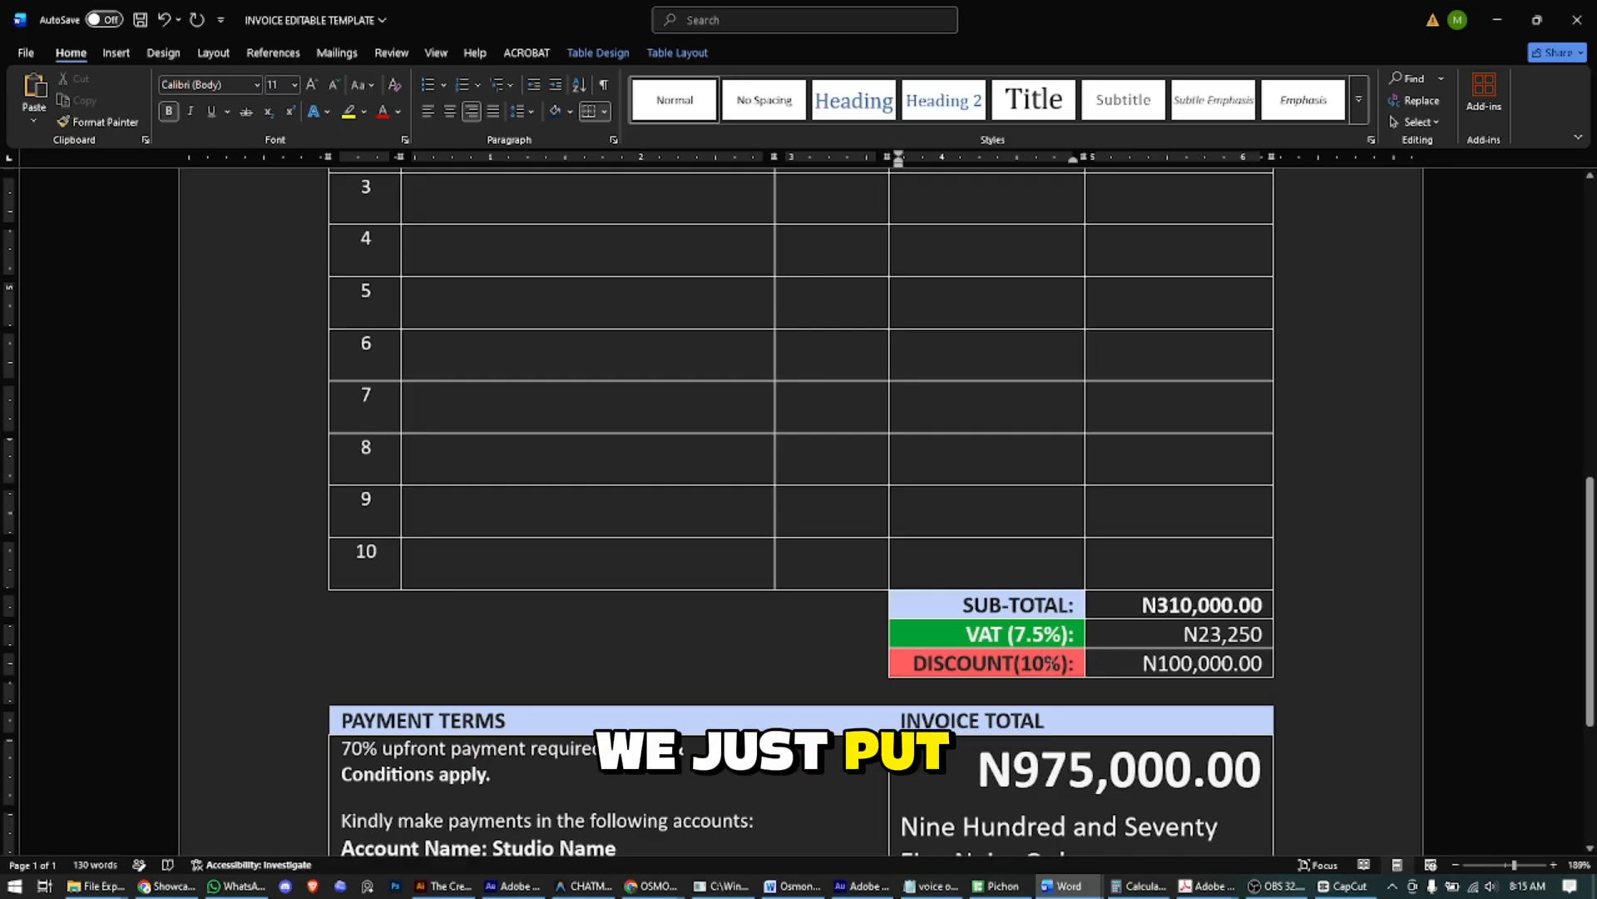
key(BackSpace)
key(Tab)
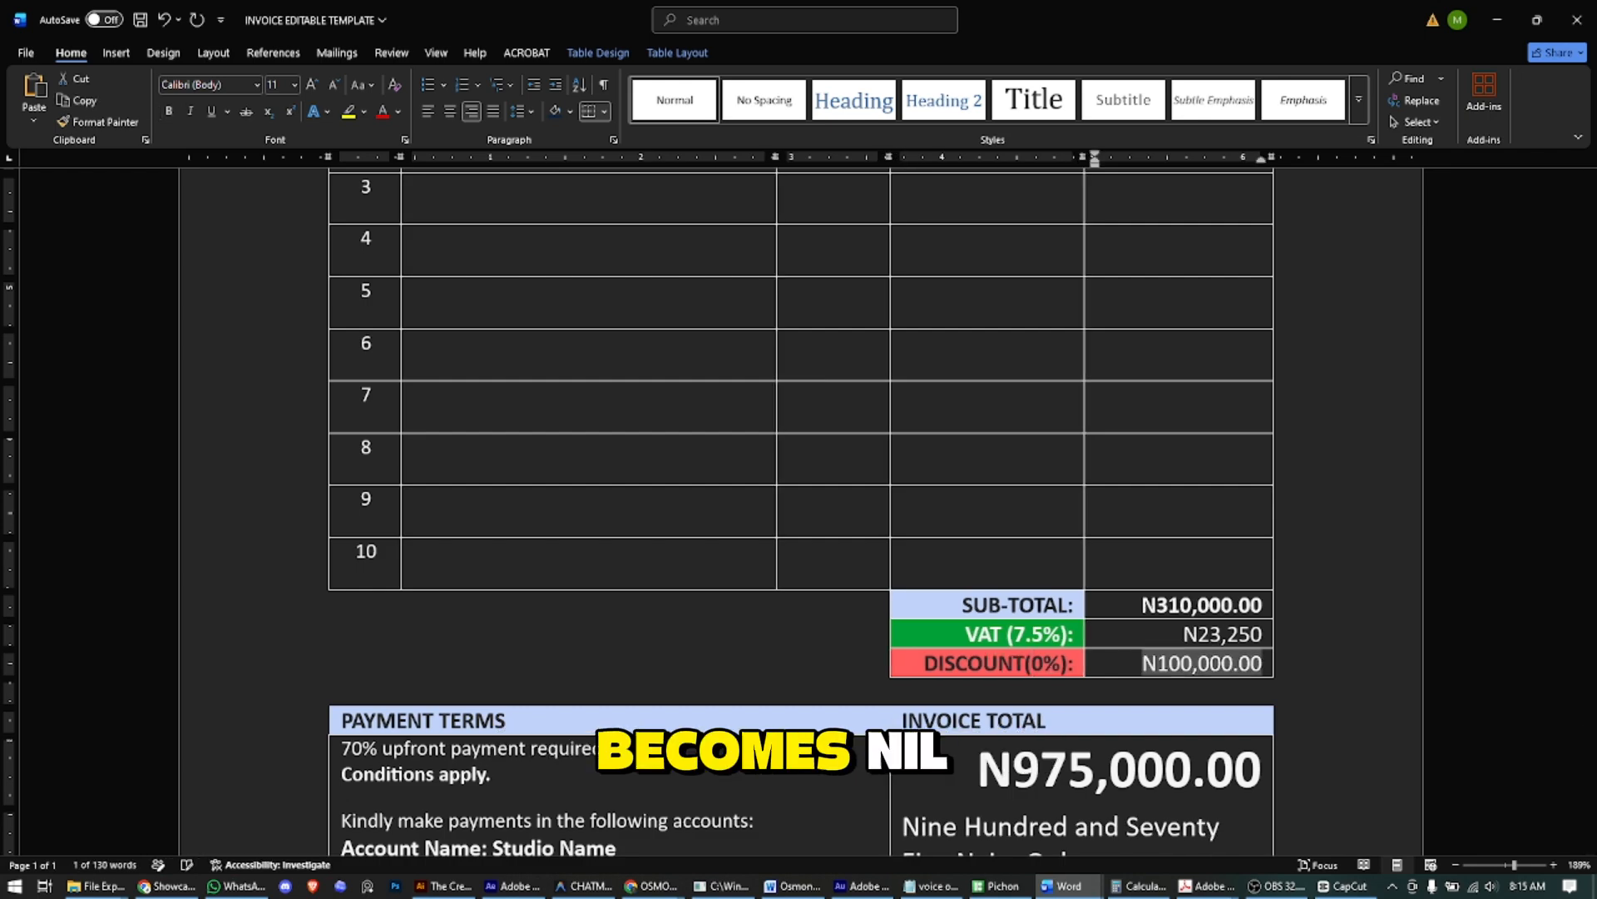
key(Left)
key(Right)
key(Right)
key(Left)
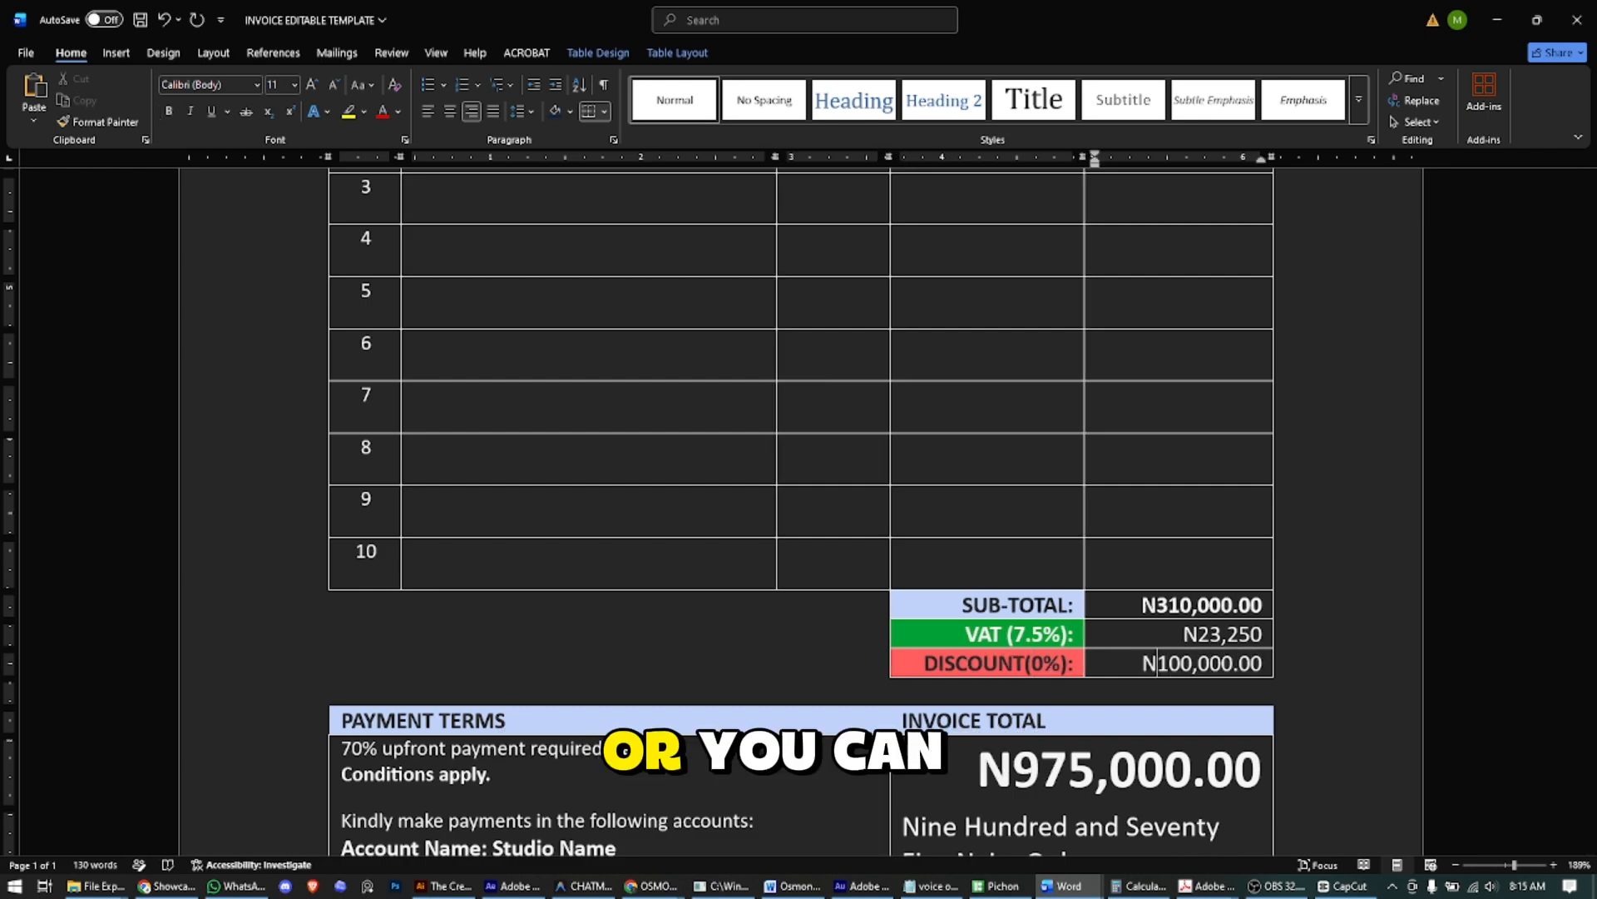
key(shift+Right)
key(shift+Right)
key(shift+Right)
key(shift+Right)
key(shift+Right)
key(shift+Right)
key(shift+Right)
text(0)
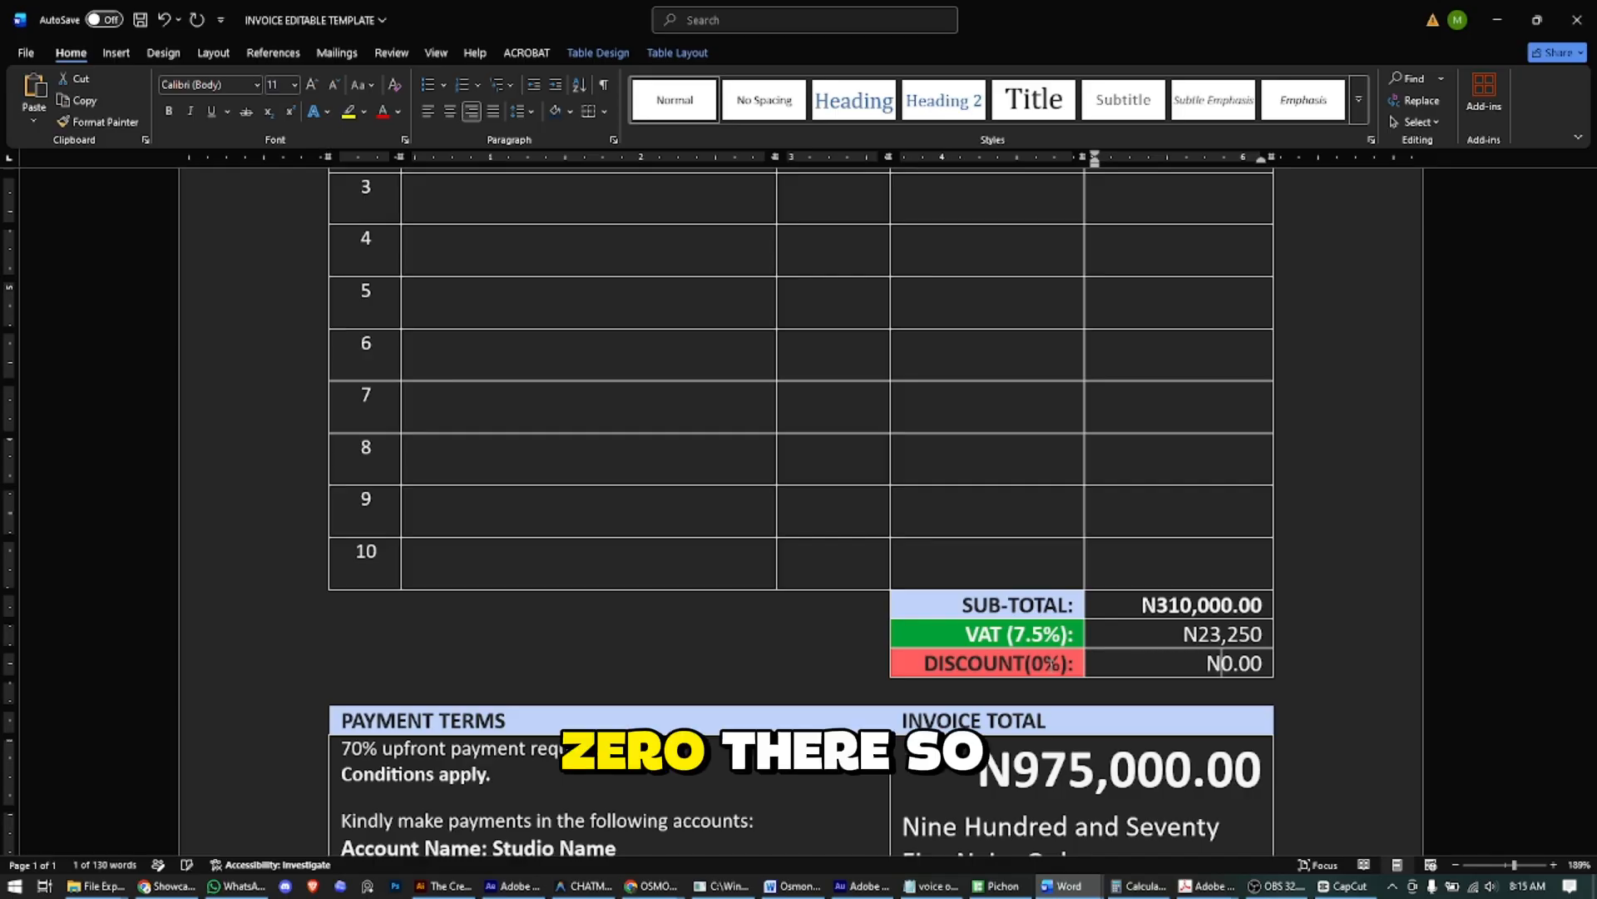
scroll(927, 577, down, 2)
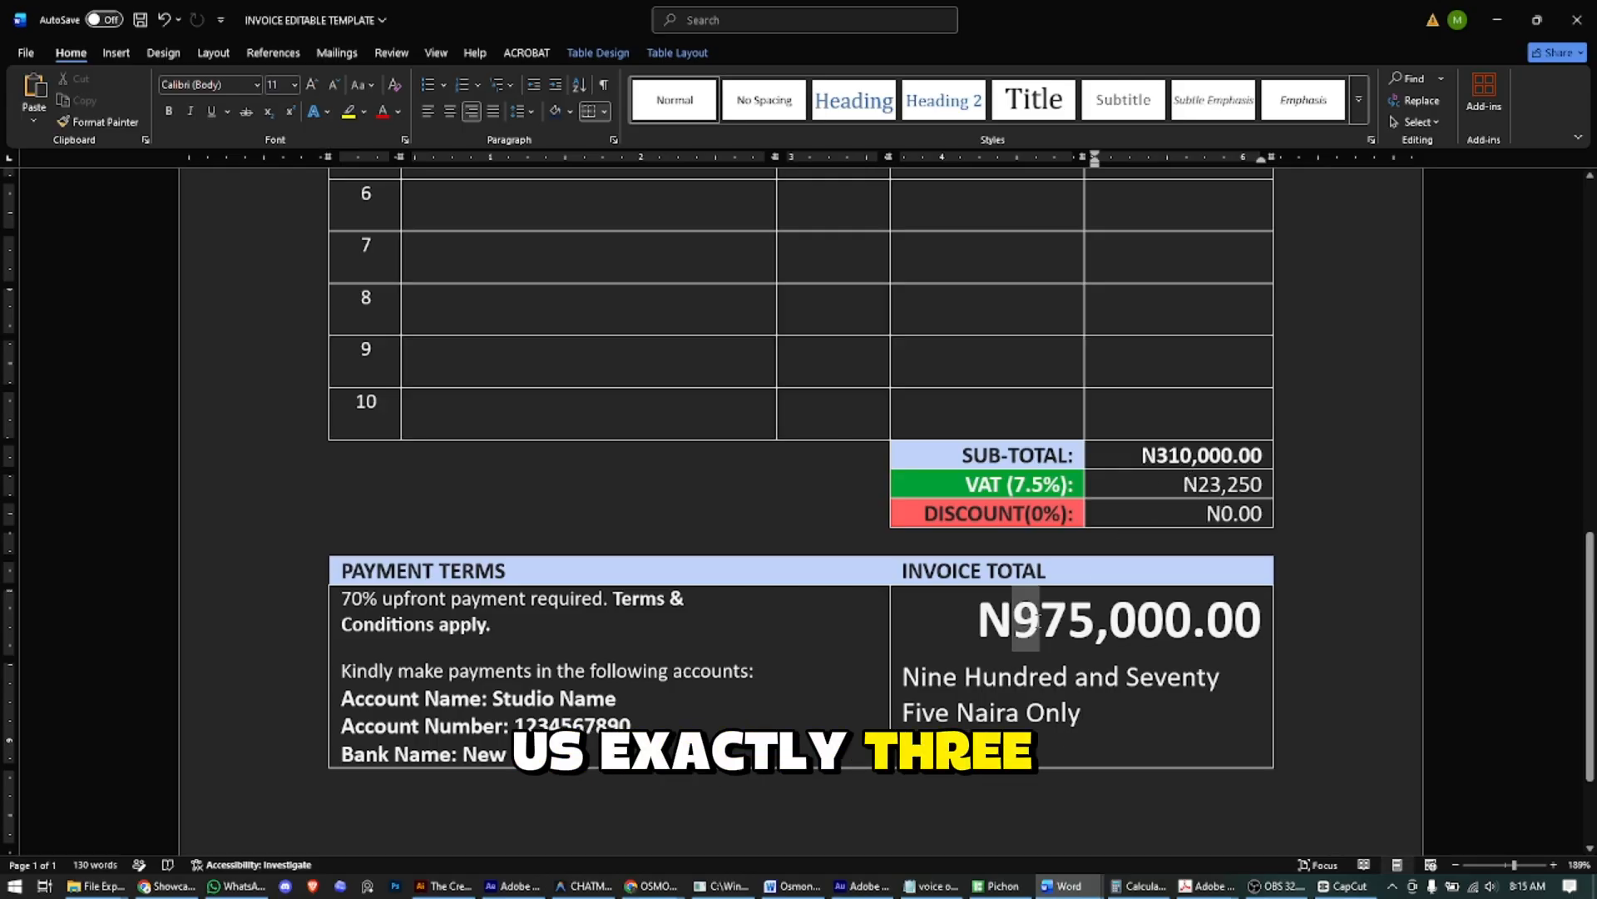
- Replace 975 with 333 and the two zeros with 25 so the total reads N333,250.00
drag(1013, 620, 1096, 620)
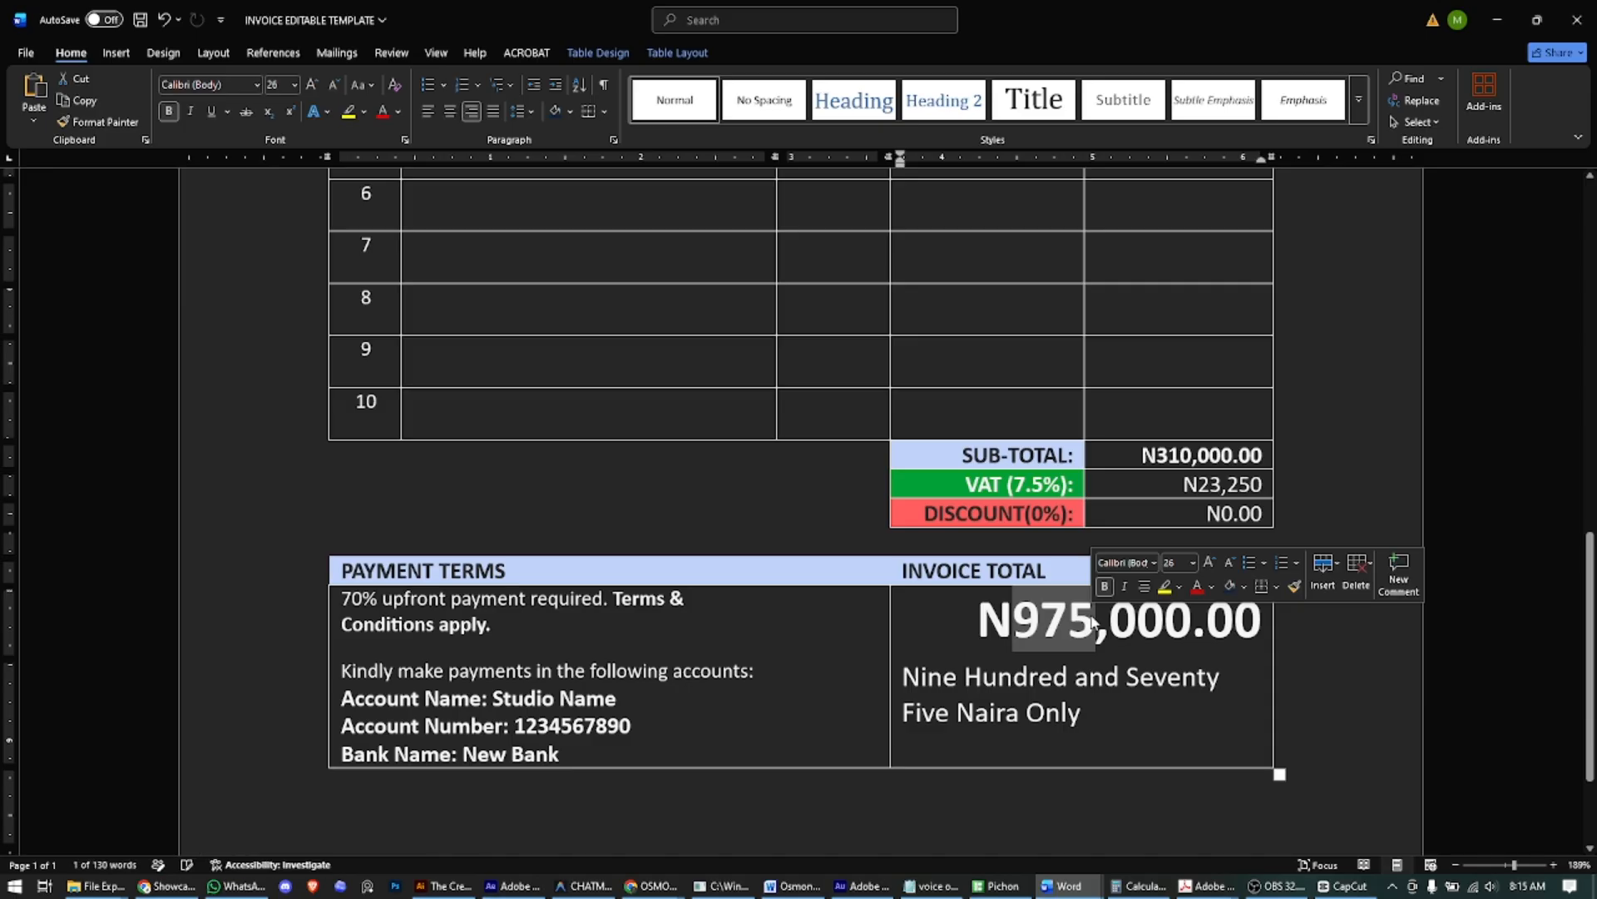
text(33)
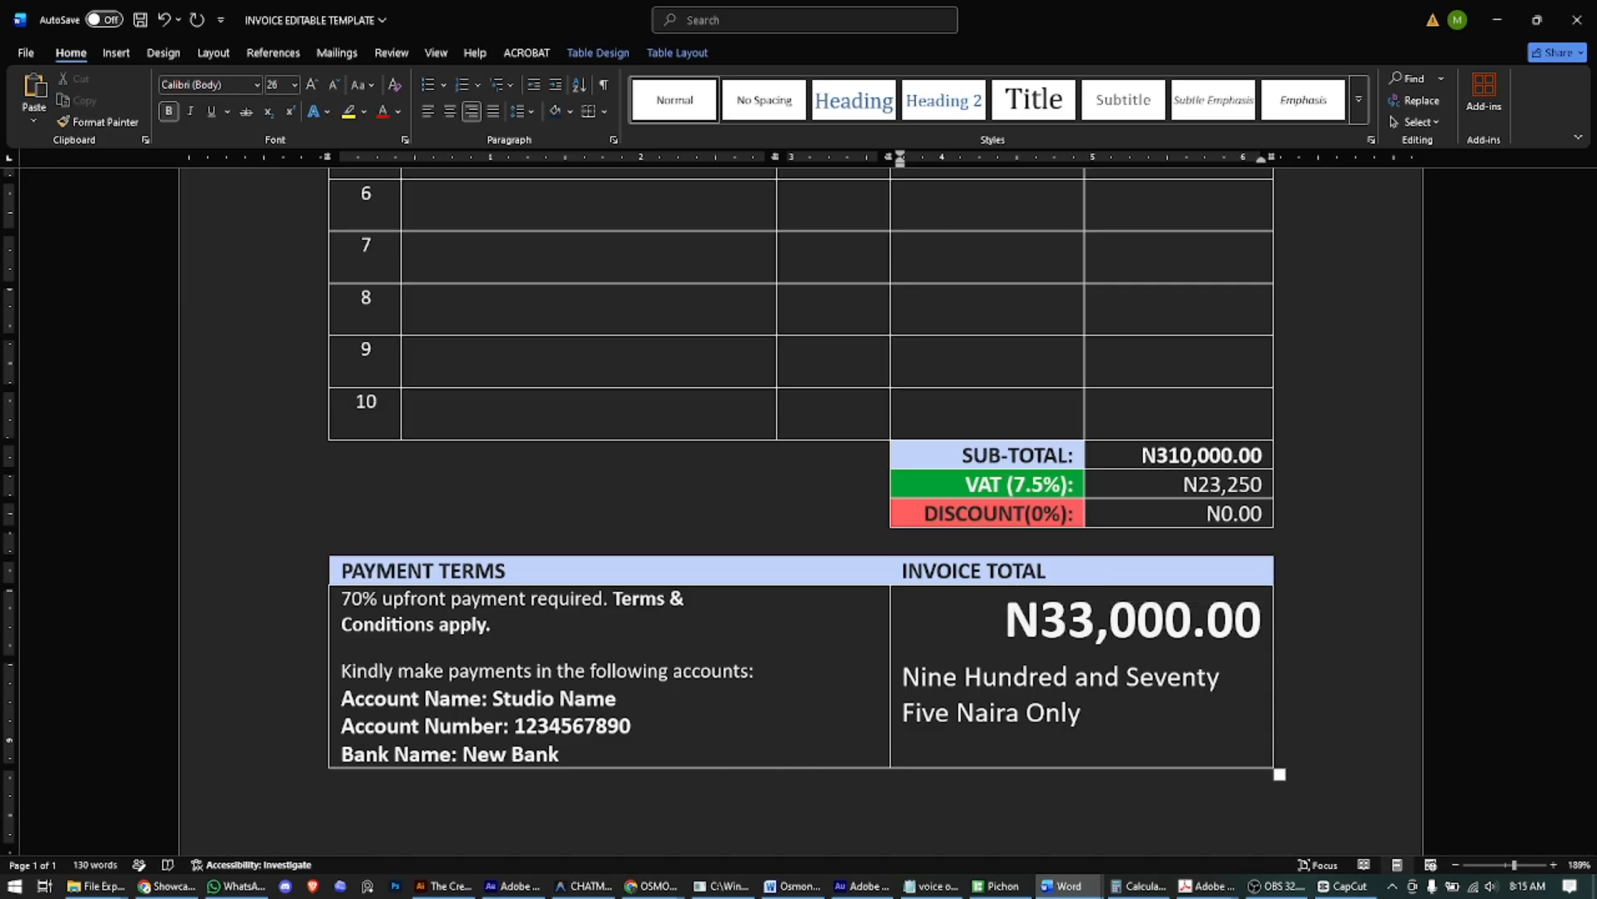
text(3)
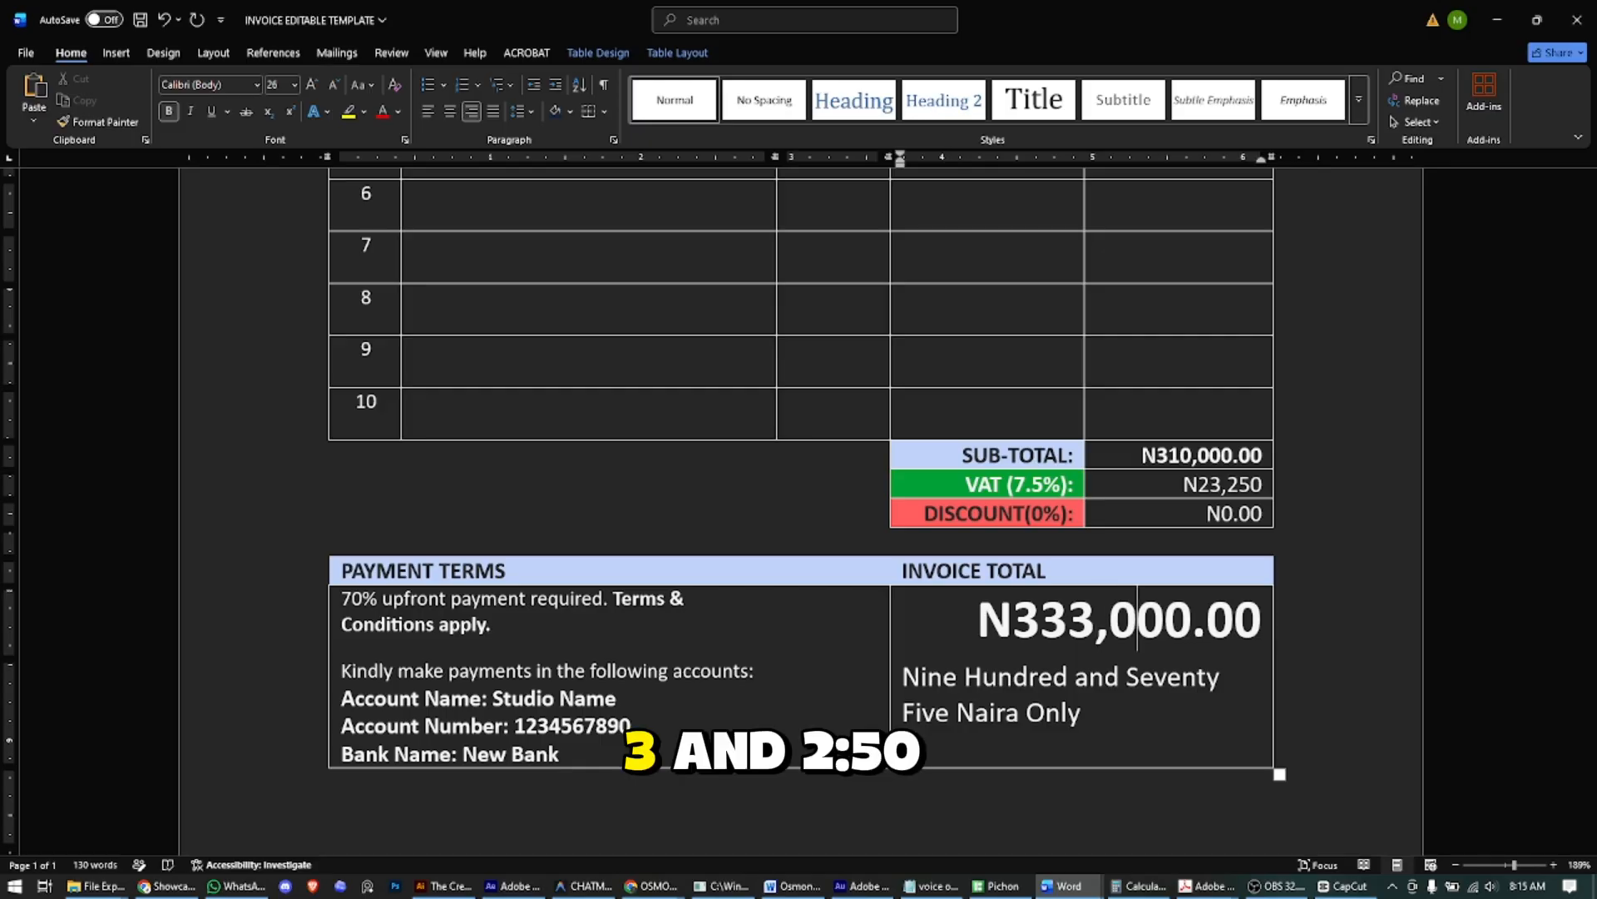
drag(1109, 618, 1165, 617)
text(25)
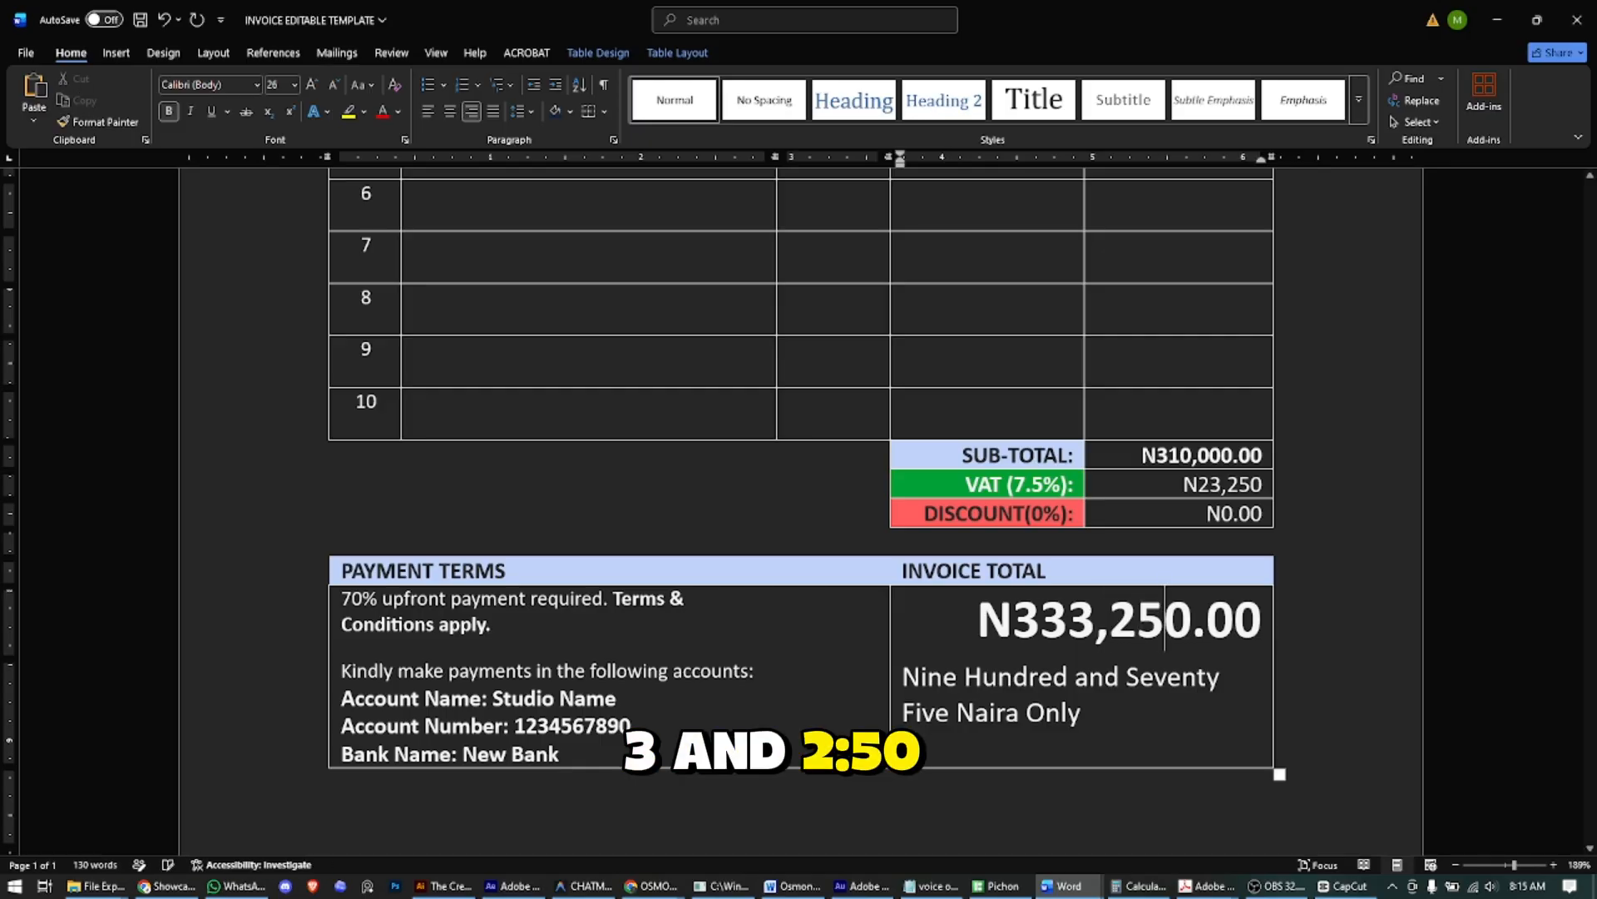
click(984, 678)
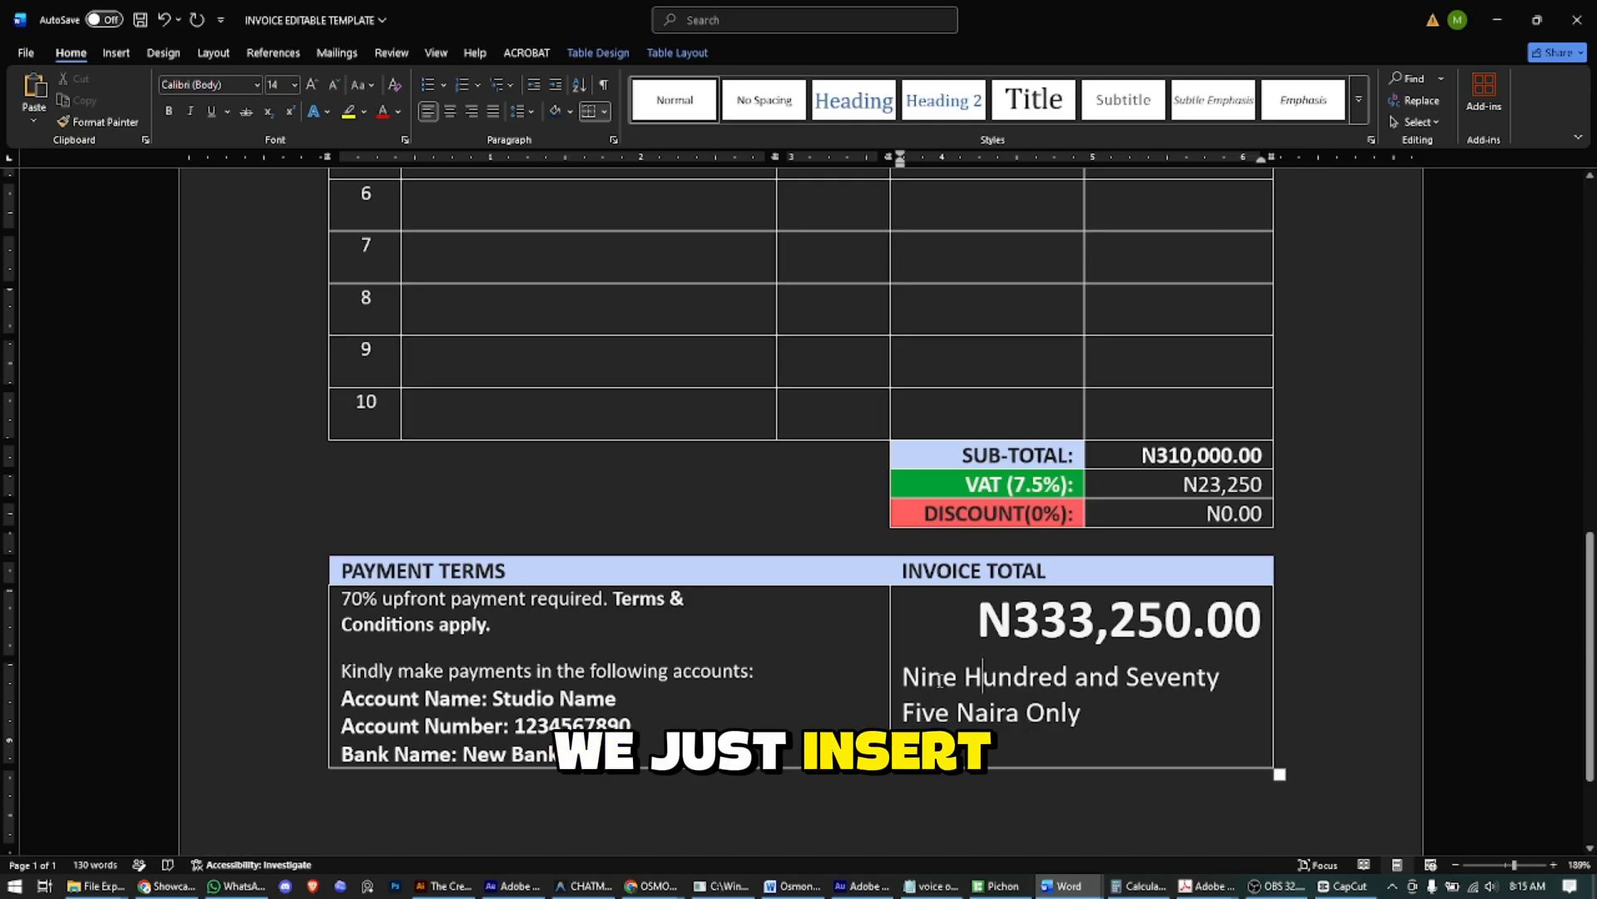
- Type 'Three Hundred and Thirty Three Thousand, Two Fifty Naira Only' over the old words and right-align it
drag(904, 674, 1079, 713)
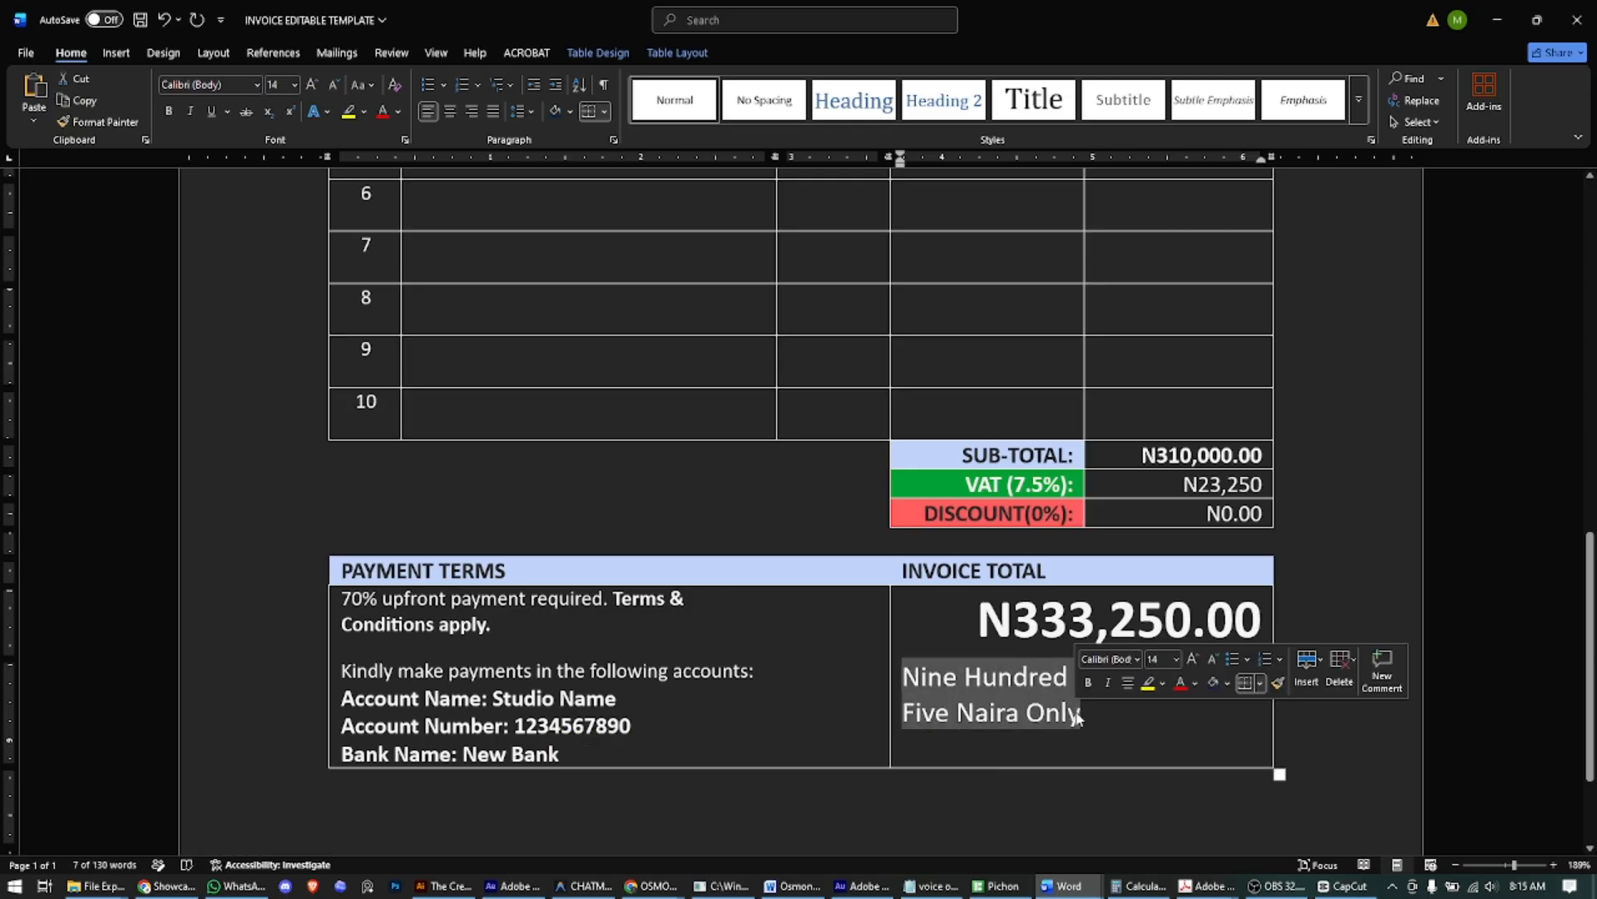
text(tHRE)
key(BackSpace)
key(BackSpace)
key(BackSpace)
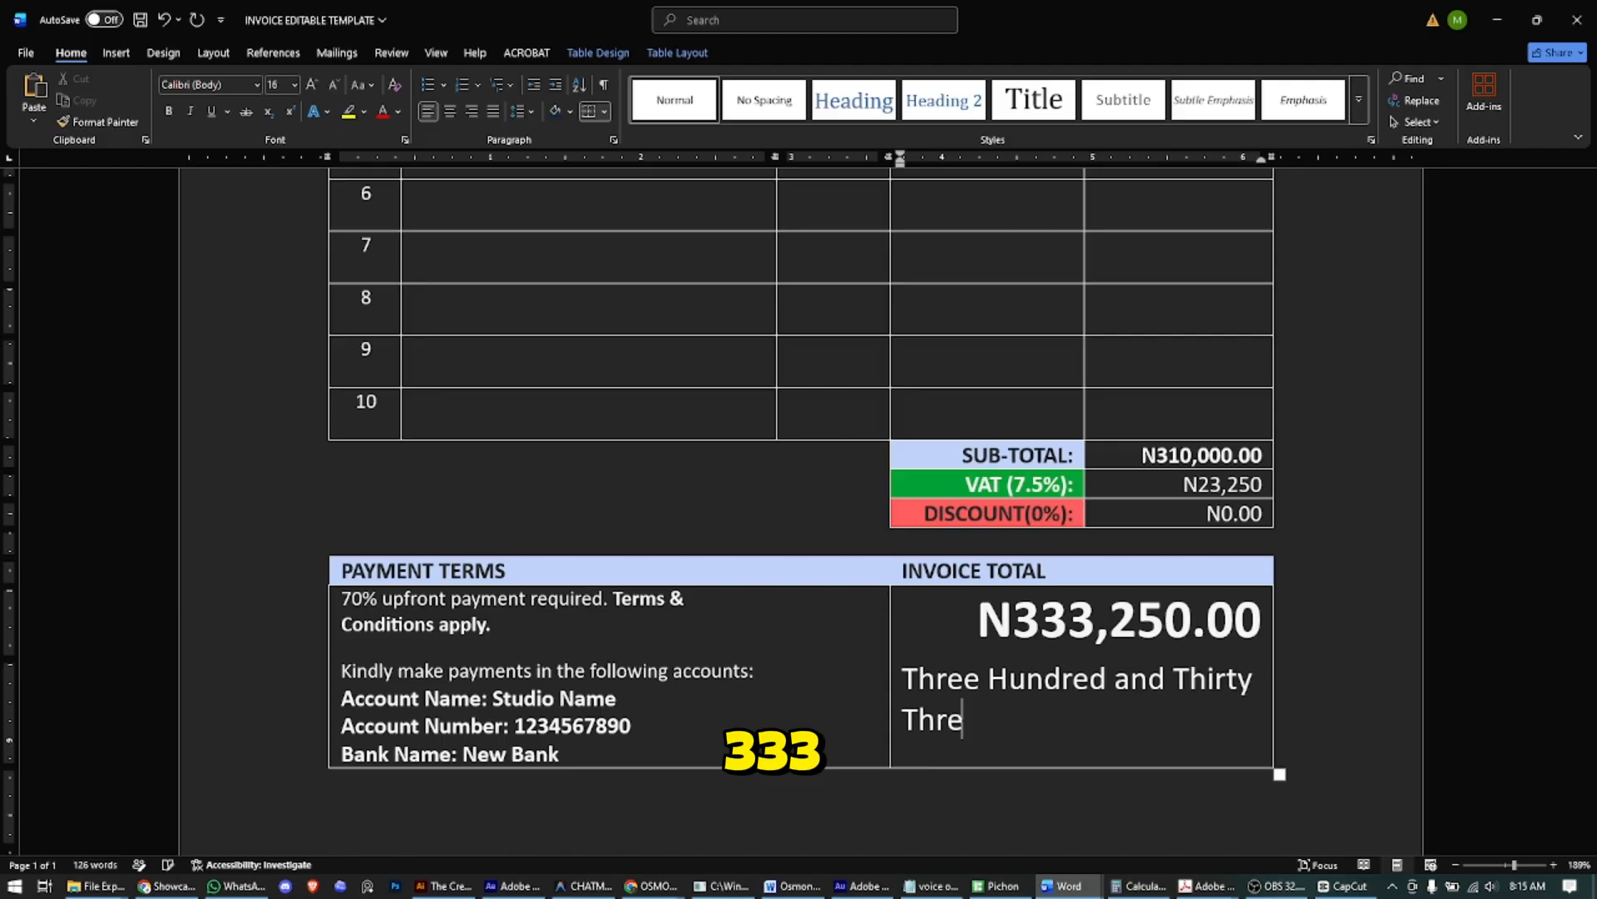
text(e Thousand, Two Fit)
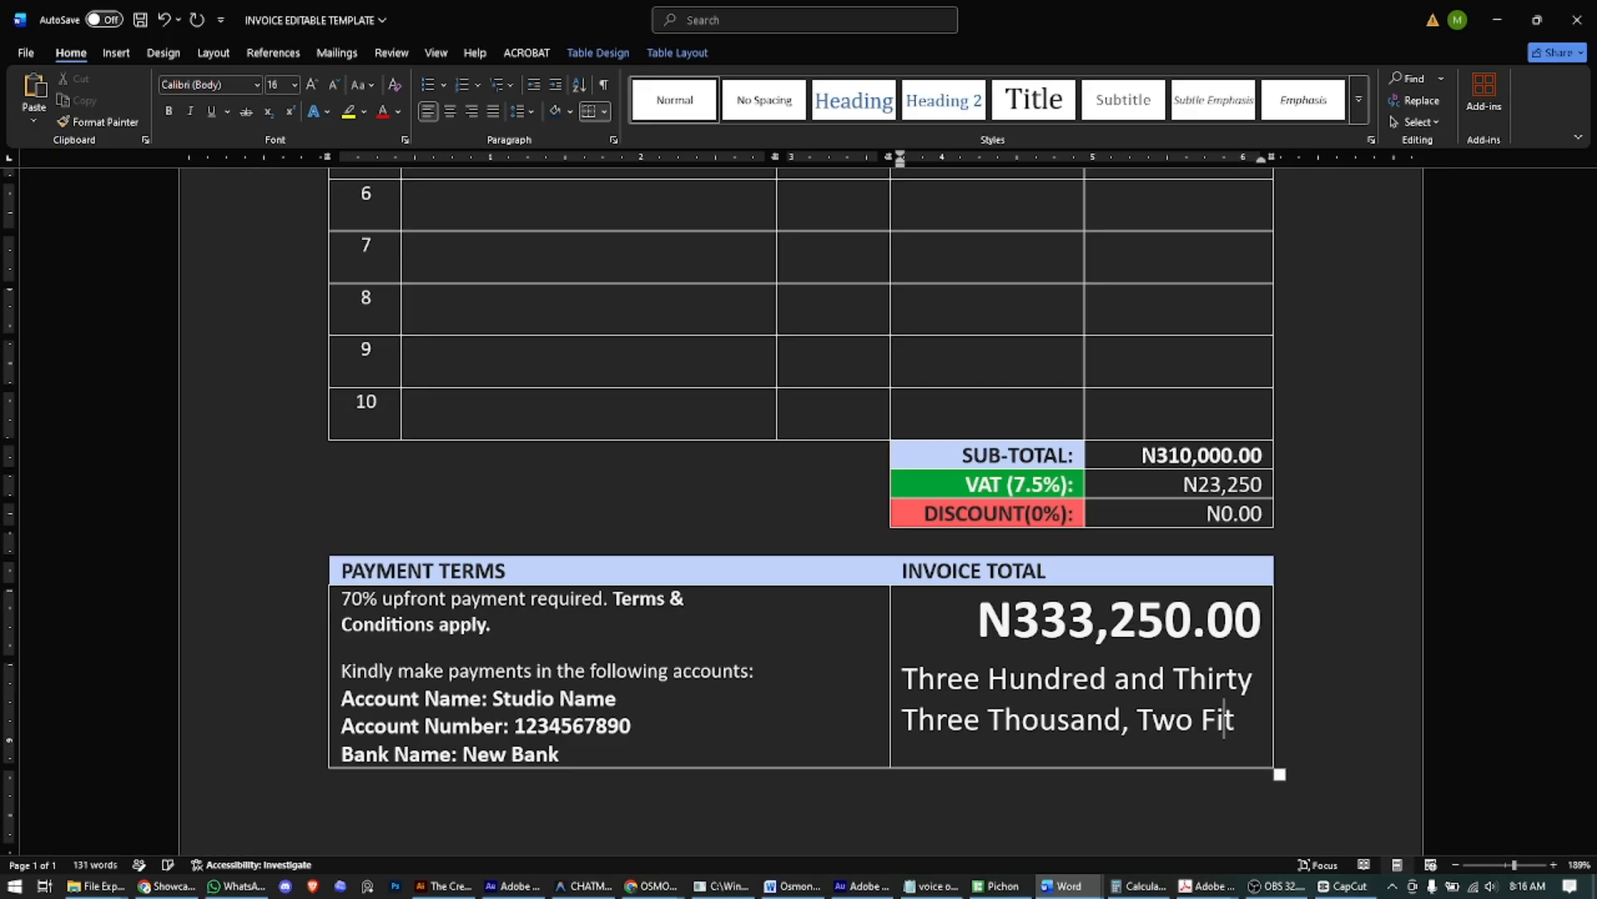
key(BackSpace)
text(fty Naira Only.)
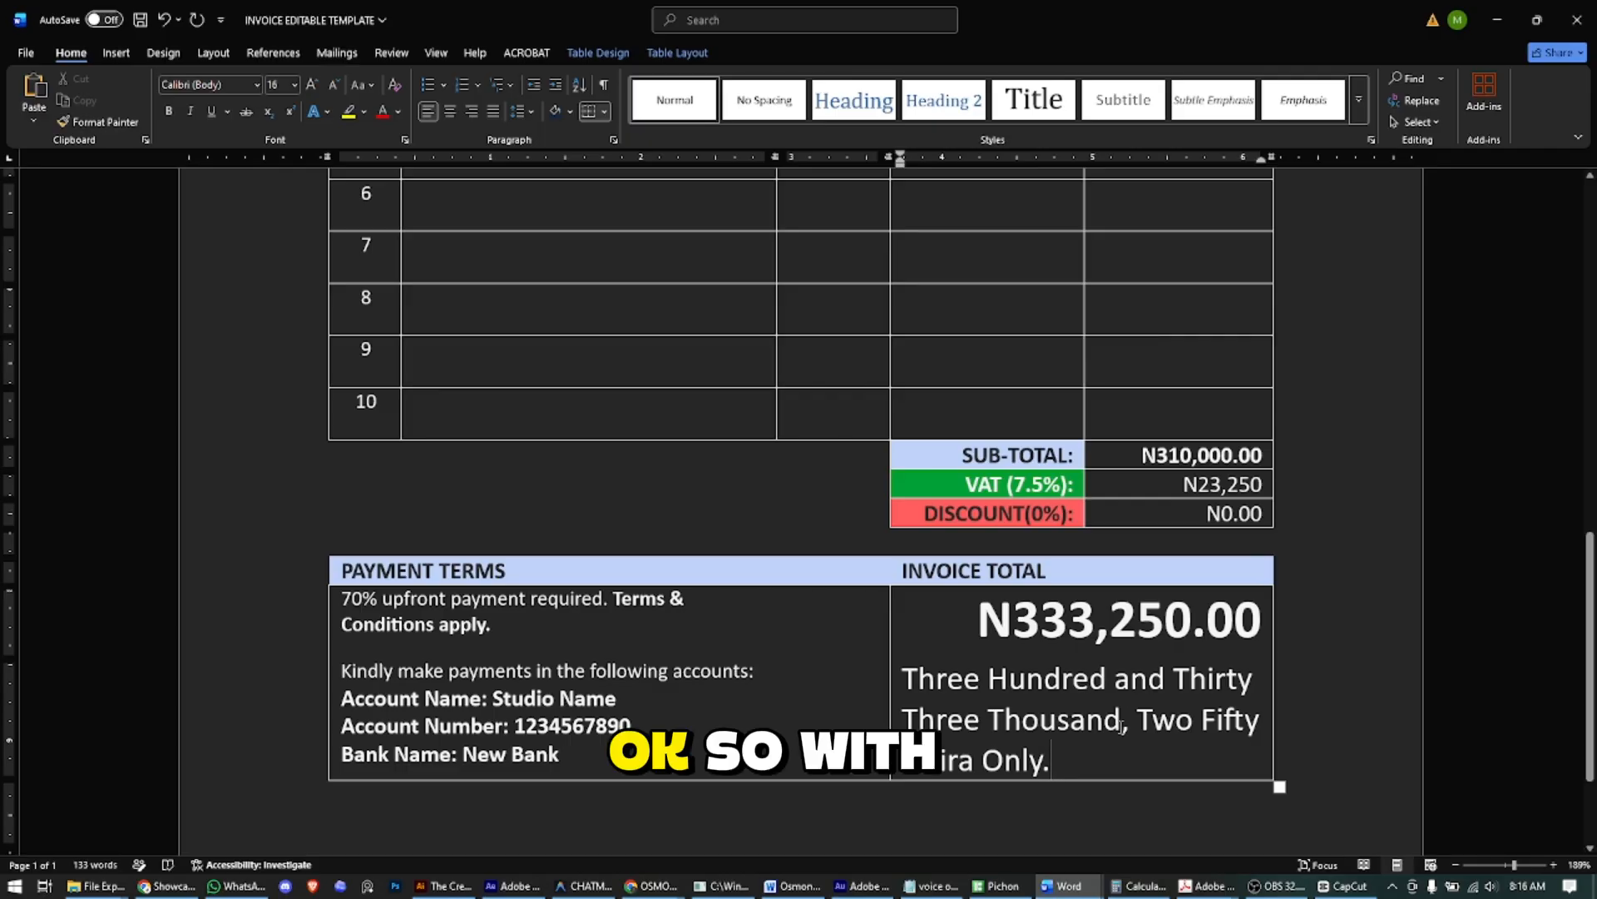
drag(1080, 759, 902, 678)
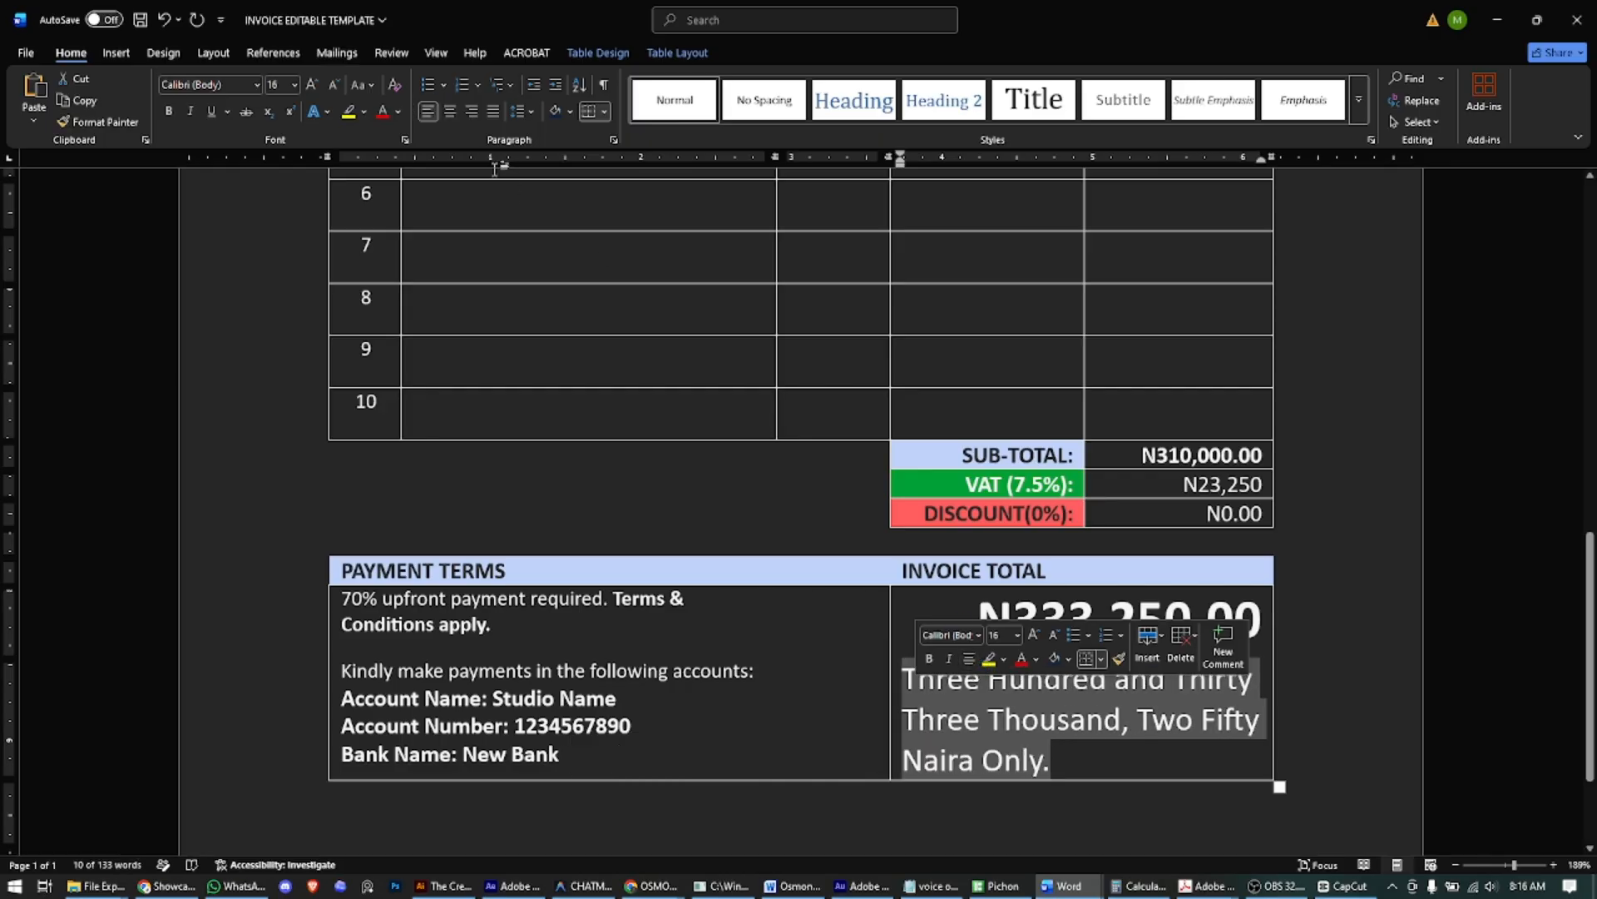
click(471, 112)
click(1046, 747)
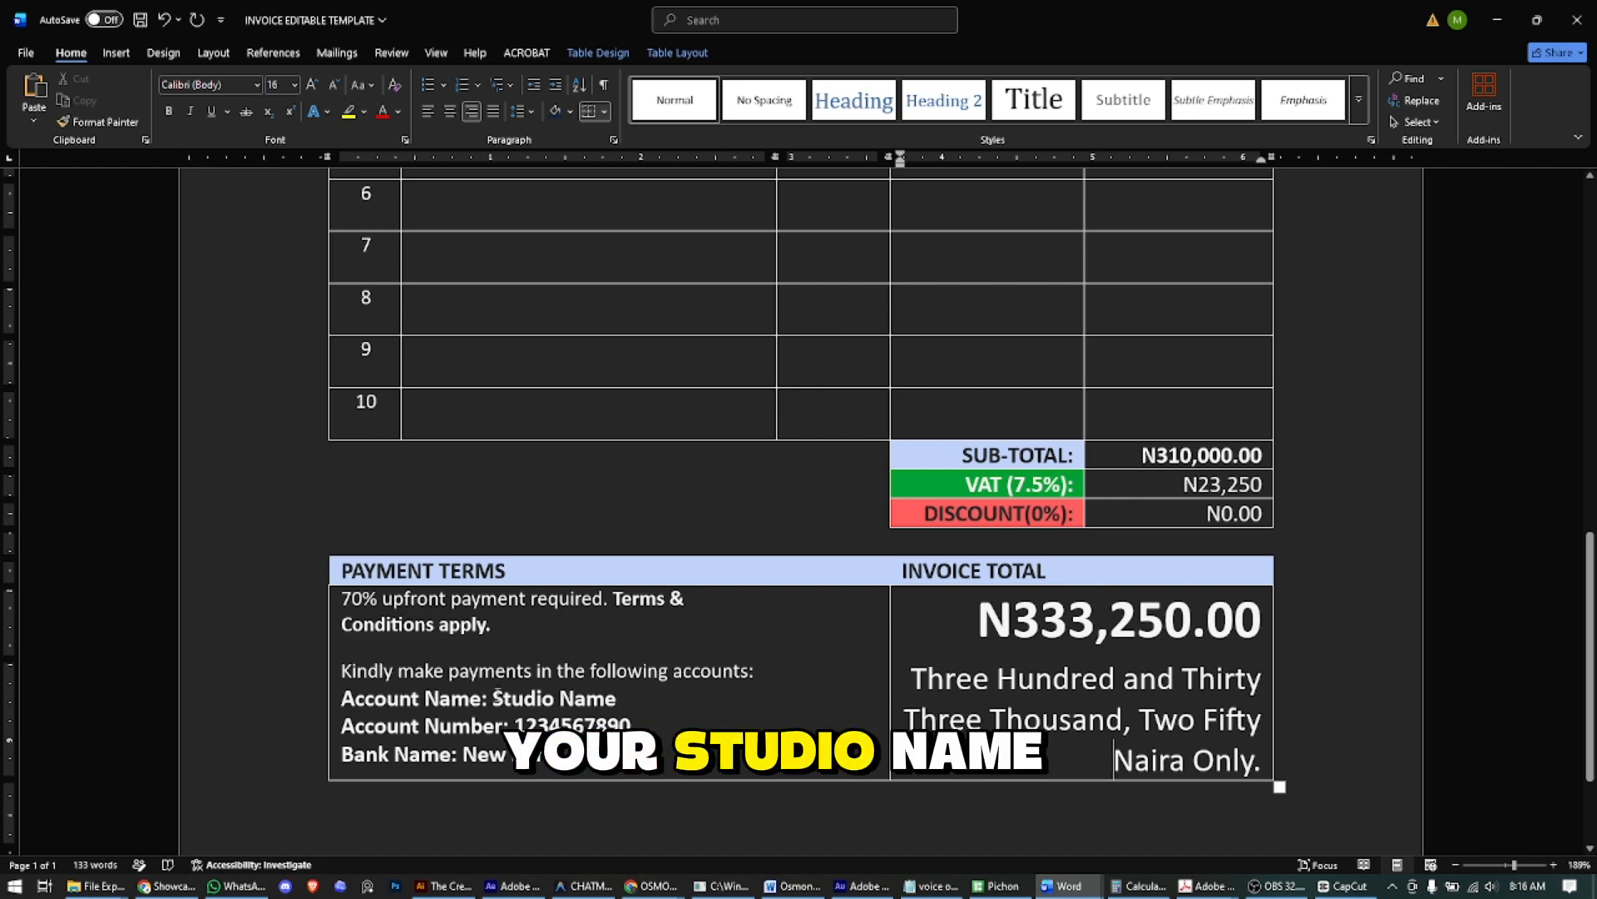
- Move into the payment details and scroll through the completed invoice to review it
click(494, 698)
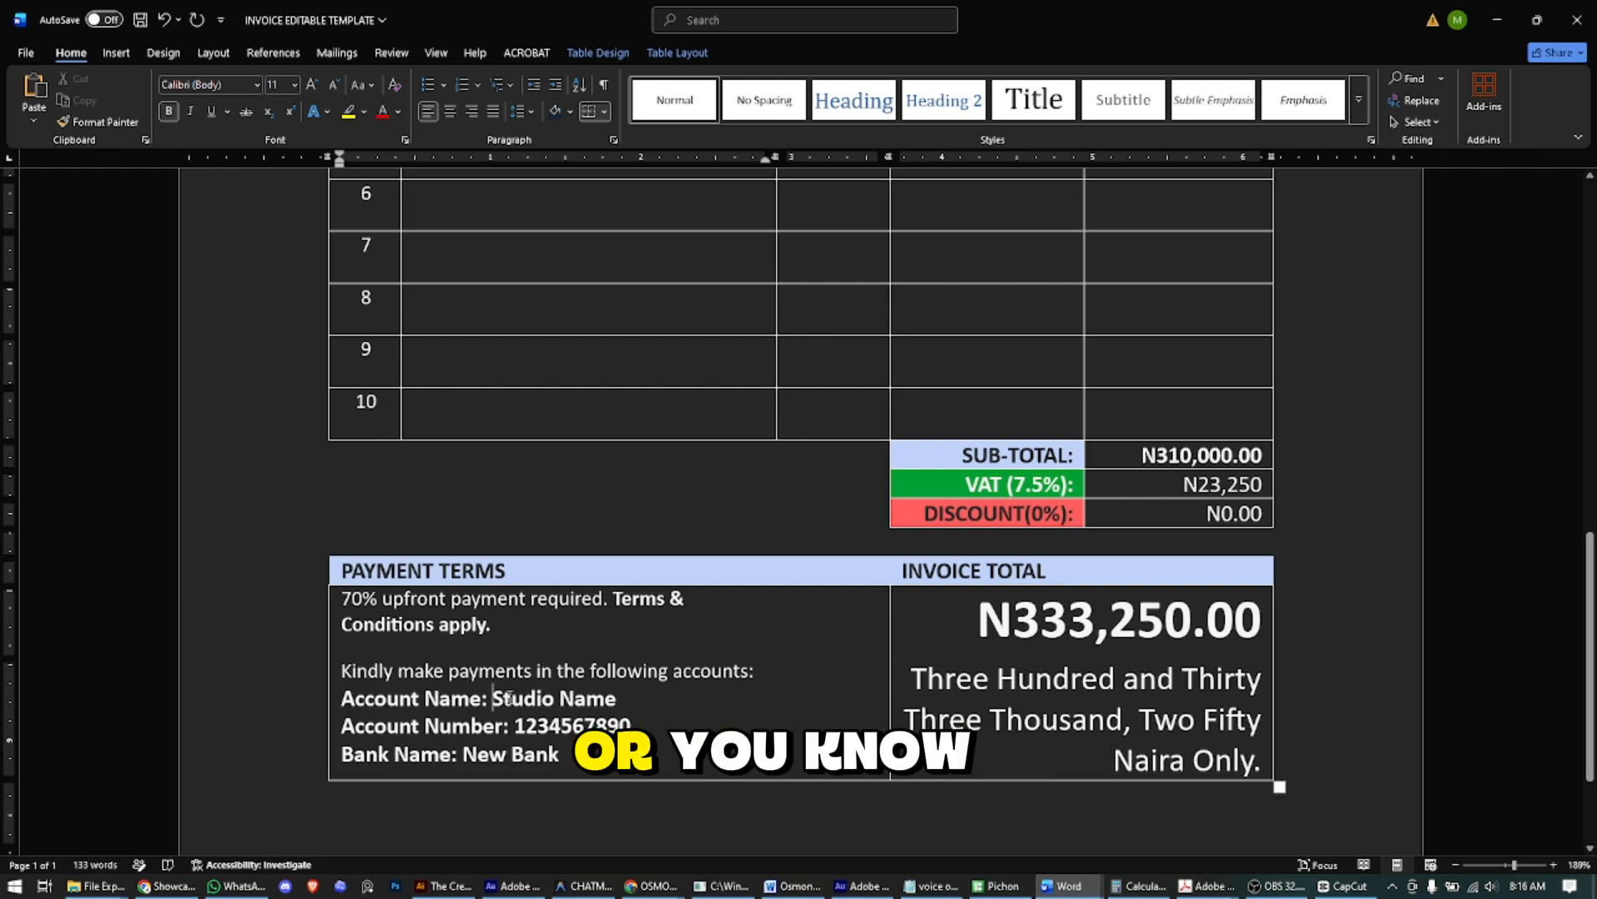
key(ctrl+shift+End)
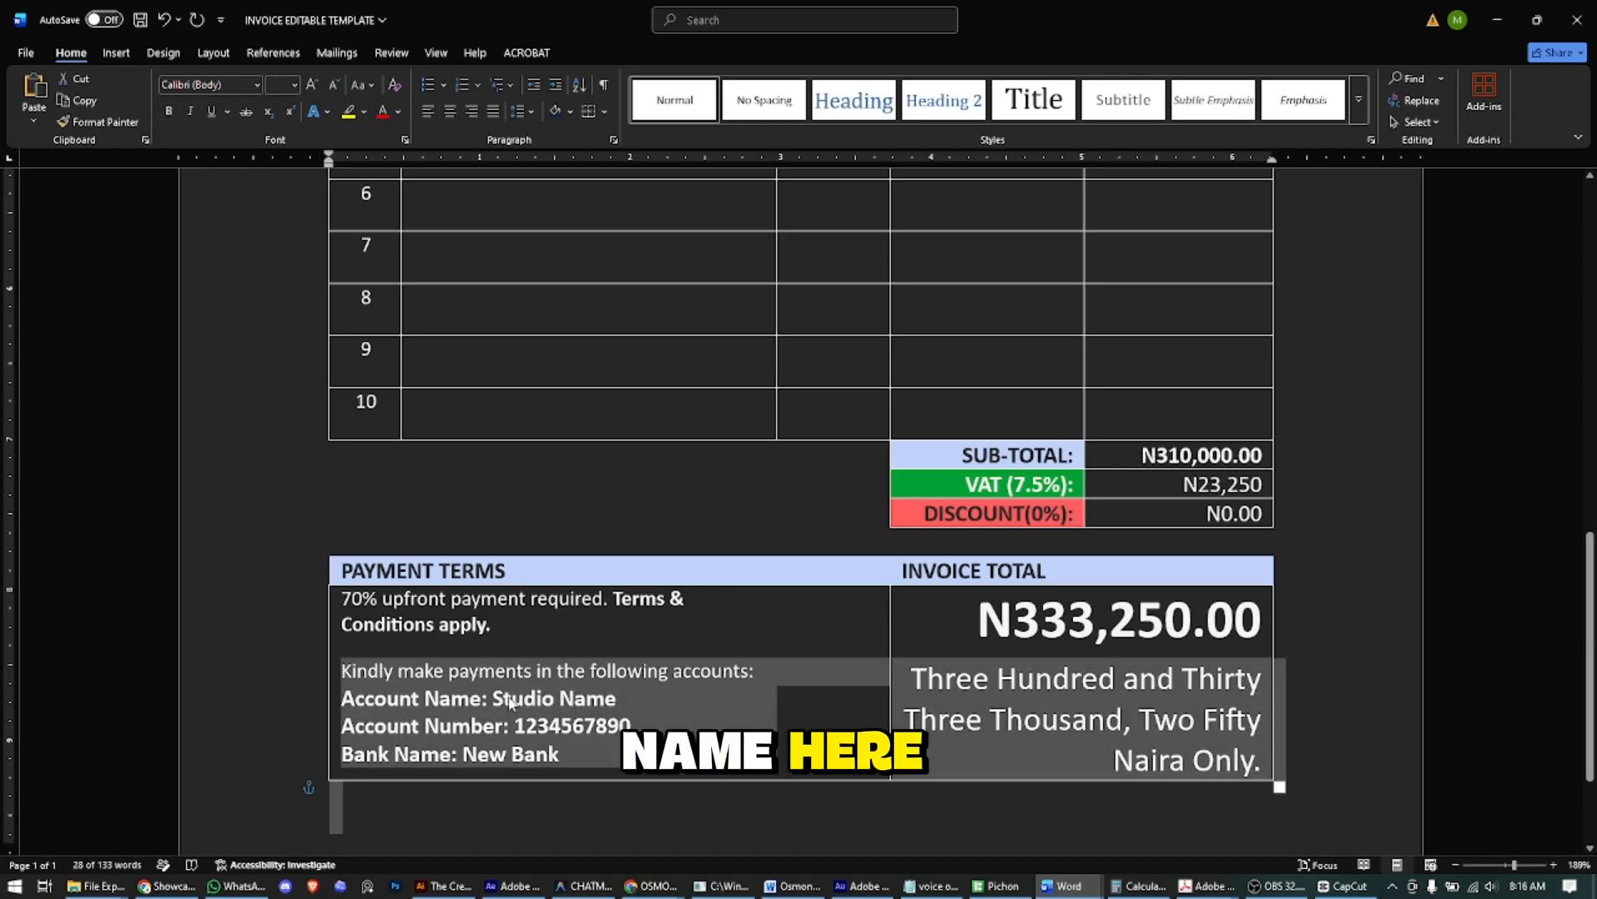
key(Left)
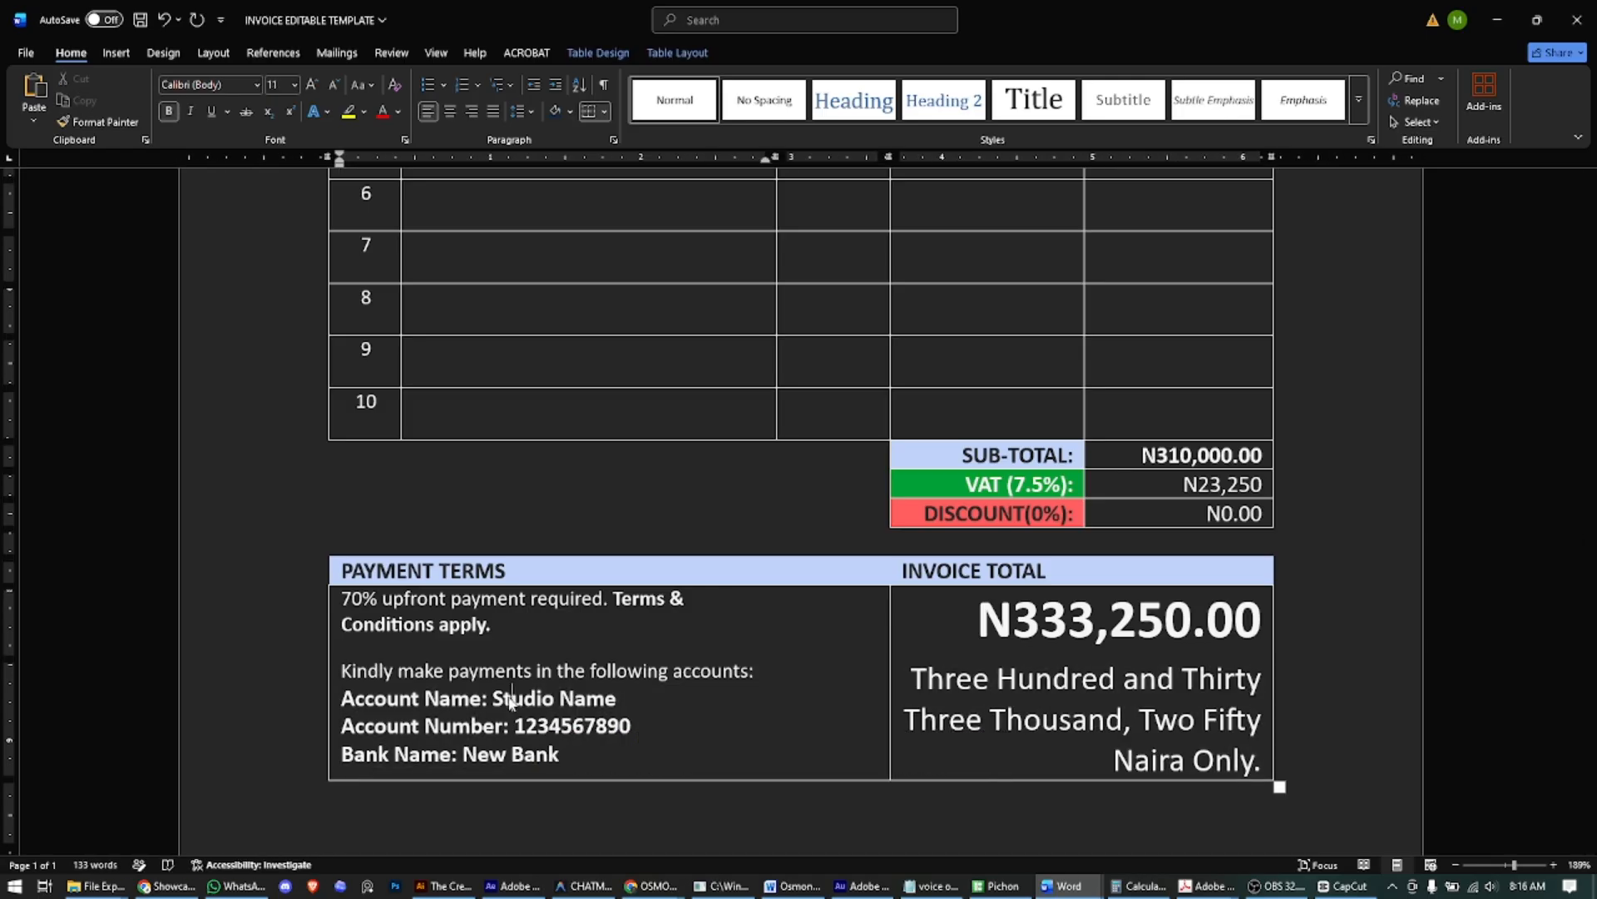
scroll(615, 694, down, 1)
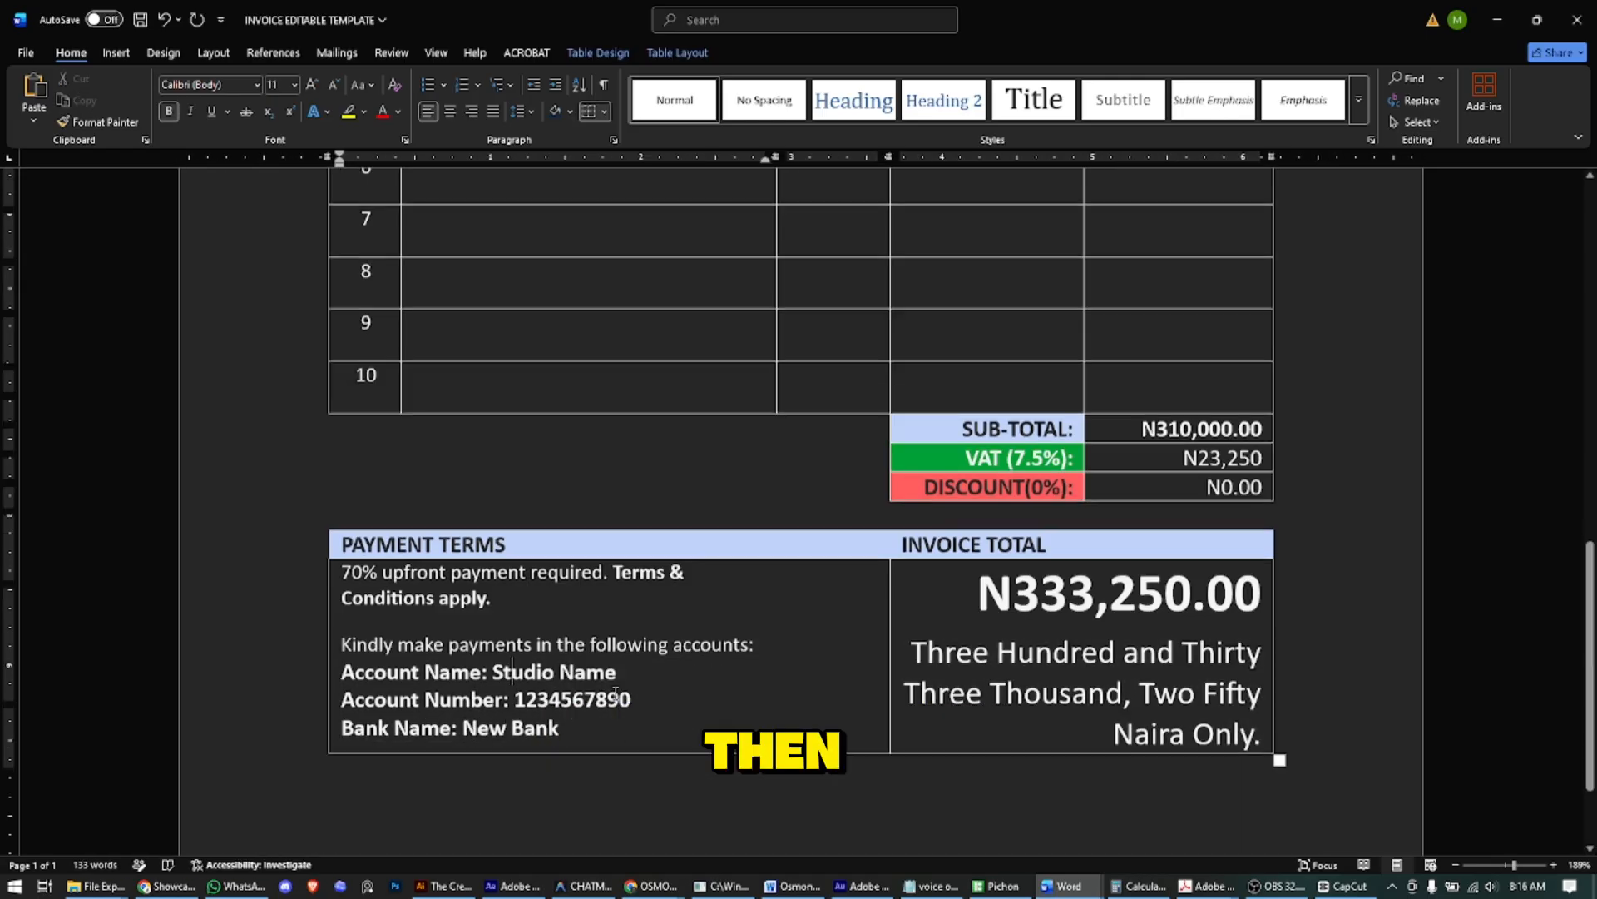
scroll(615, 694, down, 1)
scroll(950, 547, up, 15)
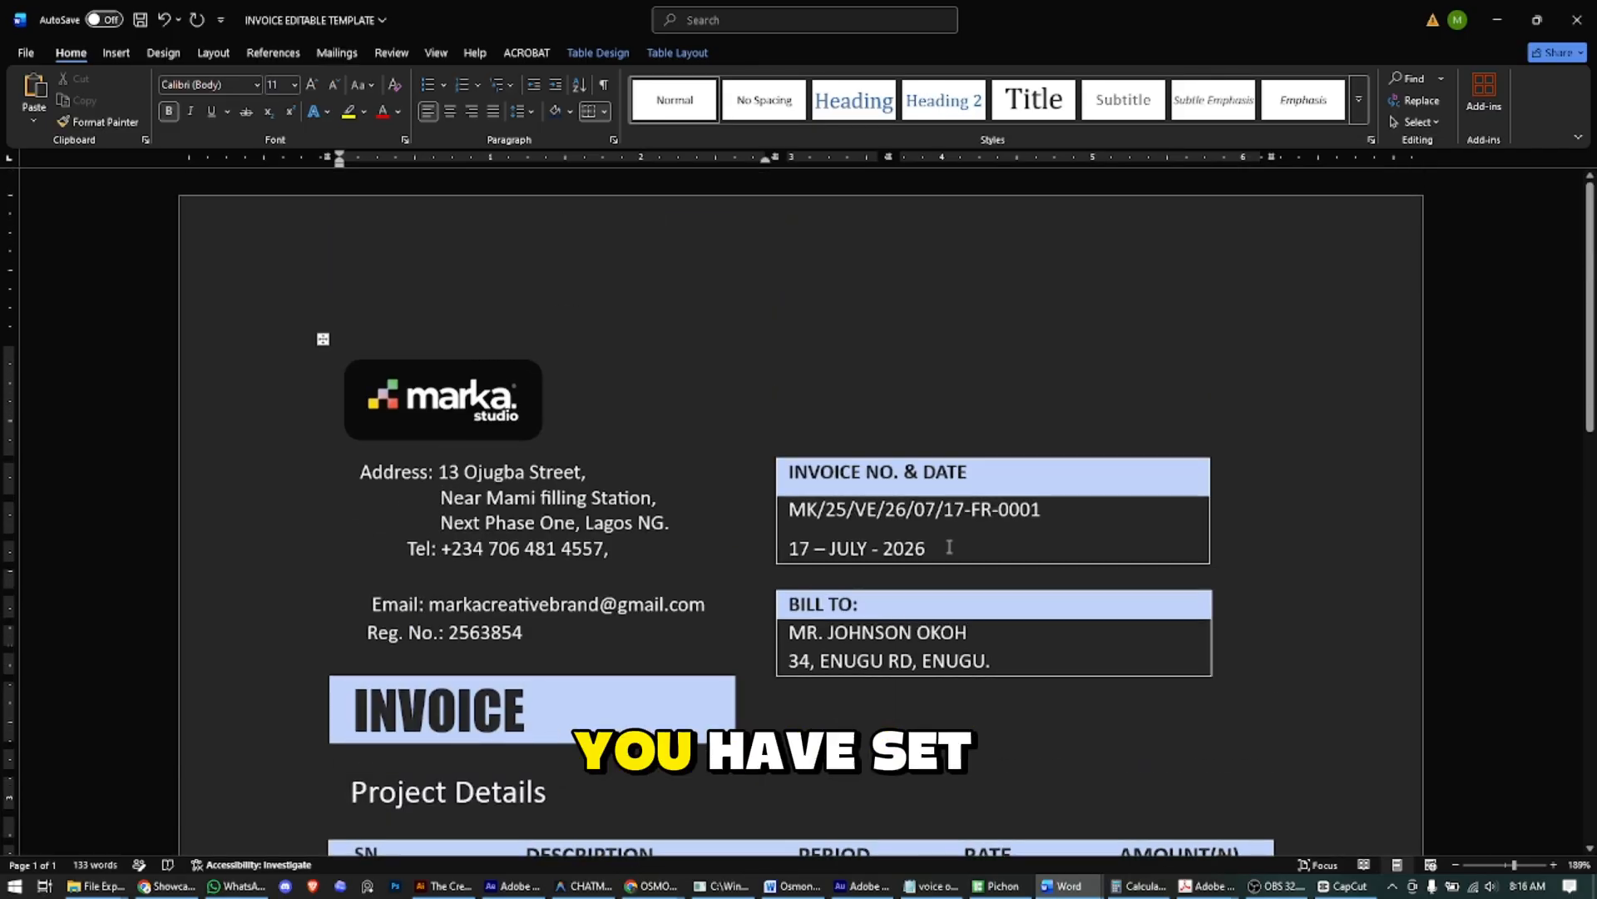
scroll(940, 472, down, 5)
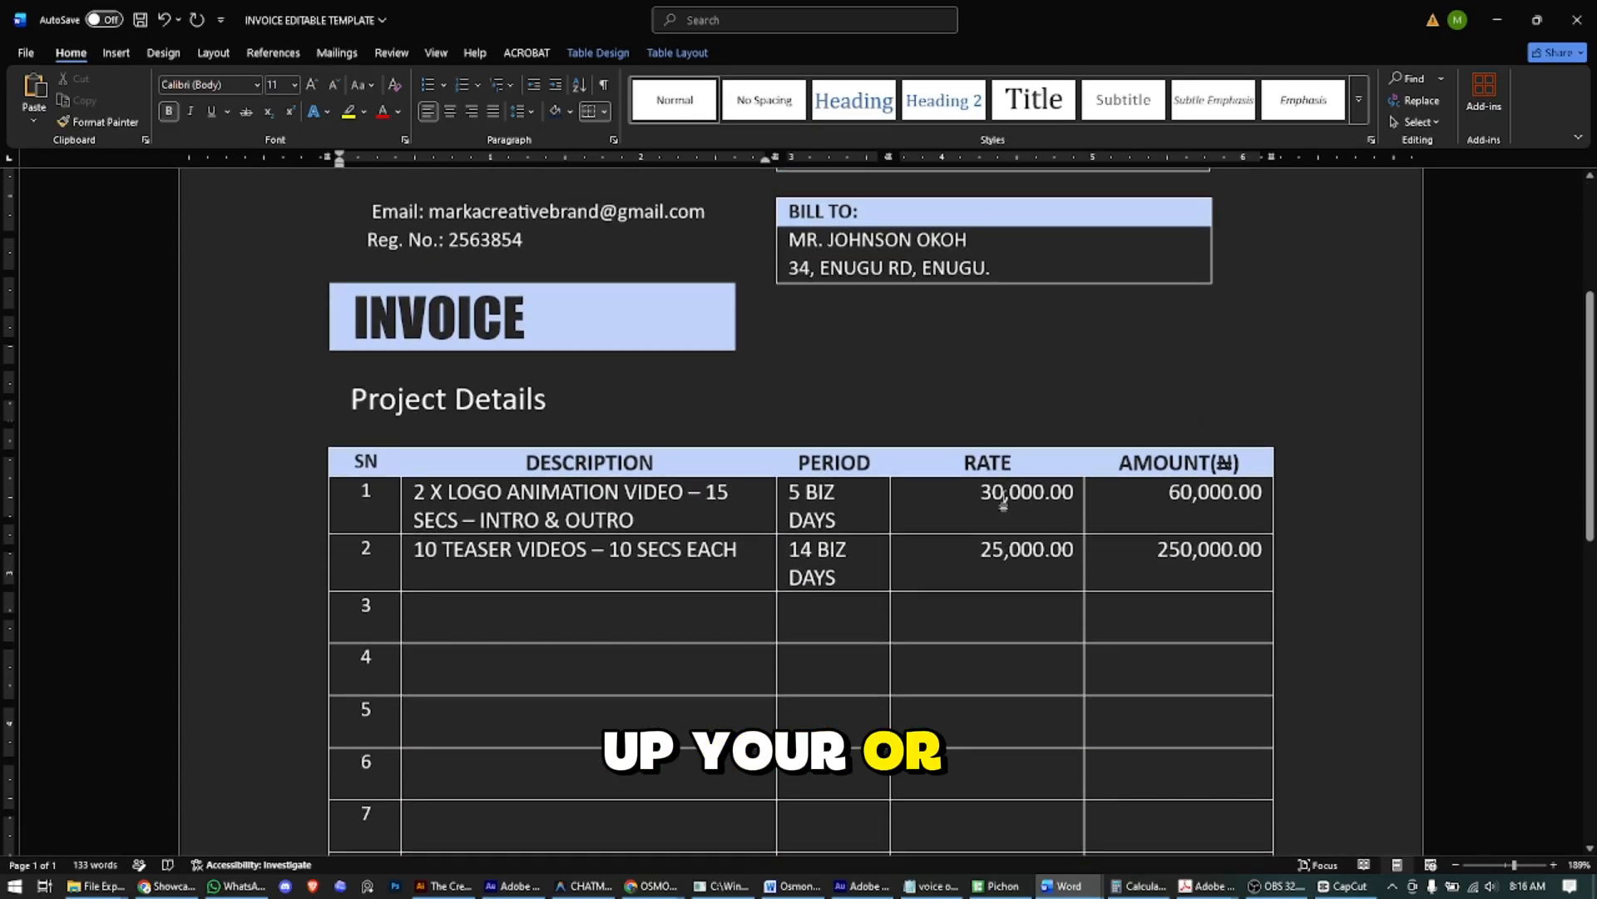
scroll(1003, 499, up, 2)
scroll(1004, 500, up, 3)
scroll(986, 533, down, 2)
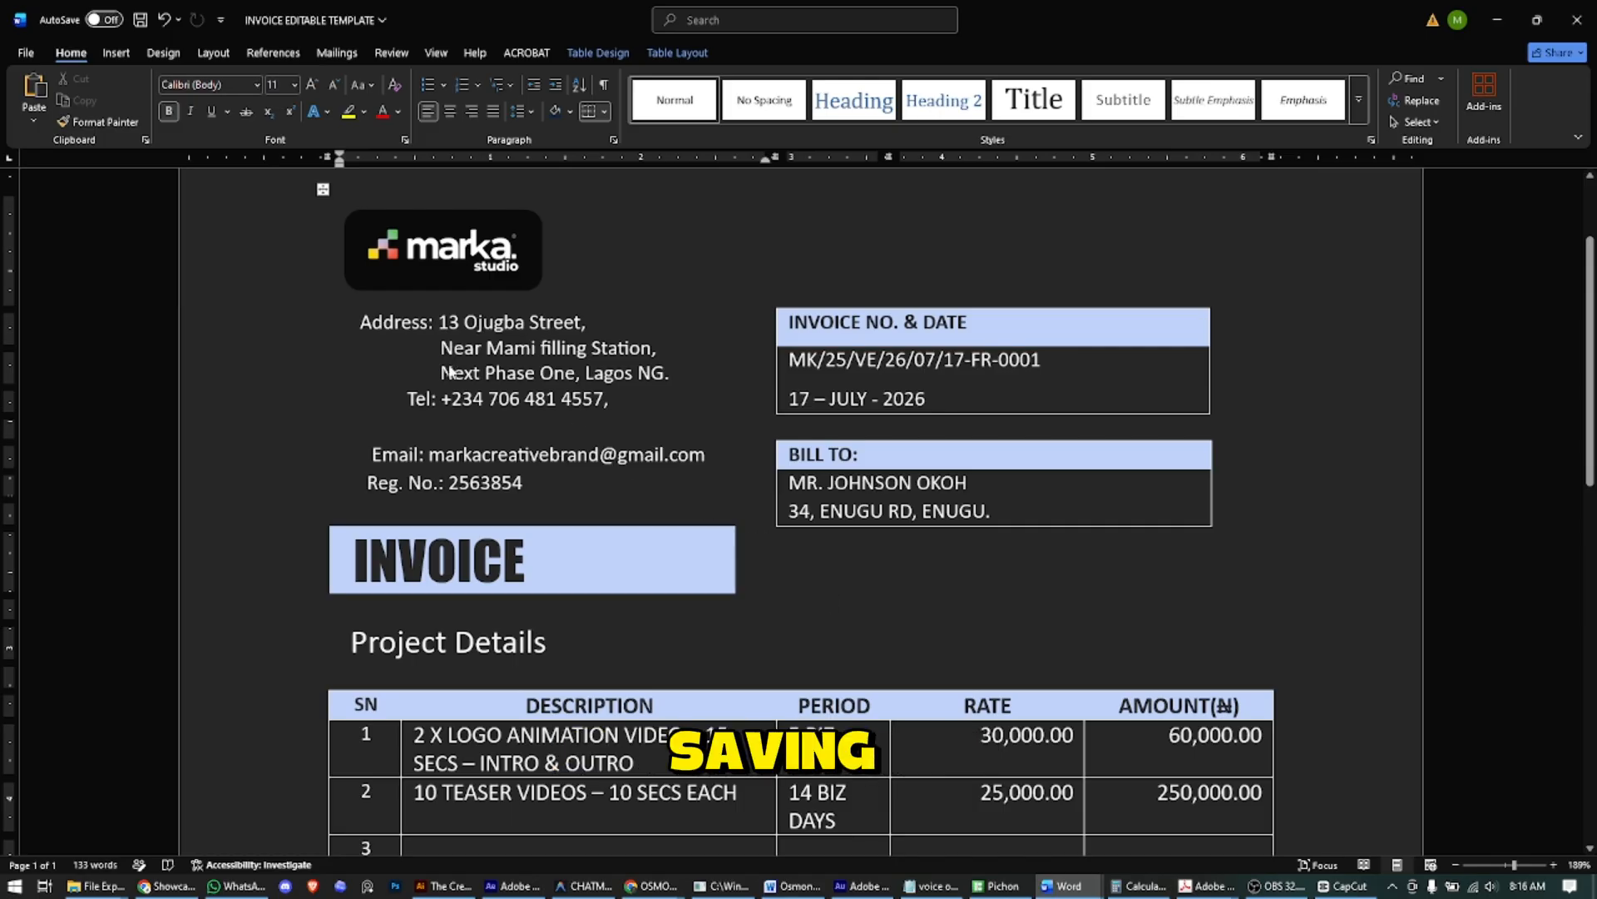
- Choose PDF as the save type and create and open a new folder named CLIENT'S INVOICE
key(F12)
click(321, 761)
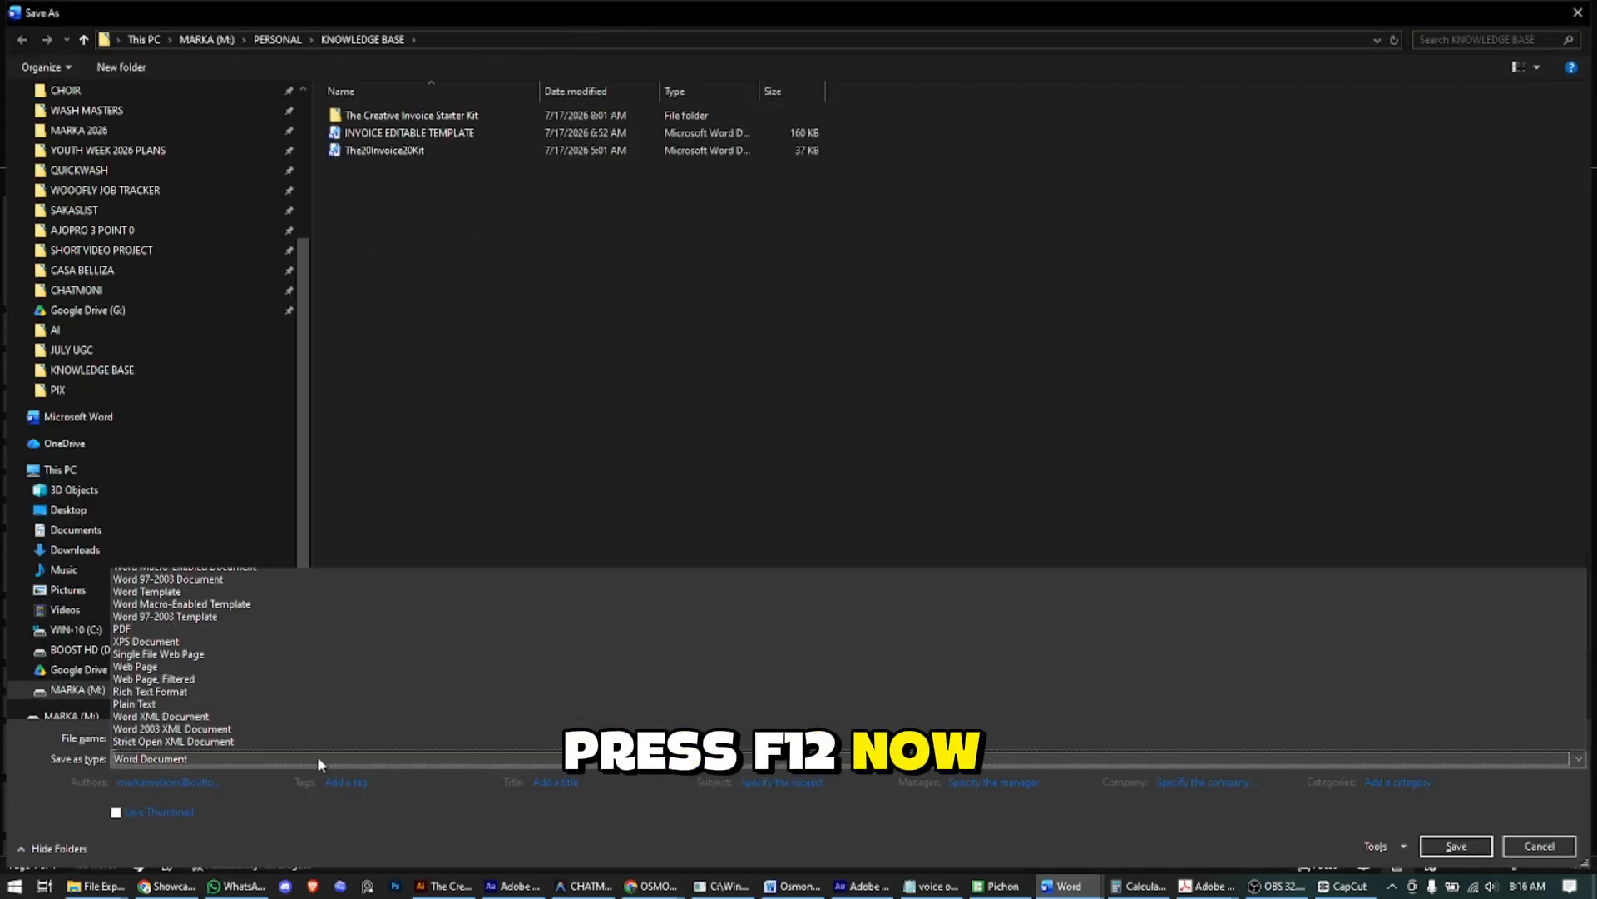
click(188, 621)
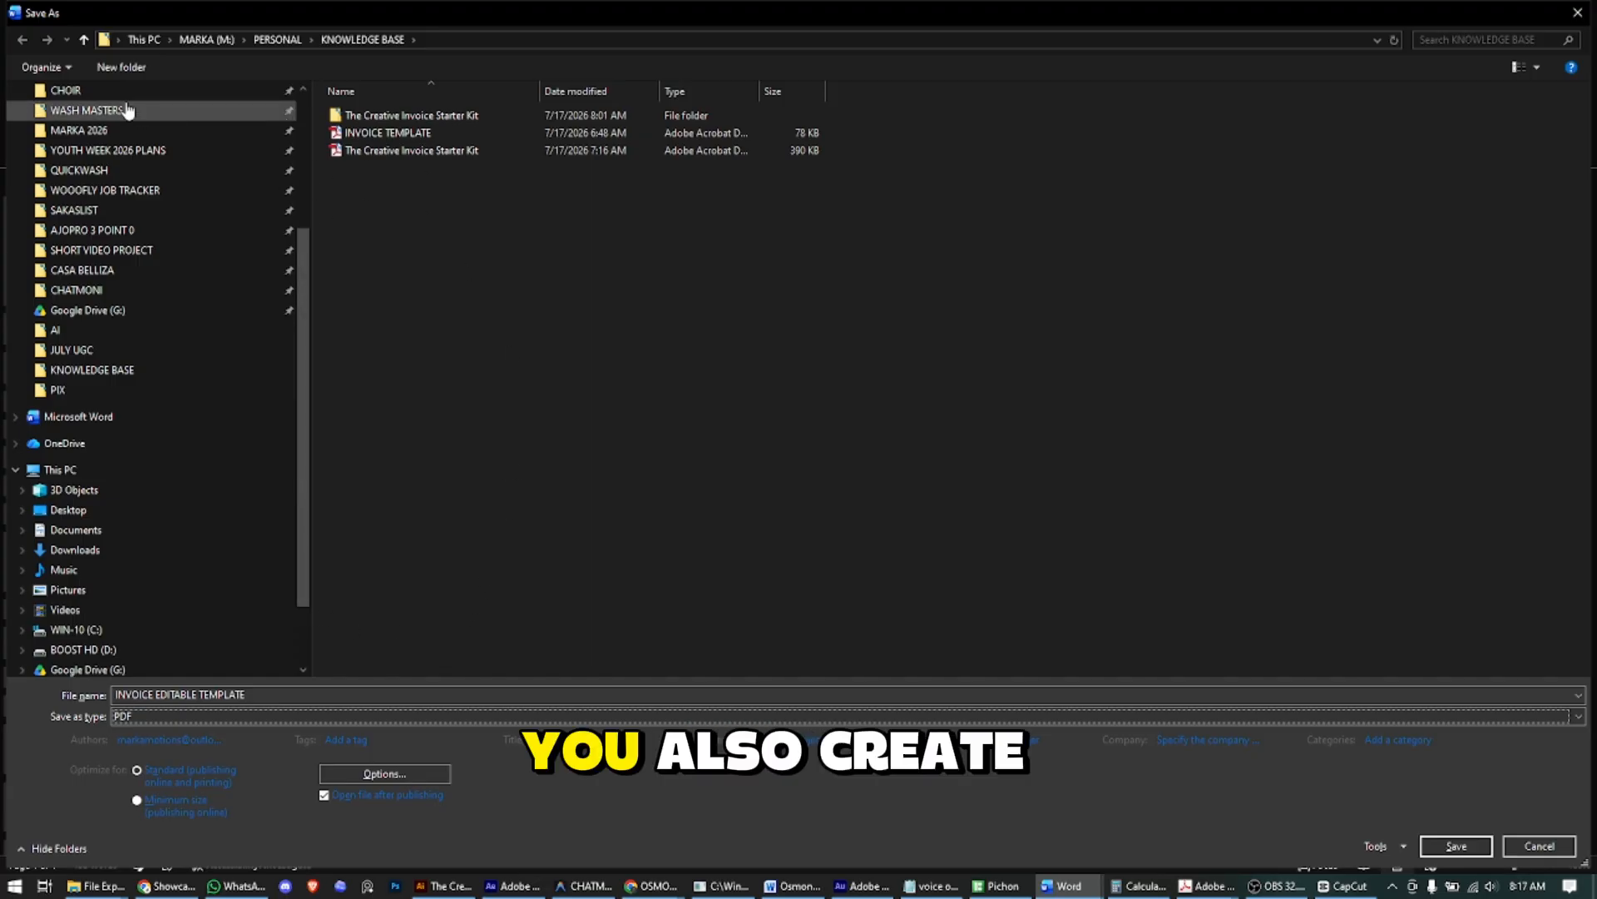
click(122, 66)
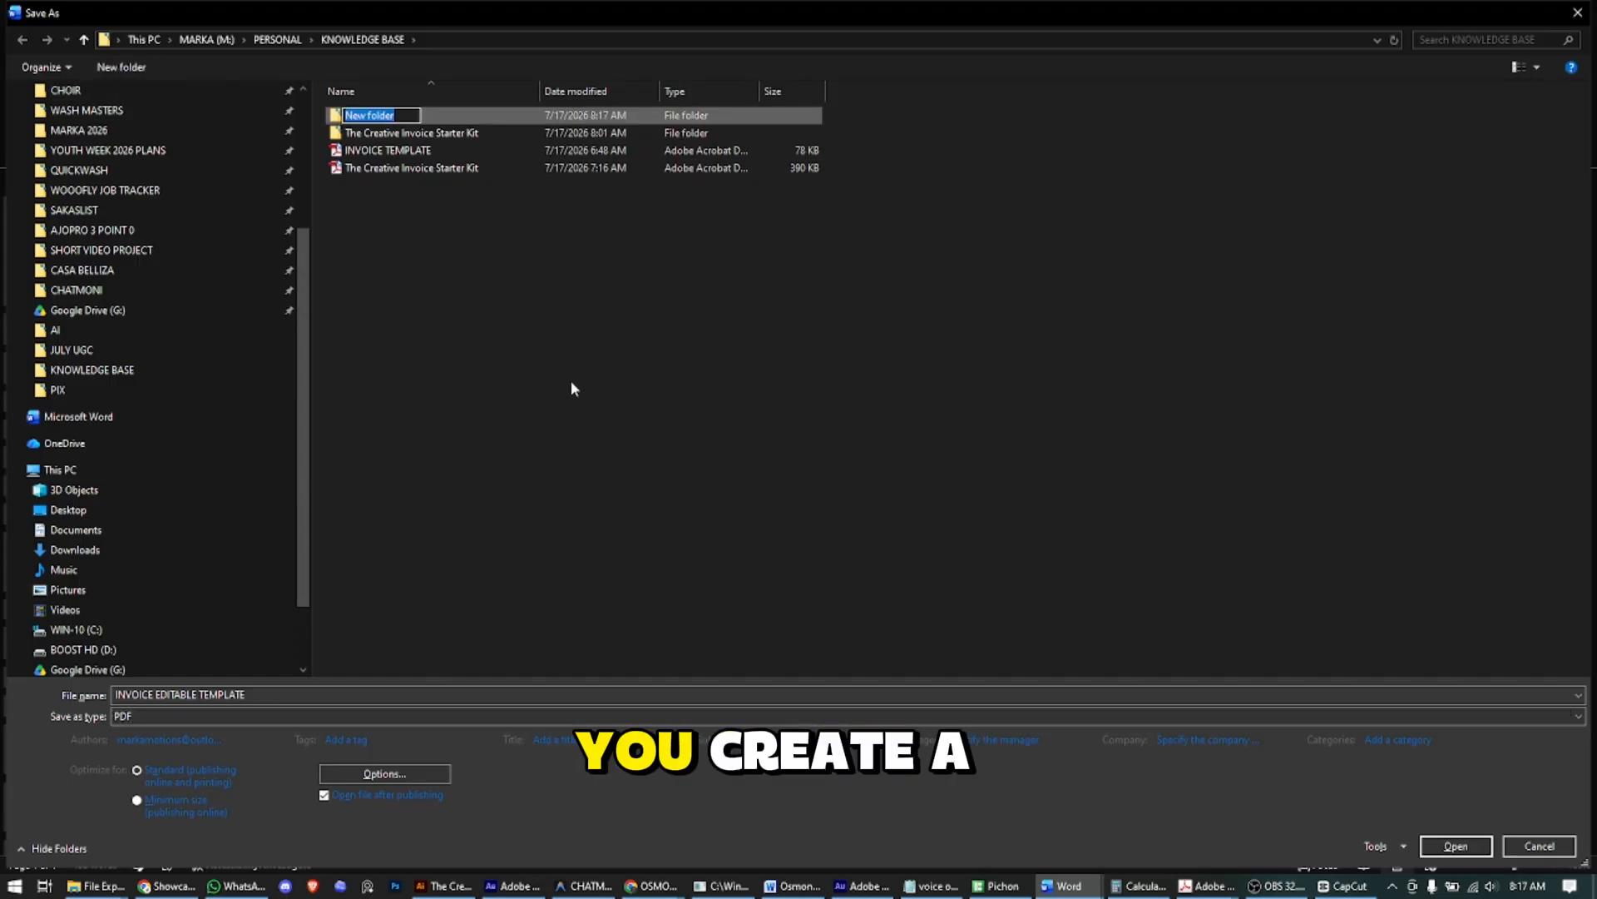
text(cl)
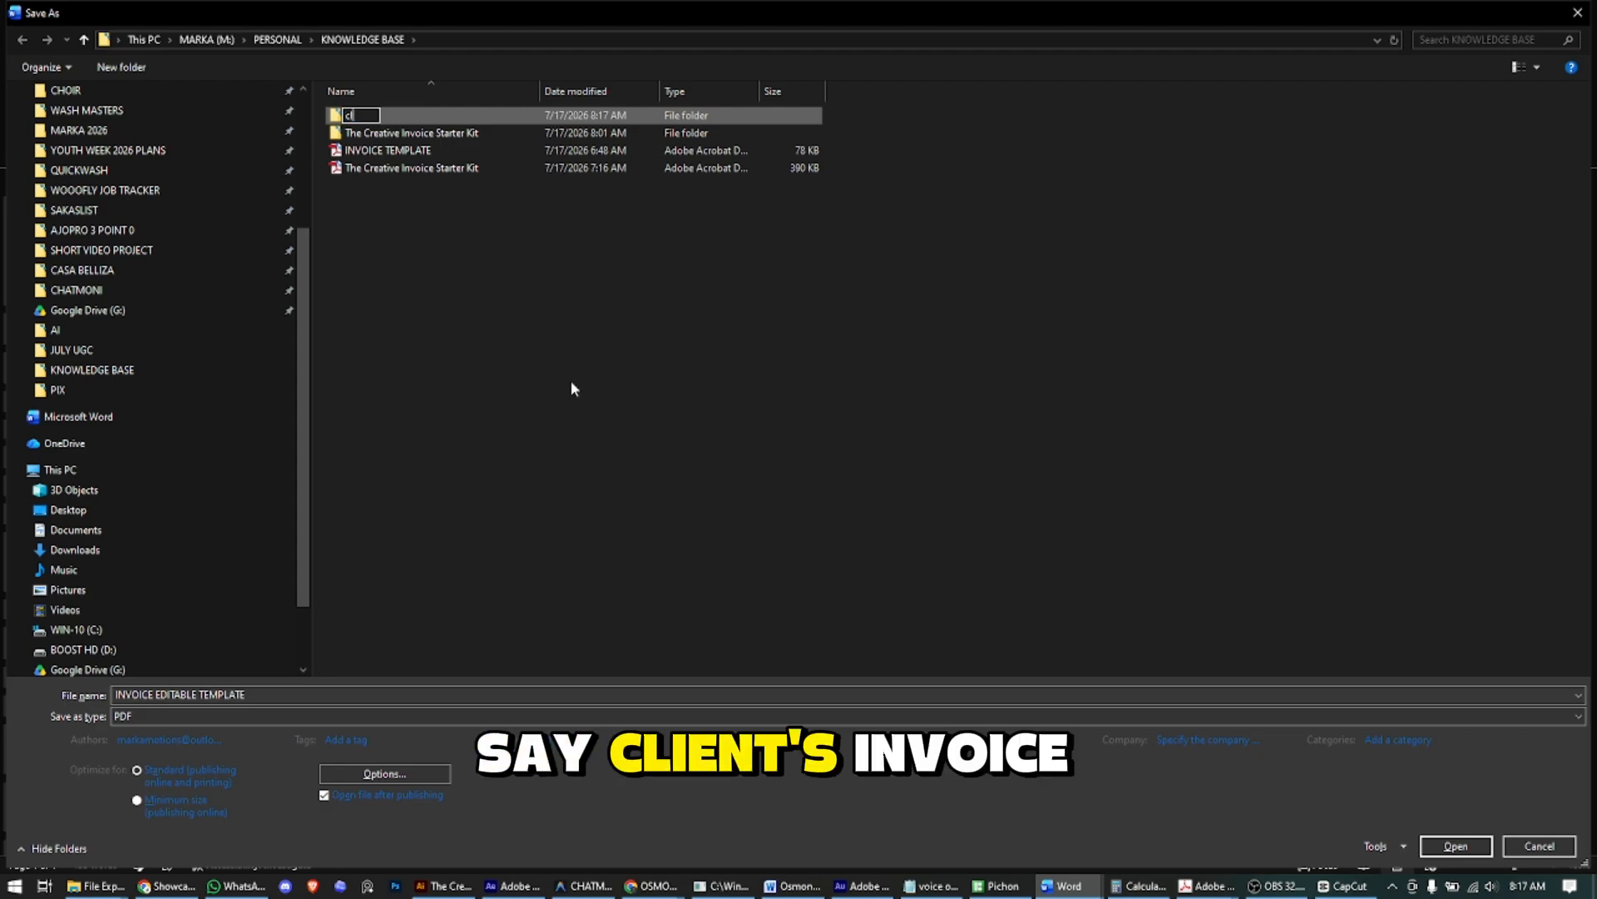
text(ie)
text(CLIENT)
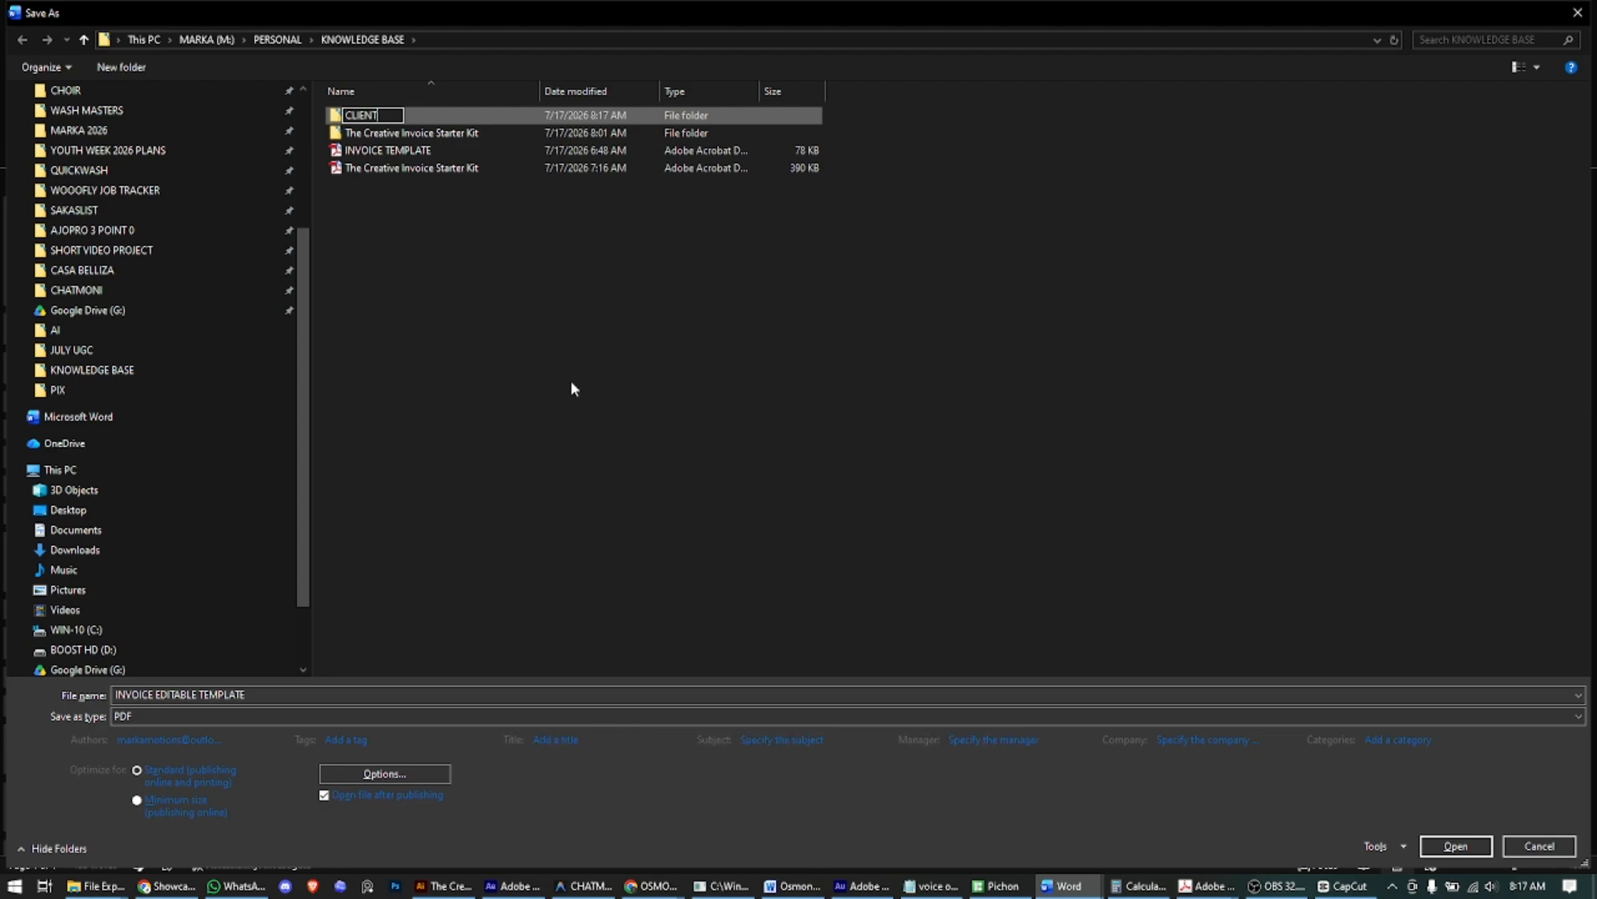
text('S INVOICE)
key(Return)
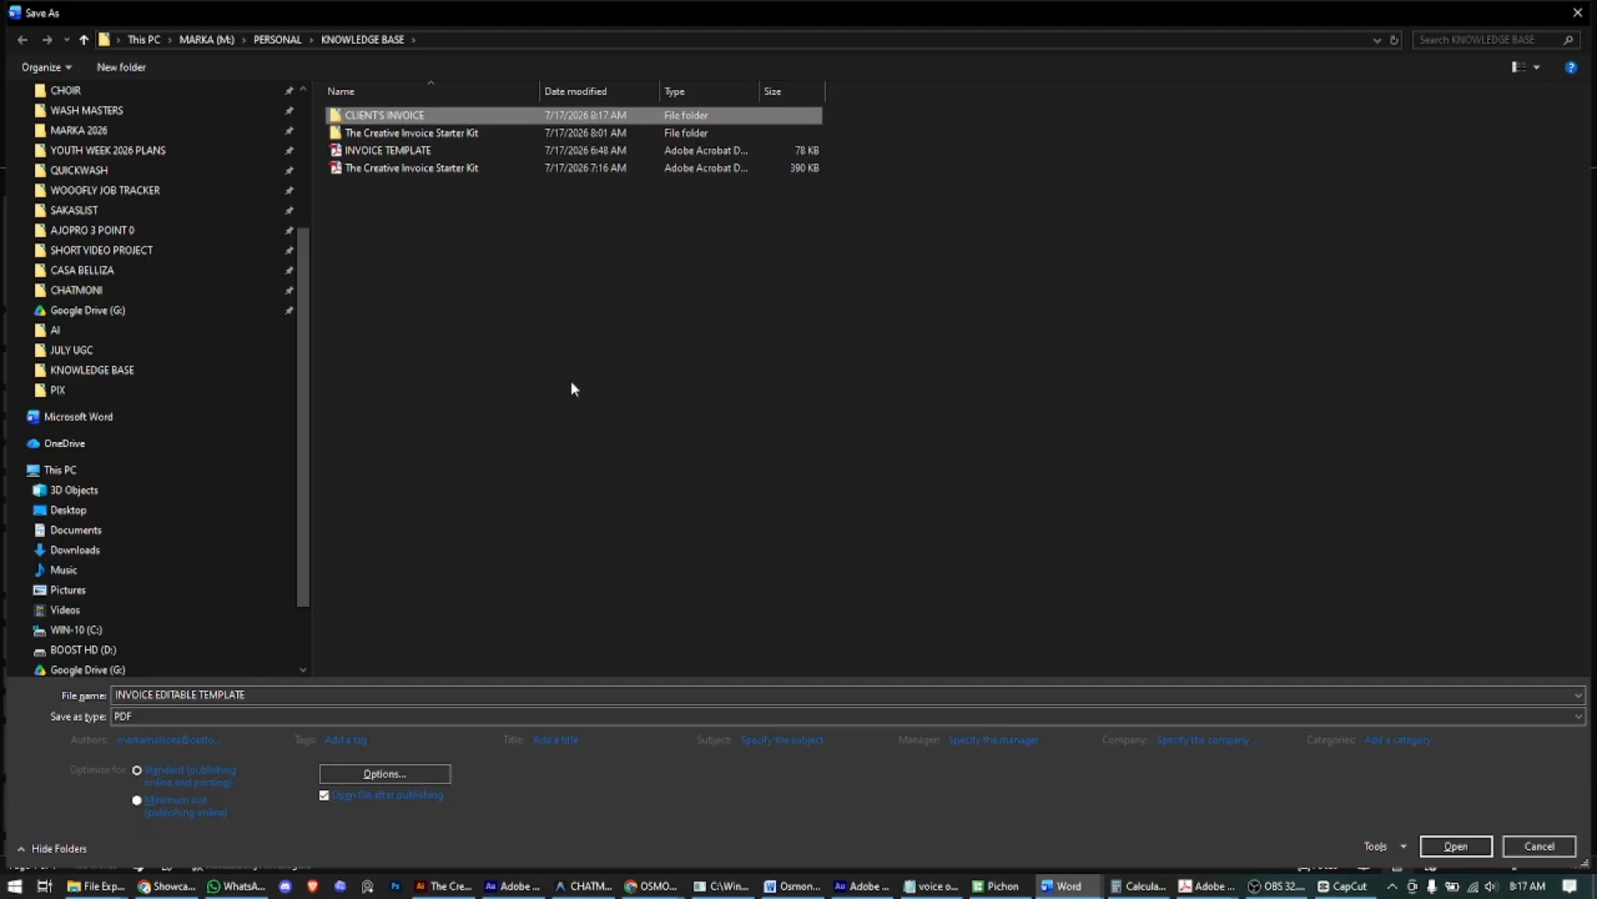
key(Return)
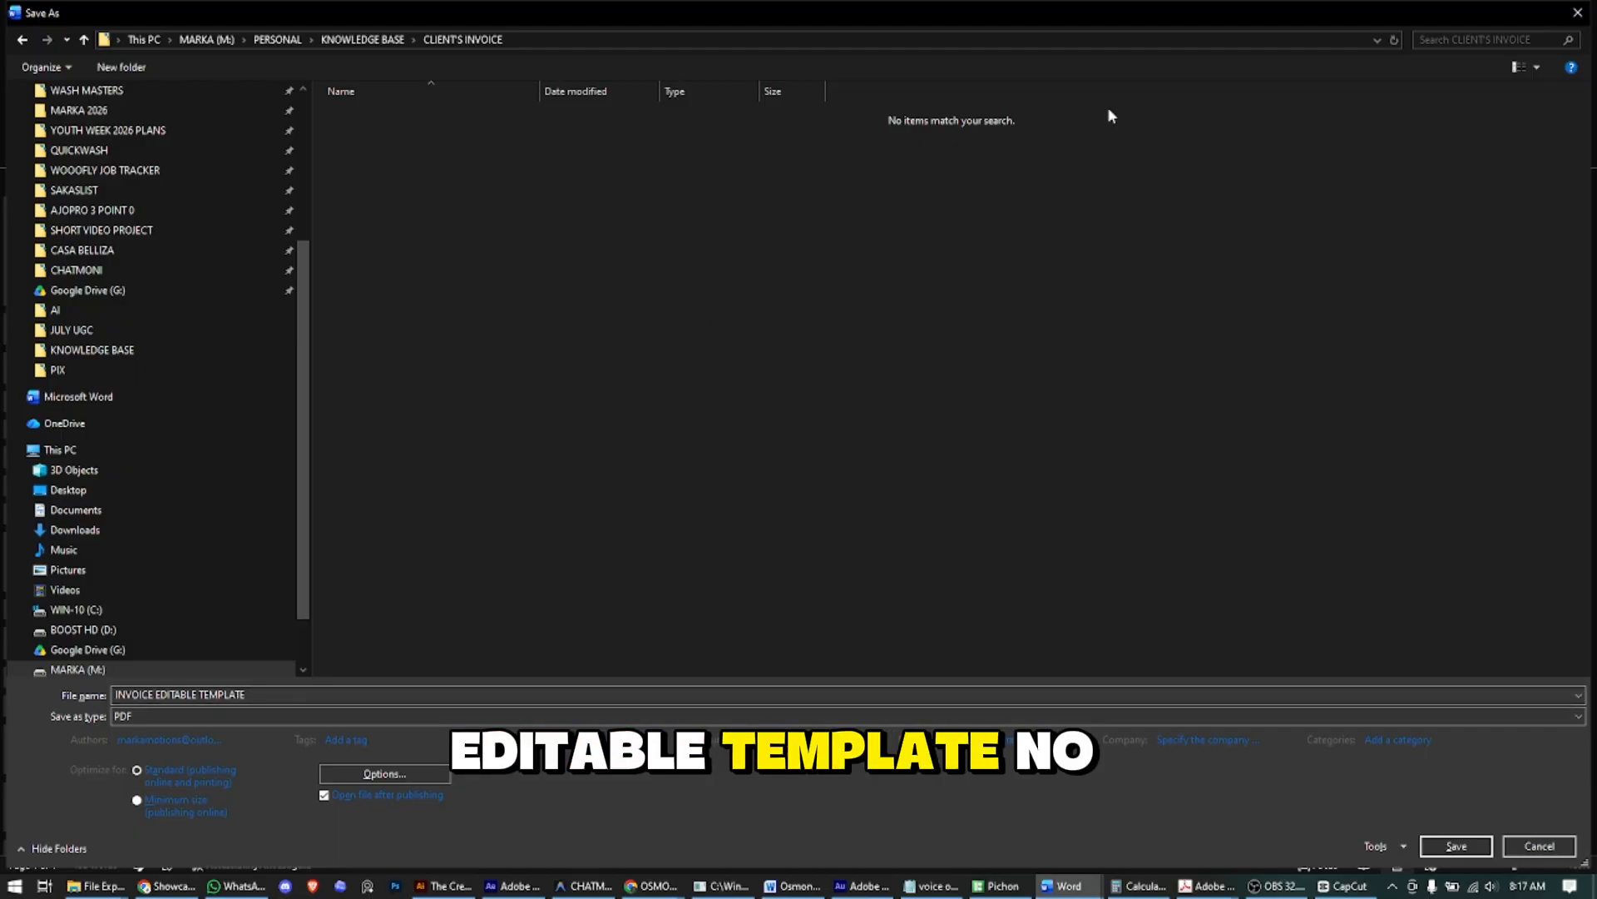
- Set the PDF file name to the client's name followed by '- 17-FR-0001'
double_click(1177, 18)
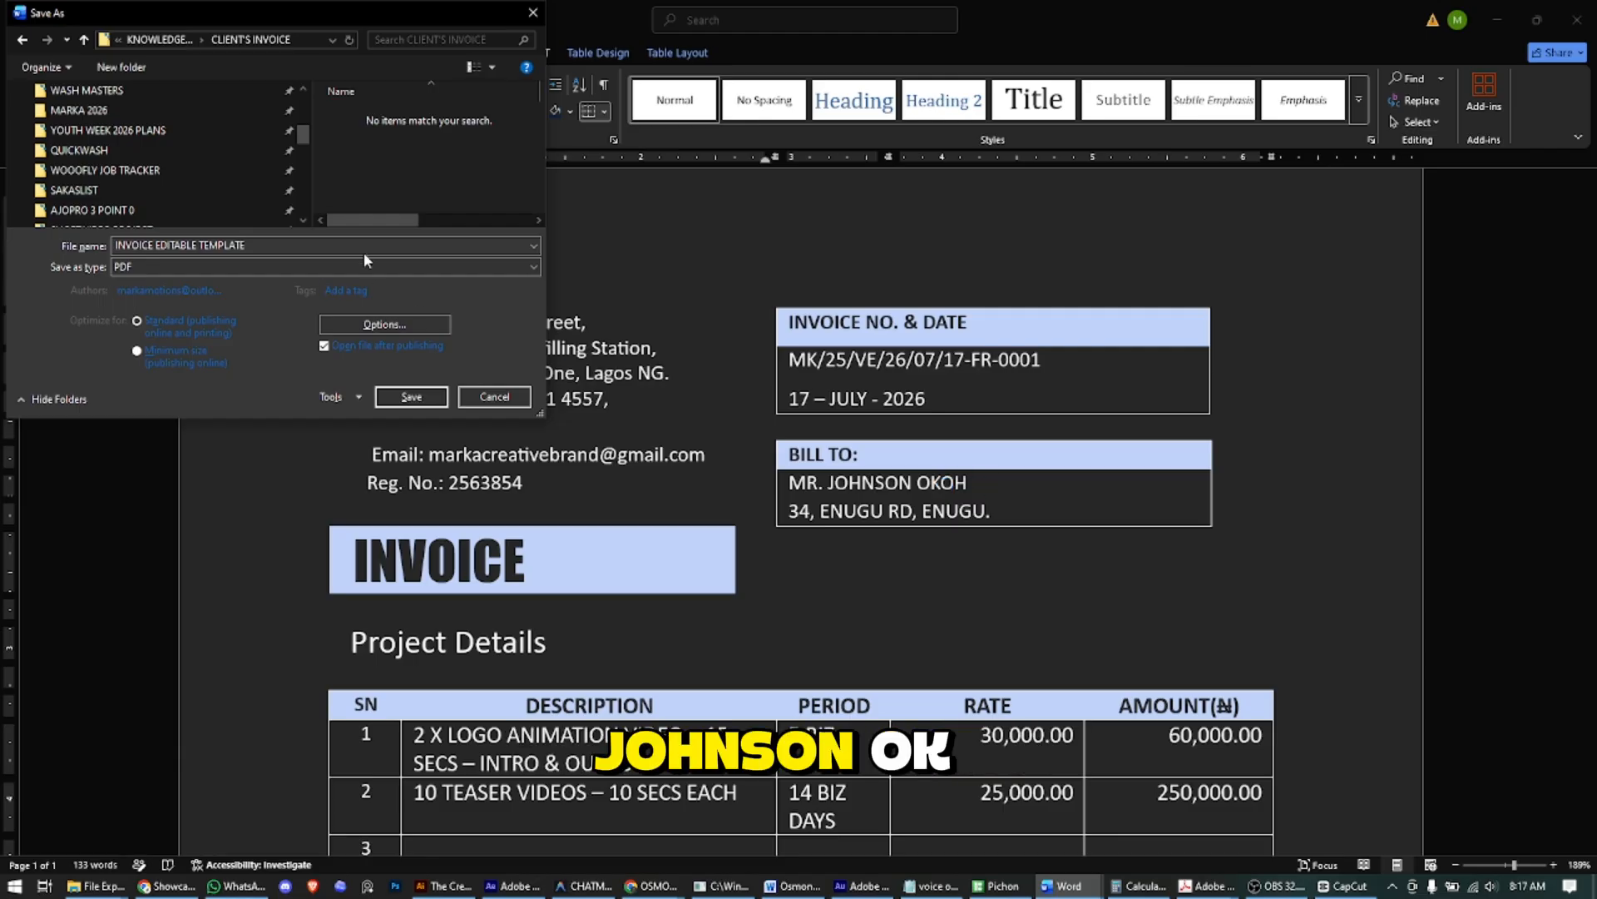
triple_click(270, 248)
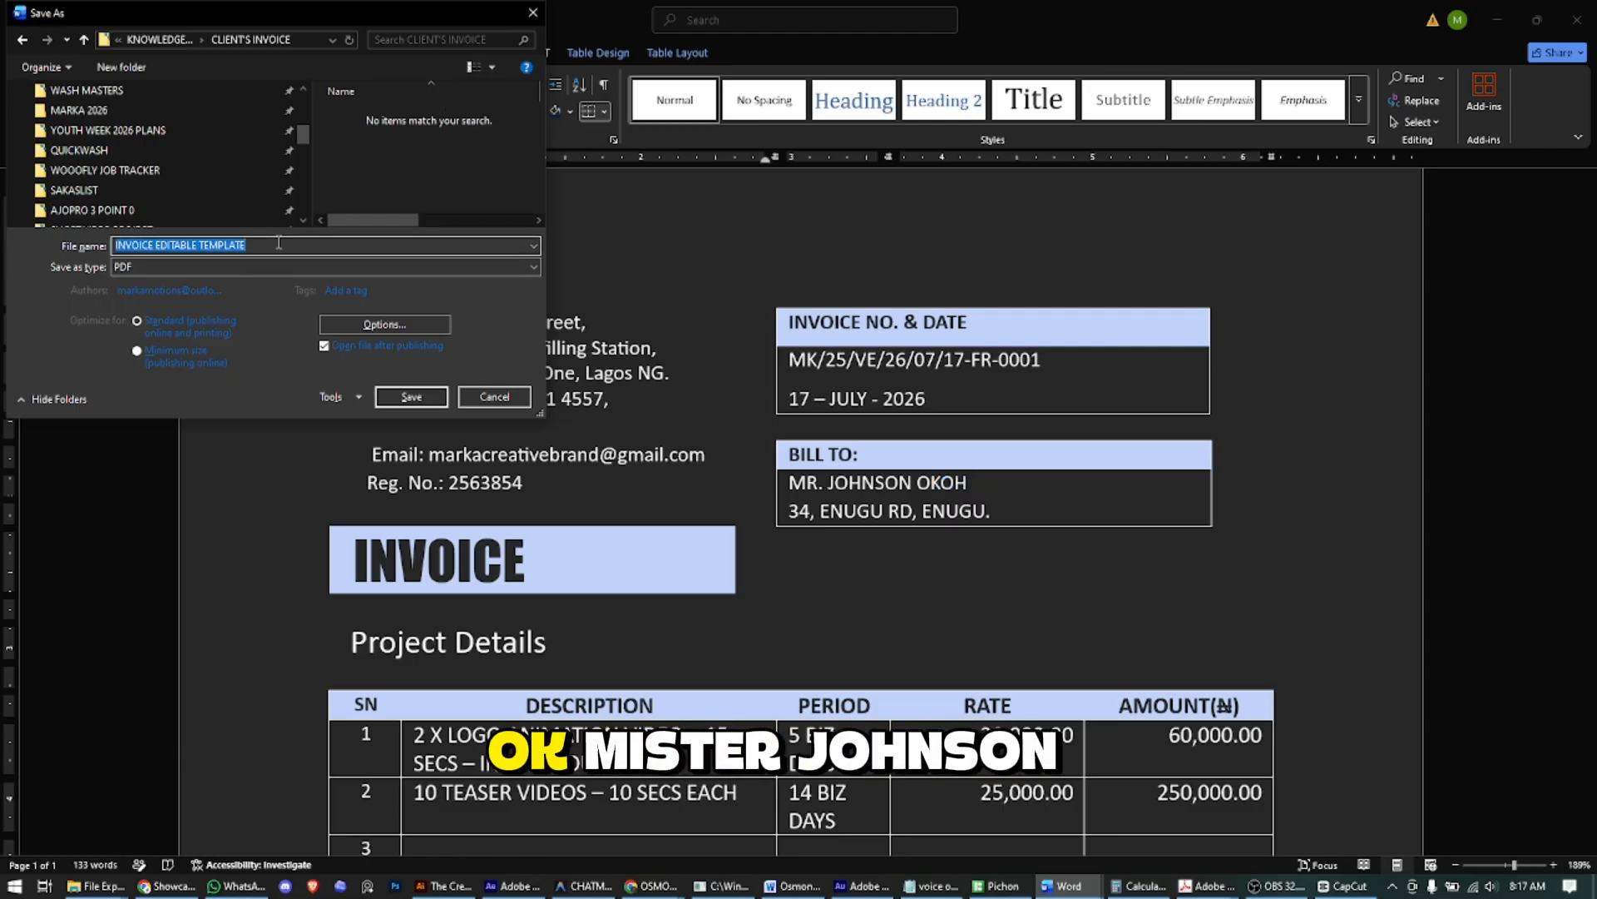
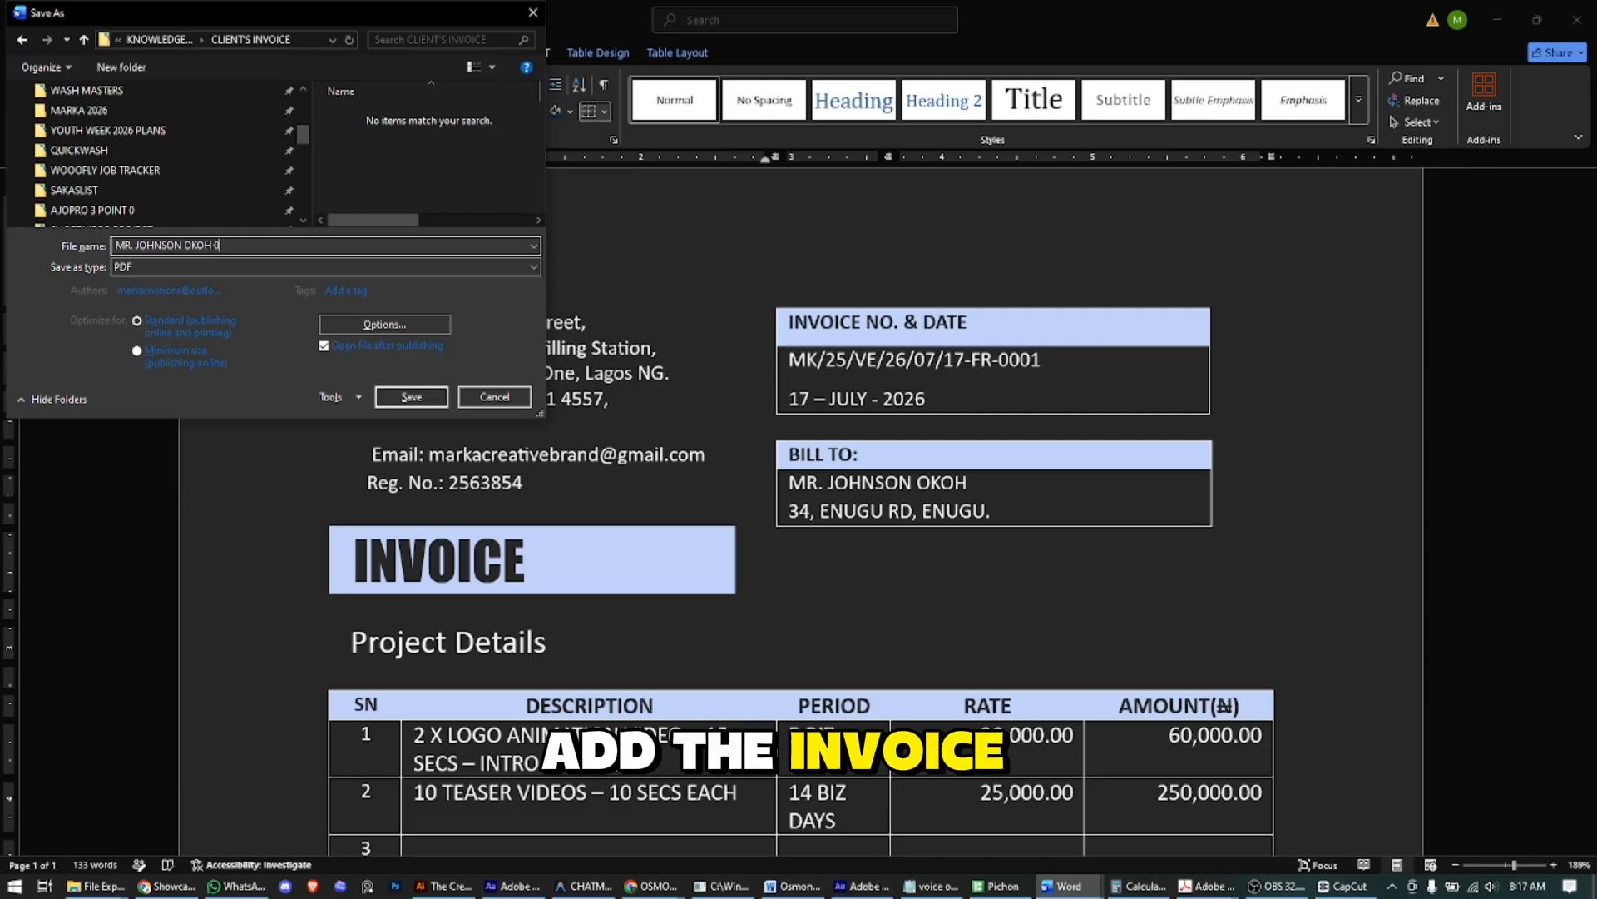
text(- )
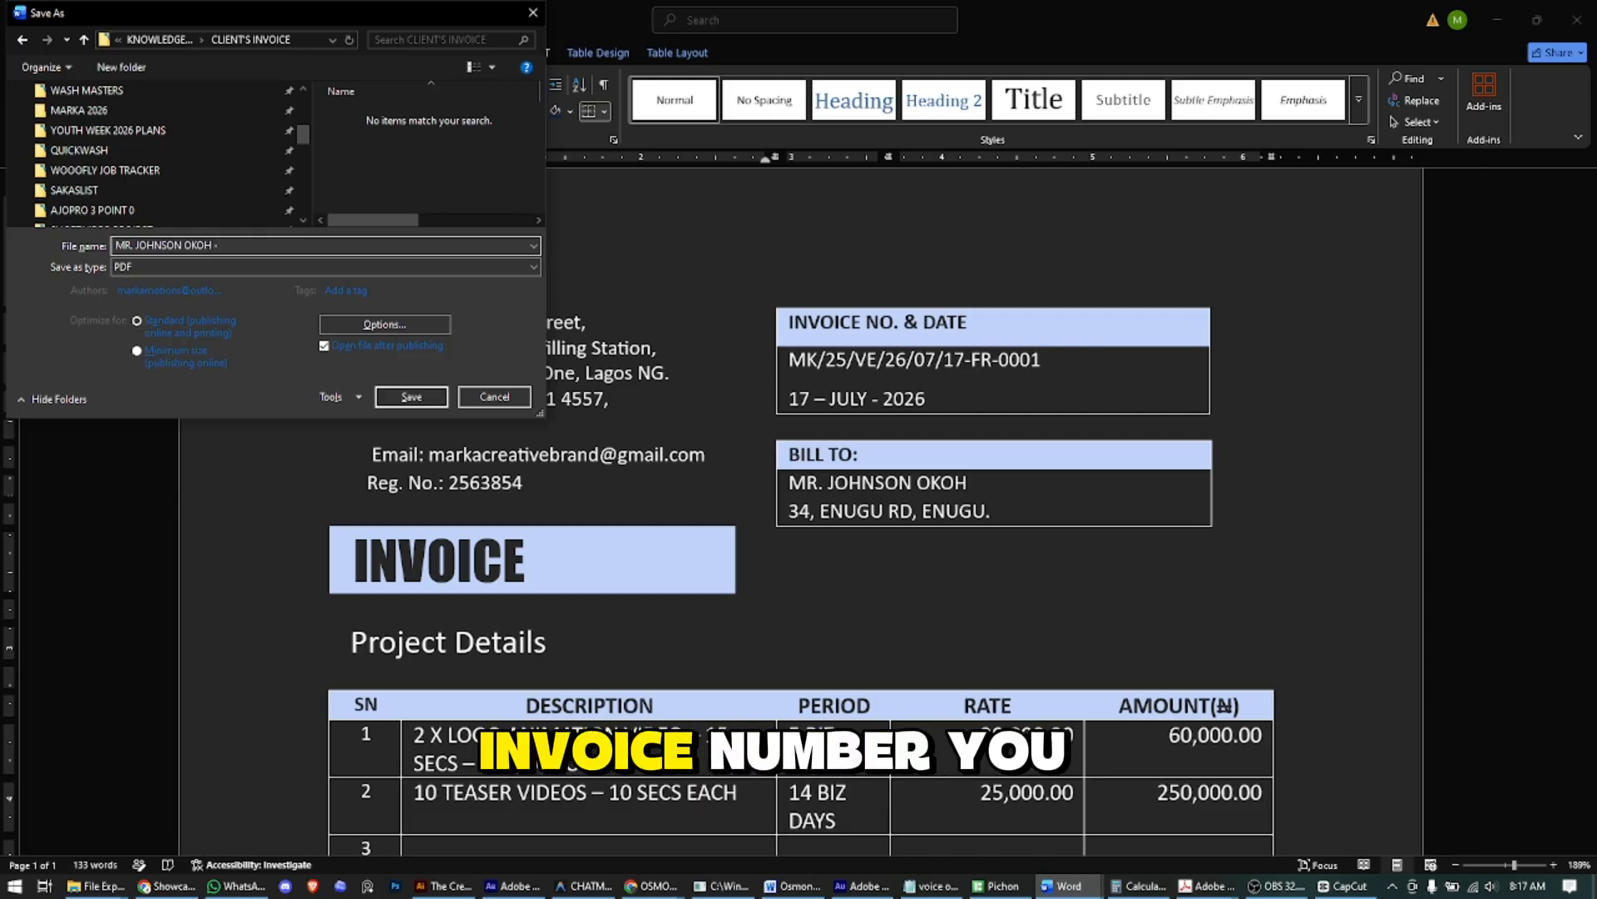
text(17)
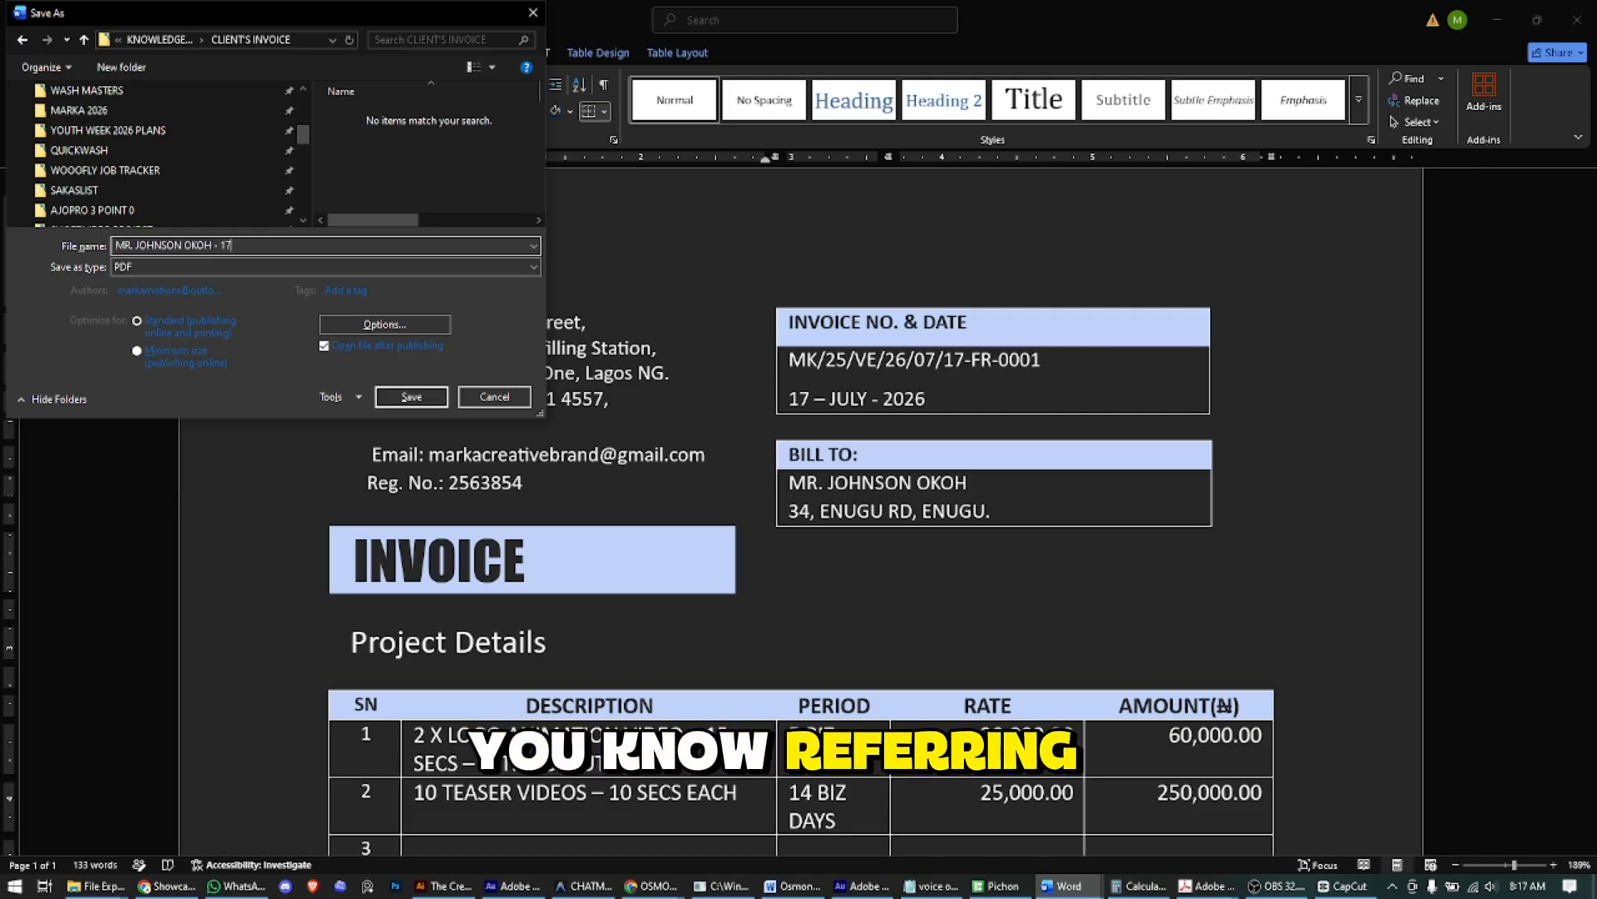
text(-FR)
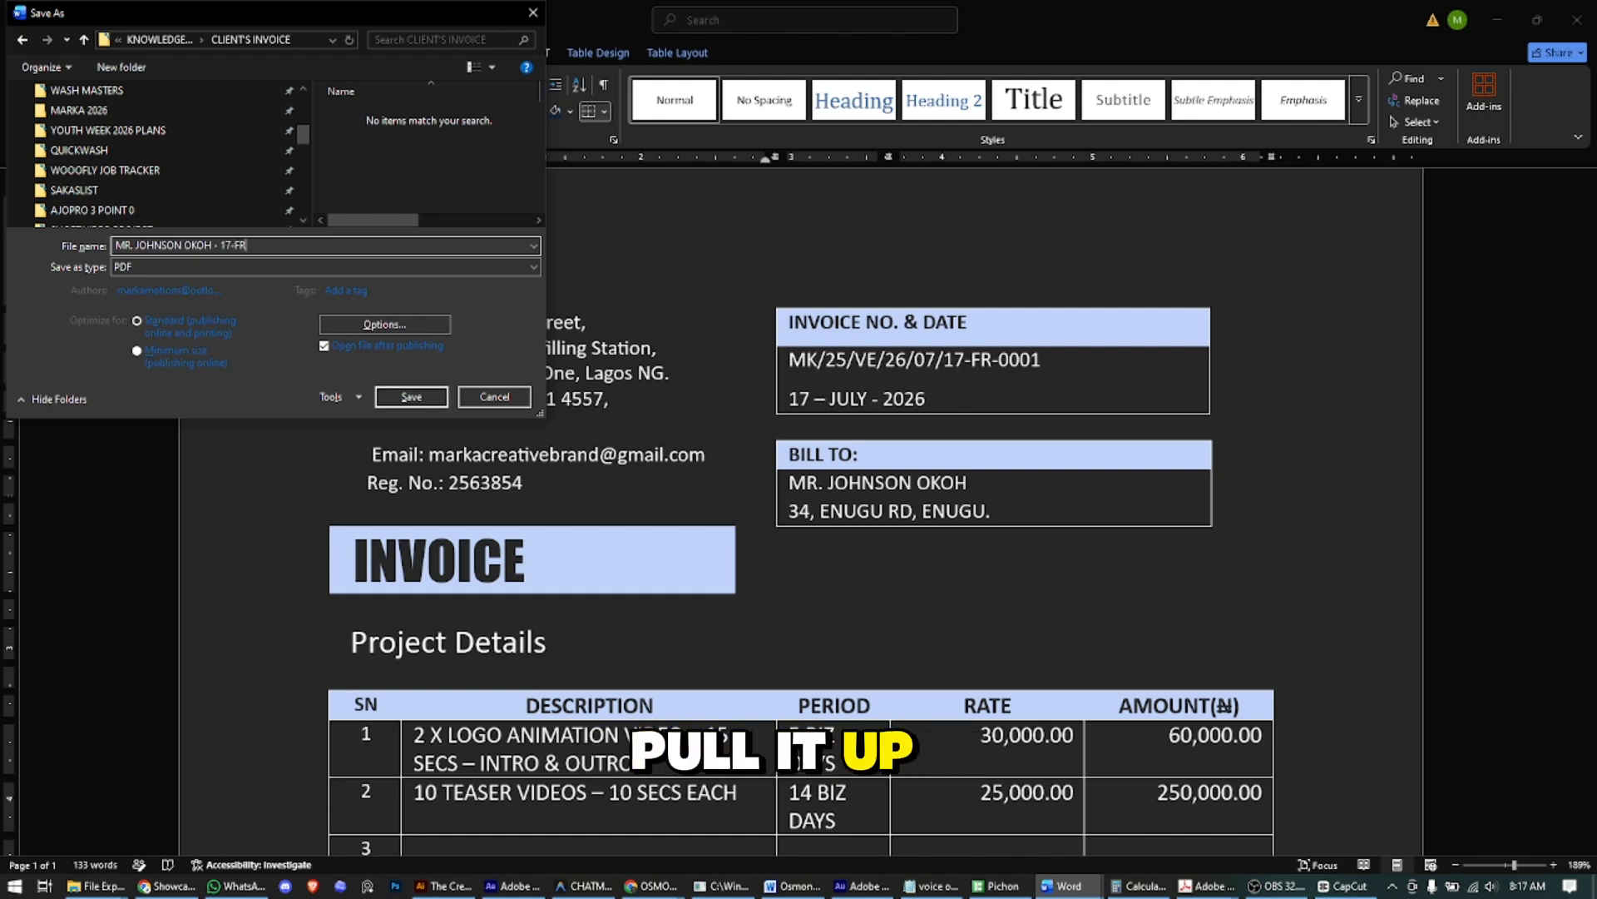
text(-)
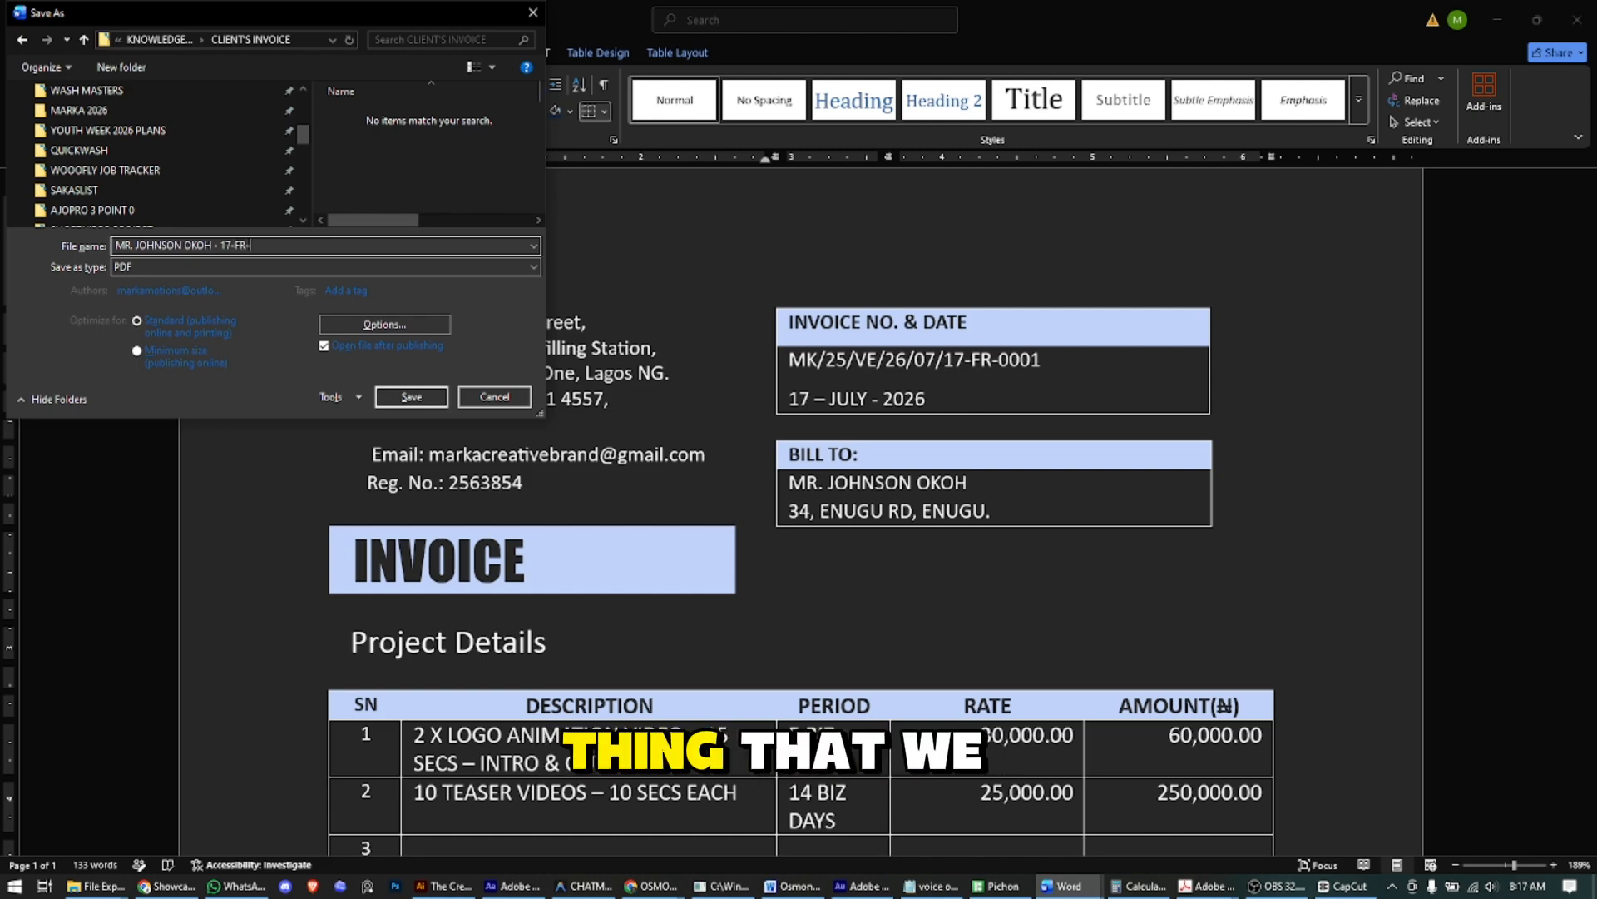
text(0001)
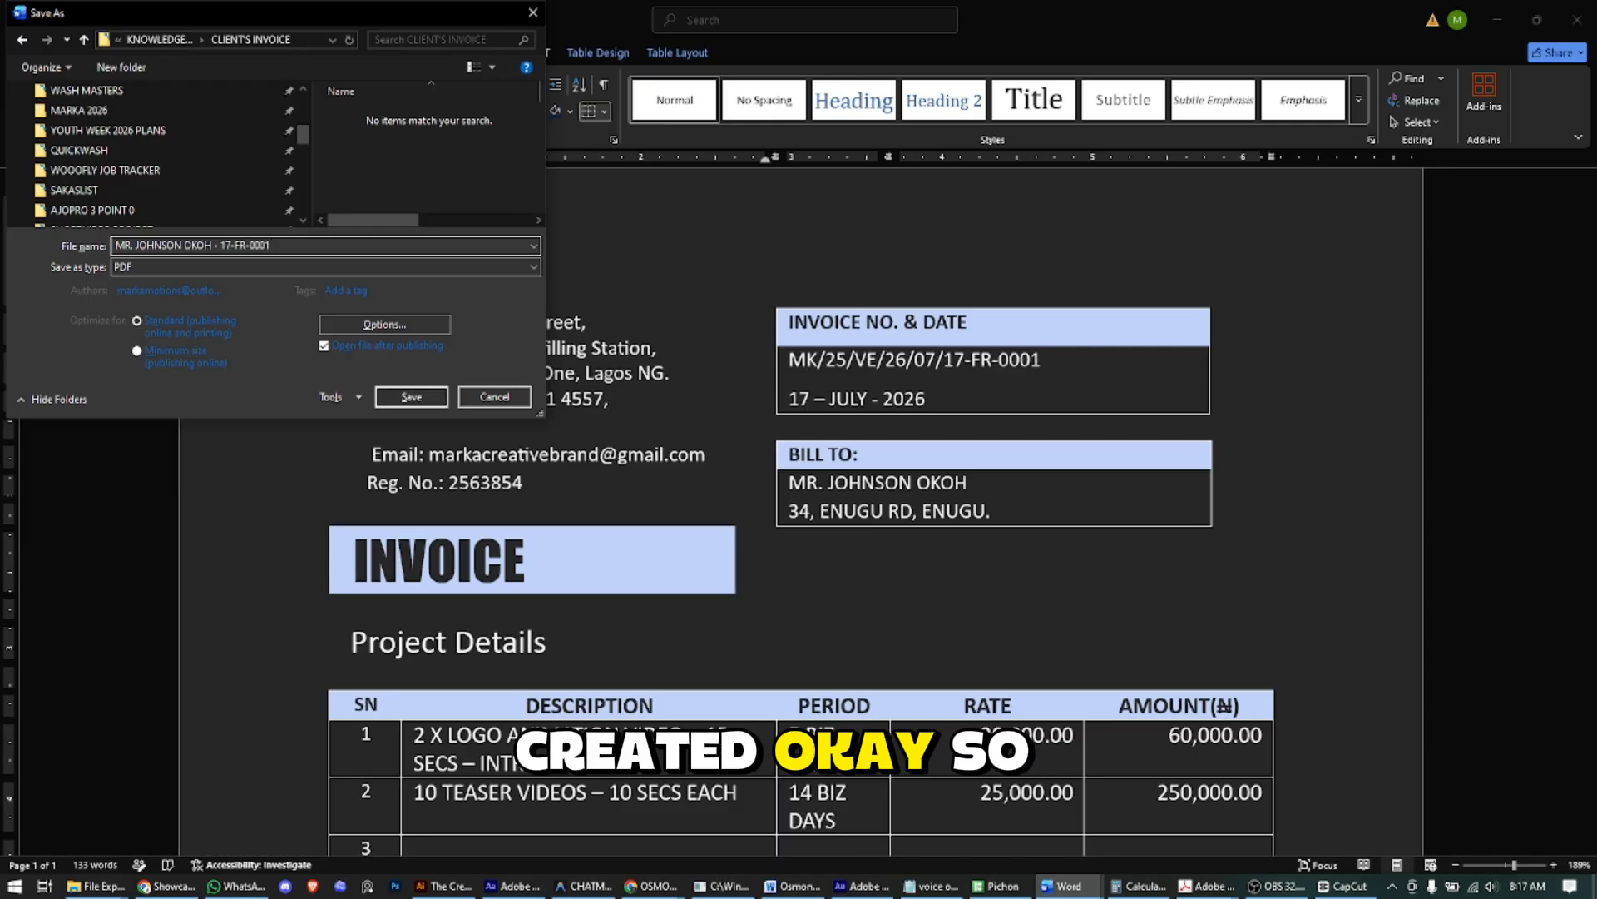
double_click(422, 15)
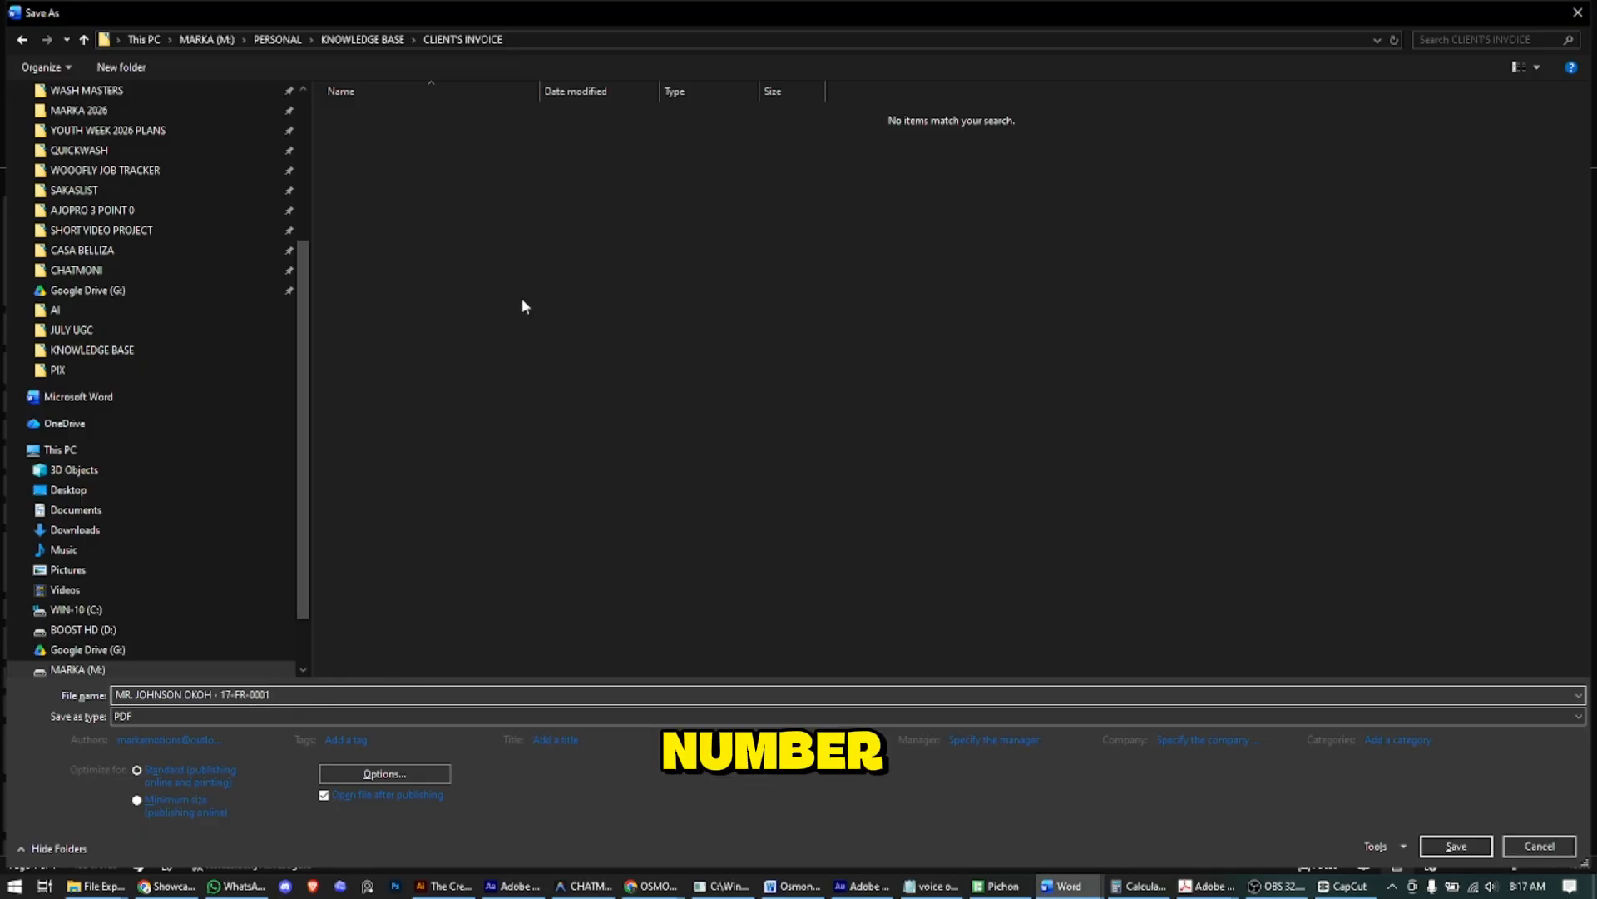
- Save the 17-FR-0001 PDF and scroll through it in Acrobat to check the invoice
click(1456, 846)
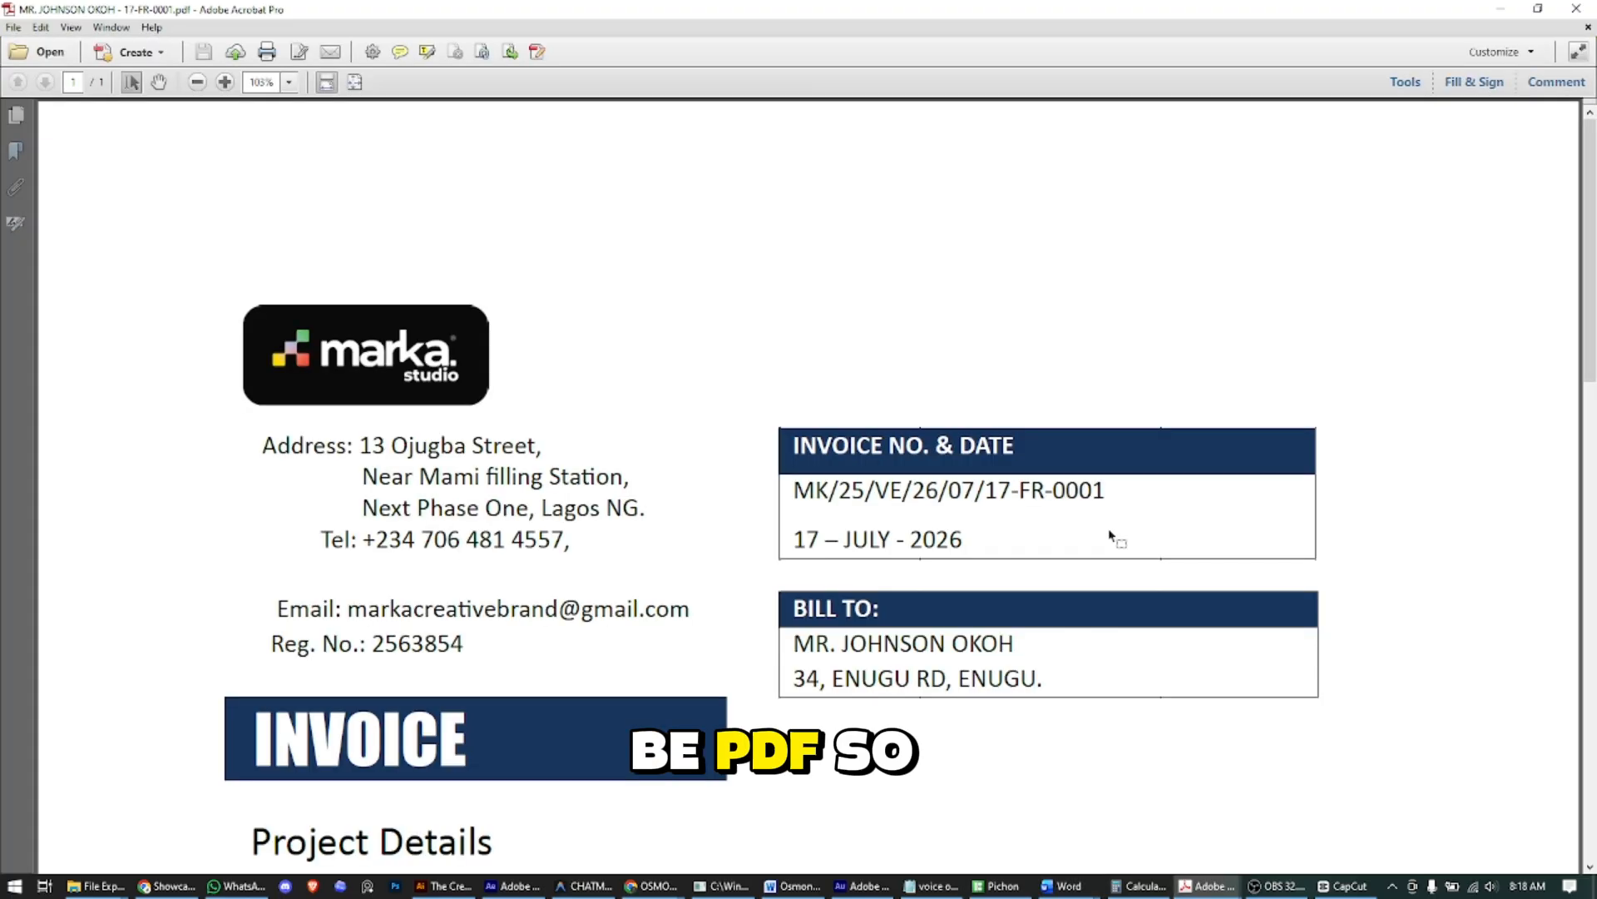
scroll(1029, 461, down, 5)
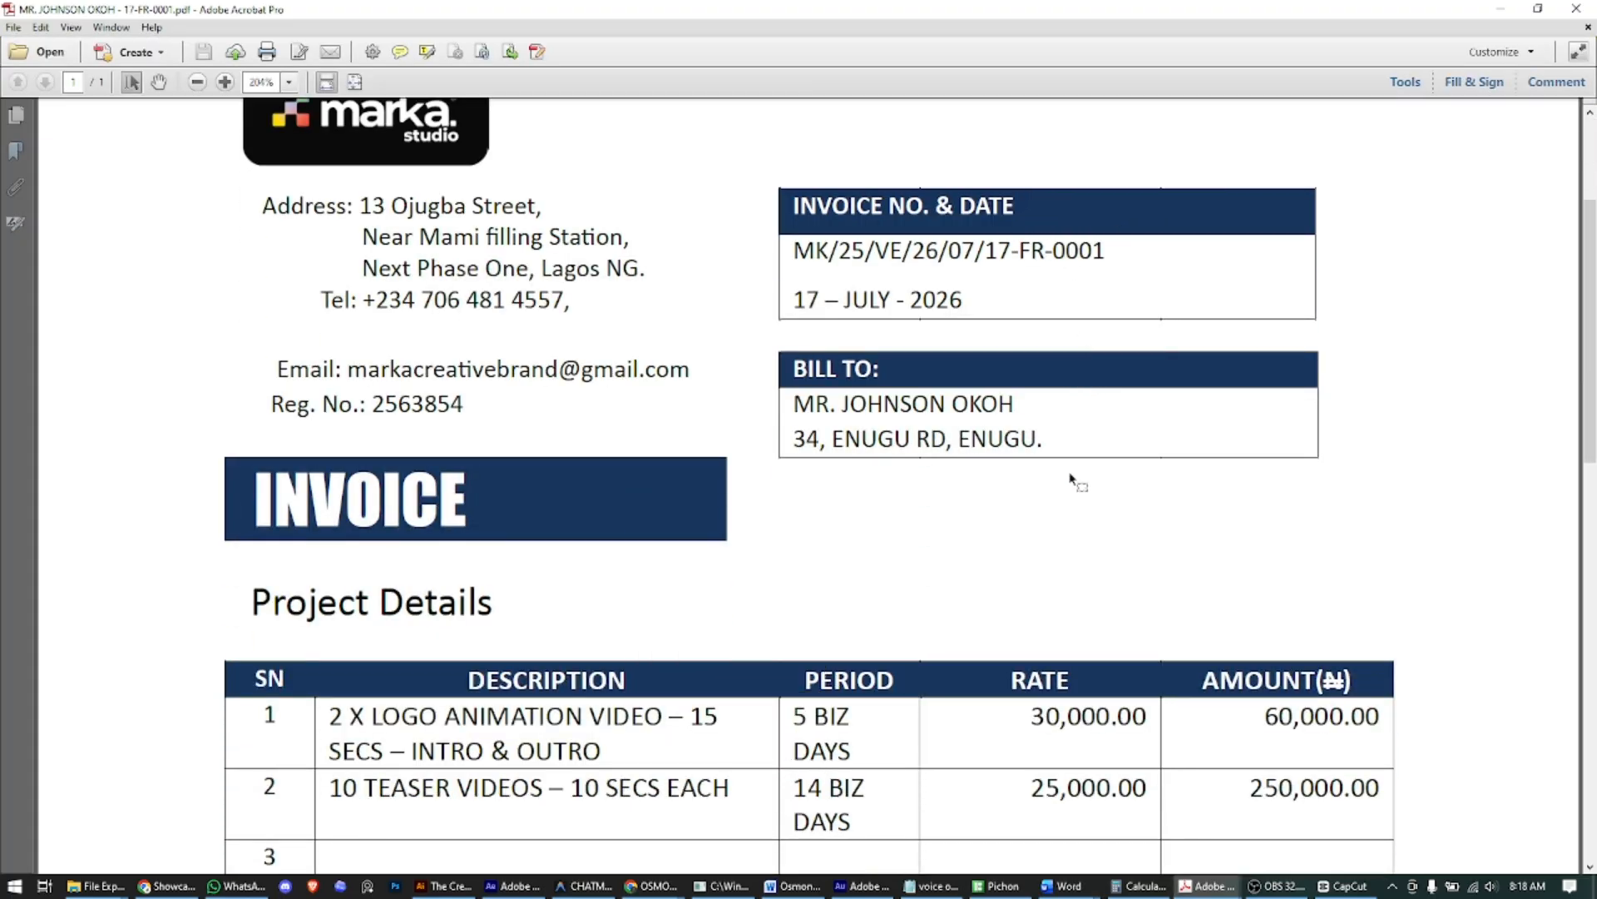
scroll(1071, 481, up, 3)
scroll(1069, 499, down, 10)
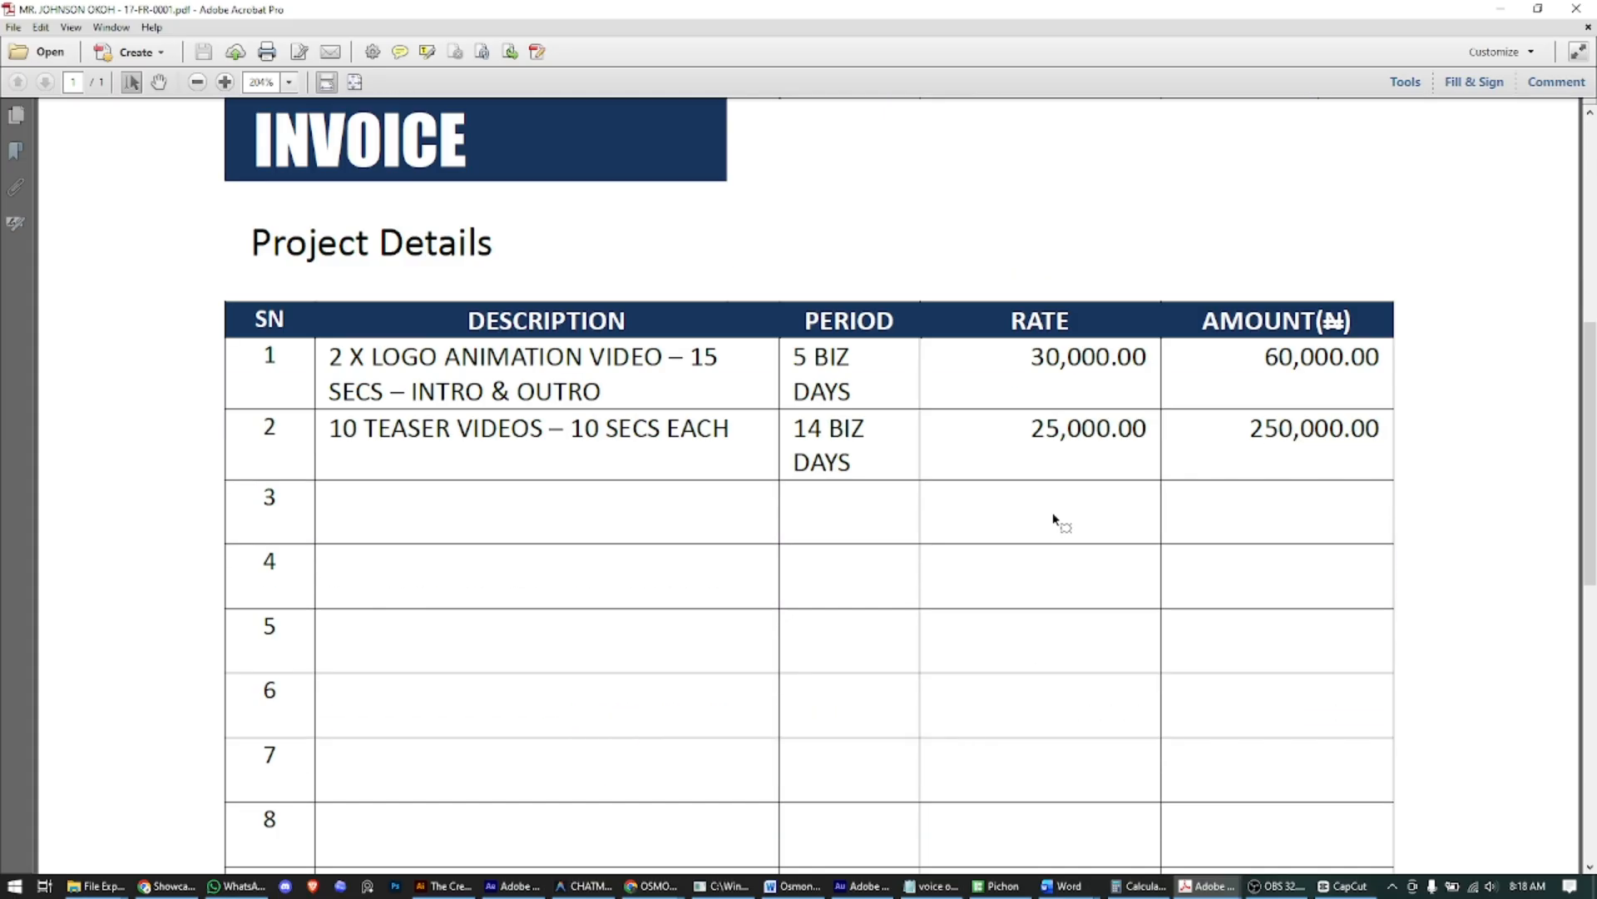
scroll(1065, 549, down, 5)
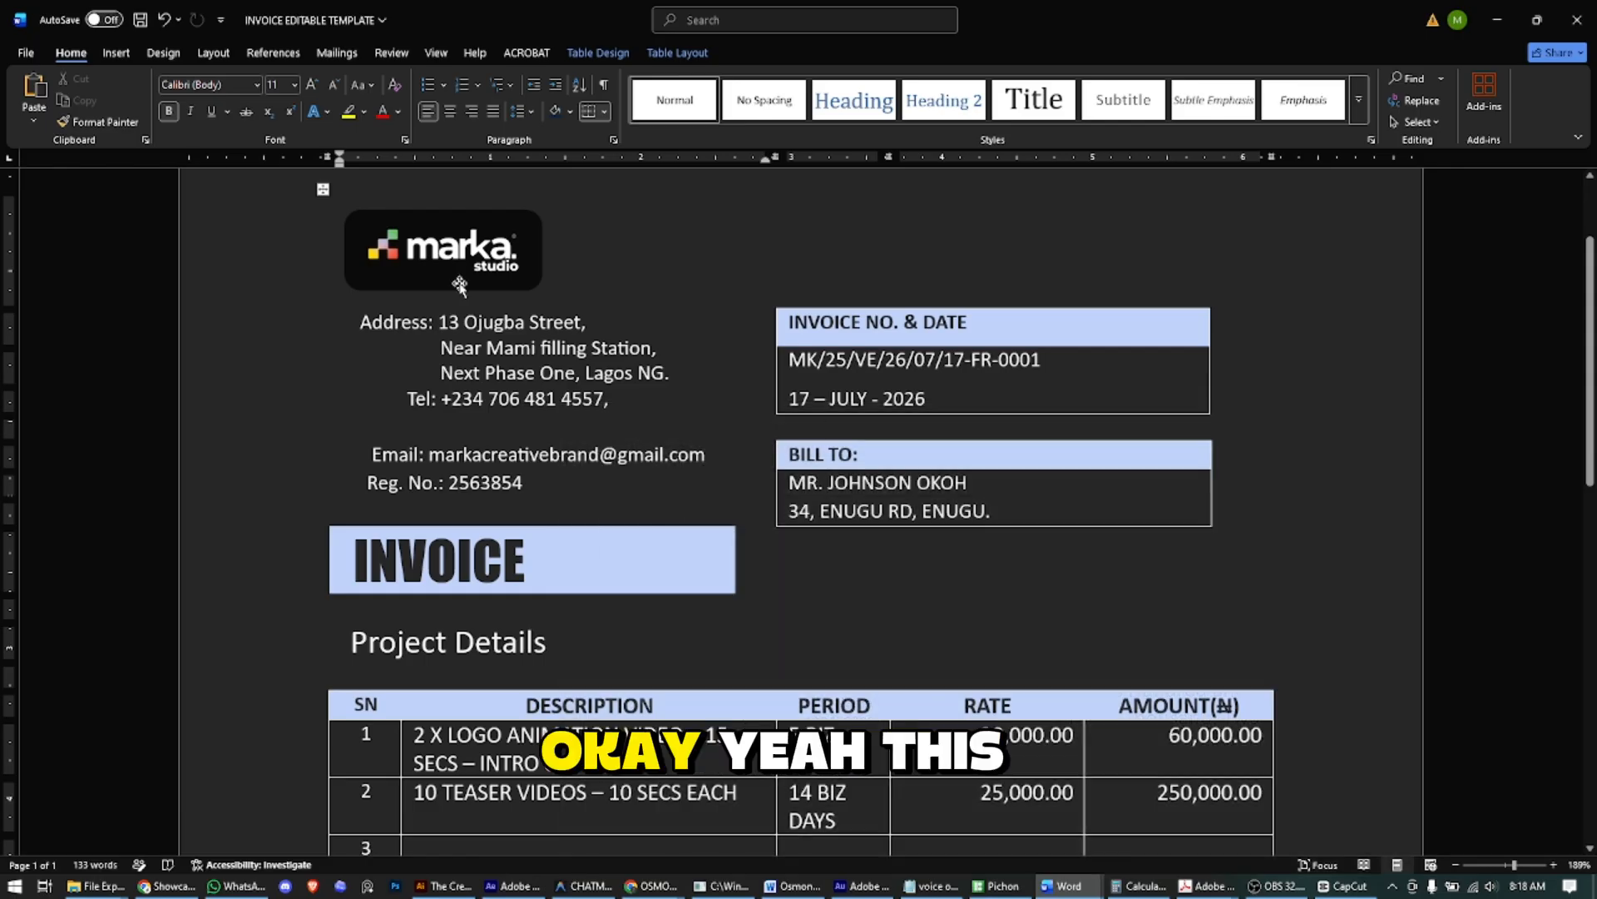
- Replace the selected header logo with the 'dp' picture inserted from this device
click(458, 258)
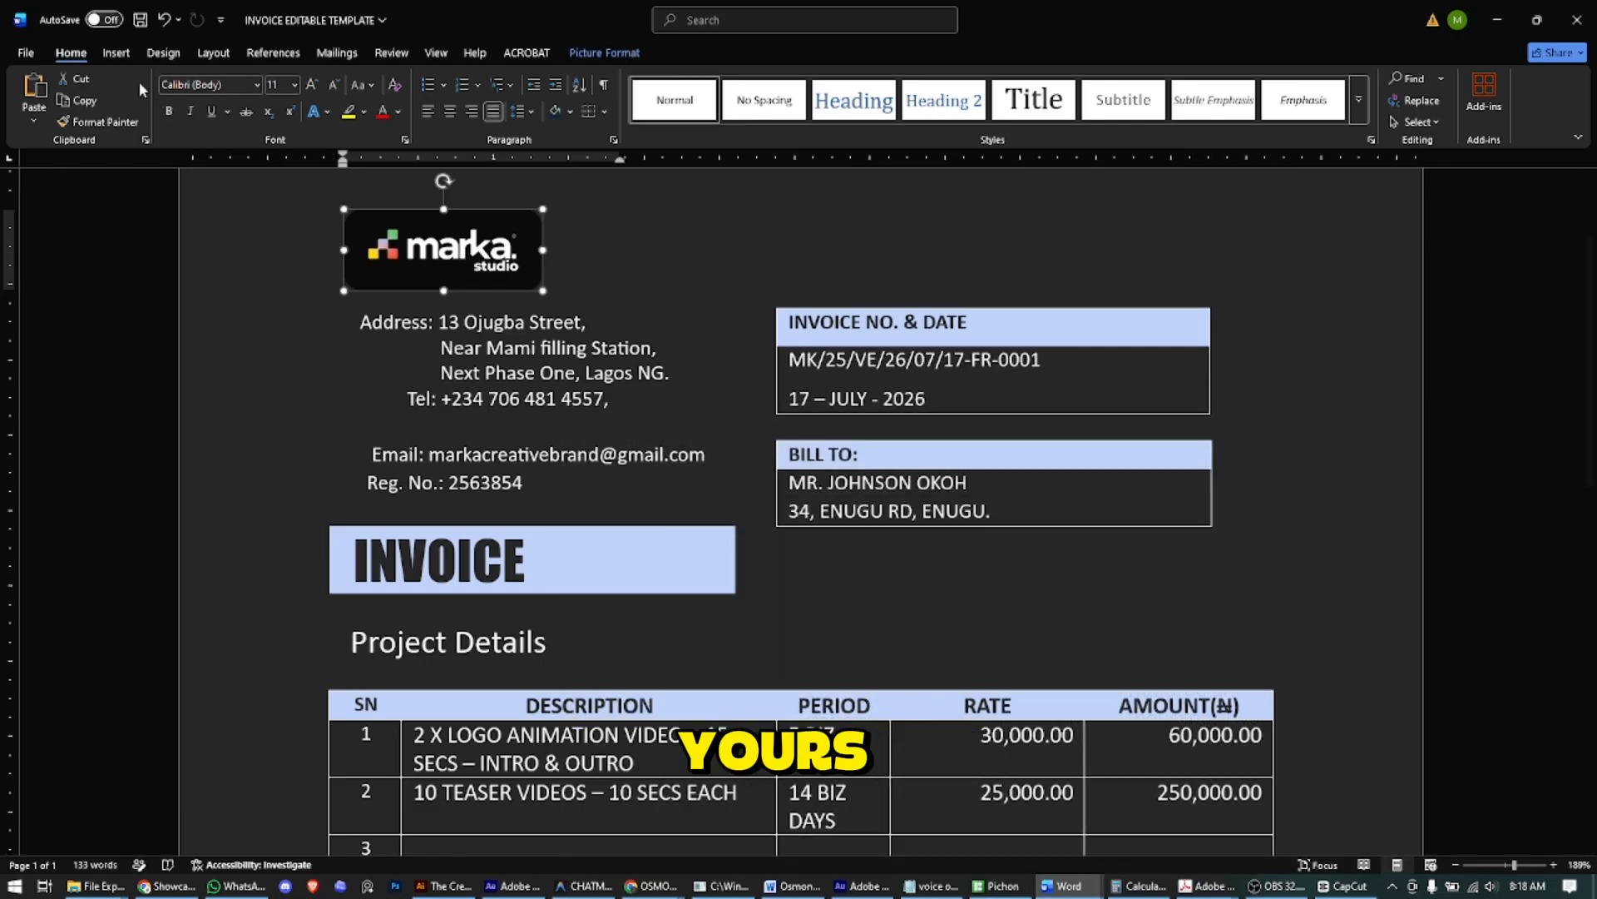
click(563, 240)
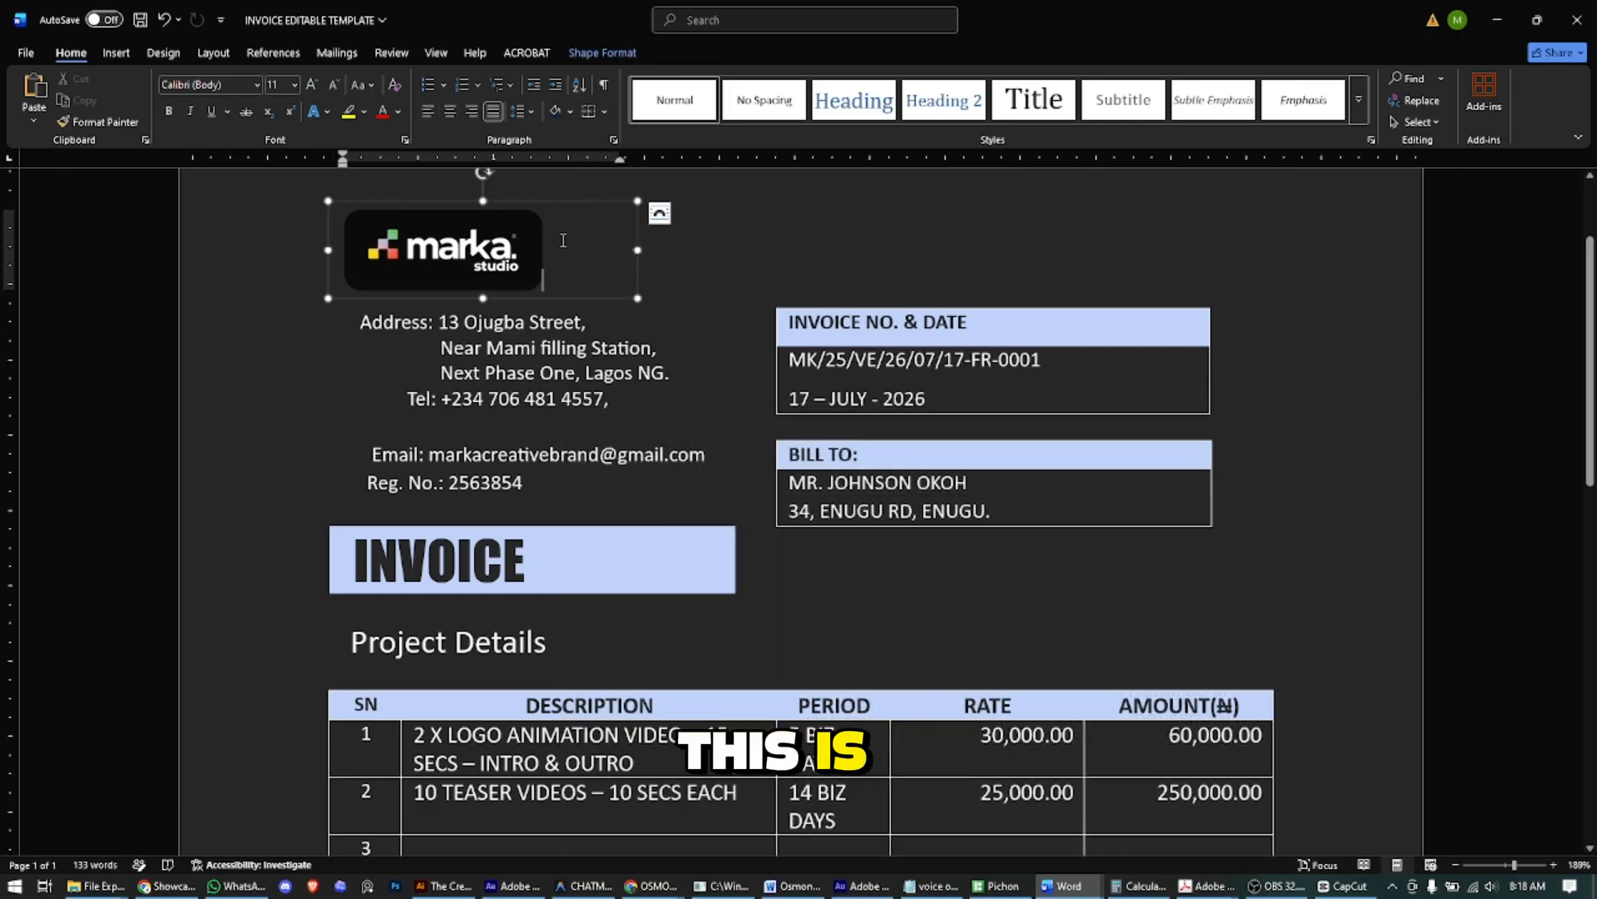
click(534, 244)
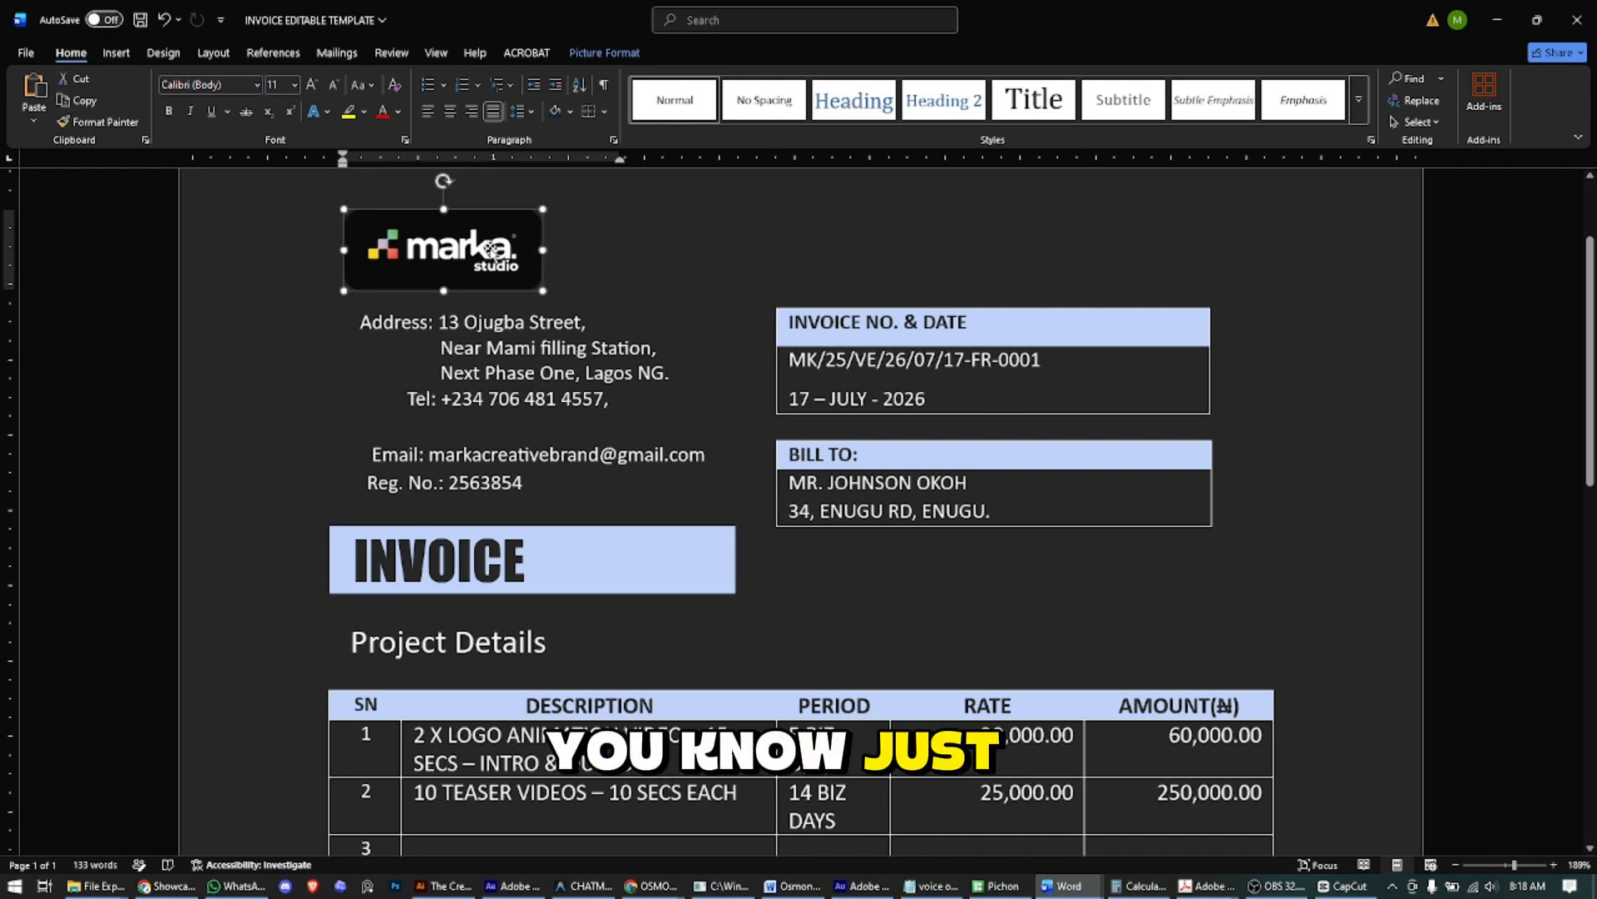
click(116, 52)
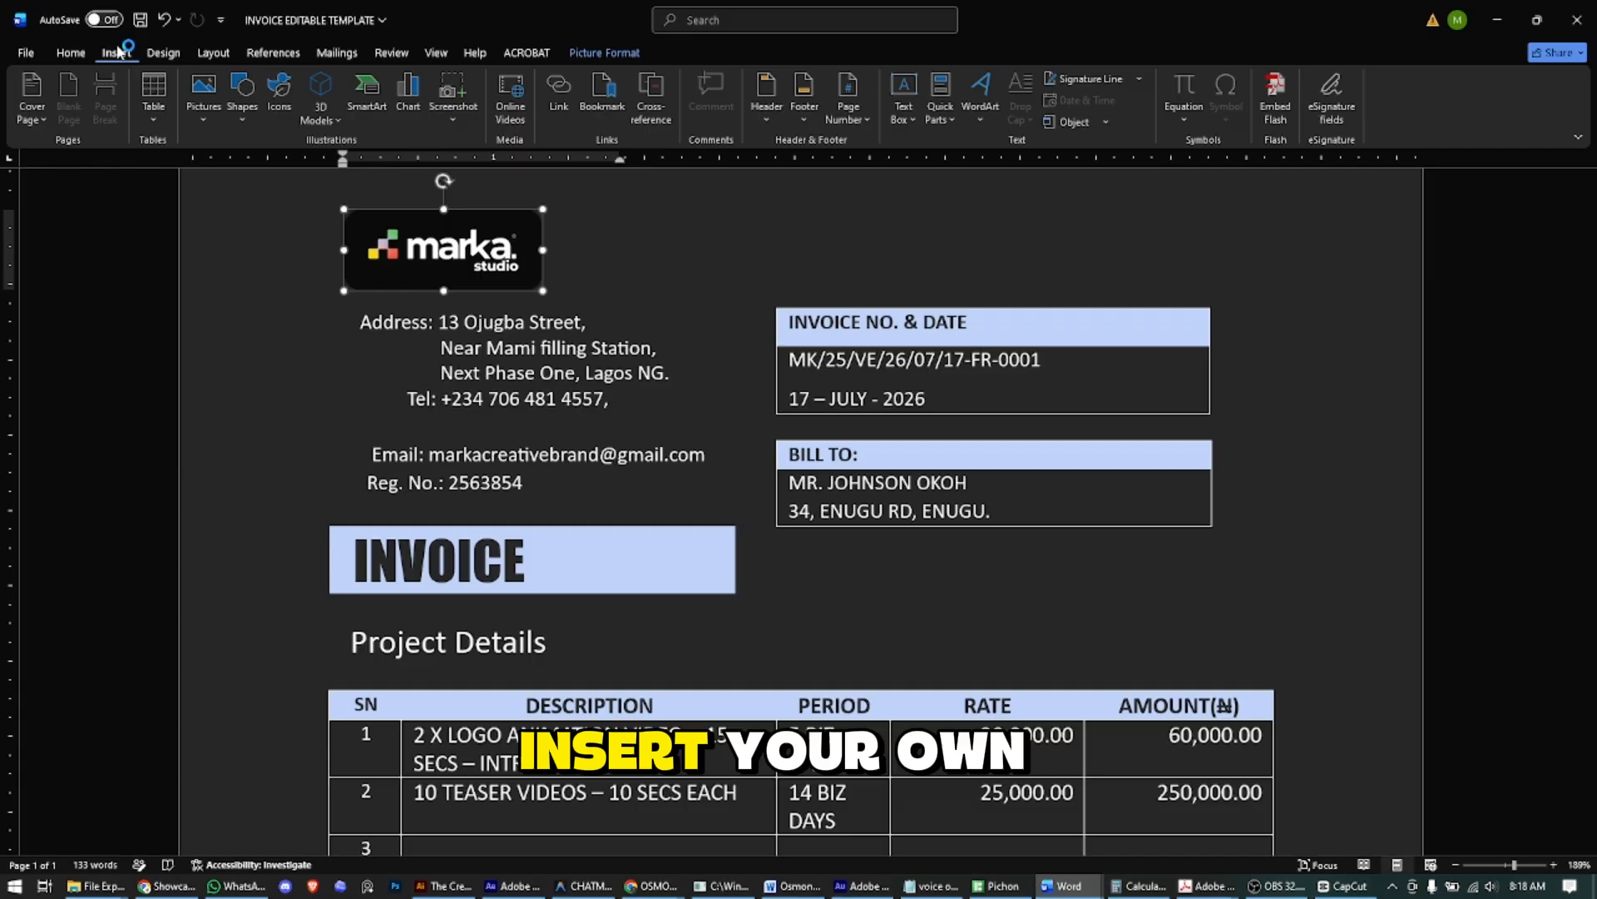
click(210, 110)
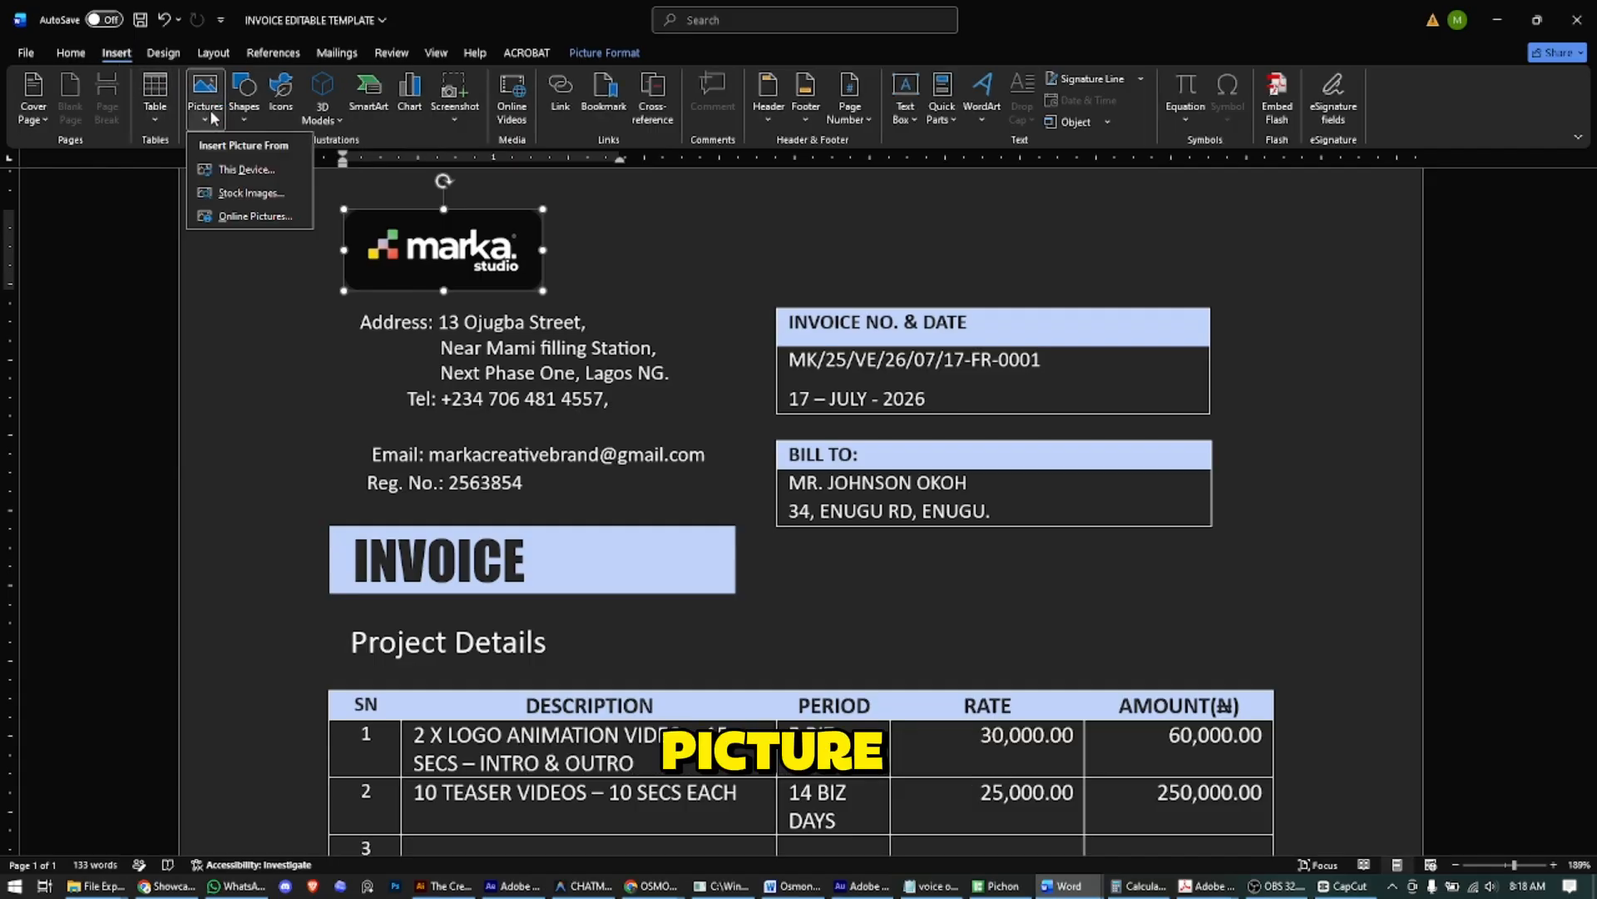
click(239, 170)
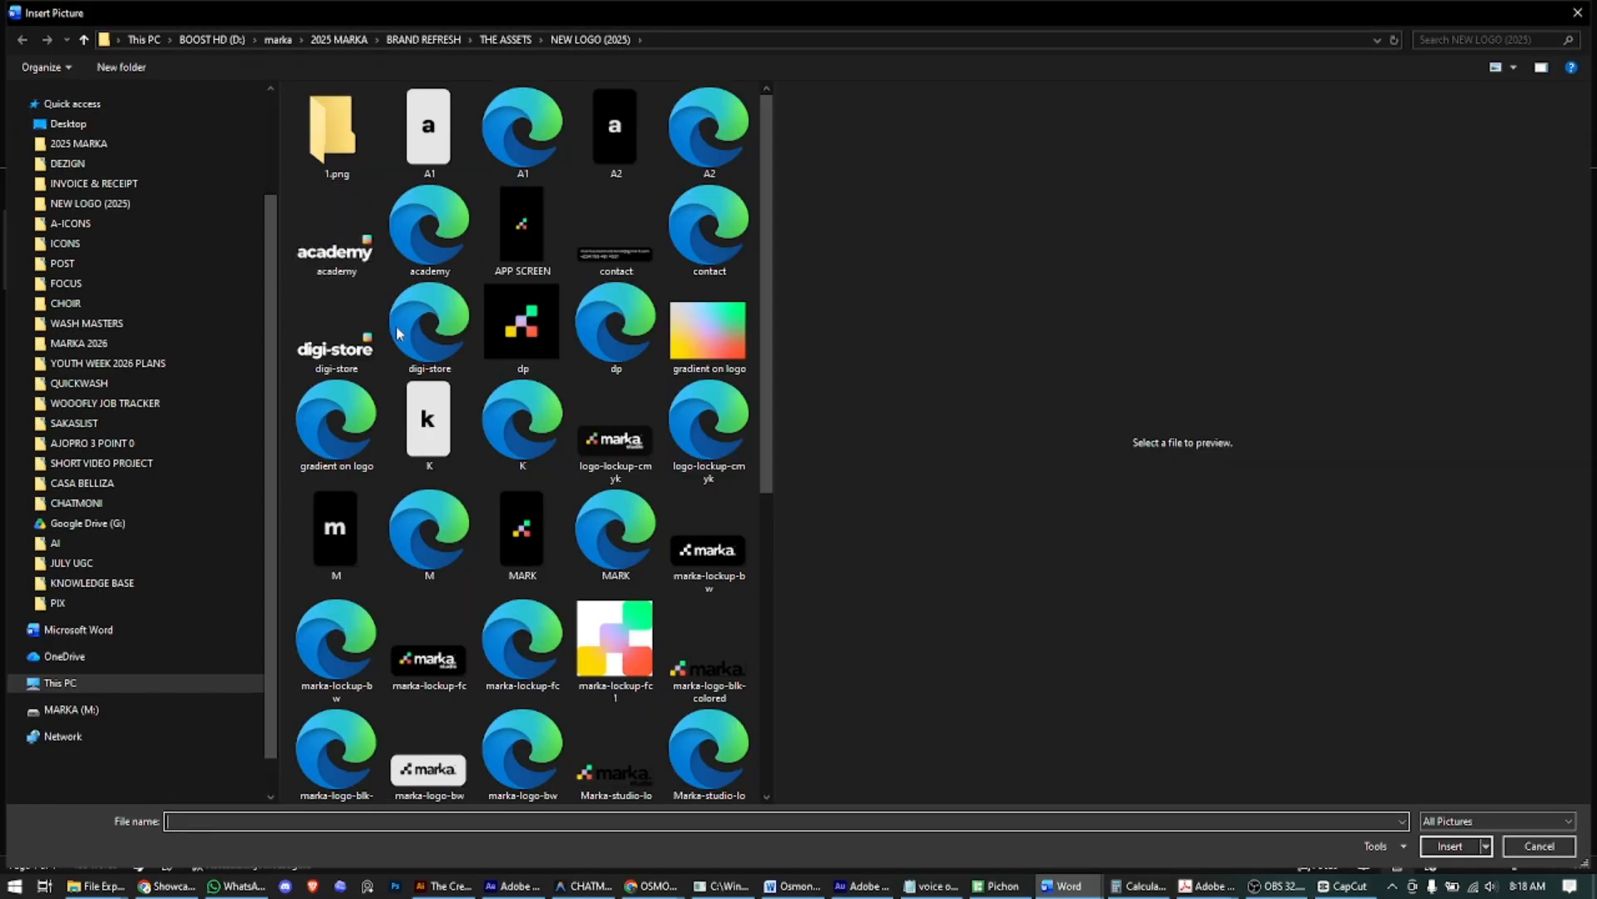
click(520, 326)
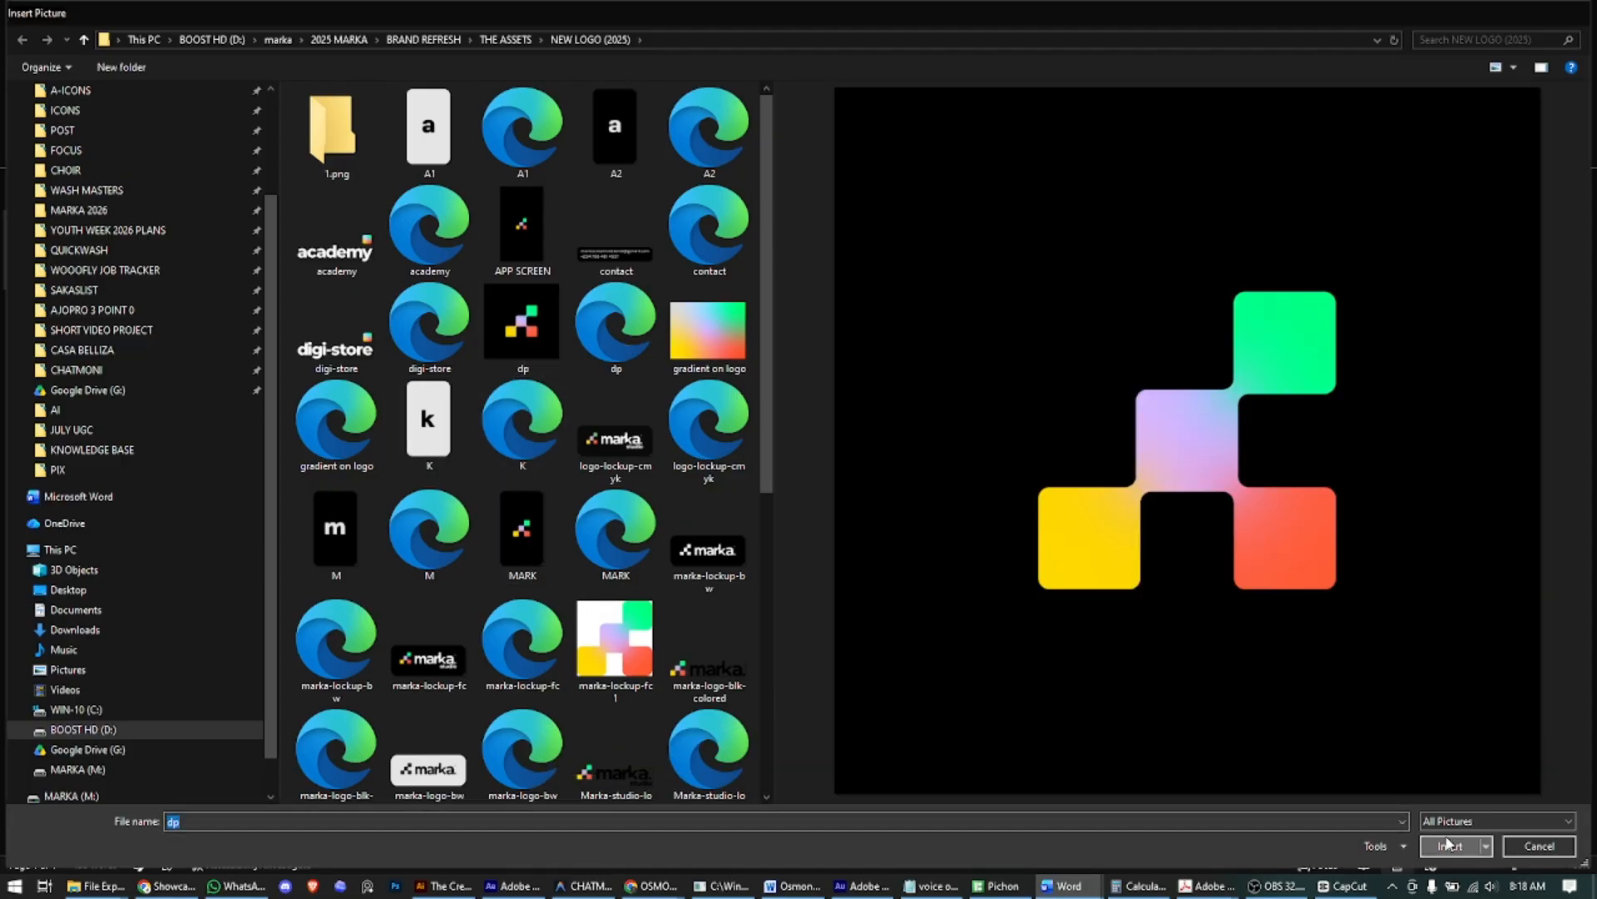
click(1448, 845)
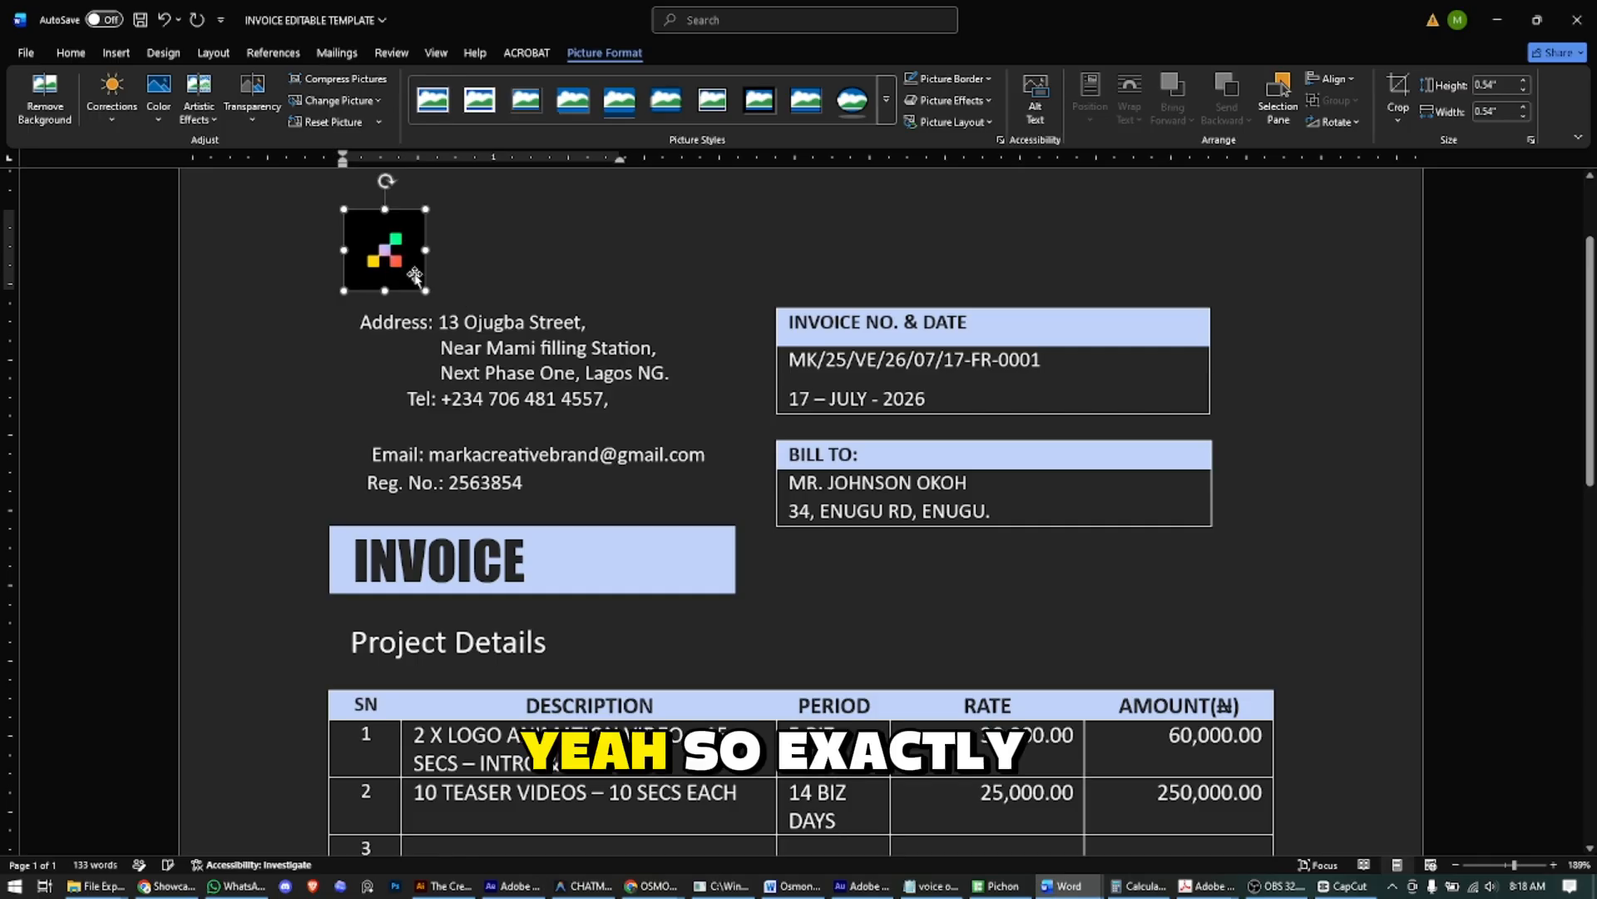
click(482, 274)
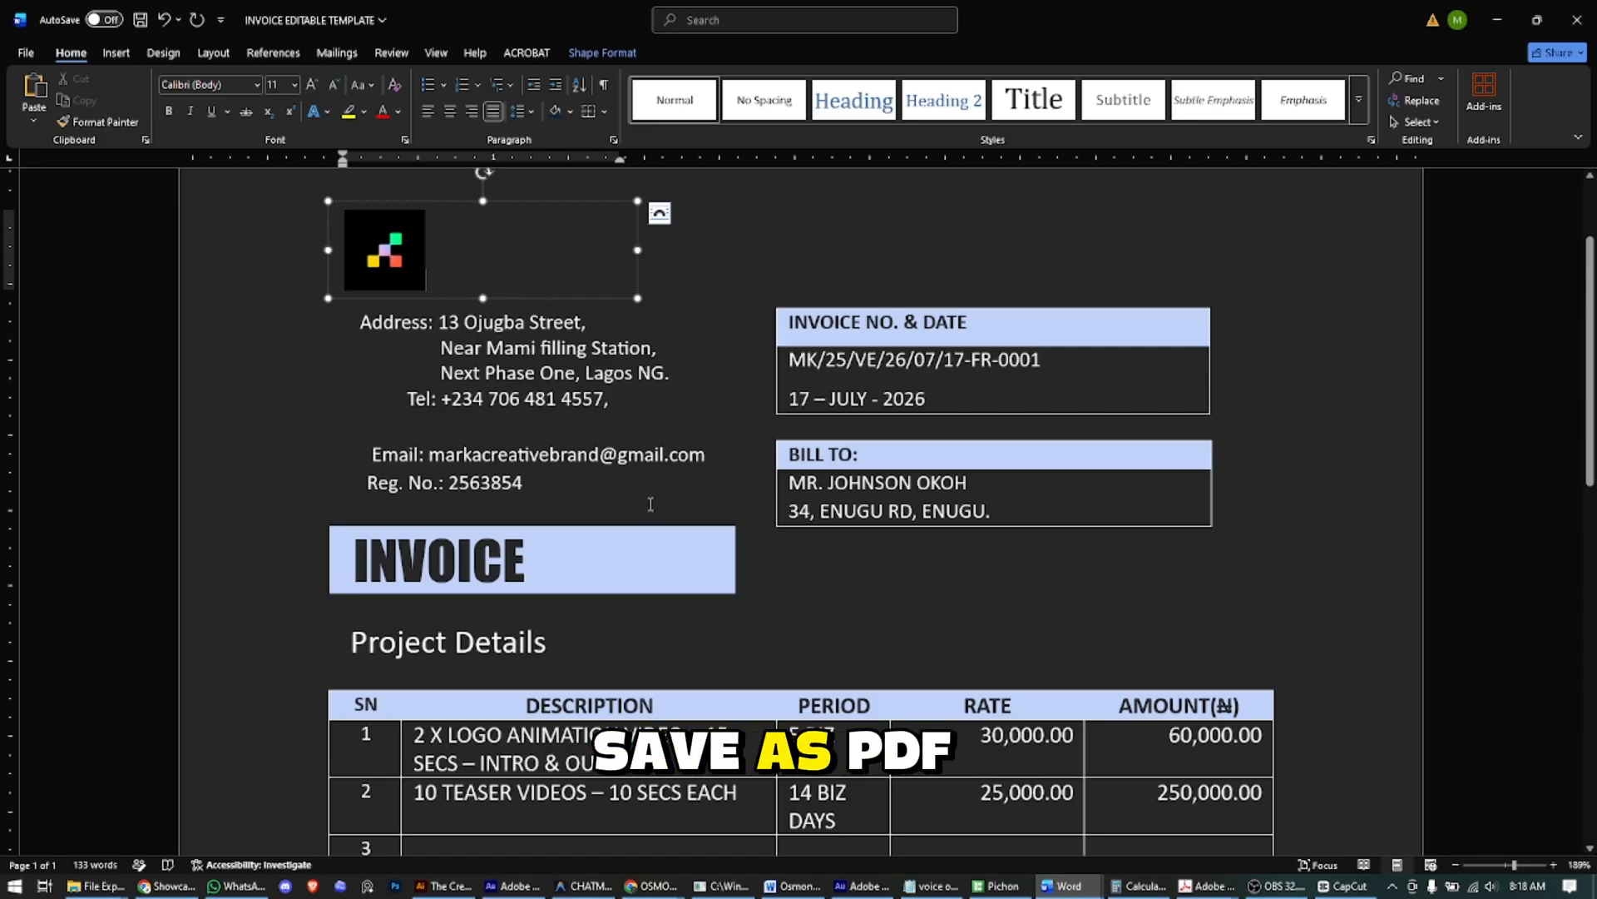
scroll(857, 609, down, 2)
- Switch to the exported 17-FR-0001 invoice PDF and scroll up to its header
click(1207, 885)
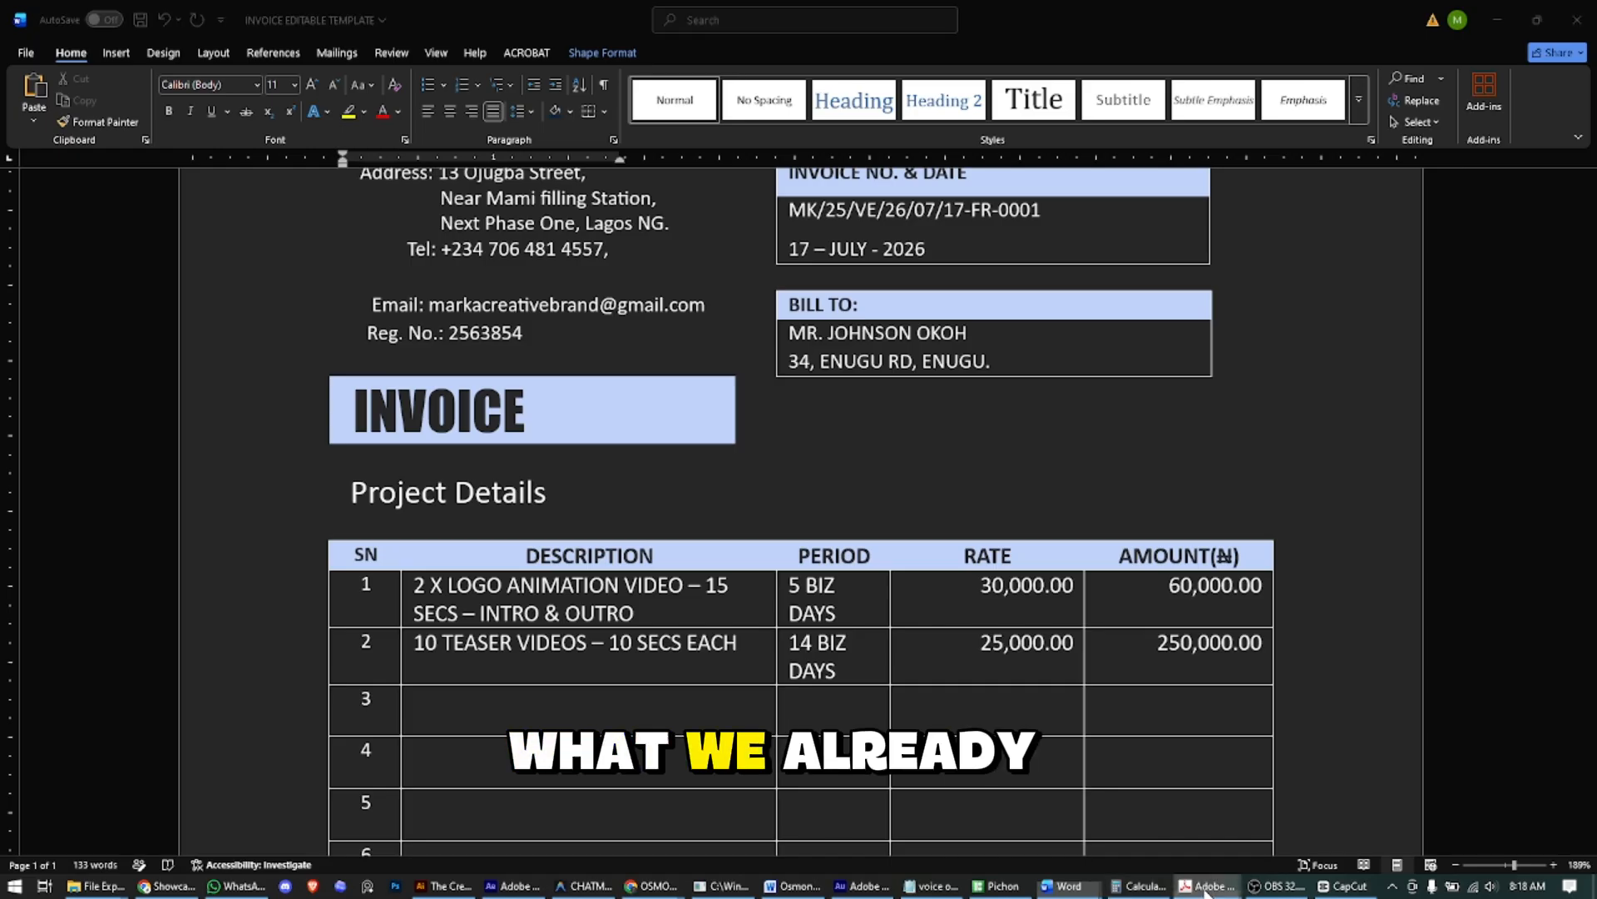
click(1471, 786)
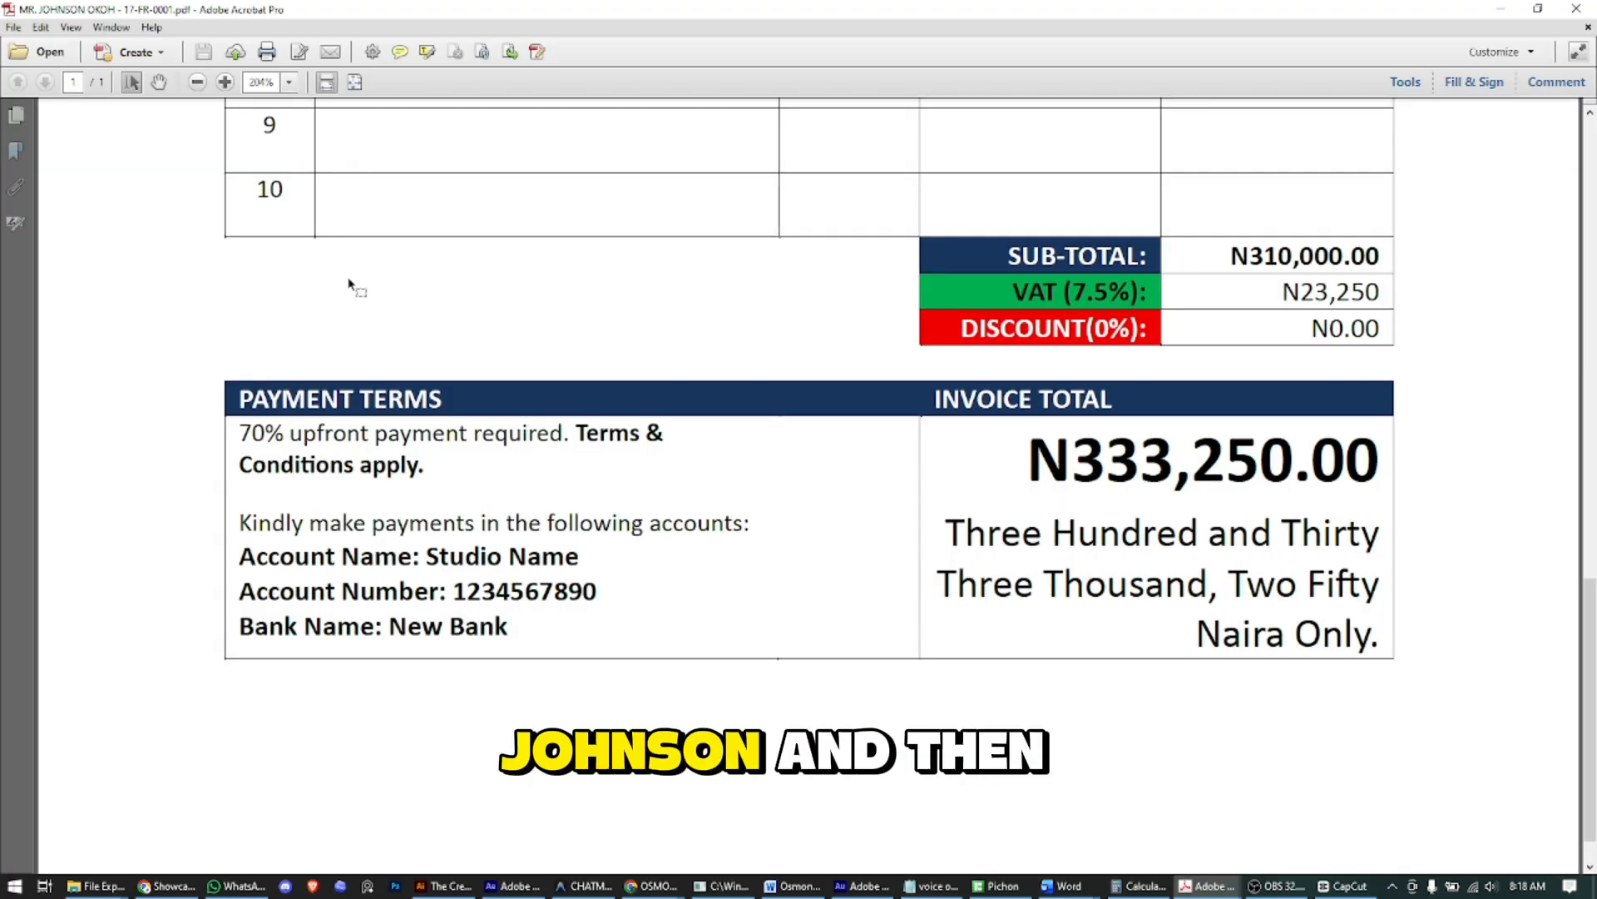
scroll(713, 499, down, 1)
scroll(715, 546, up, 10)
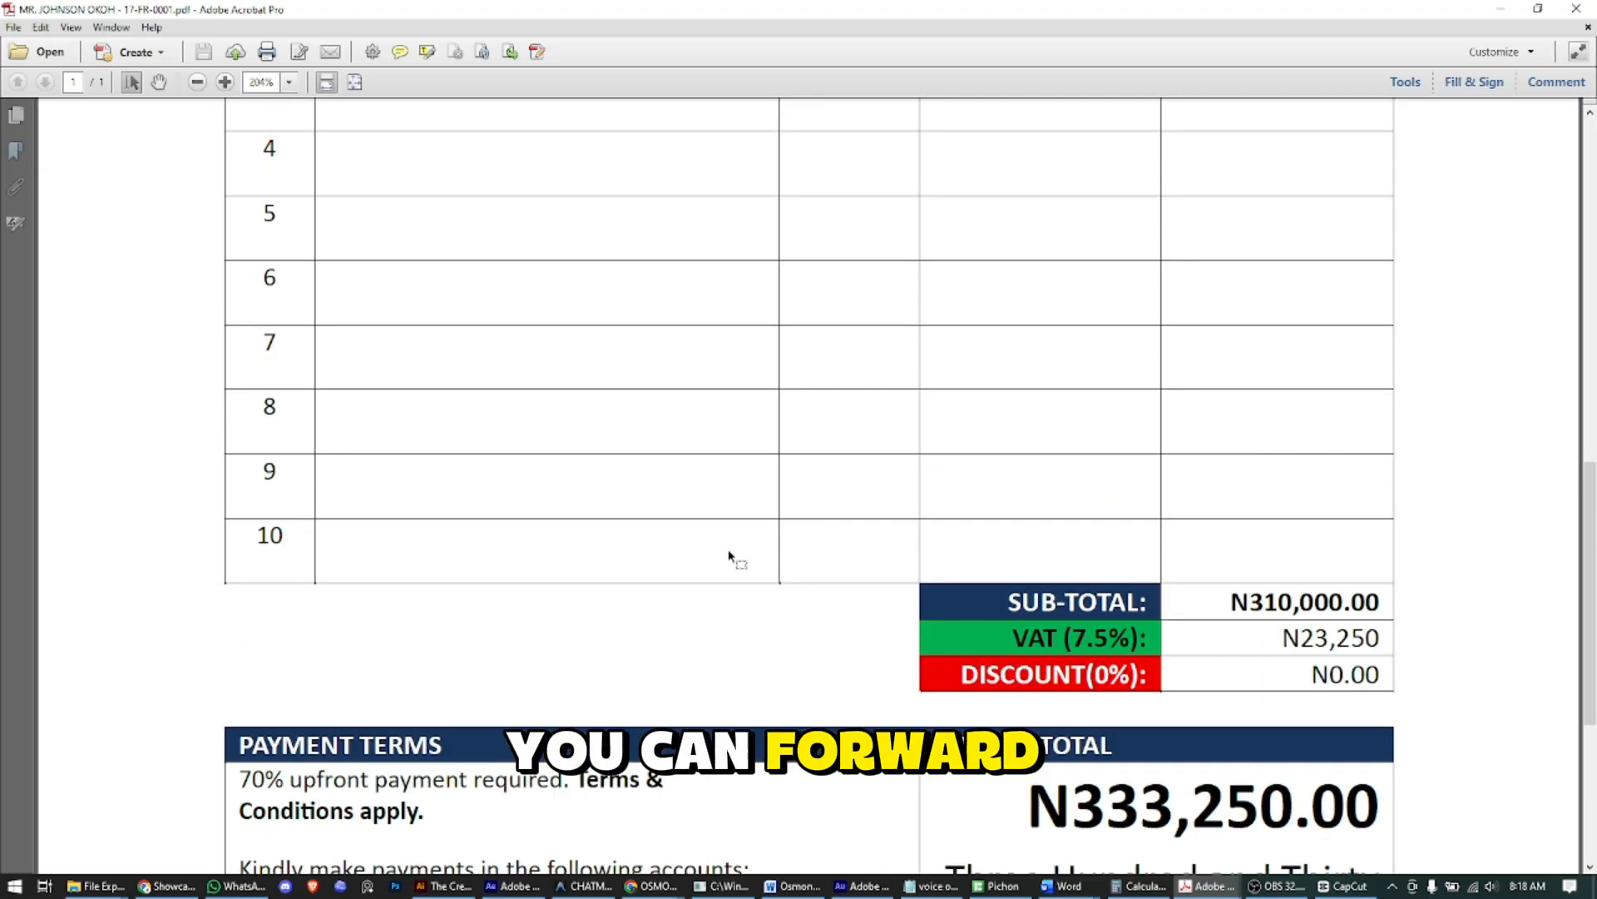
scroll(730, 556, up, 7)
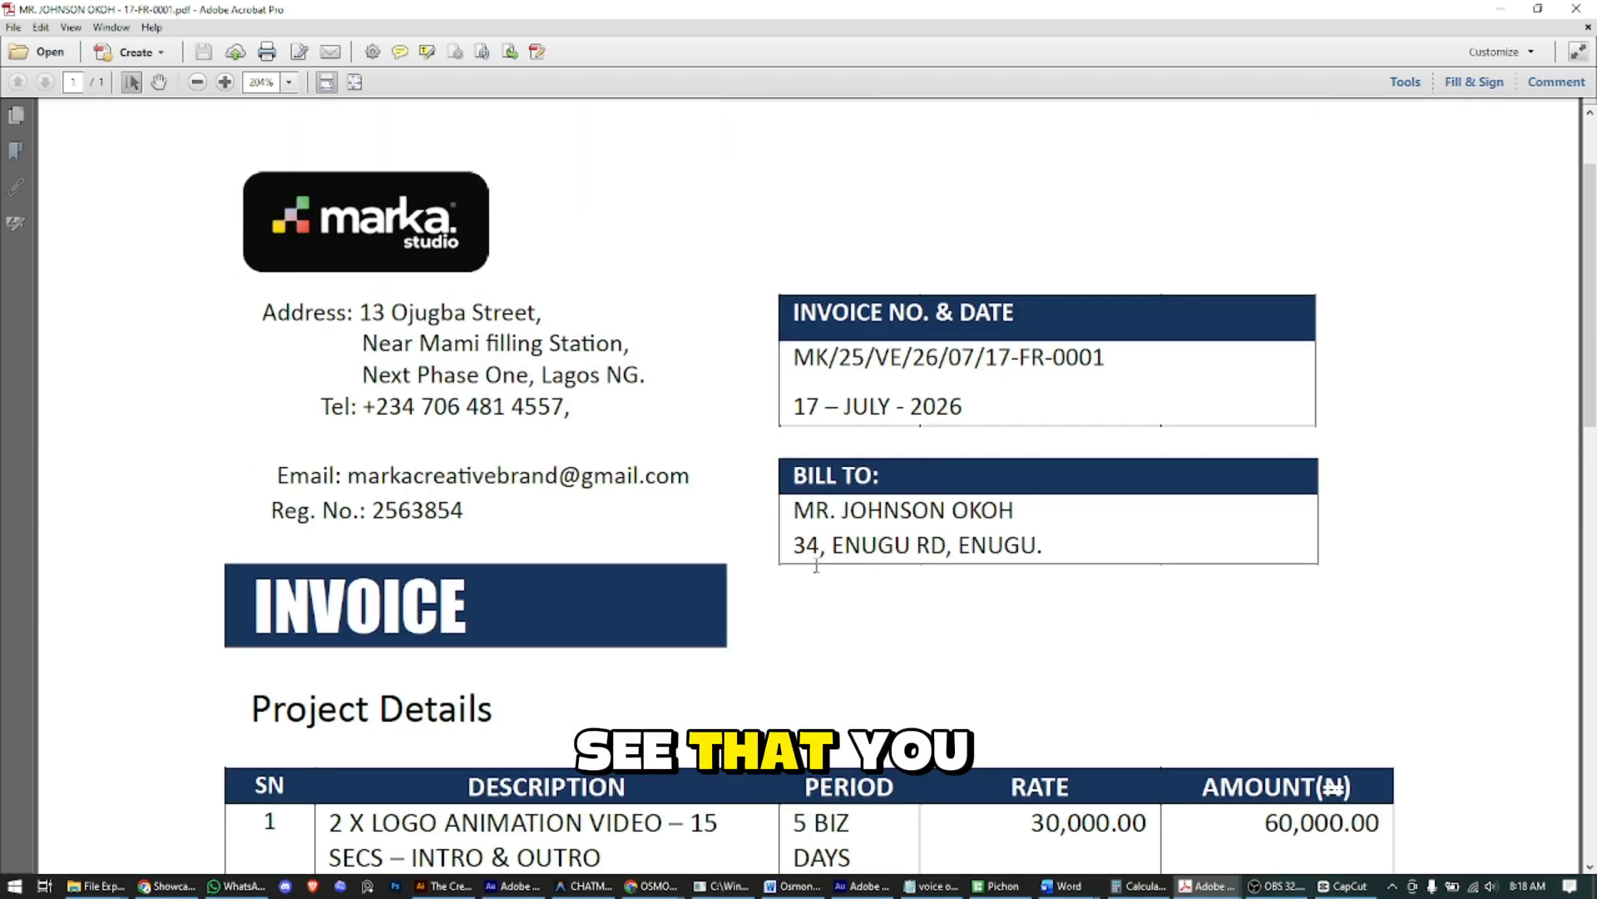
scroll(801, 566, up, 1)
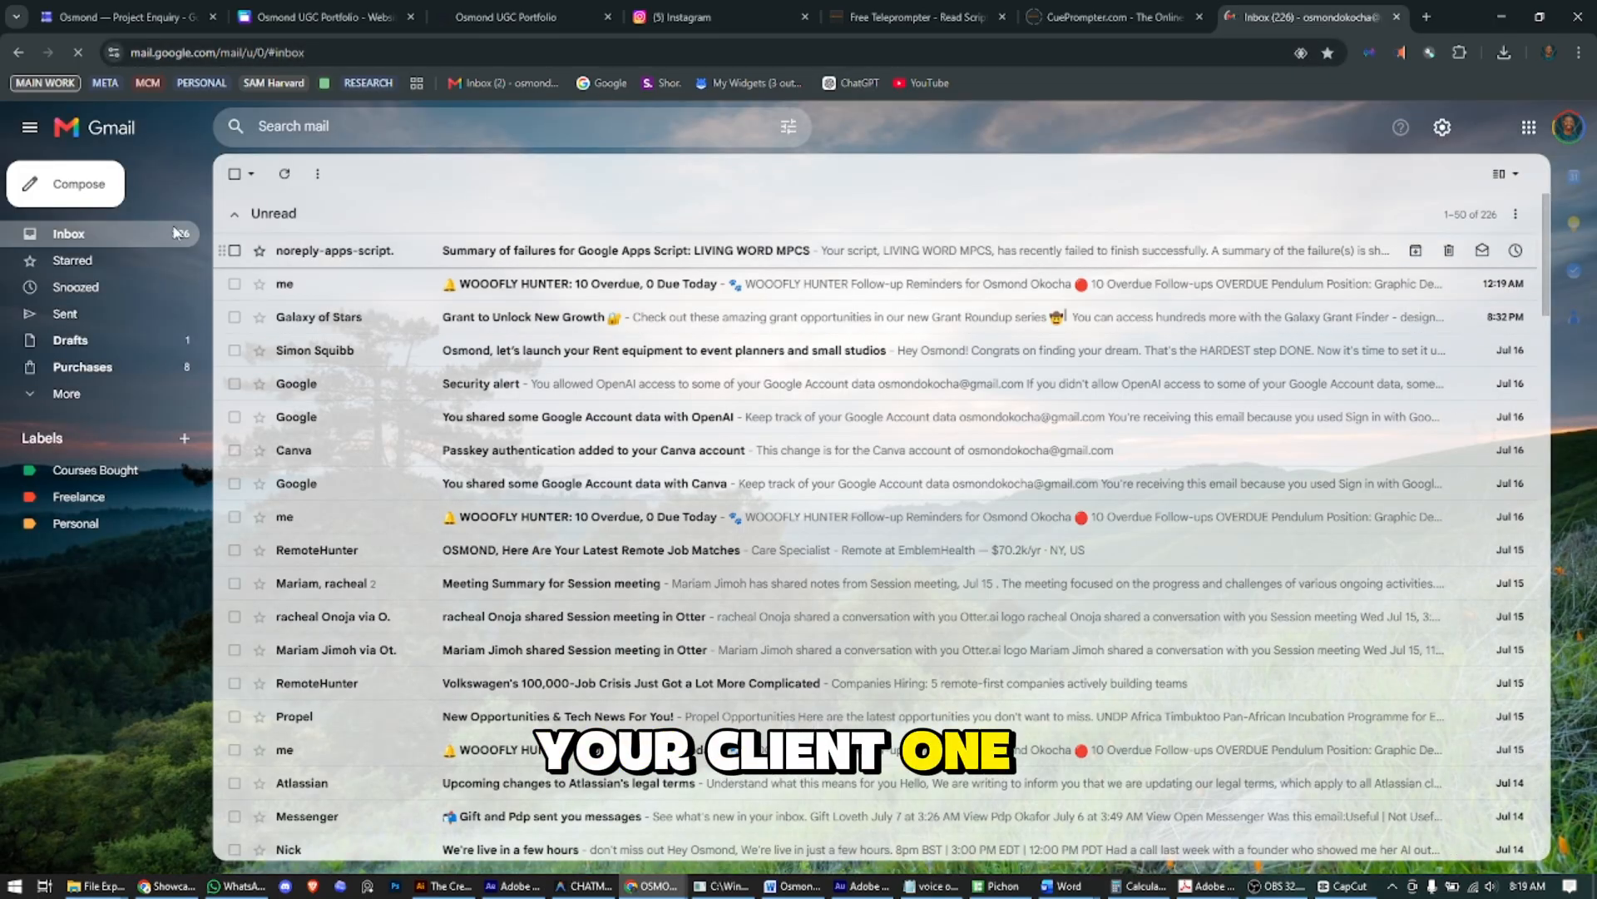
- Switch to The Creative Invoice Starter Kit PDF and scroll to its Creative Payment Workflow page
click(1232, 888)
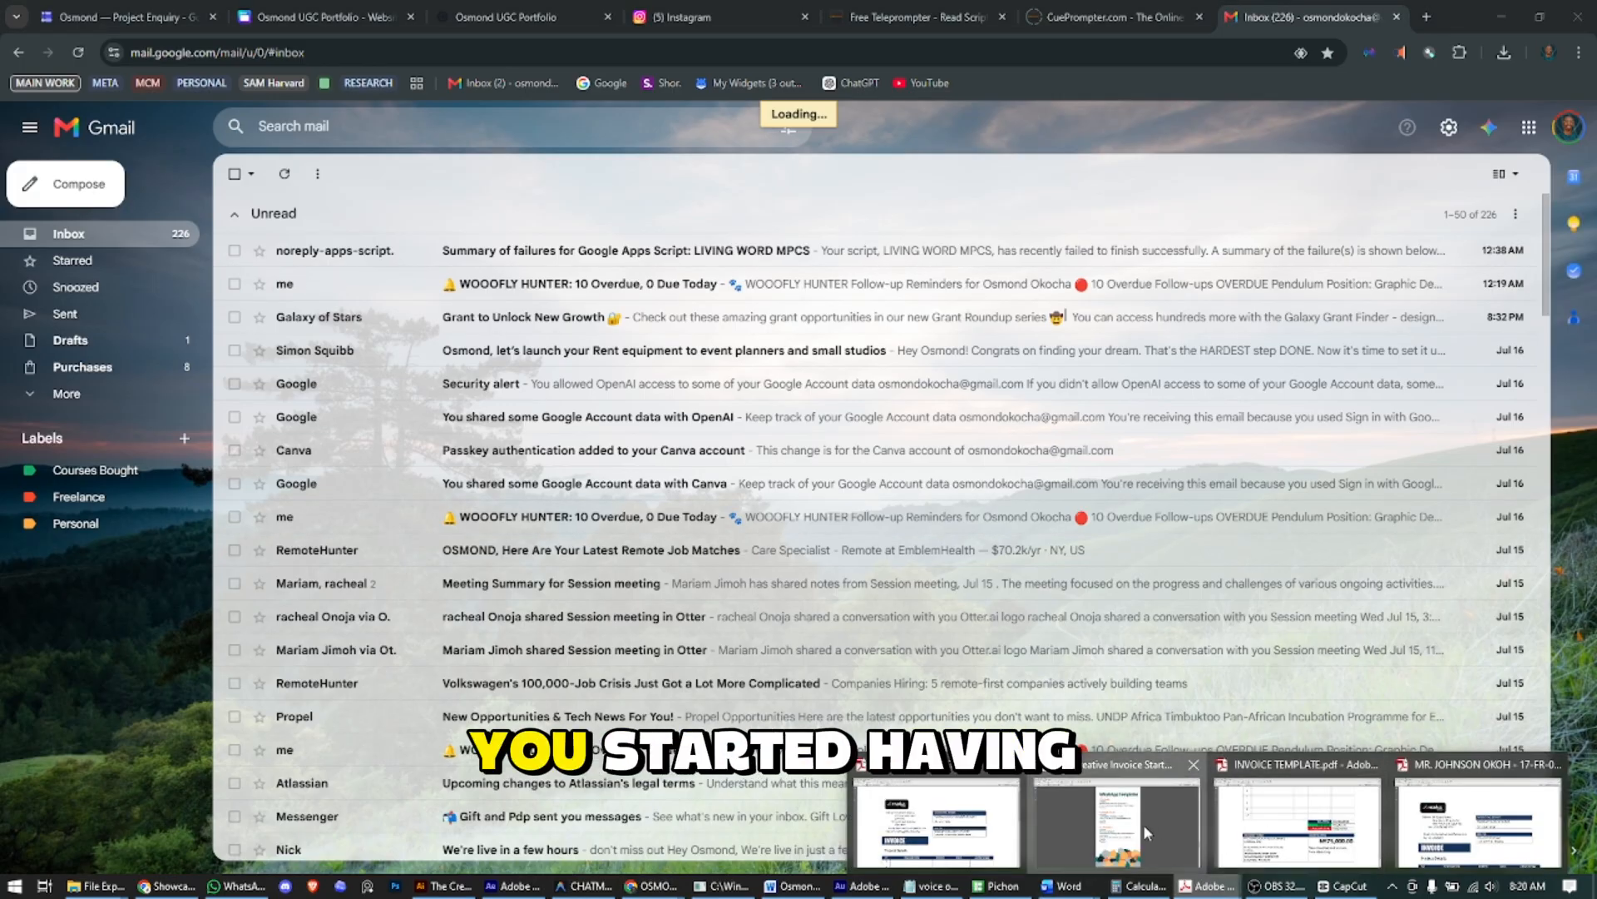
click(1143, 824)
scroll(1045, 410, down, 2)
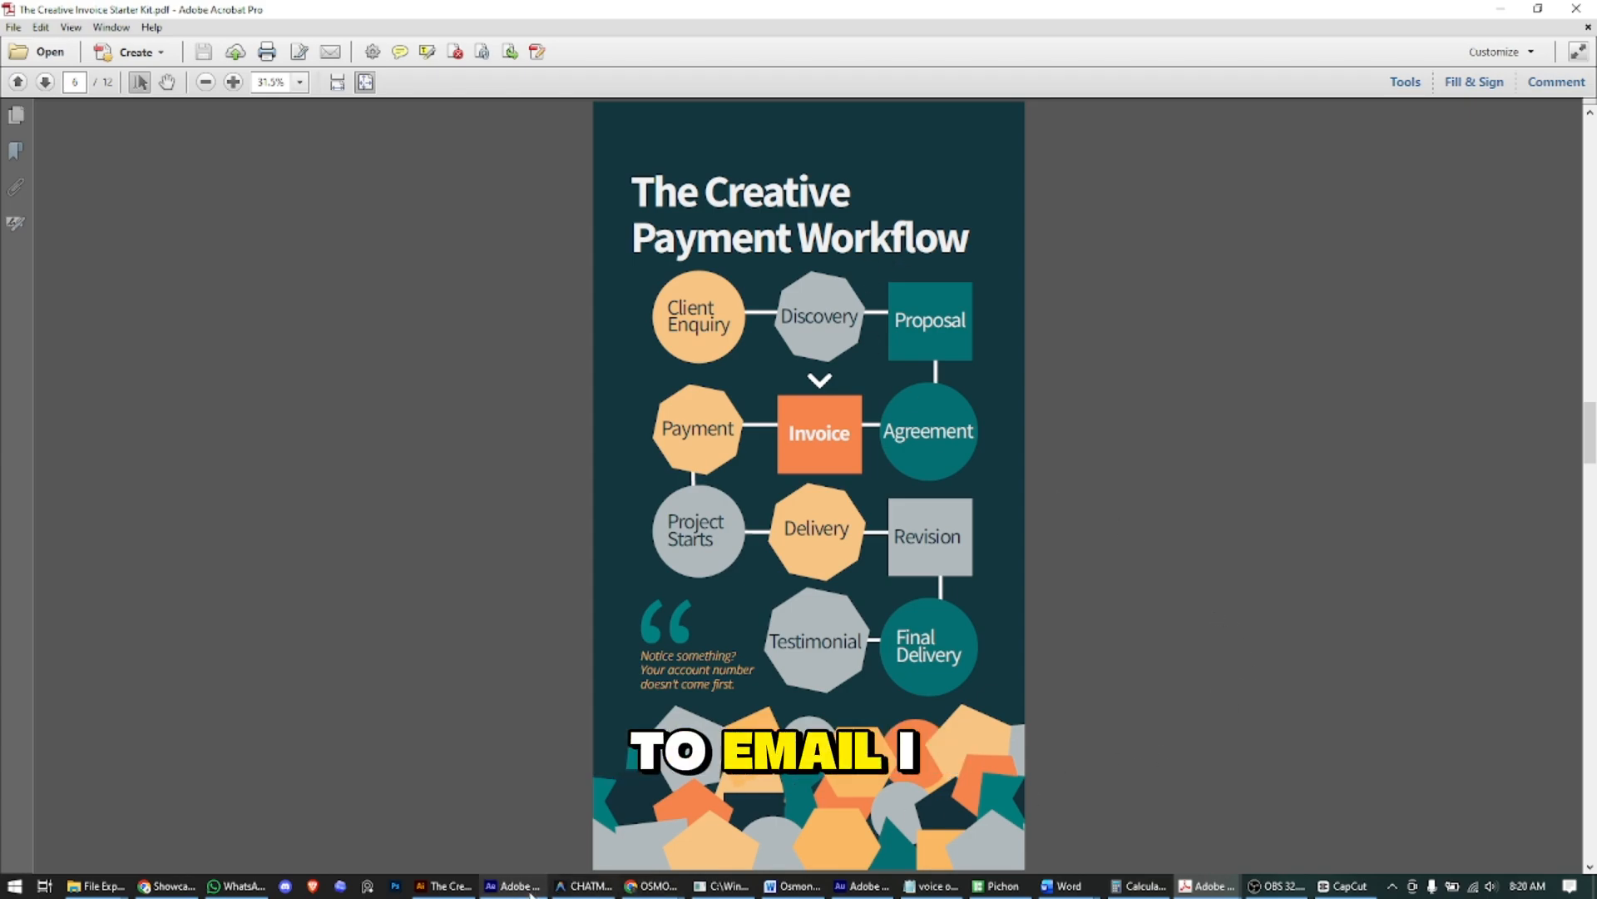
- Scroll the starter kit PDF down past the payment workflow to page 11, ChatGPT Prompts
scroll(798, 617, down, 2)
scroll(798, 618, down, 6)
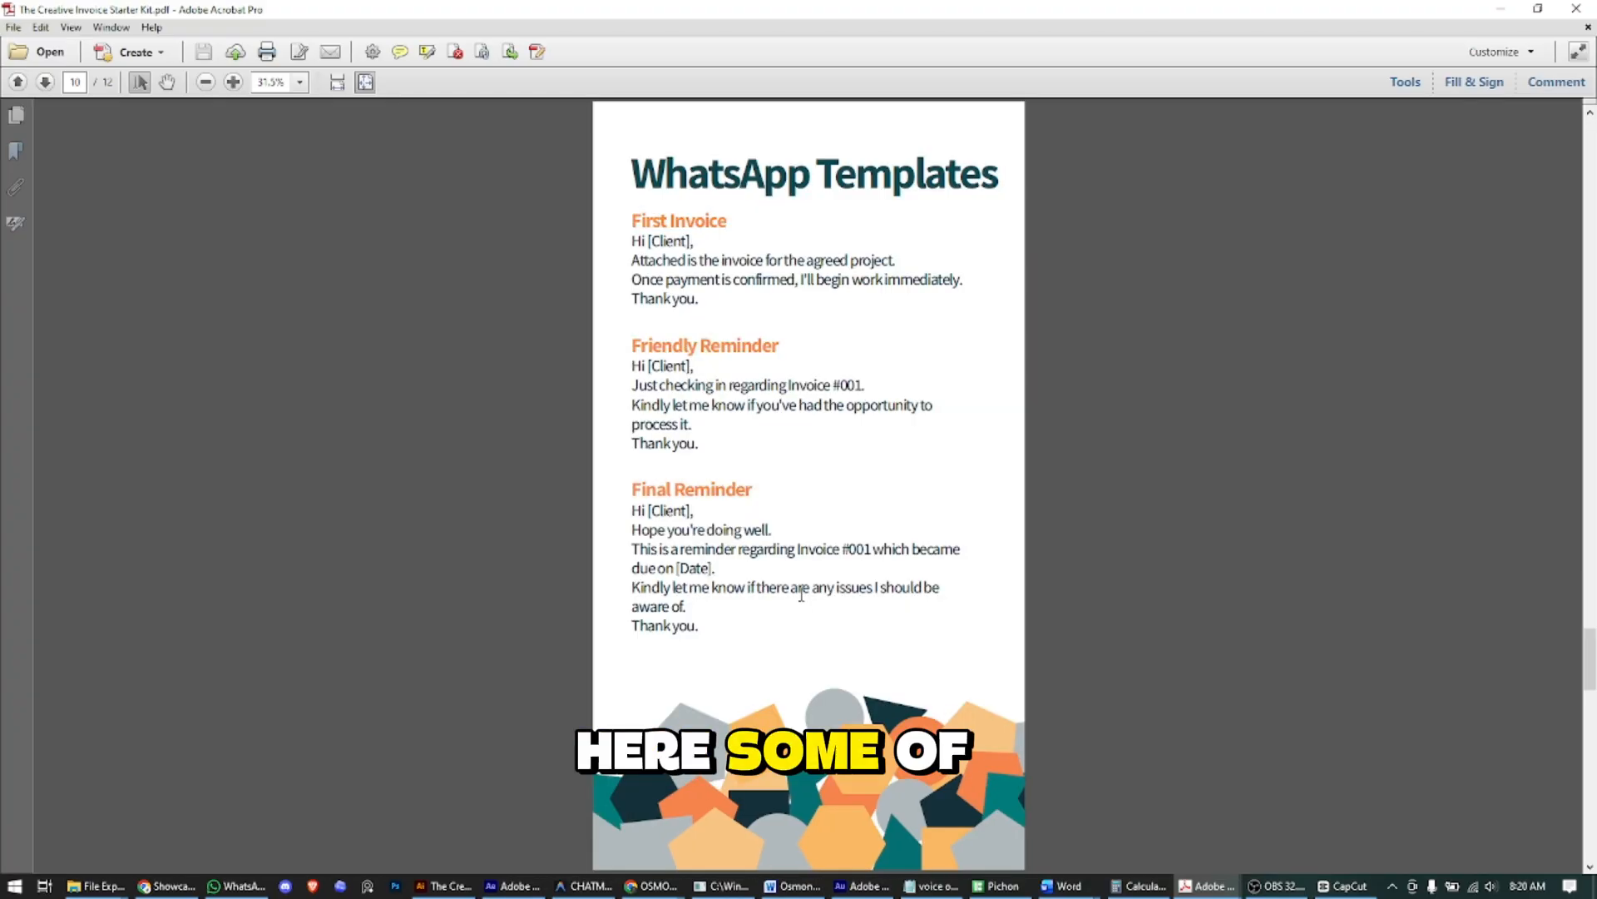
scroll(802, 594, down, 2)
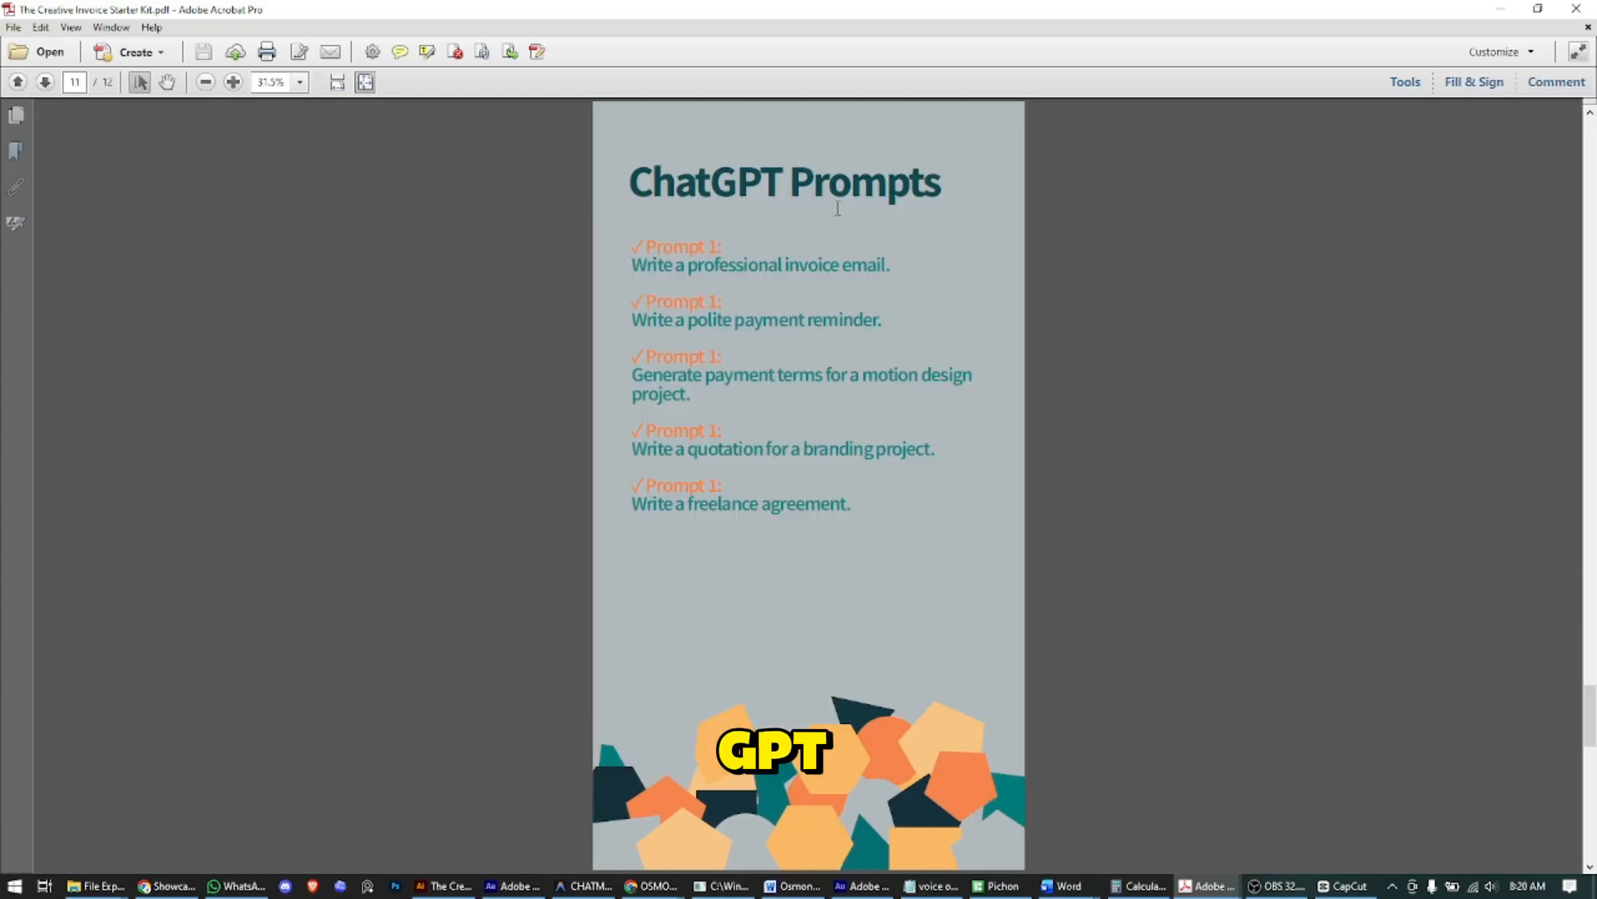